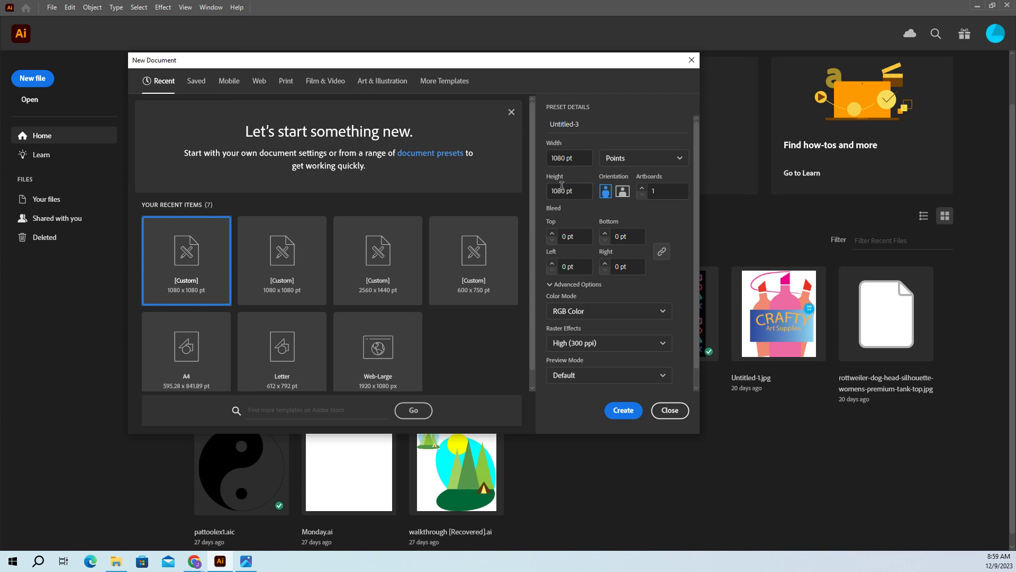
# Create a 1080 x 1080 pt RGB document and place the linked image outline-doodle-of-pear-with-stem-vector in it.
pyautogui.click(619, 415)
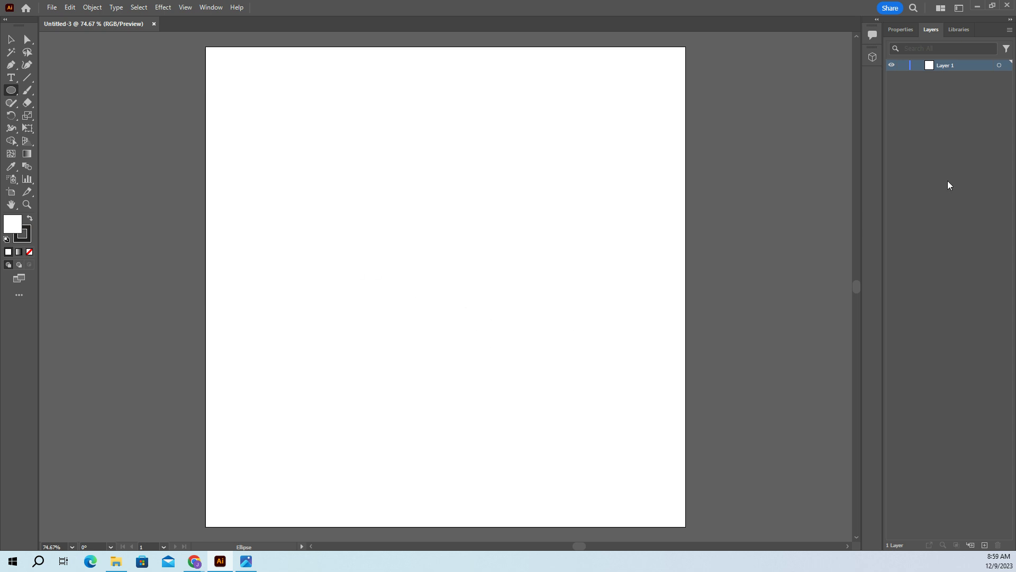
pyautogui.click(52, 8)
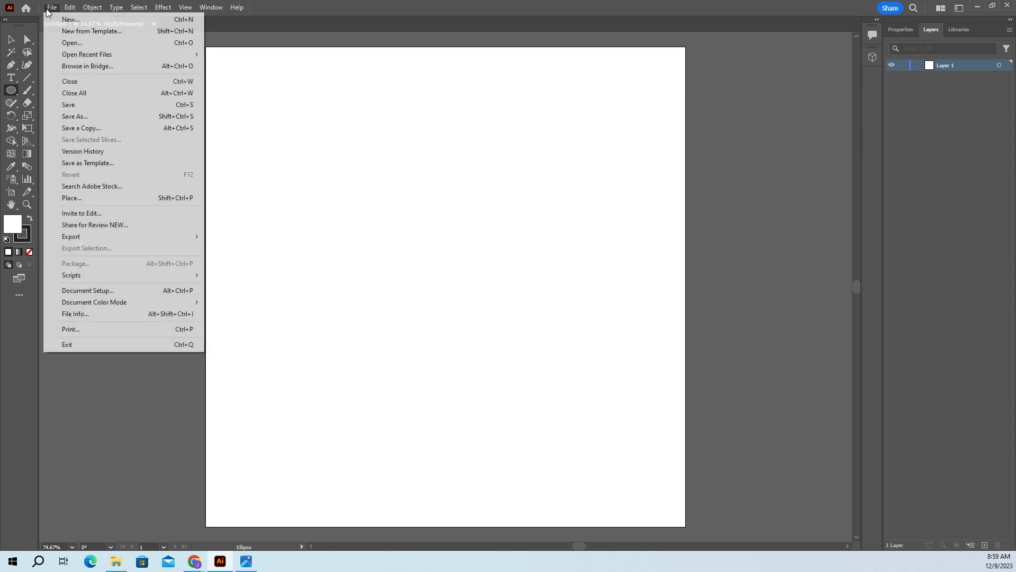
pyautogui.click(76, 202)
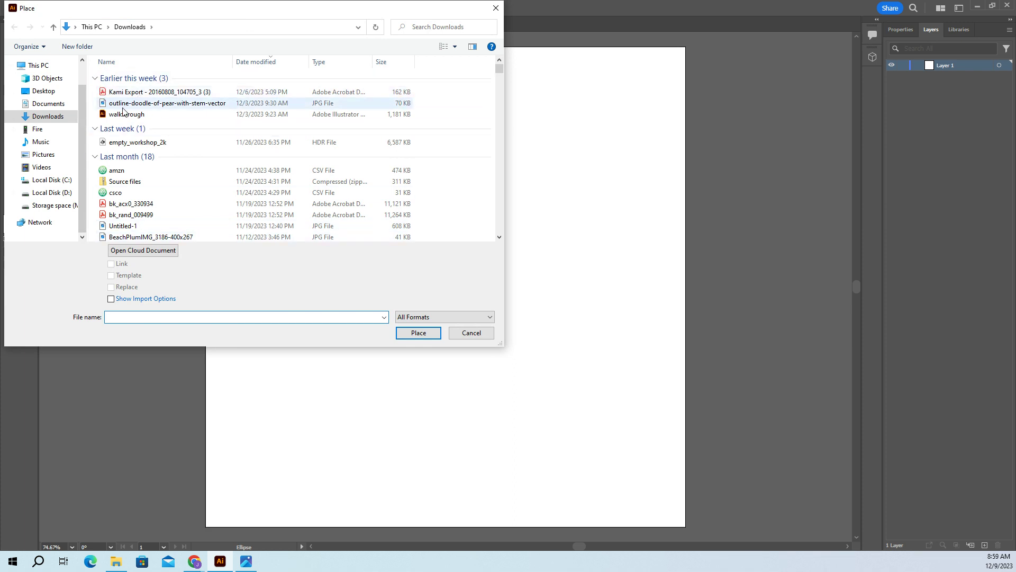
pyautogui.click(146, 106)
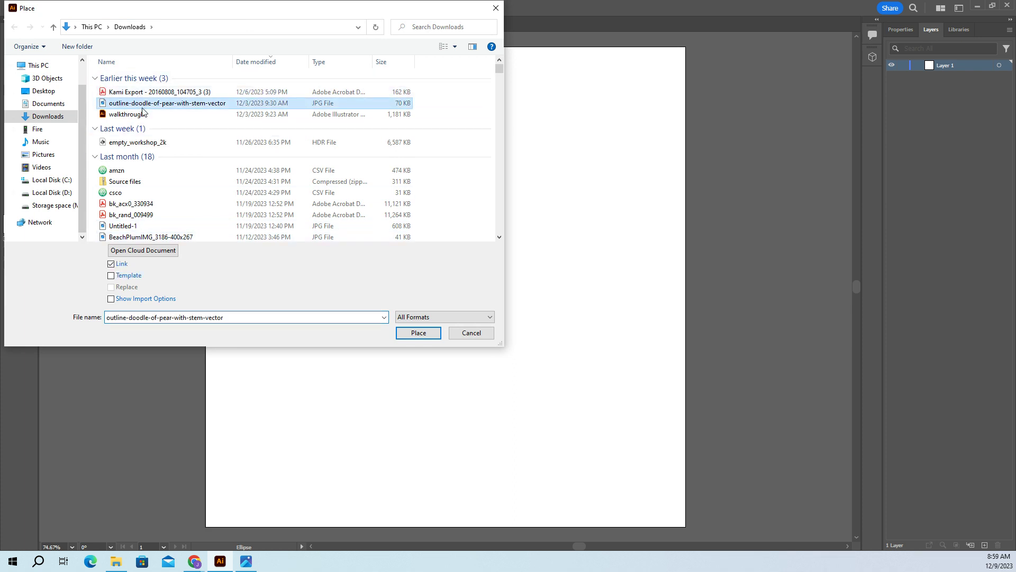
pyautogui.click(424, 333)
pyautogui.click(421, 213)
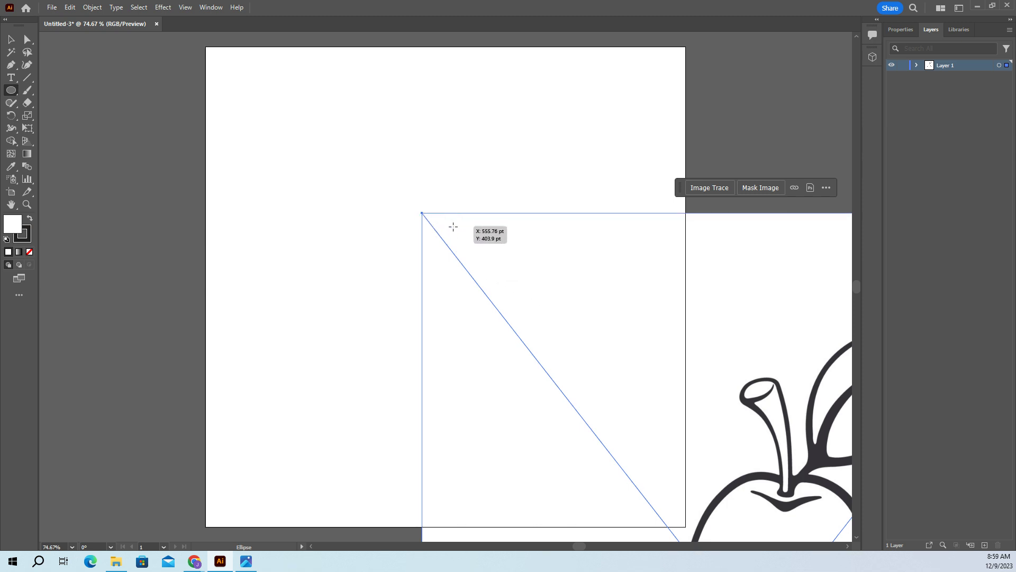
# Position the whole pear image within the artboard and turn its layer into a template.
pyautogui.click(11, 40)
pyautogui.moveTo(419, 210); pyautogui.dragTo(370, 148)
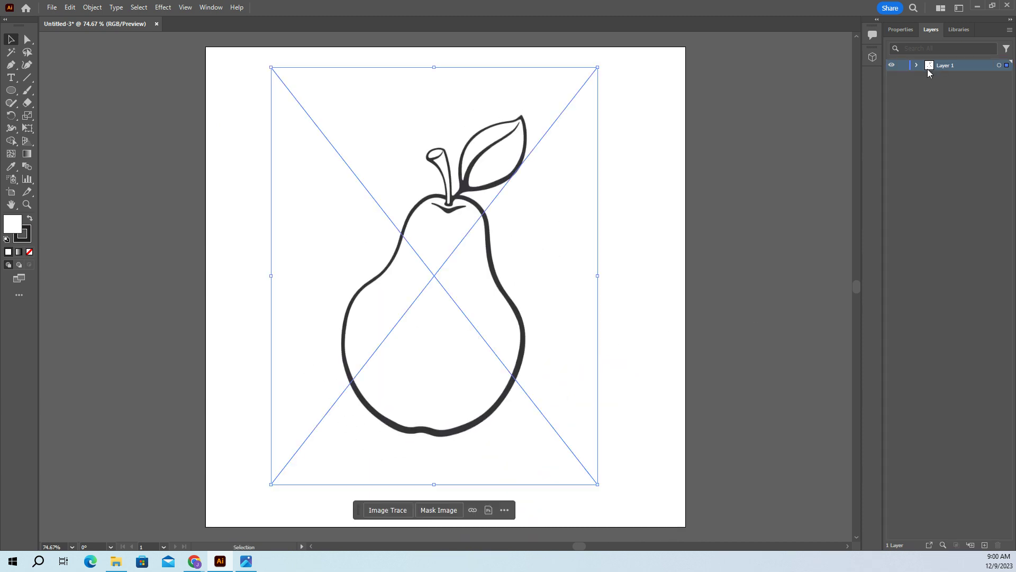
pyautogui.doubleClick(929, 69)
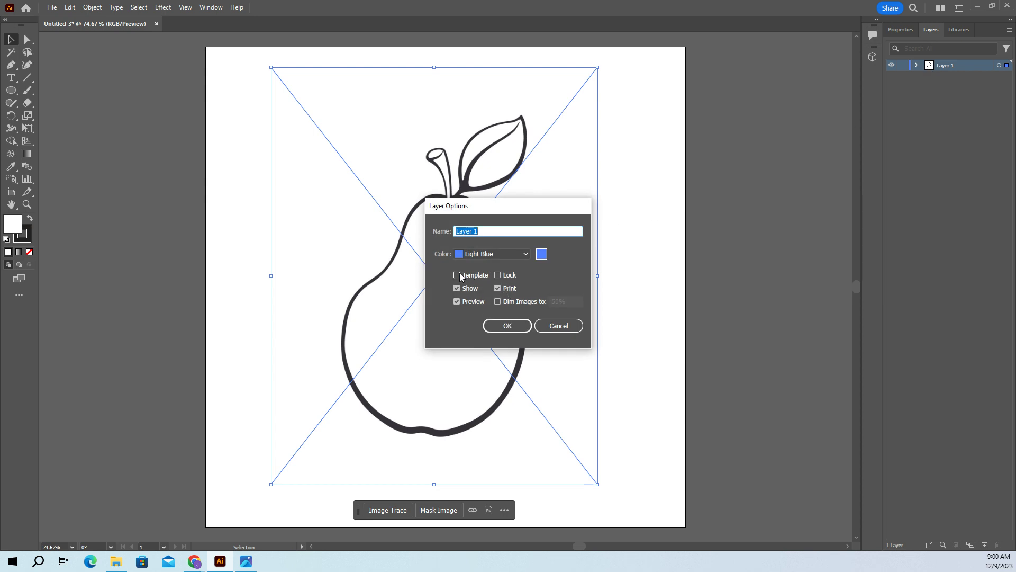
pyautogui.click(458, 275)
pyautogui.click(507, 326)
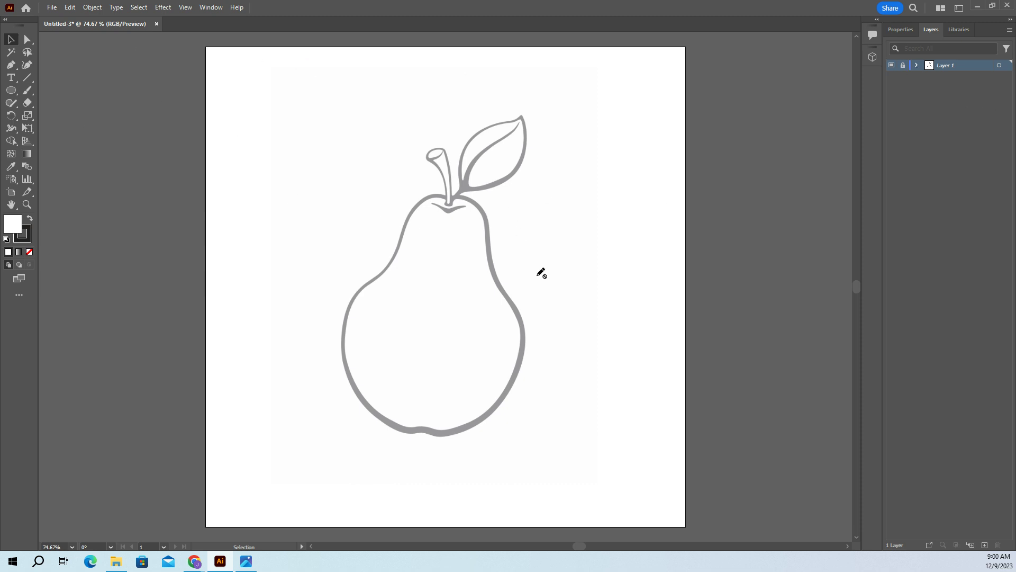
# Add two new layers above the template layer, naming them Outline and Color.
pyautogui.click(984, 545)
pyautogui.doubleClick(948, 63)
pyautogui.write('Outline')
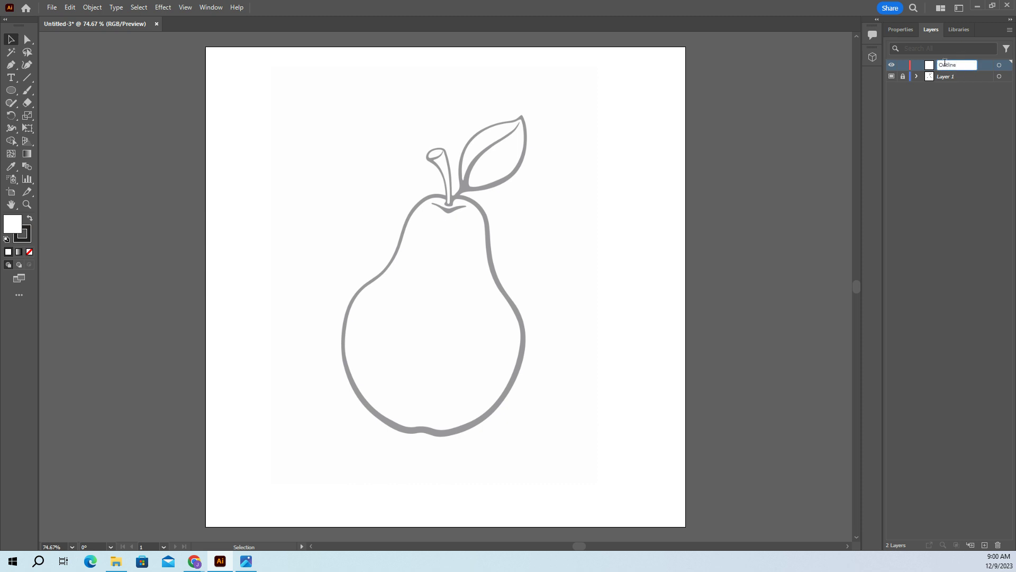
pyautogui.click(984, 545)
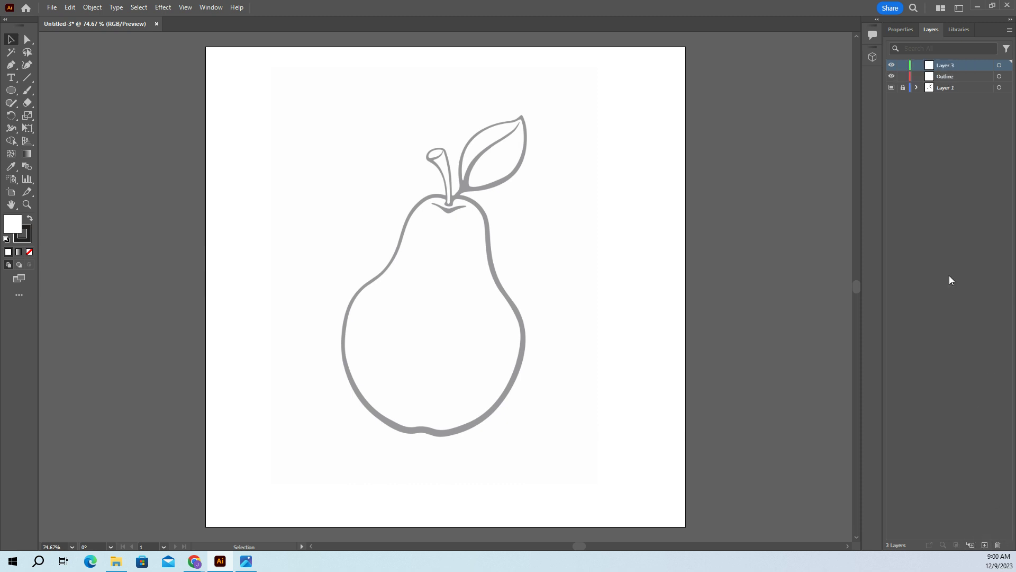
pyautogui.doubleClick(944, 64)
pyautogui.write('Color')
# On the Outline layer, draw a circle about 267 pt across over the right part of the pear's lower body.
pyautogui.click(947, 78)
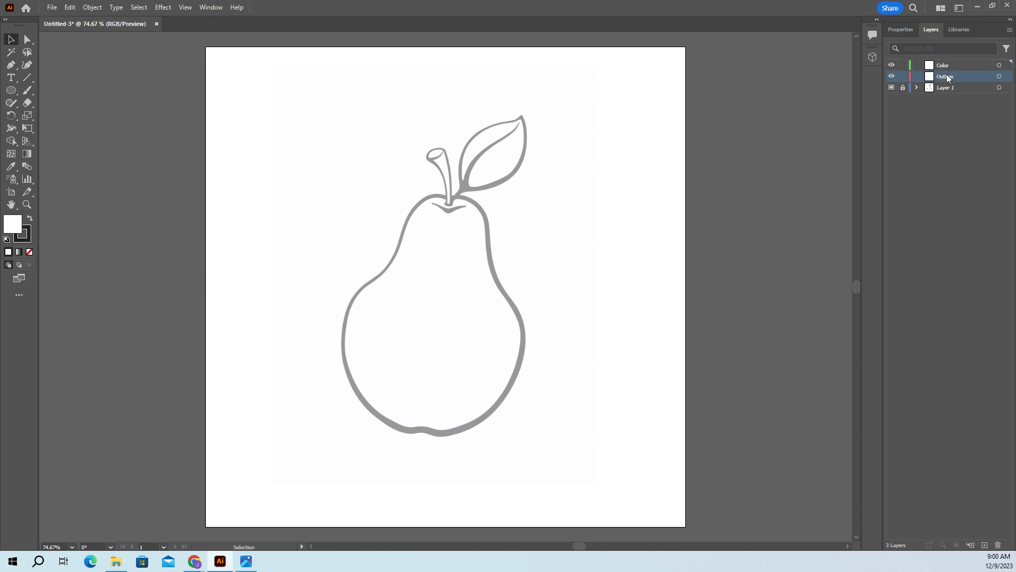
pyautogui.doubleClick(948, 77)
pyautogui.click(982, 78)
pyautogui.click(11, 91)
pyautogui.moveTo(418, 298); pyautogui.dragTo(497, 424)
pyautogui.moveTo(475, 364); pyautogui.dragTo(458, 338)
# Set the circle's fill to none and stretch it into an ellipse about 368 x 325 pt along the lower body's right edge.
pyautogui.click(900, 30)
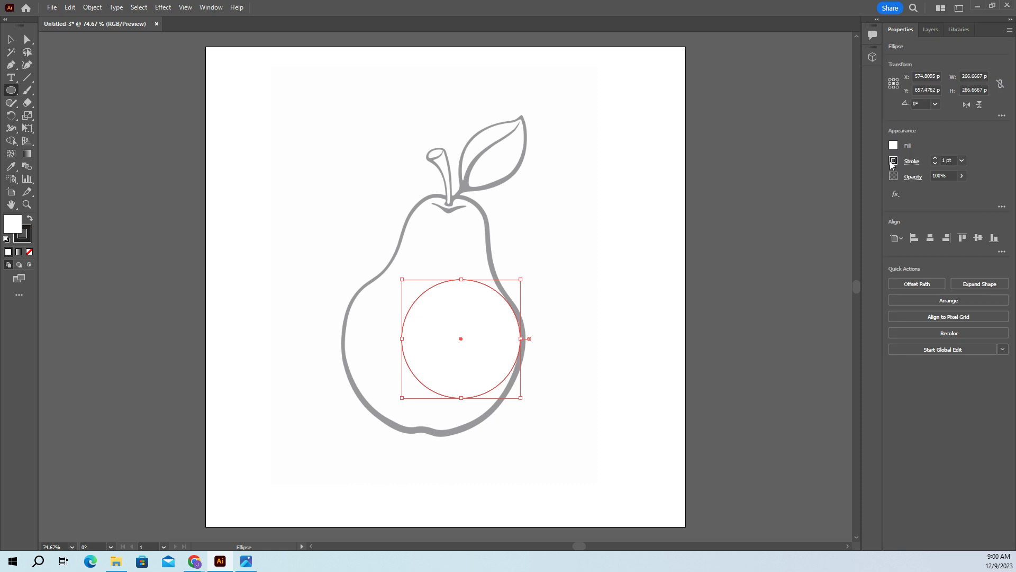
pyautogui.click(893, 146)
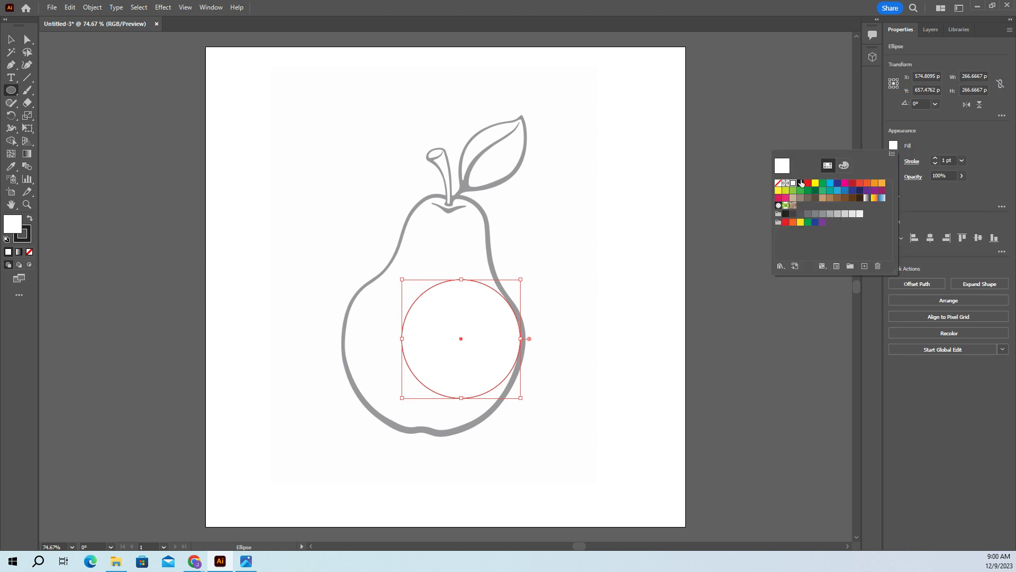
pyautogui.click(777, 183)
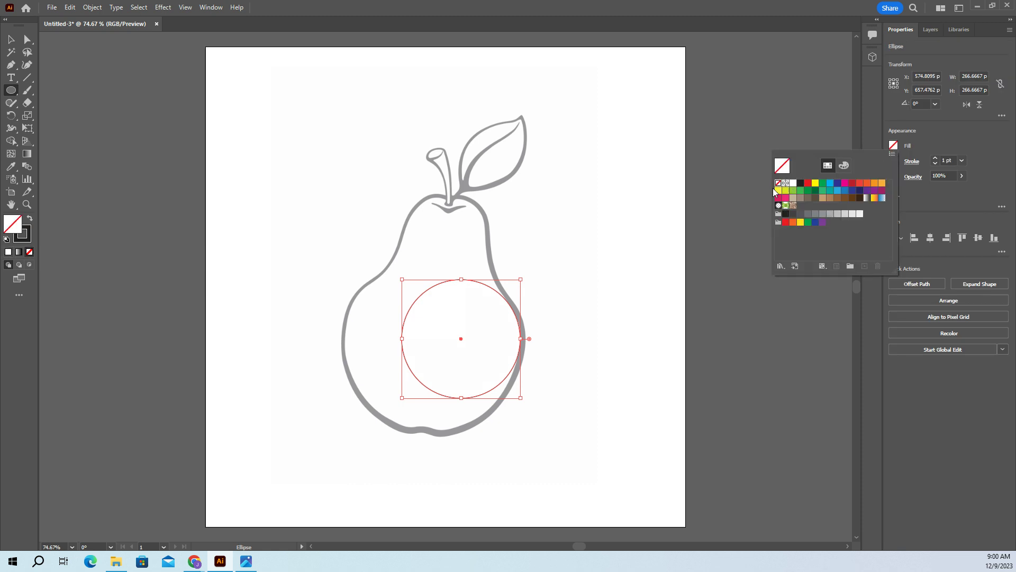
pyautogui.click(552, 329)
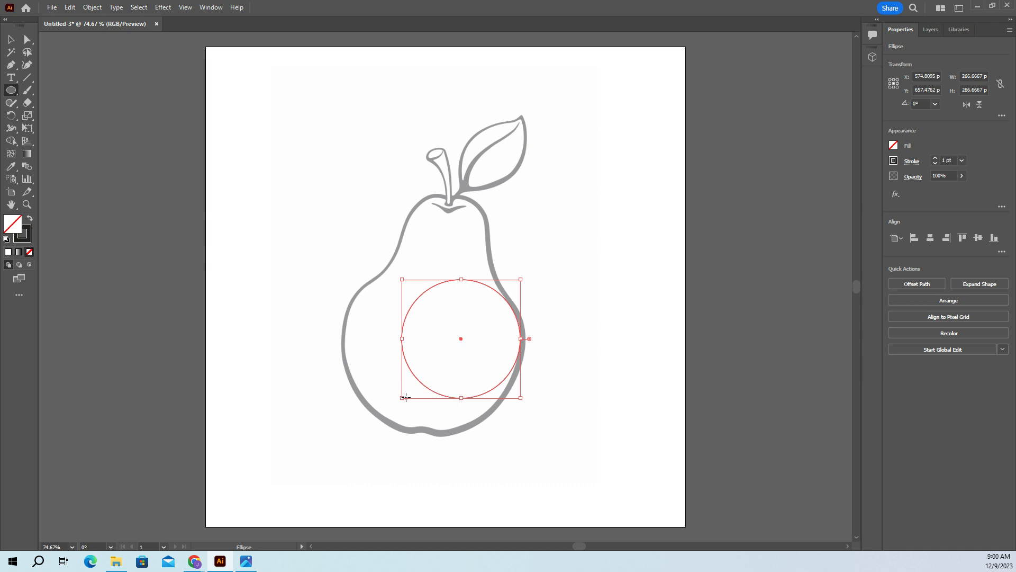
pyautogui.moveTo(402, 398); pyautogui.dragTo(356, 424)
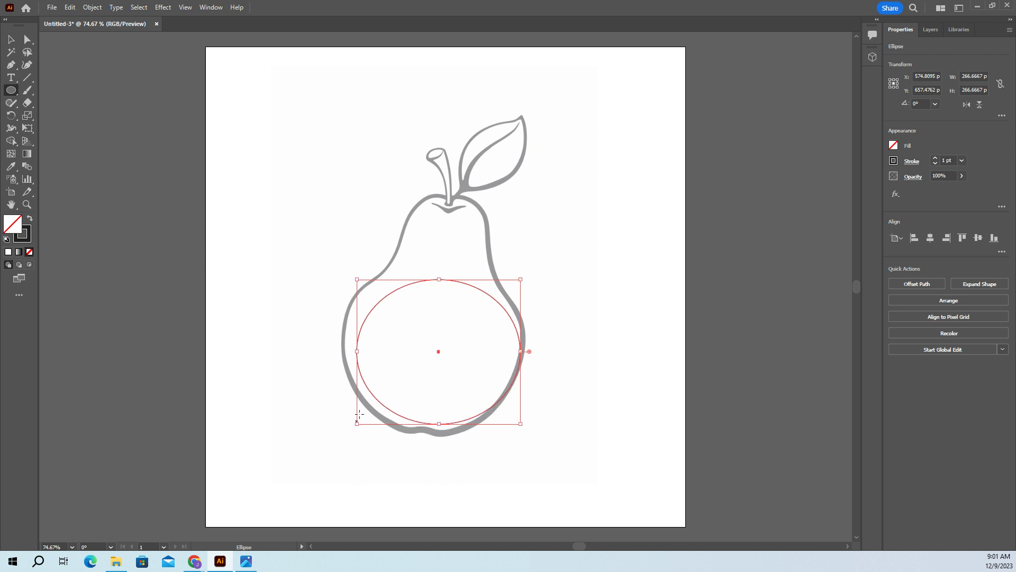
pyautogui.moveTo(437, 352); pyautogui.dragTo(442, 343)
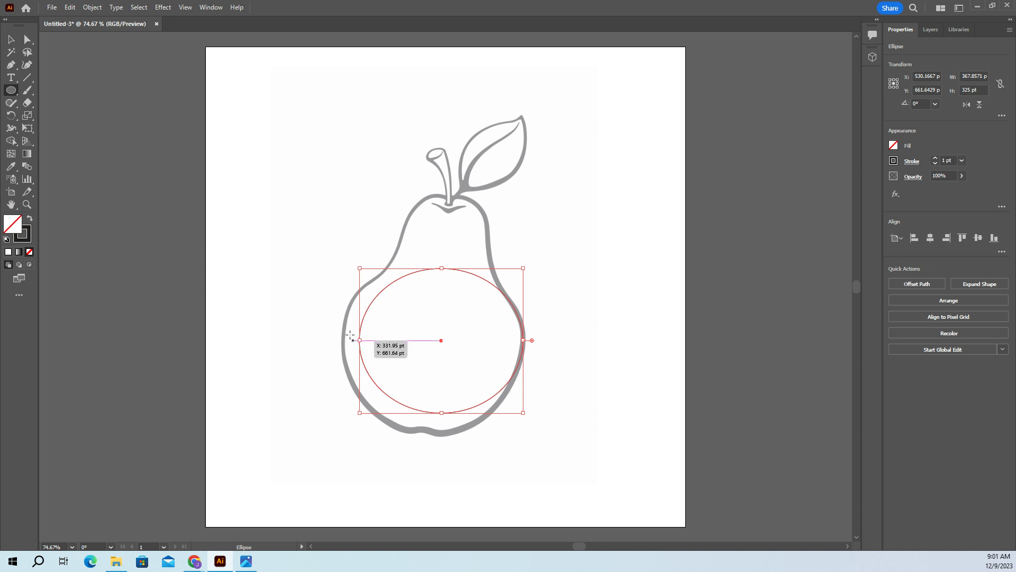
# Draw a second circle, scale it to about 375 pt across and fit it to the left edge of the pear's lower body.
pyautogui.moveTo(379, 308); pyautogui.dragTo(567, 422)
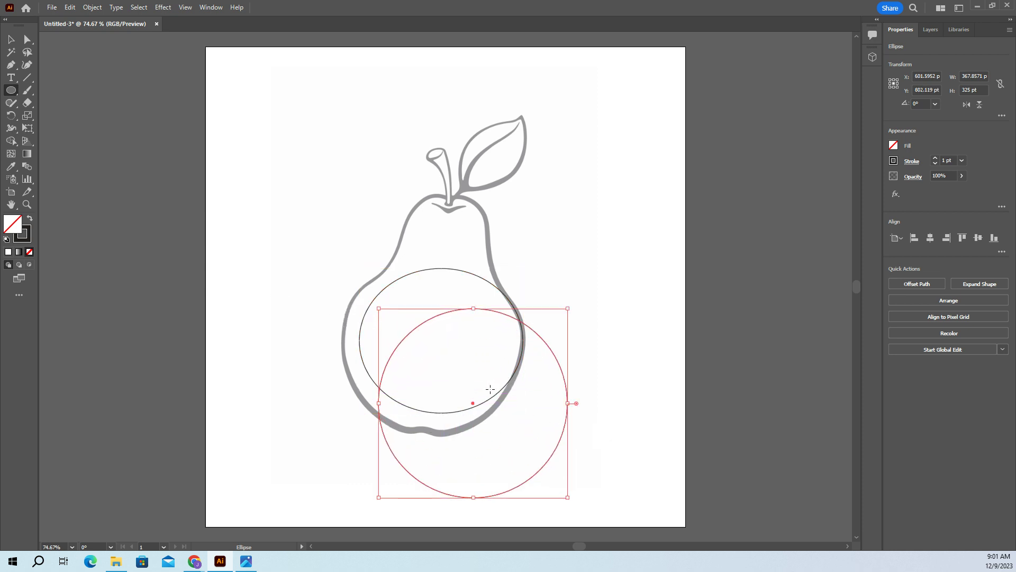
pyautogui.moveTo(471, 401); pyautogui.dragTo(456, 367)
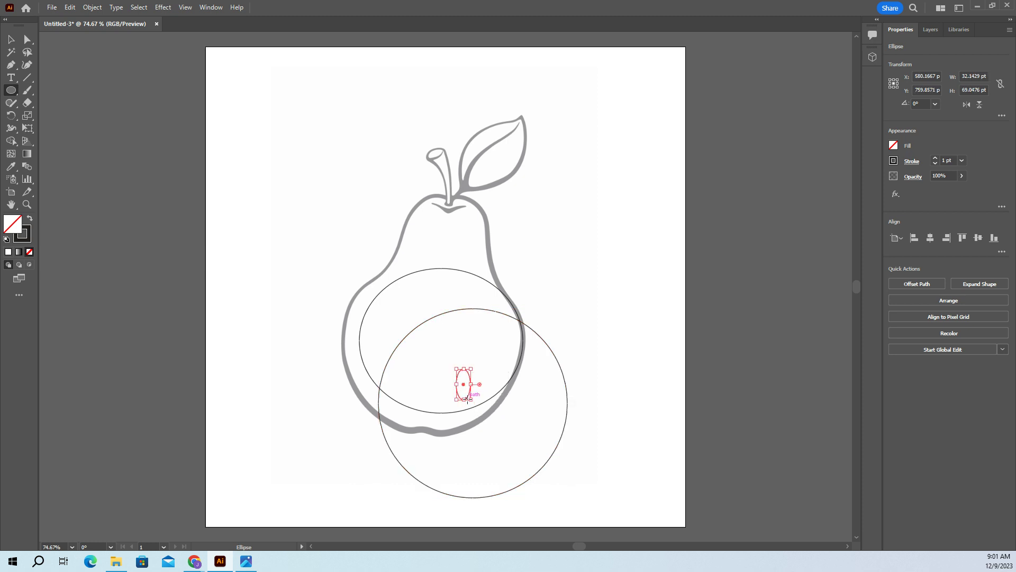
pyautogui.hotkey('ctrl', 'z')
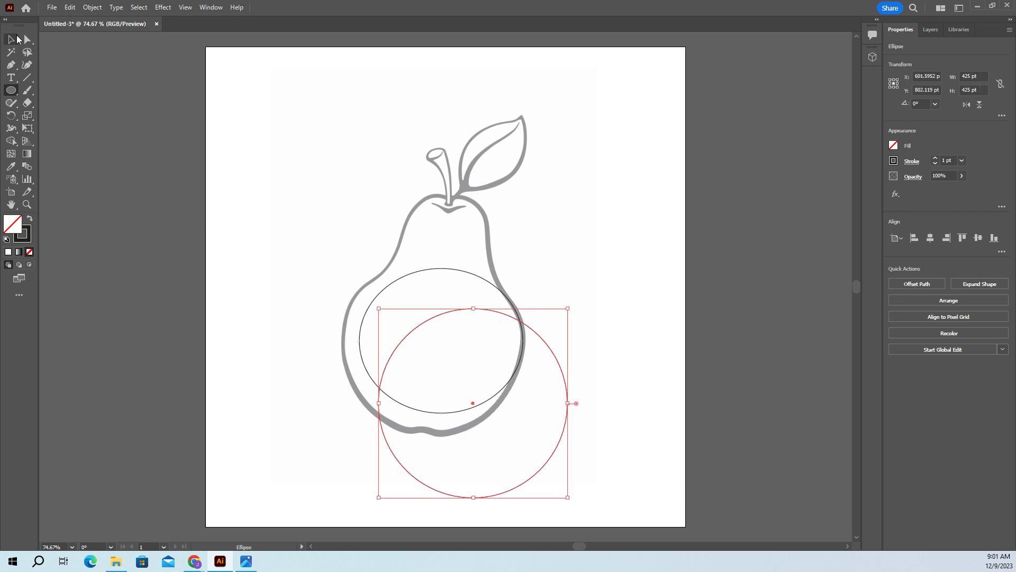
pyautogui.press('v')
pyautogui.moveTo(471, 404); pyautogui.dragTo(440, 342)
pyautogui.moveTo(532, 434); pyautogui.dragTo(511, 412)
pyautogui.moveTo(427, 328); pyautogui.dragTo(423, 342)
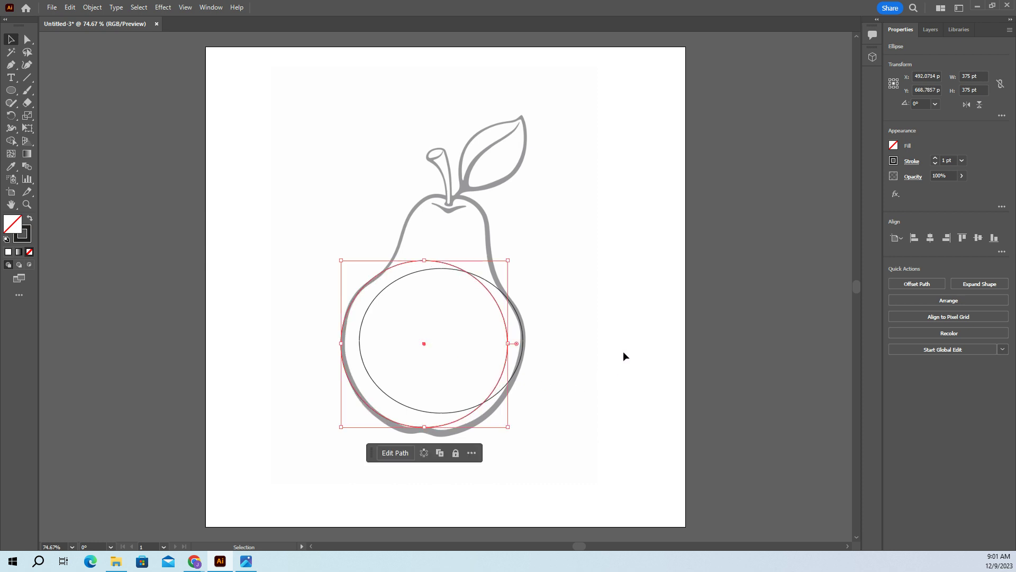
pyautogui.click(614, 362)
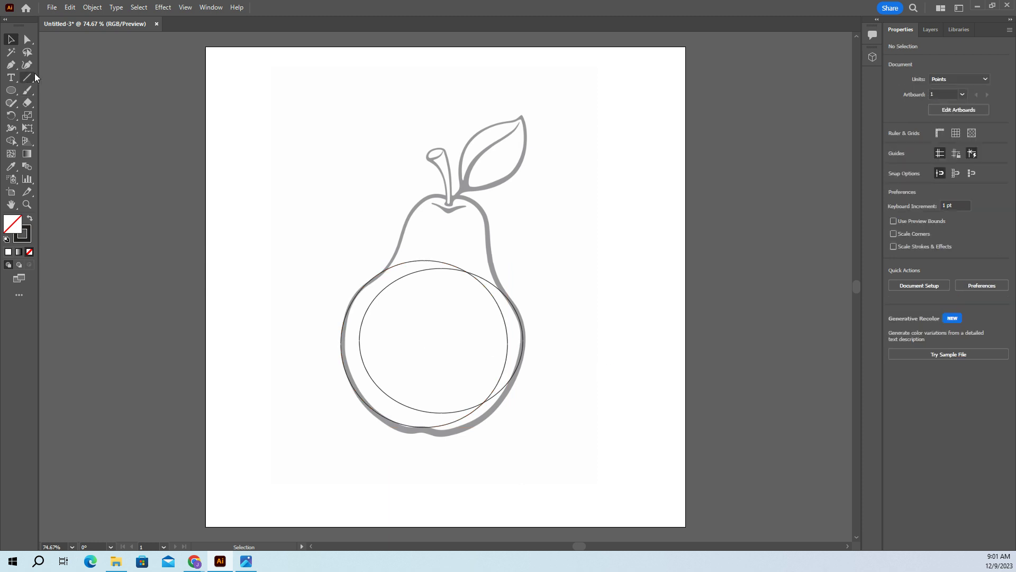
# Draw a tall ellipse about 174 x 310 pt and align it with the right side of the pear's neck.
pyautogui.click(11, 90)
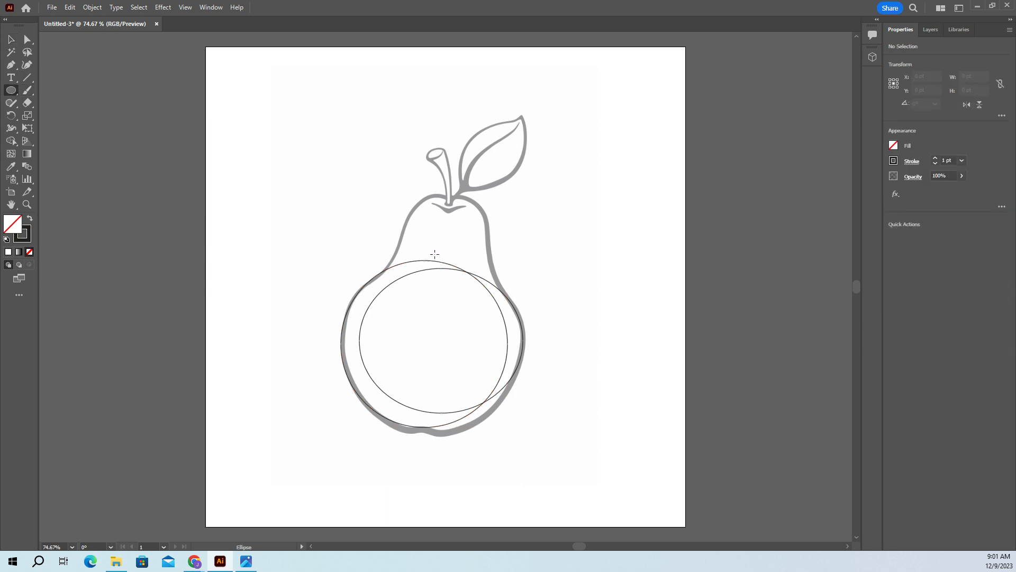
pyautogui.moveTo(434, 196); pyautogui.dragTo(511, 333)
pyautogui.moveTo(472, 264); pyautogui.dragTo(453, 265)
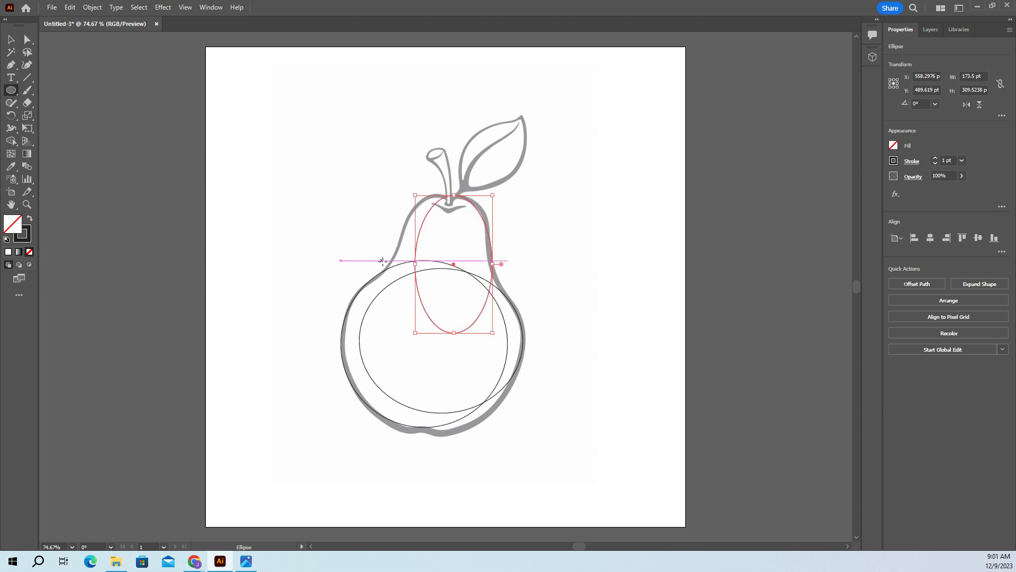
# Draw another tall ellipse about 175 x 301 pt and align it with the left side of the pear's neck.
pyautogui.click(436, 251)
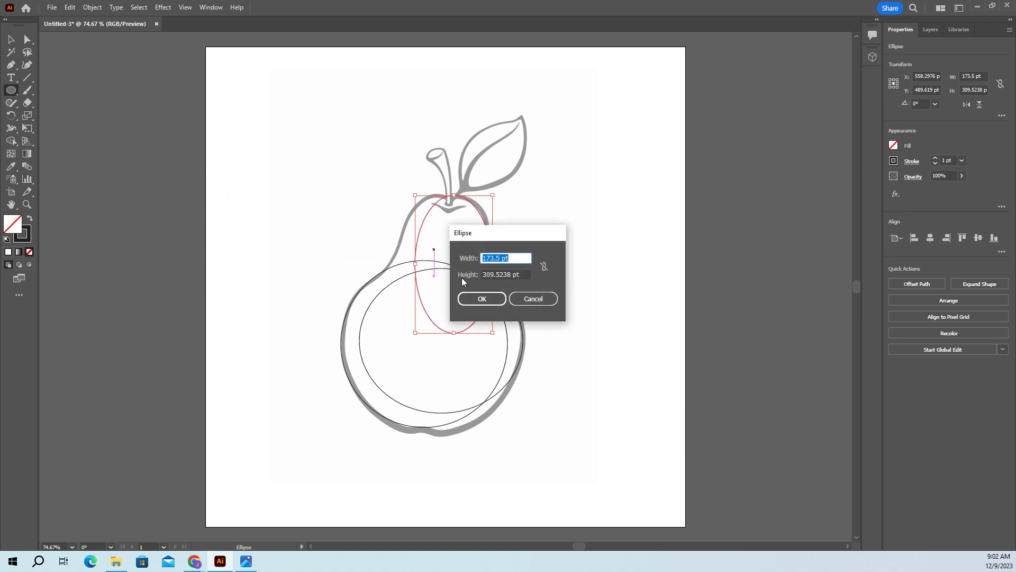
pyautogui.click(529, 297)
pyautogui.moveTo(409, 241); pyautogui.dragTo(487, 375)
pyautogui.moveTo(448, 309); pyautogui.dragTo(439, 267)
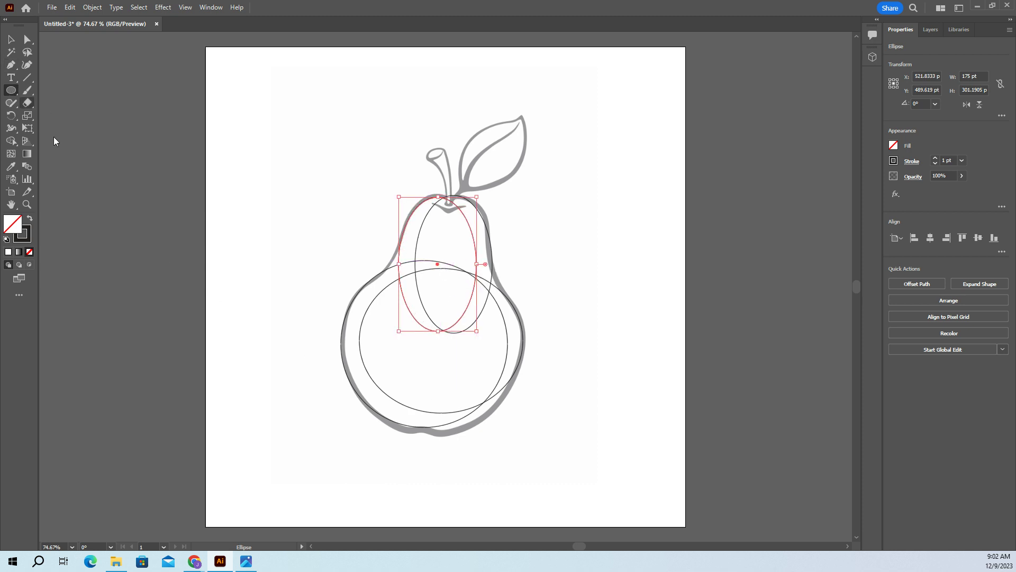
# Draw an ellipse about 315 x 289 pt and fit it to the pear's lower right curve.
pyautogui.moveTo(415, 367); pyautogui.dragTo(555, 496)
pyautogui.moveTo(484, 430); pyautogui.dragTo(444, 362)
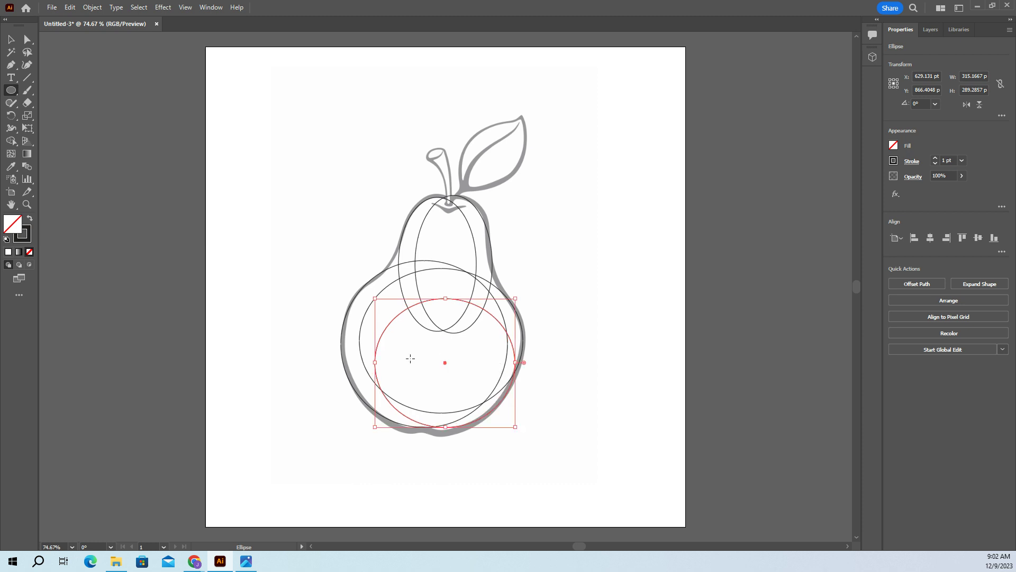
pyautogui.click(306, 206)
pyautogui.press('Escape')
# Select all five ellipses and merge them into one pear silhouette with the Shape Builder tool.
pyautogui.press('v')
pyautogui.moveTo(349, 154); pyautogui.dragTo(592, 530)
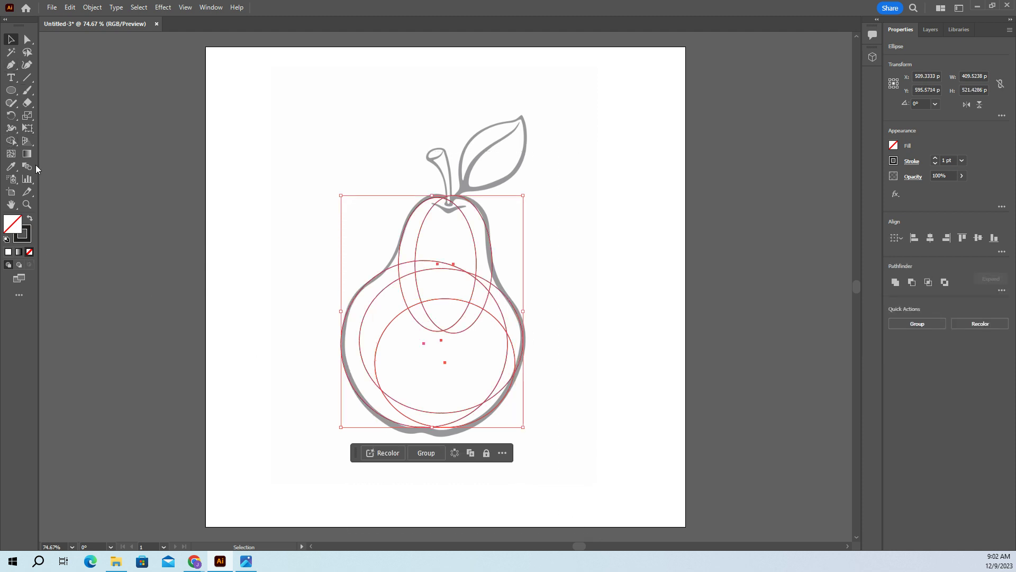
pyautogui.click(11, 141)
pyautogui.moveTo(415, 233)
pyautogui.mouseDown()
pyautogui.moveTo(482, 244)
pyautogui.moveTo(477, 263)
pyautogui.moveTo(424, 269)
pyautogui.moveTo(416, 291)
pyautogui.moveTo(420, 305)
pyautogui.moveTo(496, 318)
pyautogui.moveTo(503, 345)
pyautogui.moveTo(461, 421)
pyautogui.moveTo(384, 406)
pyautogui.moveTo(366, 378)
pyautogui.moveTo(360, 339)
pyautogui.moveTo(381, 333)
pyautogui.moveTo(410, 269)
pyautogui.mouseUp()
pyautogui.moveTo(472, 306); pyautogui.dragTo(493, 293)
pyautogui.moveTo(514, 328)
pyautogui.mouseDown()
pyautogui.moveTo(507, 361)
pyautogui.moveTo(493, 370)
pyautogui.moveTo(435, 369)
pyautogui.moveTo(389, 298)
pyautogui.mouseUp()
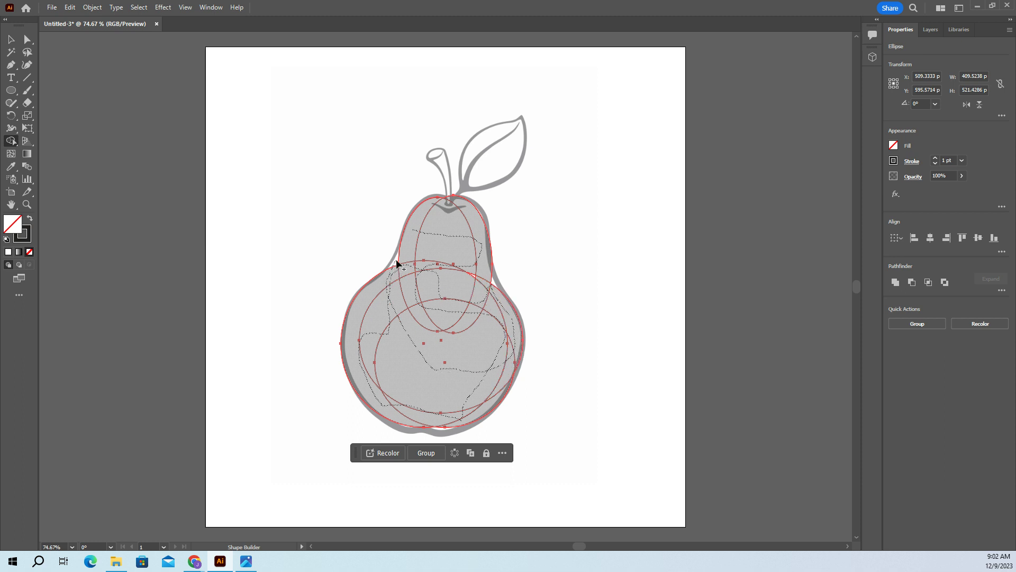
pyautogui.moveTo(433, 293); pyautogui.dragTo(479, 306)
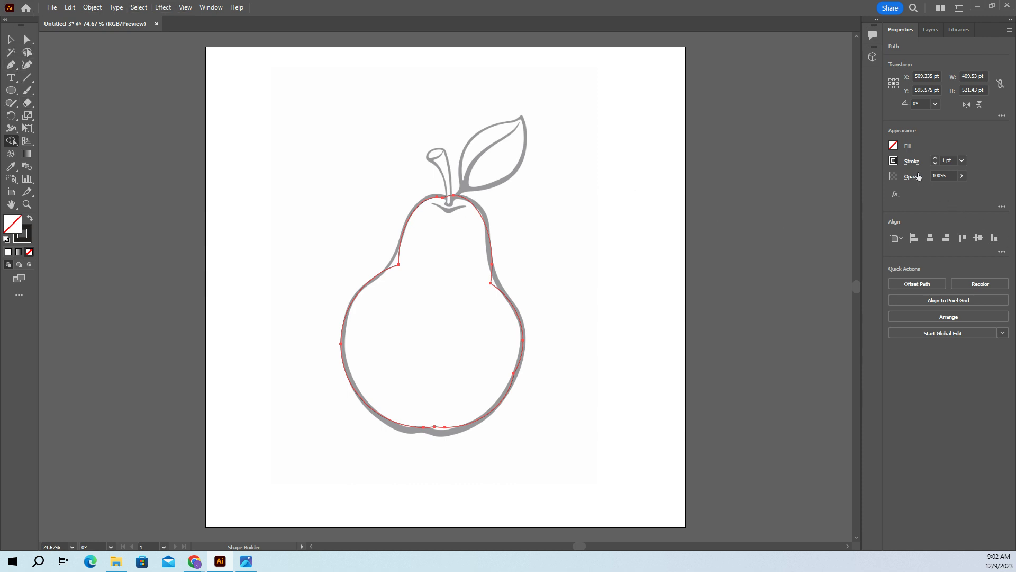
# Give the merged pear outline's stroke a round cap.
pyautogui.click(910, 161)
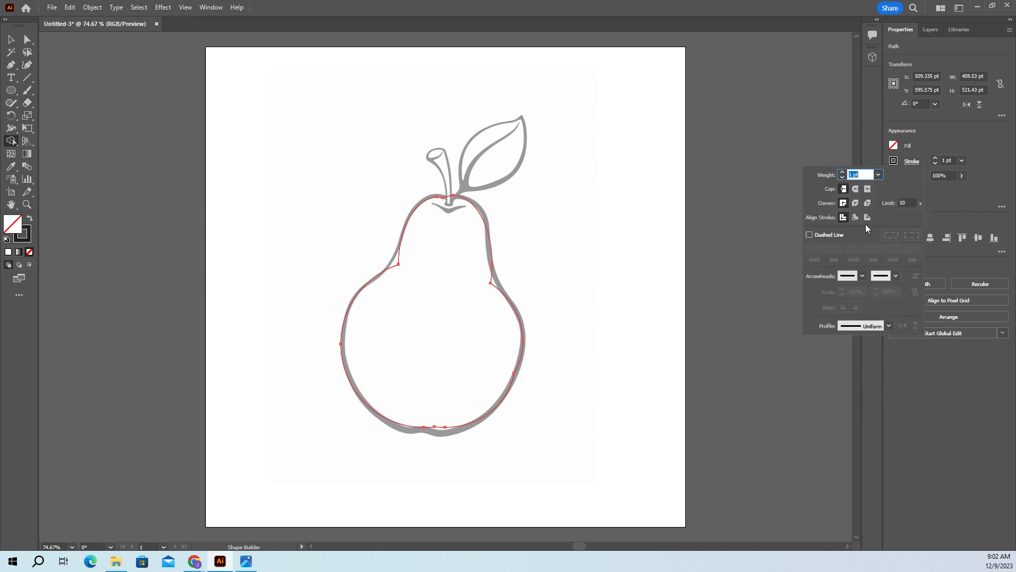
pyautogui.click(856, 189)
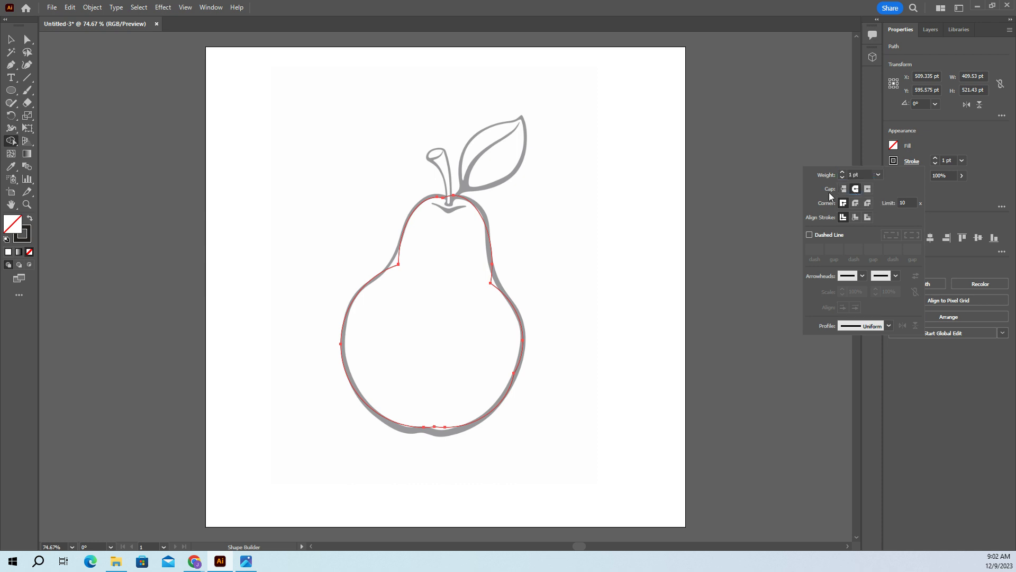
pyautogui.click(772, 161)
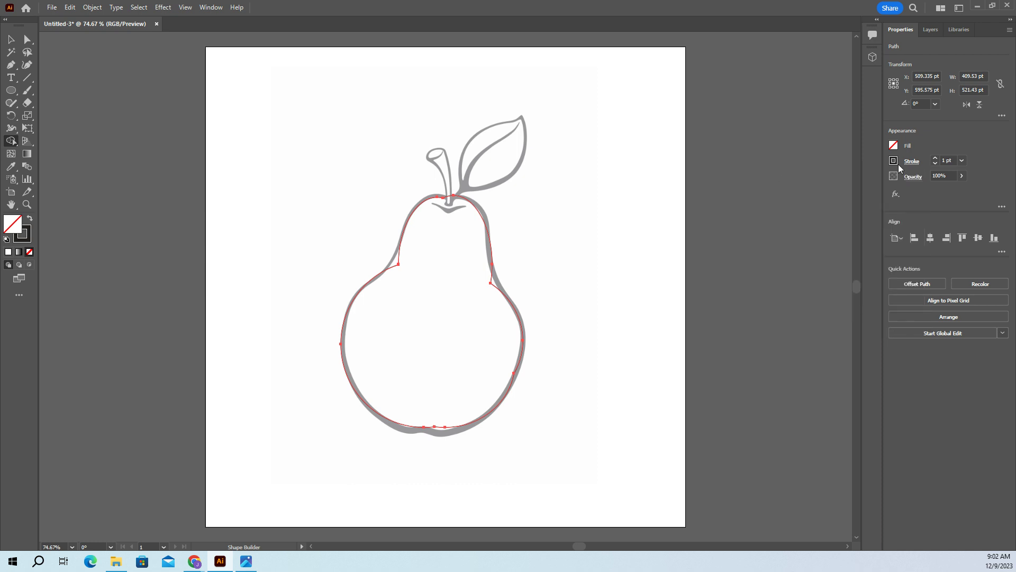
# Set the stroke weight of the merged pear outline to 10 pt.
pyautogui.click(936, 158)
pyautogui.click(9, 38)
pyautogui.click(221, 160)
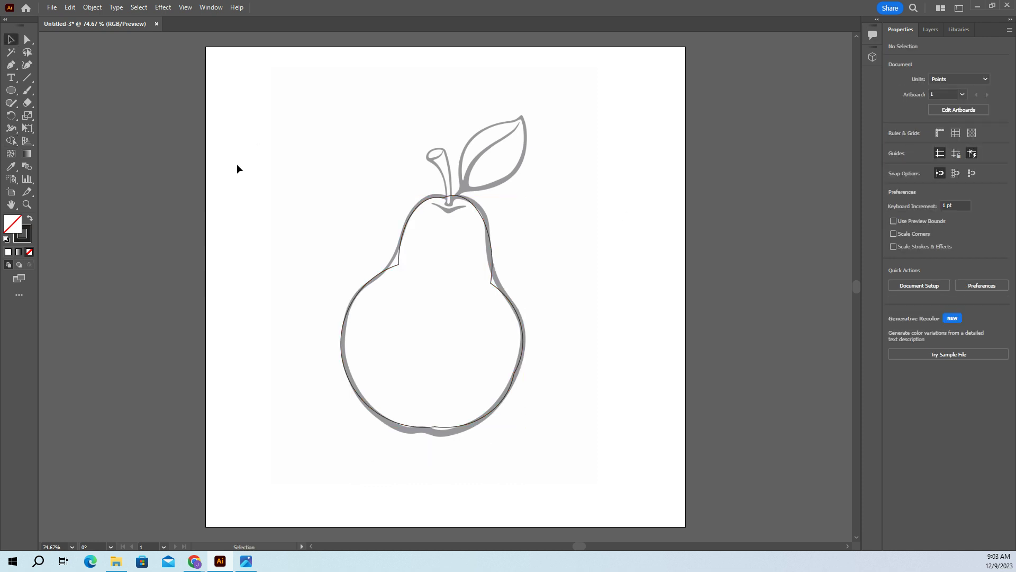
pyautogui.click(489, 267)
pyautogui.click(934, 159)
pyautogui.click(934, 159)
pyautogui.click(934, 158)
pyautogui.click(934, 158)
pyautogui.click(934, 158)
pyautogui.click(934, 159)
pyautogui.click(934, 158)
pyautogui.click(934, 158)
pyautogui.click(934, 158)
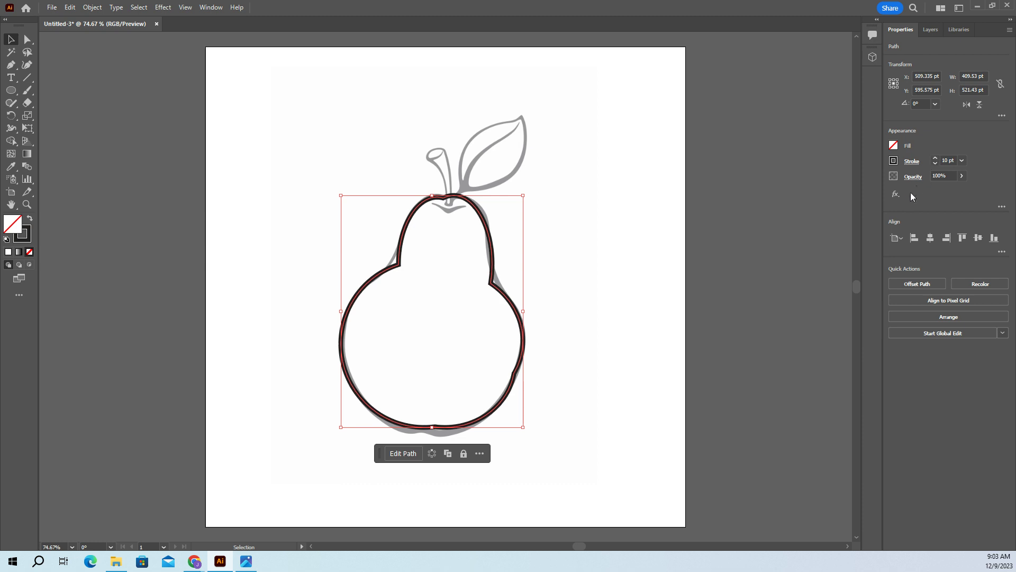
pyautogui.click(909, 163)
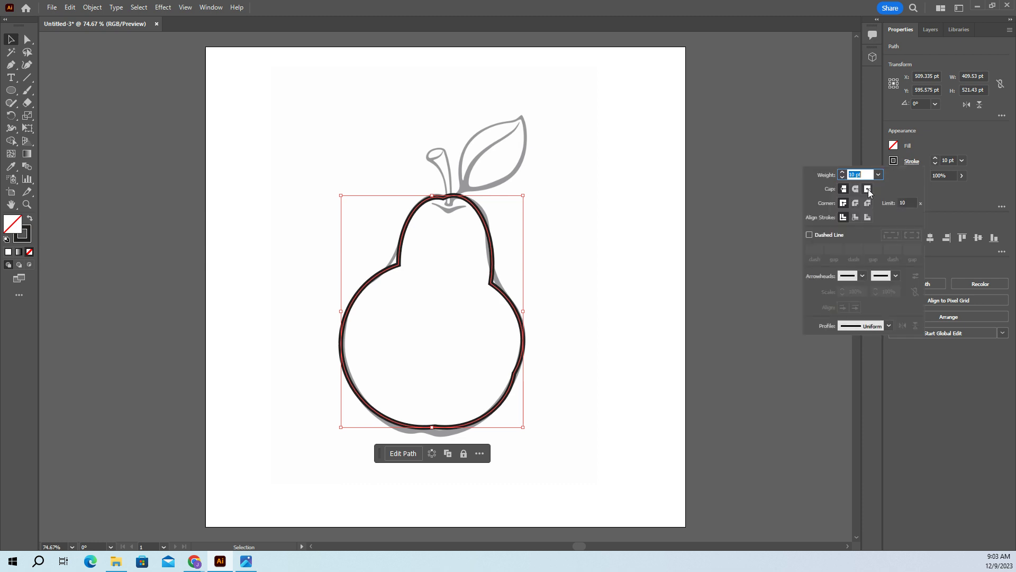
pyautogui.click(632, 214)
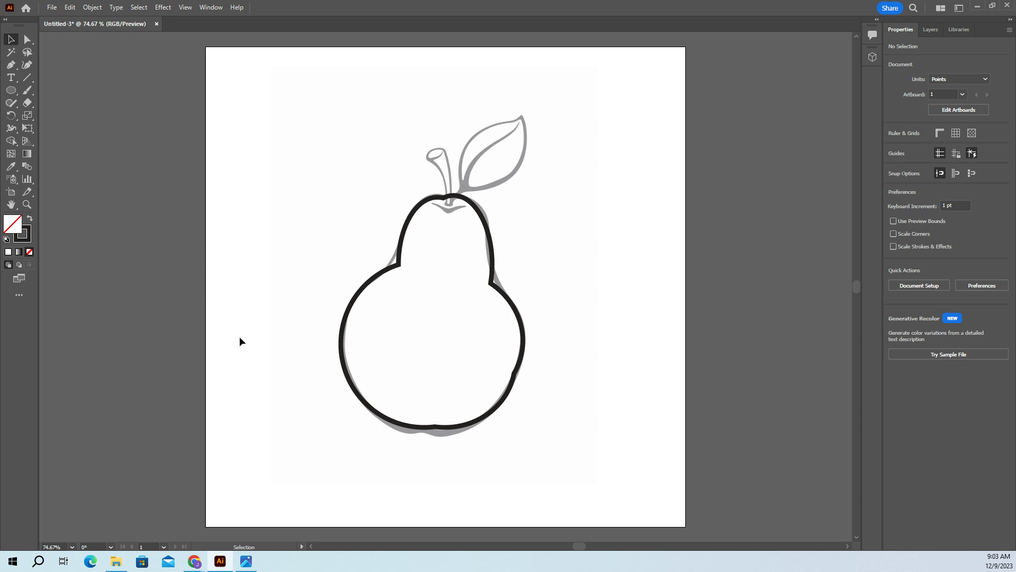
pyautogui.click(27, 65)
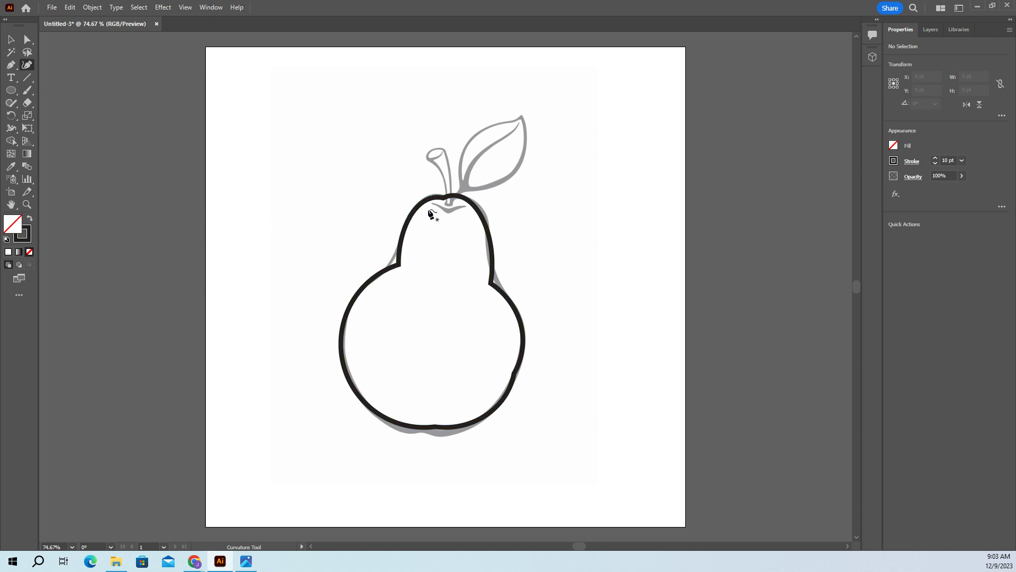
pyautogui.click(479, 212)
pyautogui.click(480, 210)
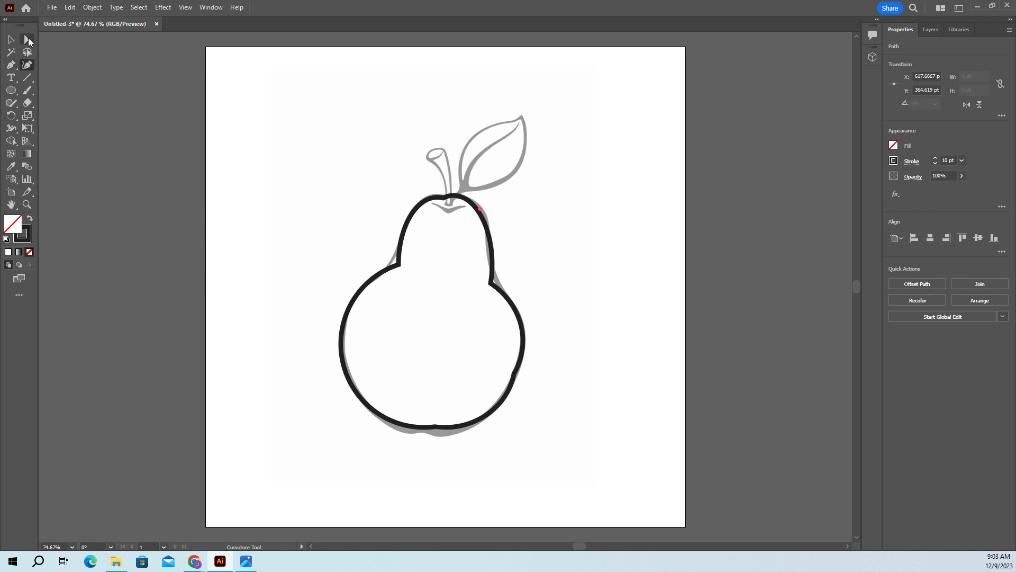
pyautogui.click(11, 65)
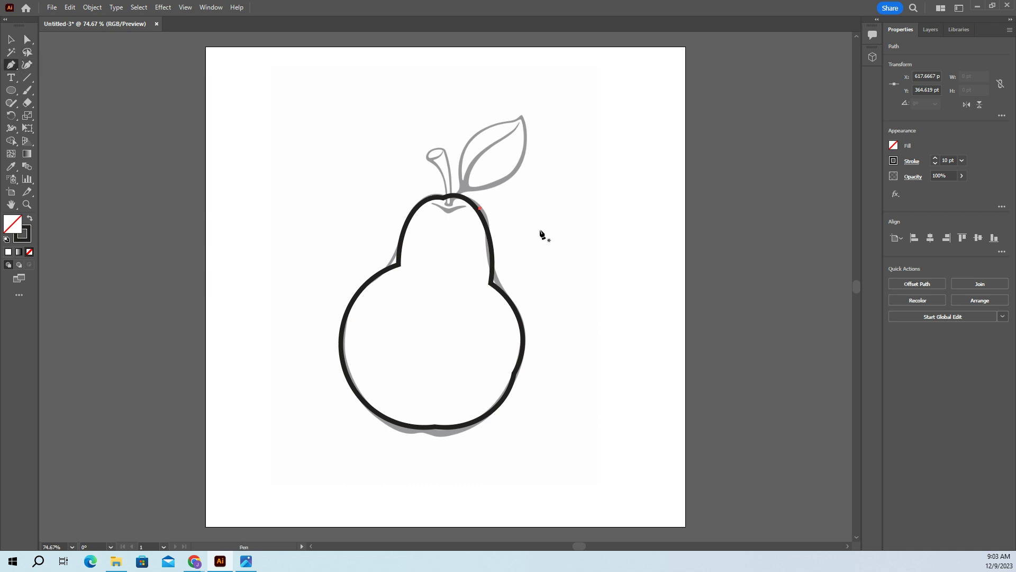
pyautogui.click(480, 209)
pyautogui.click(31, 63)
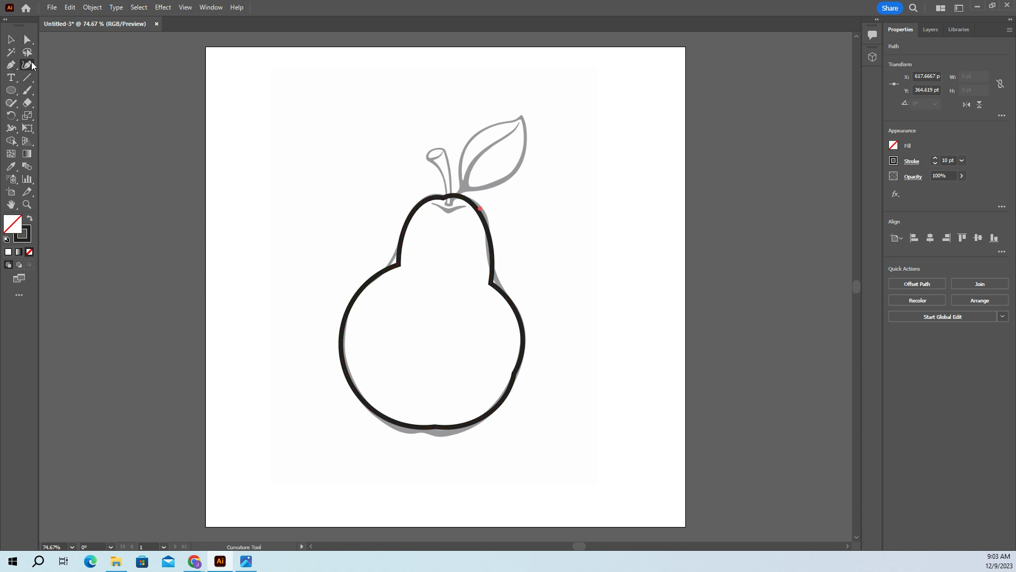
pyautogui.click(485, 216)
pyautogui.click(504, 212)
pyautogui.hotkey('ctrl', 'z')
pyautogui.hotkey('ctrl', 'z')
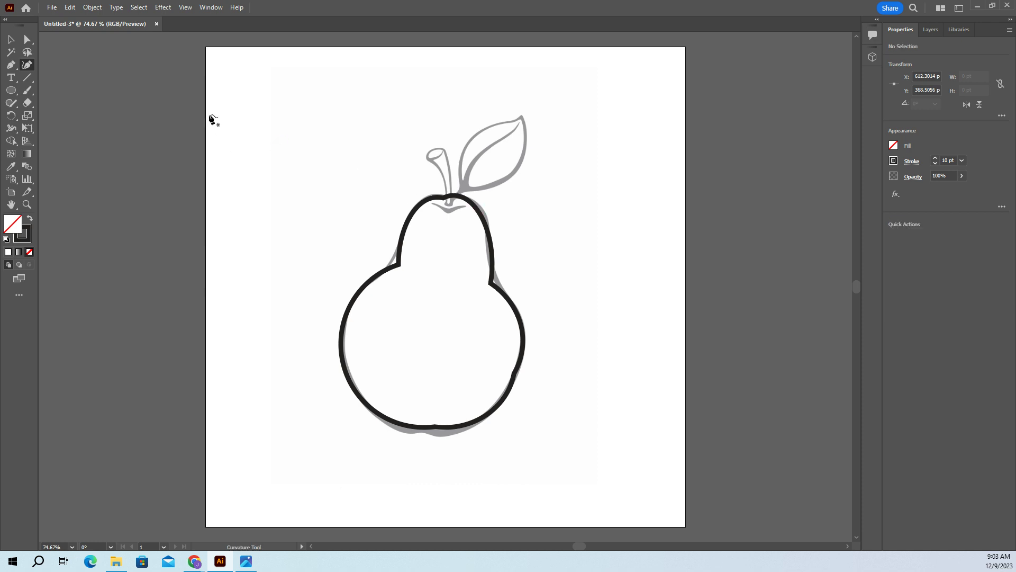
# Reshape the pear outline's right shoulder and waist to follow the sketch with the Curvature tool.
pyautogui.click(24, 66)
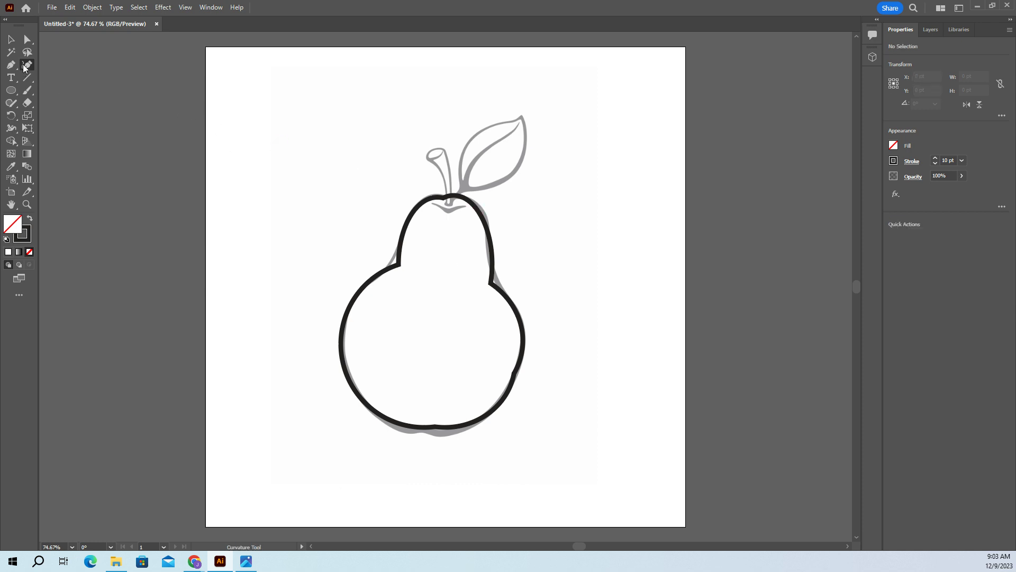
pyautogui.click(489, 217)
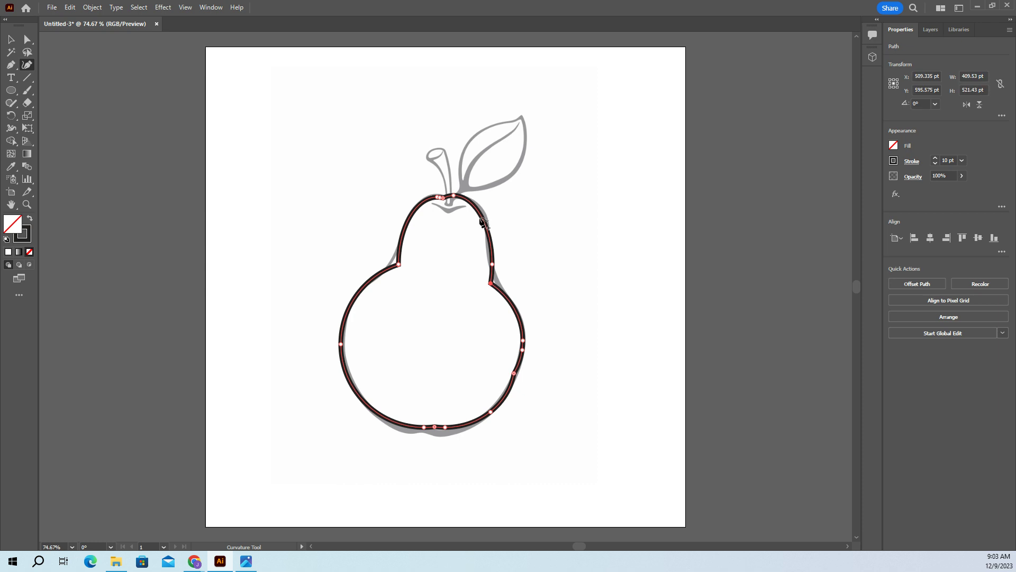
pyautogui.click(485, 216)
pyautogui.moveTo(494, 245); pyautogui.dragTo(489, 242)
pyautogui.moveTo(490, 285); pyautogui.dragTo(498, 284)
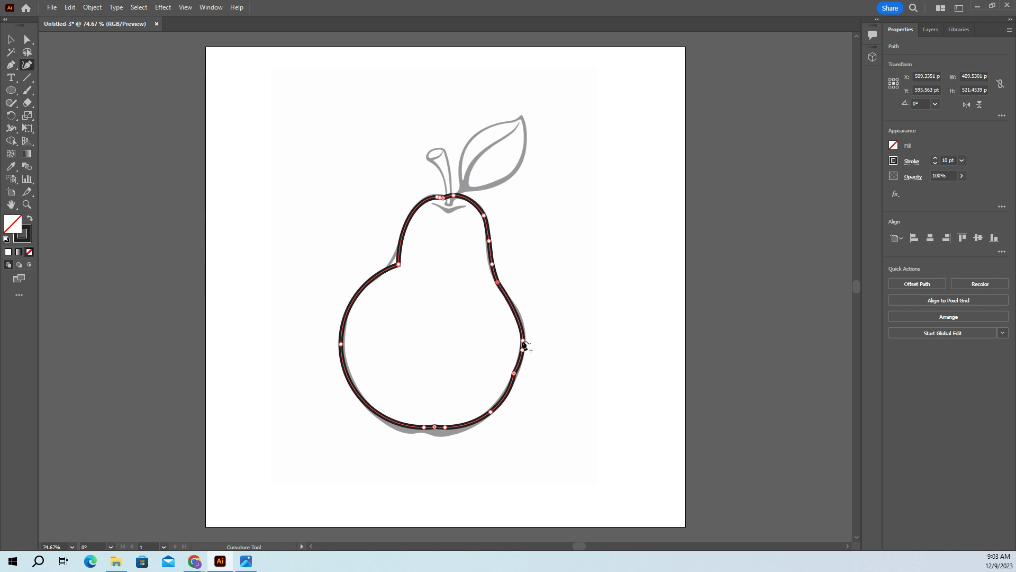
# Fit the pear outline's right bulge to the sketch and move a bottom anchor onto the lower left curve.
pyautogui.click(520, 324)
pyautogui.moveTo(519, 324); pyautogui.dragTo(519, 323)
pyautogui.moveTo(445, 426); pyautogui.dragTo(388, 422)
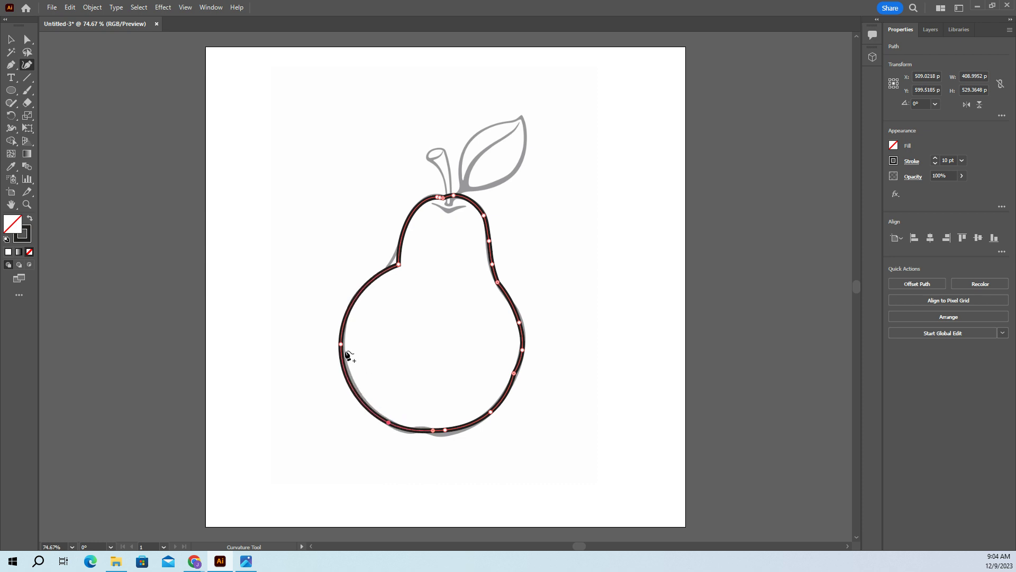
# Move the left waist anchor up to the pear's left shoulder and delete the misplaced anchor outside the sketched waist.
pyautogui.moveTo(399, 262); pyautogui.dragTo(411, 211)
pyautogui.moveTo(398, 262); pyautogui.dragTo(380, 250)
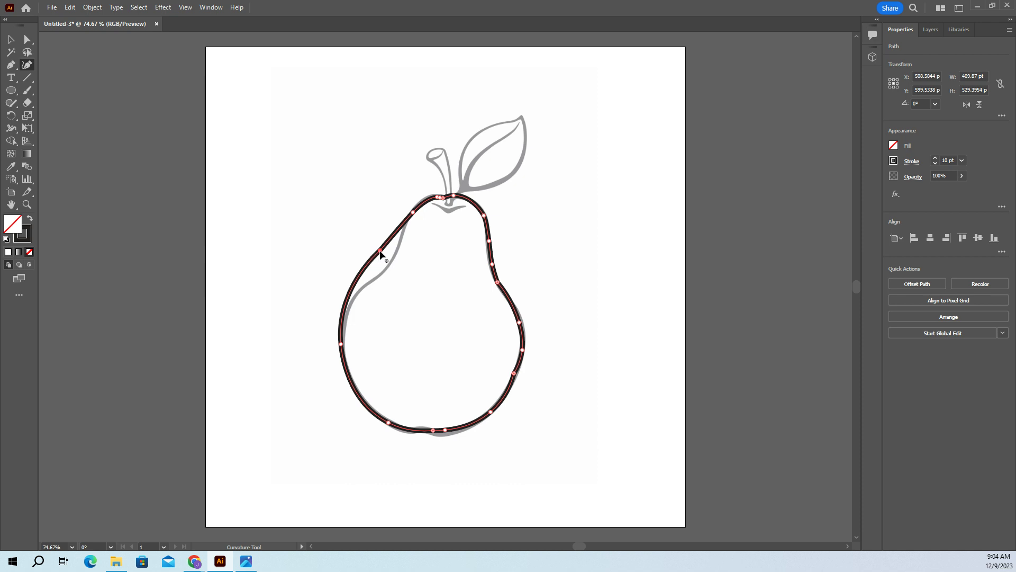
pyautogui.click(13, 66)
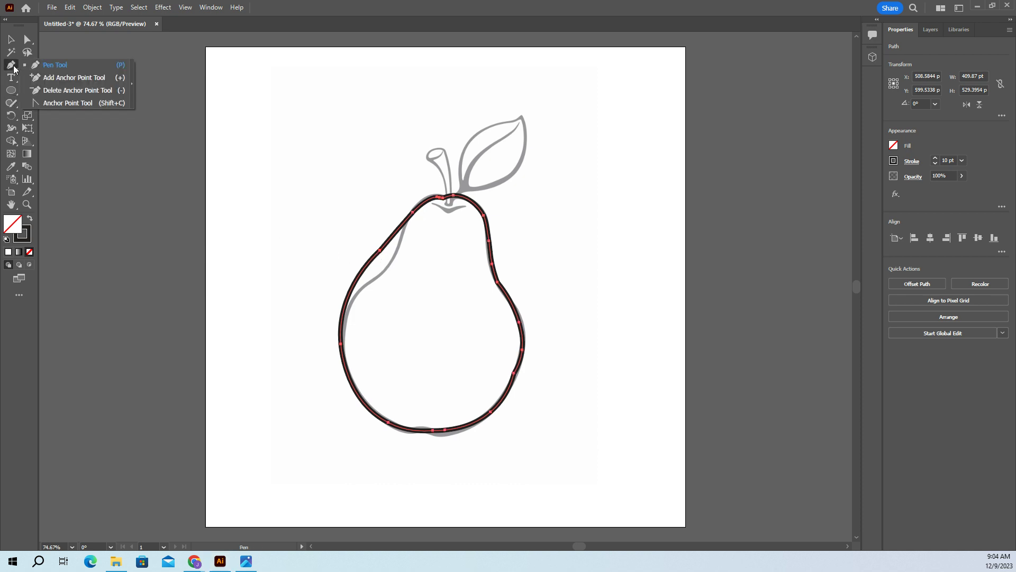
pyautogui.click(75, 92)
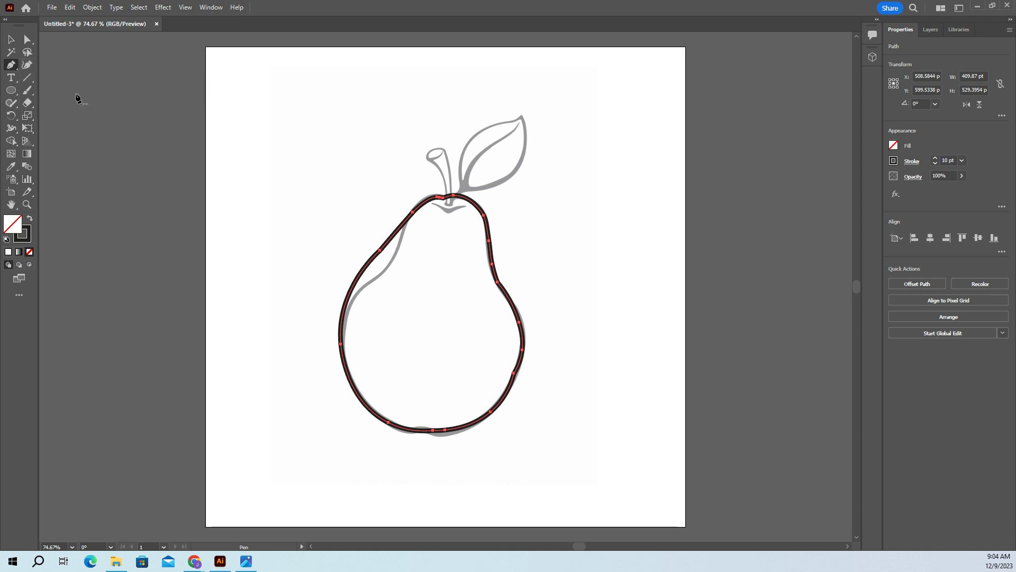
pyautogui.click(381, 248)
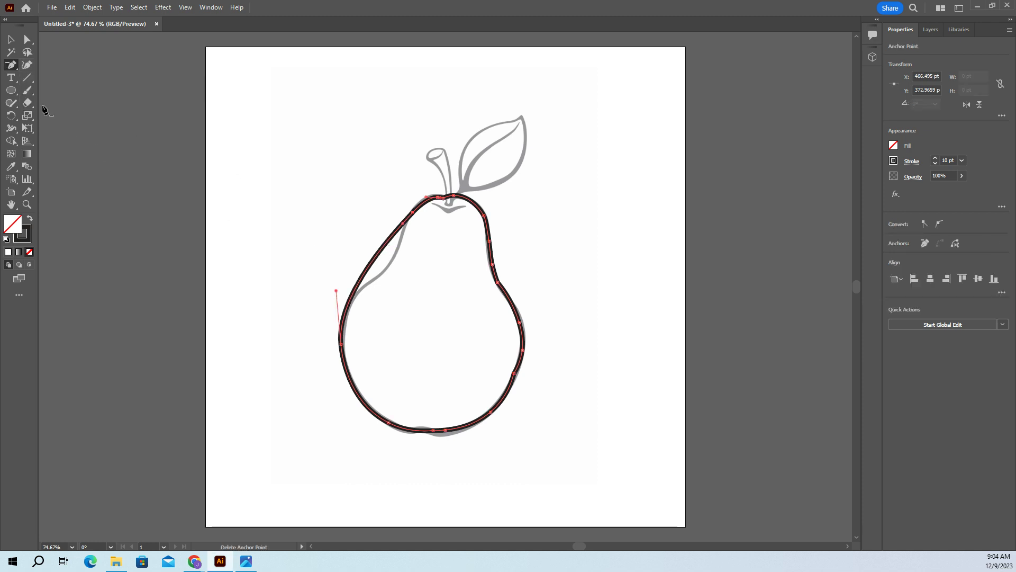
# Add curvature points along the pear outline's left waist and pull them onto the sketched inward curve.
pyautogui.click(27, 66)
pyautogui.click(376, 253)
pyautogui.moveTo(377, 253); pyautogui.dragTo(382, 256)
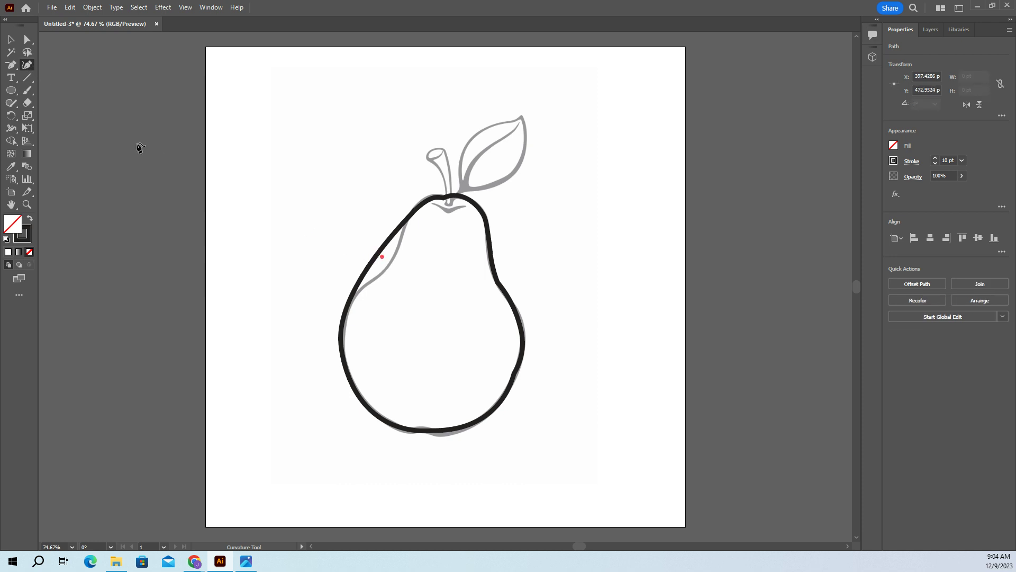
pyautogui.click(377, 250)
pyautogui.moveTo(377, 251); pyautogui.dragTo(388, 261)
pyautogui.click(365, 298)
pyautogui.moveTo(366, 298); pyautogui.dragTo(358, 290)
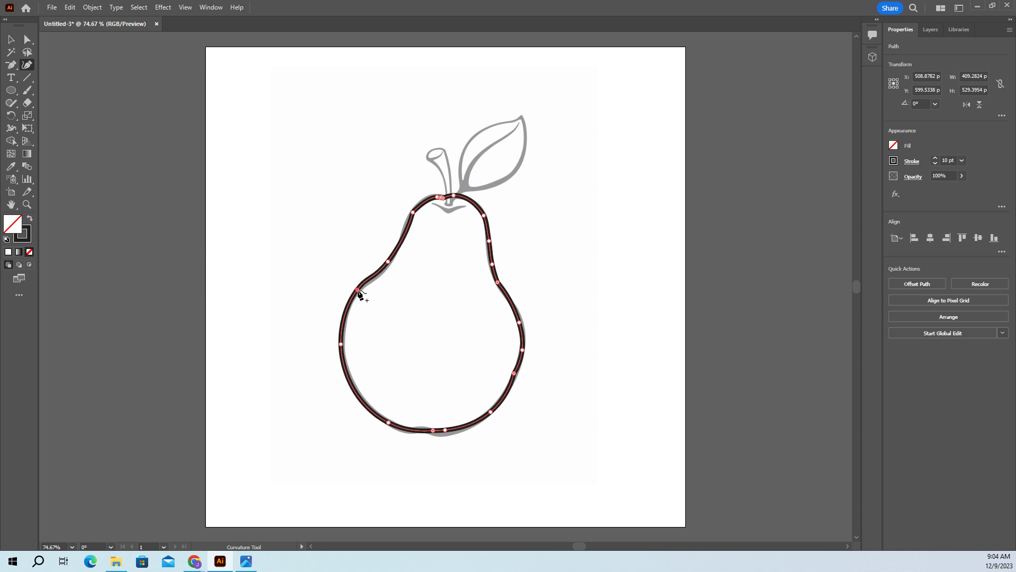
# Refine the curve at the pear outline's upper left shoulder and deselect the path.
pyautogui.click(412, 229)
pyautogui.moveTo(413, 229); pyautogui.dragTo(412, 214)
pyautogui.click(10, 39)
pyautogui.click(662, 482)
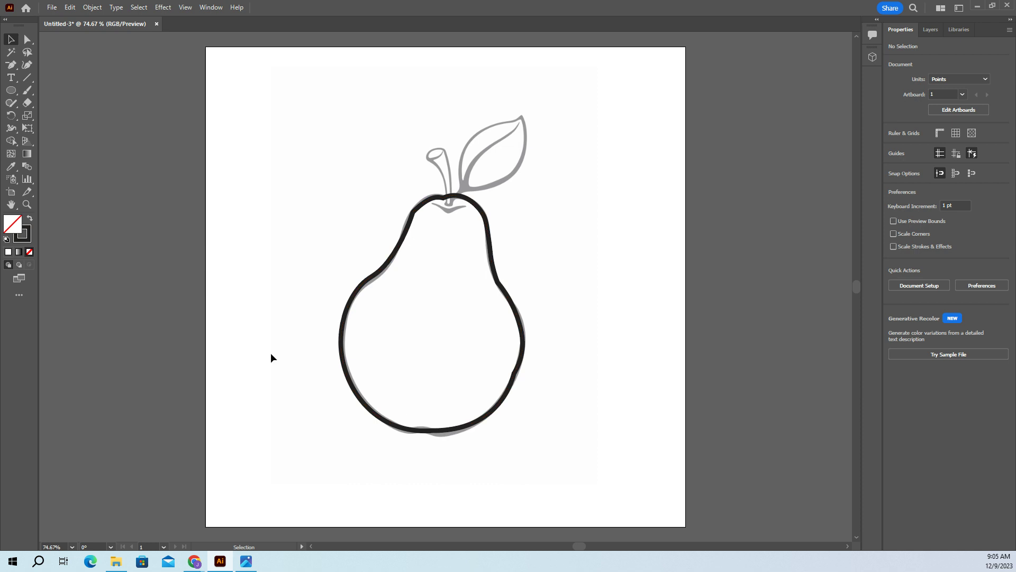
pyautogui.click(27, 65)
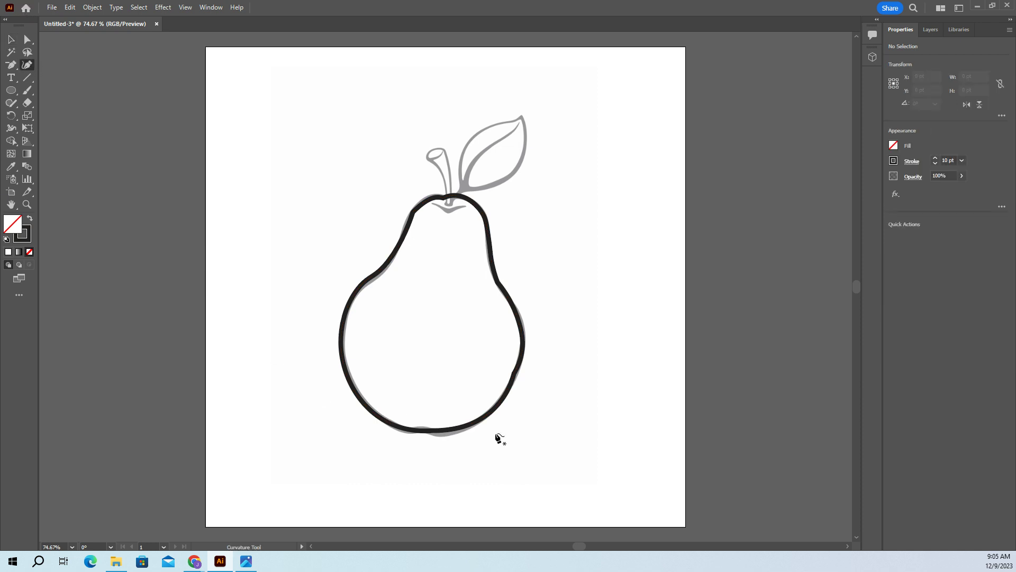
pyautogui.click(448, 435)
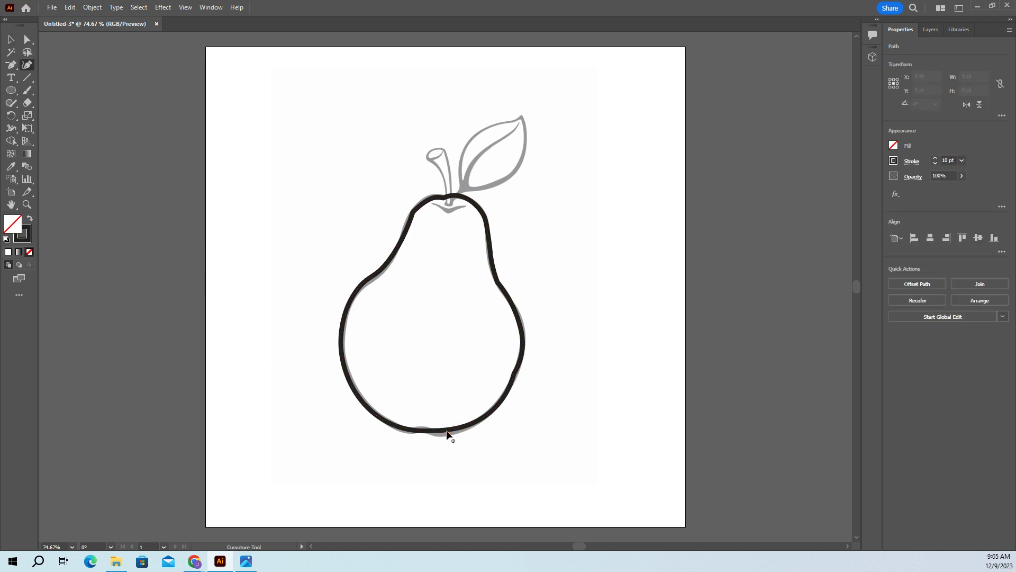
pyautogui.click(461, 447)
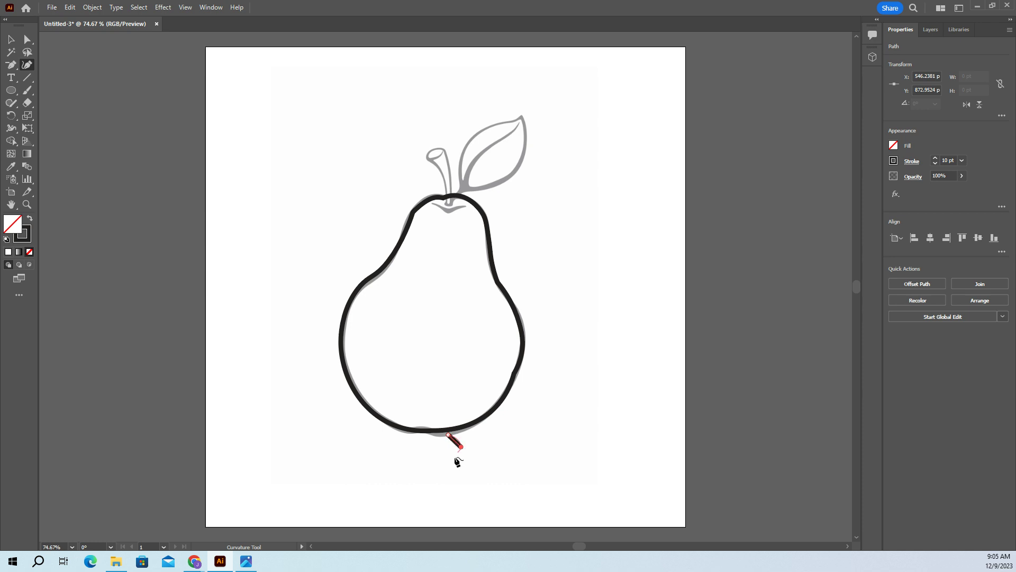
pyautogui.hotkey('ctrl', 'z')
pyautogui.press('Escape')
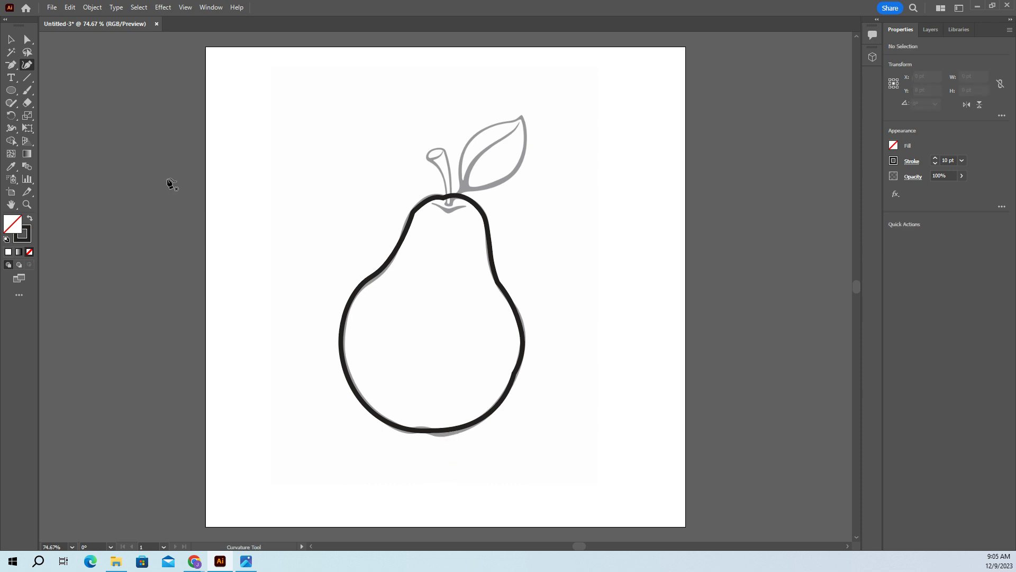
pyautogui.click(455, 434)
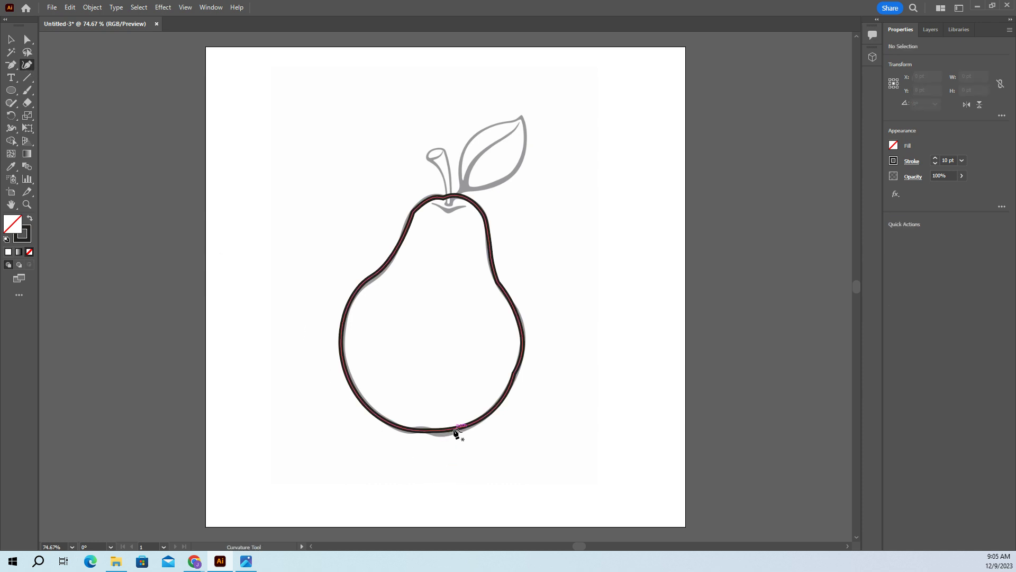
pyautogui.click(461, 426)
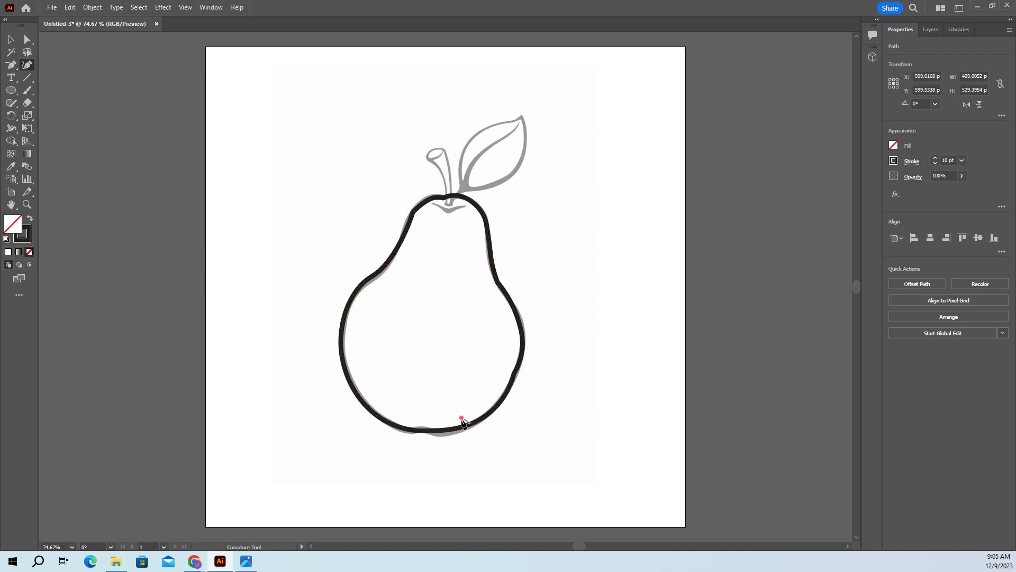
pyautogui.hotkey('ctrl', 'z')
# Reshape the pear outline's base by adding a point at its lower right and moving a bottom anchor toward the lower left.
pyautogui.moveTo(460, 429); pyautogui.dragTo(464, 431)
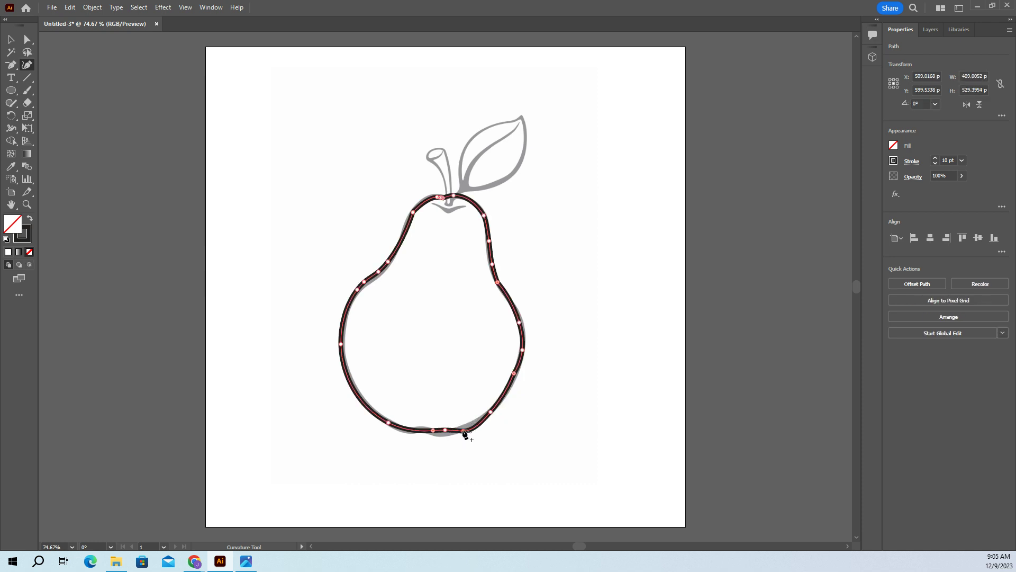
pyautogui.moveTo(433, 430); pyautogui.dragTo(402, 427)
pyautogui.click(399, 427)
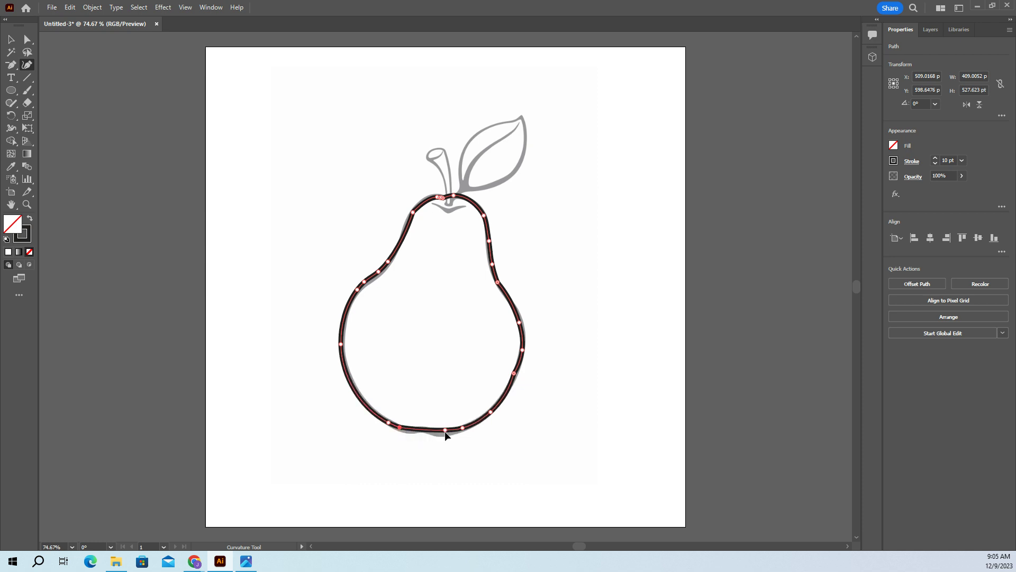
pyautogui.click(11, 39)
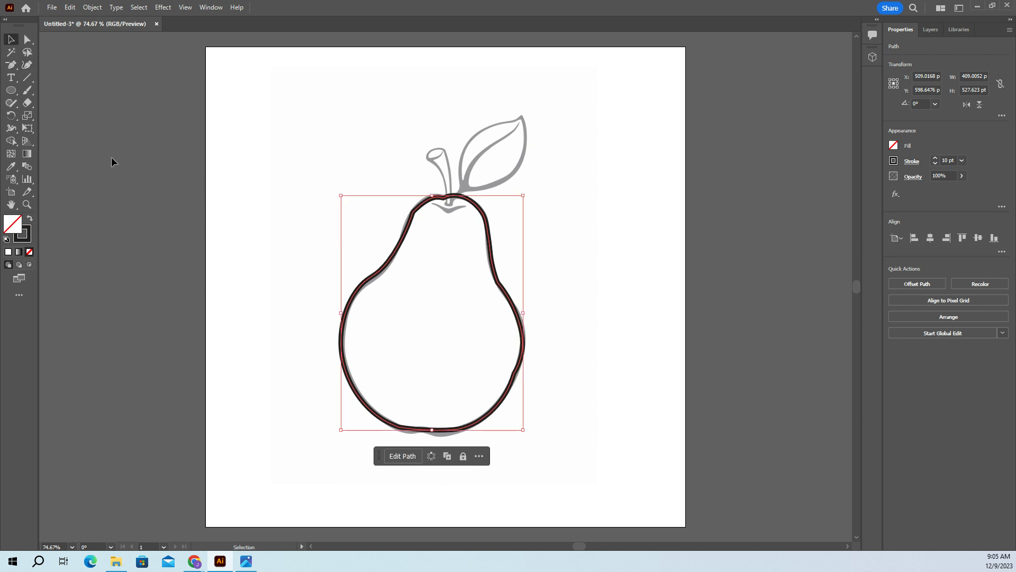
pyautogui.click(212, 195)
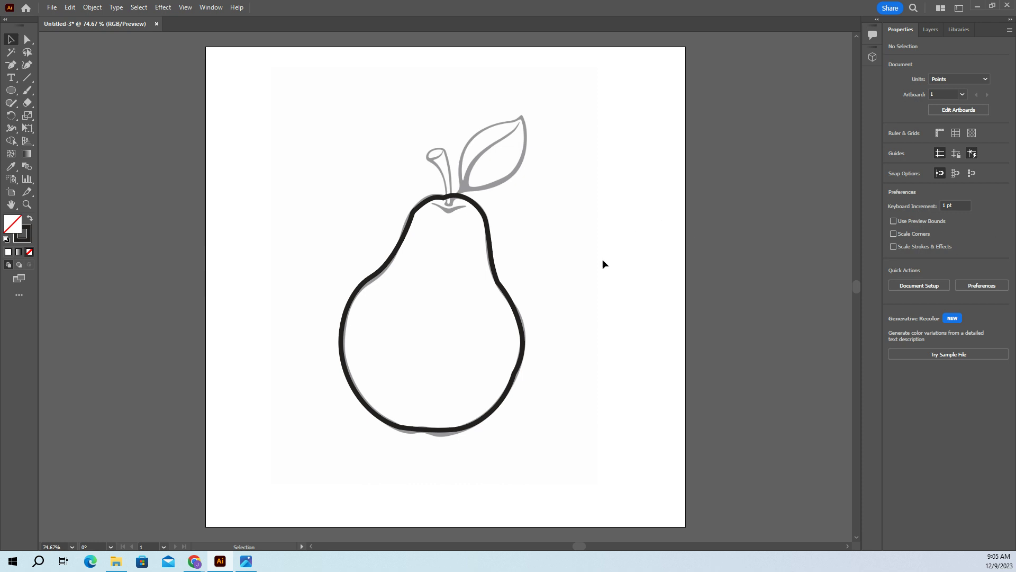
# Draw an ellipse for the leaf, narrow it, rotate it to about 320°, and fit it over the sketched leaf.
pyautogui.click(12, 91)
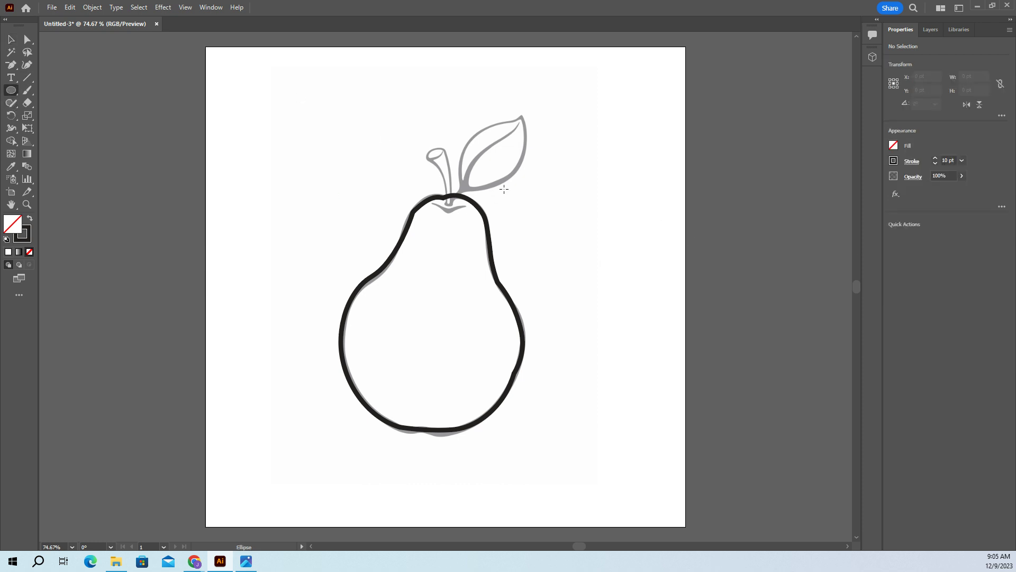
pyautogui.moveTo(539, 197); pyautogui.dragTo(634, 84)
pyautogui.moveTo(634, 195); pyautogui.dragTo(604, 203)
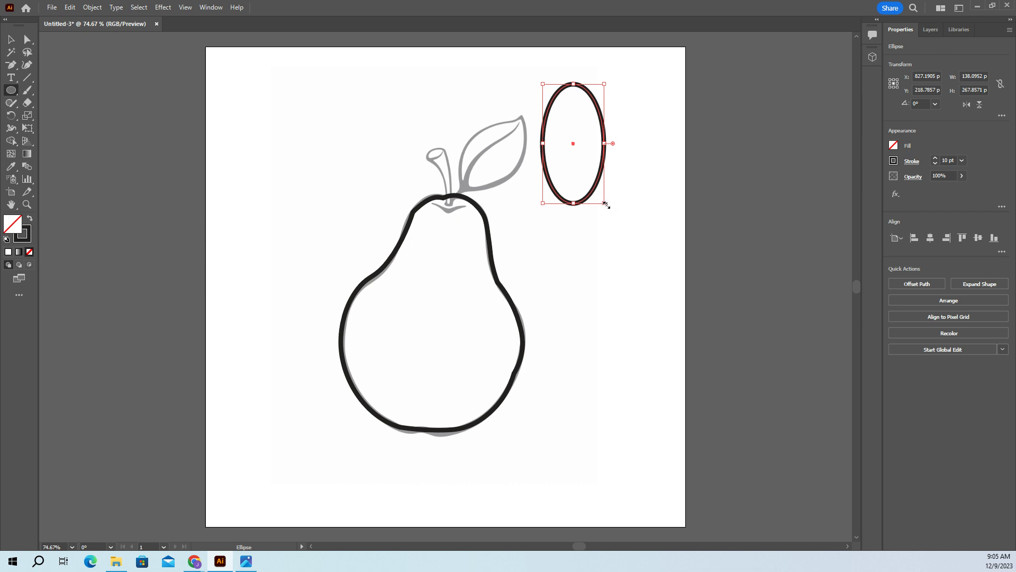
pyautogui.moveTo(609, 202); pyautogui.dragTo(558, 208)
pyautogui.moveTo(636, 118); pyautogui.dragTo(494, 155)
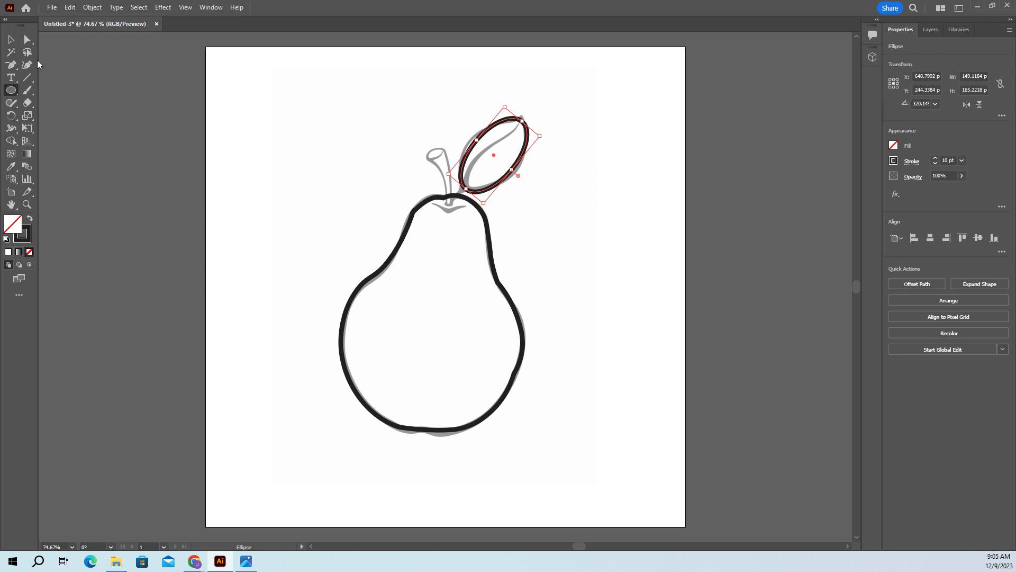
# Select the leaf ellipse's upper anchor and convert it to a sharp corner with the Anchor Point tool.
pyautogui.doubleClick(28, 39)
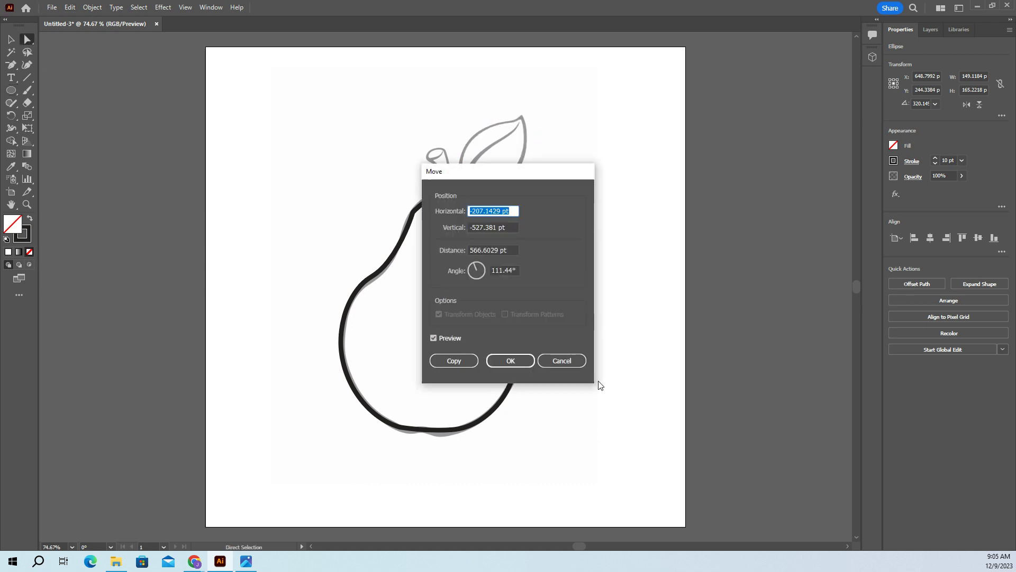
pyautogui.click(562, 361)
pyautogui.click(522, 121)
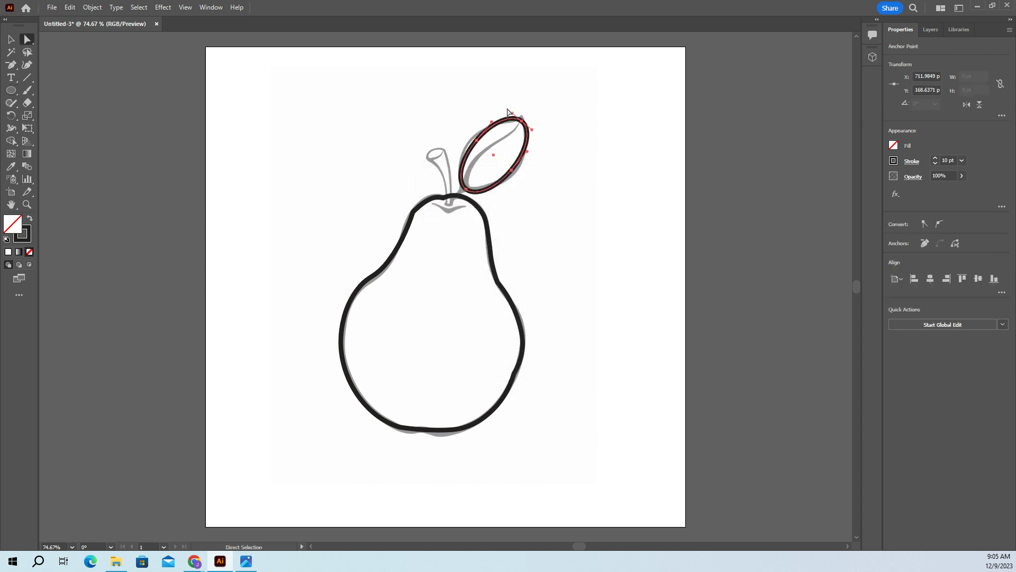
pyautogui.hotkey('shift', 'c')
pyautogui.moveTo(513, 115); pyautogui.dragTo(529, 129)
pyautogui.click(532, 131)
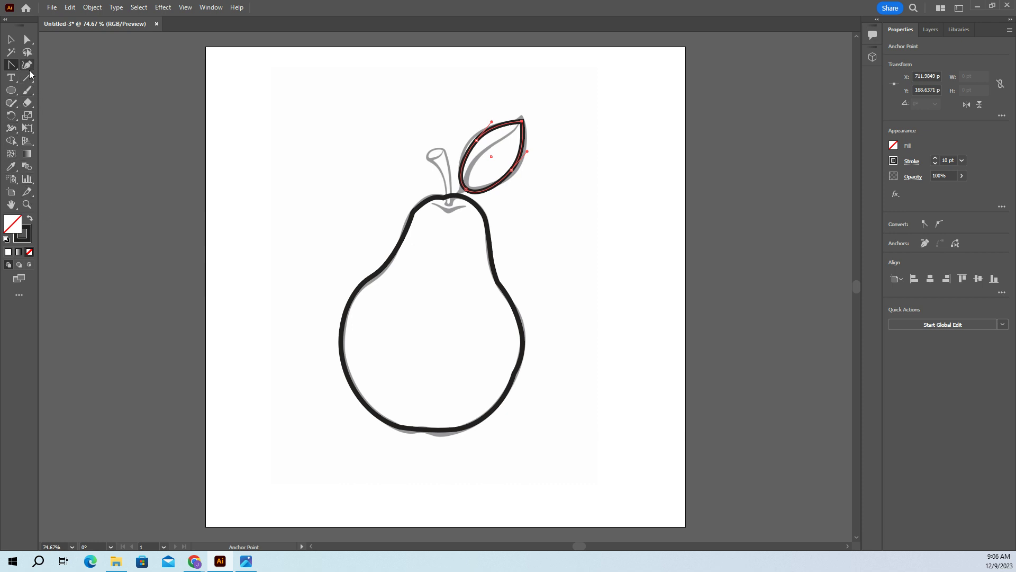
pyautogui.click(11, 65)
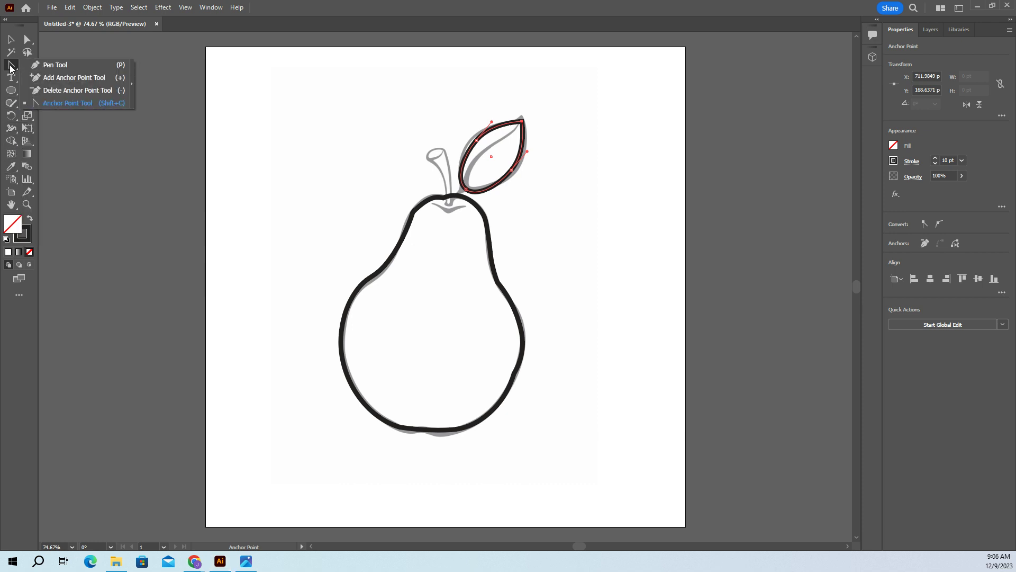
# Draw the leaf's midrib, about 150 pt wide and 174 pt tall, from the stem base to the leaf tip and bend its middle onto the sketch.
pyautogui.click(55, 65)
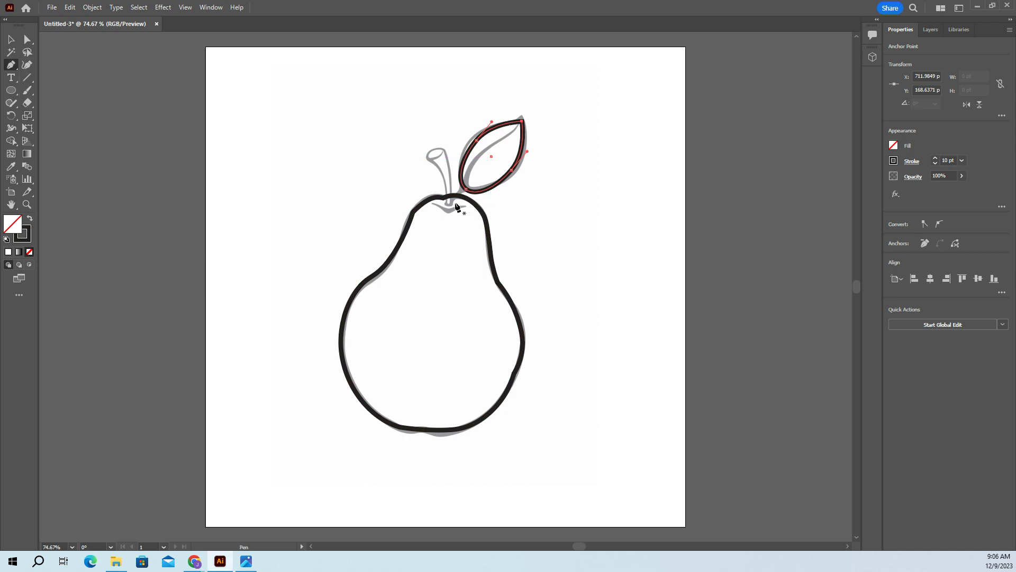
pyautogui.moveTo(452, 202); pyautogui.dragTo(482, 149)
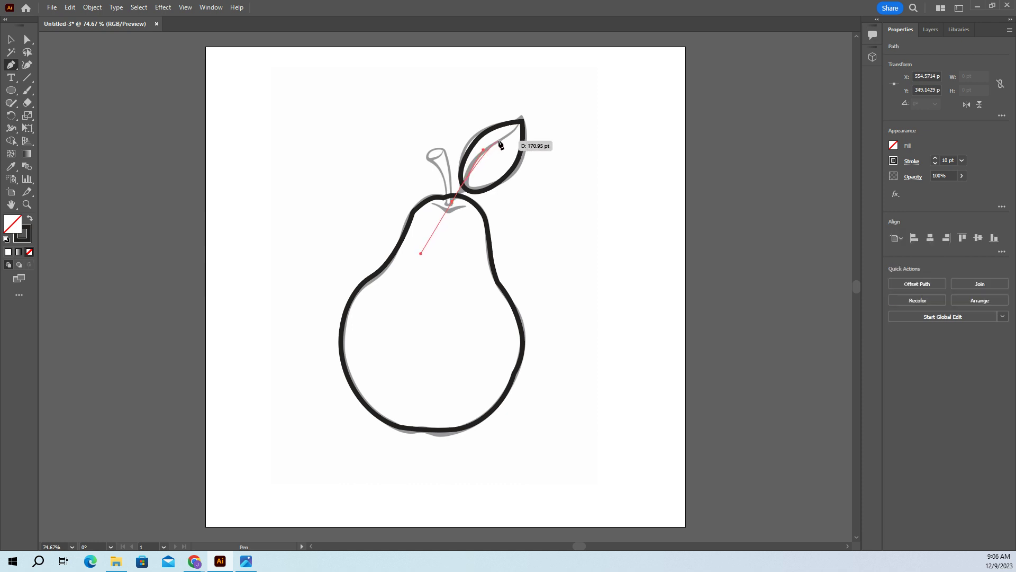
pyautogui.moveTo(519, 123); pyautogui.dragTo(511, 144)
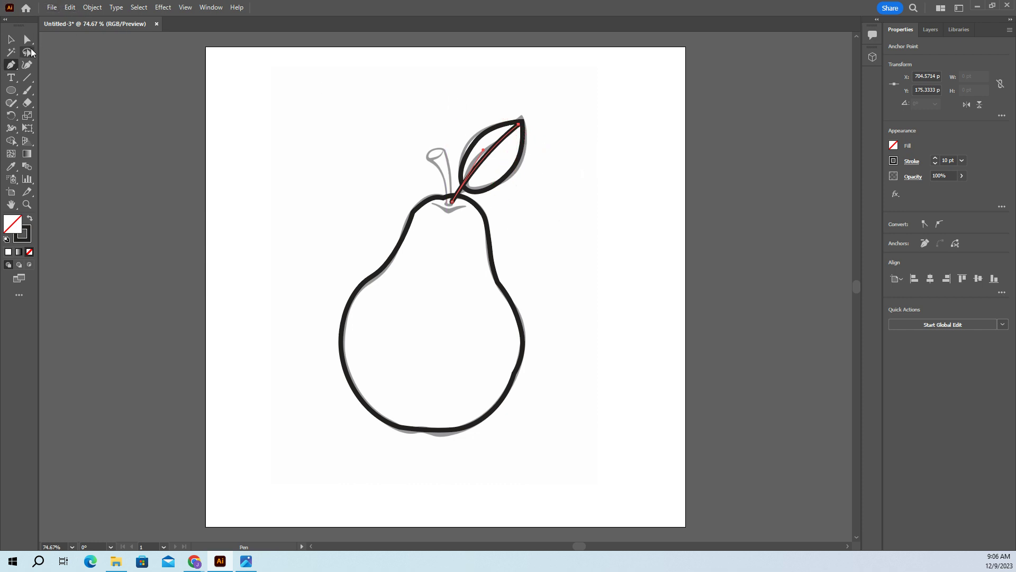
pyautogui.click(27, 65)
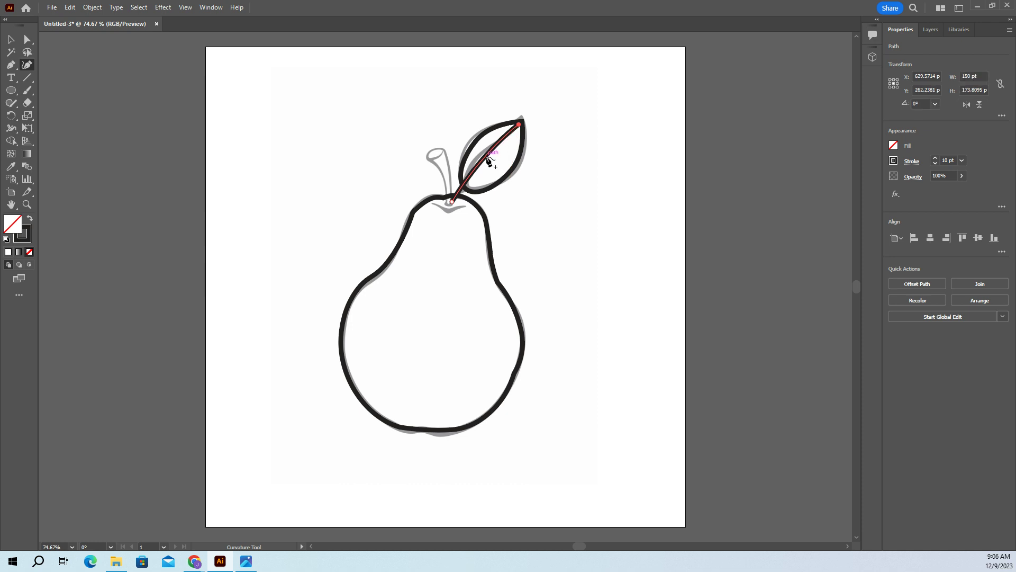
pyautogui.moveTo(488, 160); pyautogui.dragTo(490, 148)
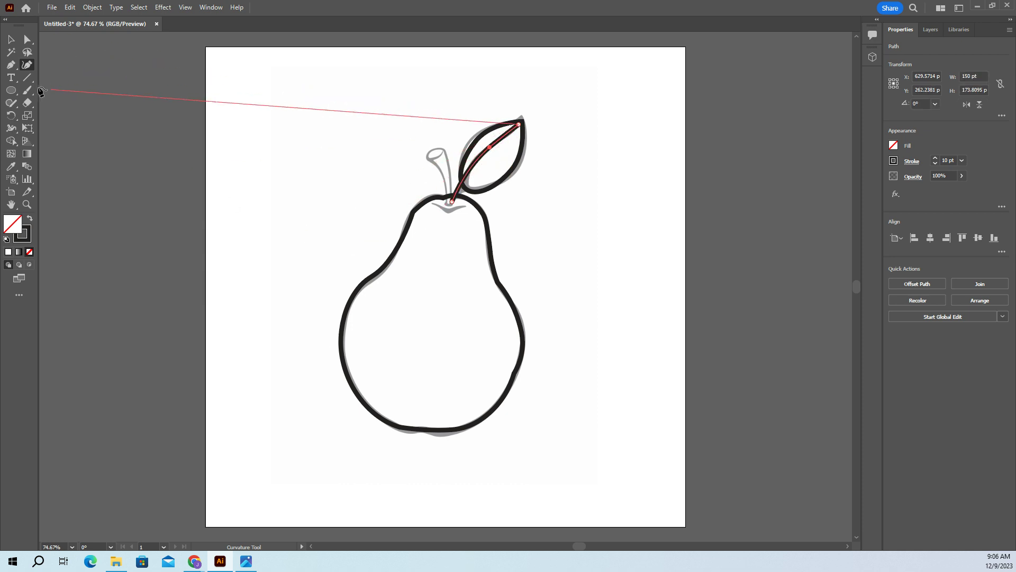
# Trace the short downward-curving line beneath the stem, inside the pear's top, with the Pen tool and end the path.
pyautogui.click(10, 65)
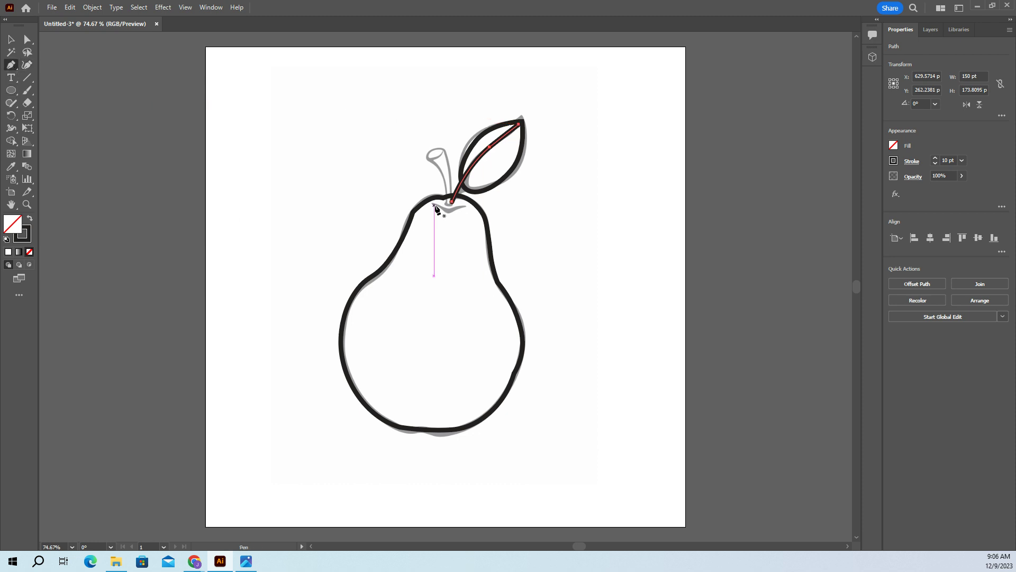
pyautogui.moveTo(434, 205); pyautogui.dragTo(443, 212)
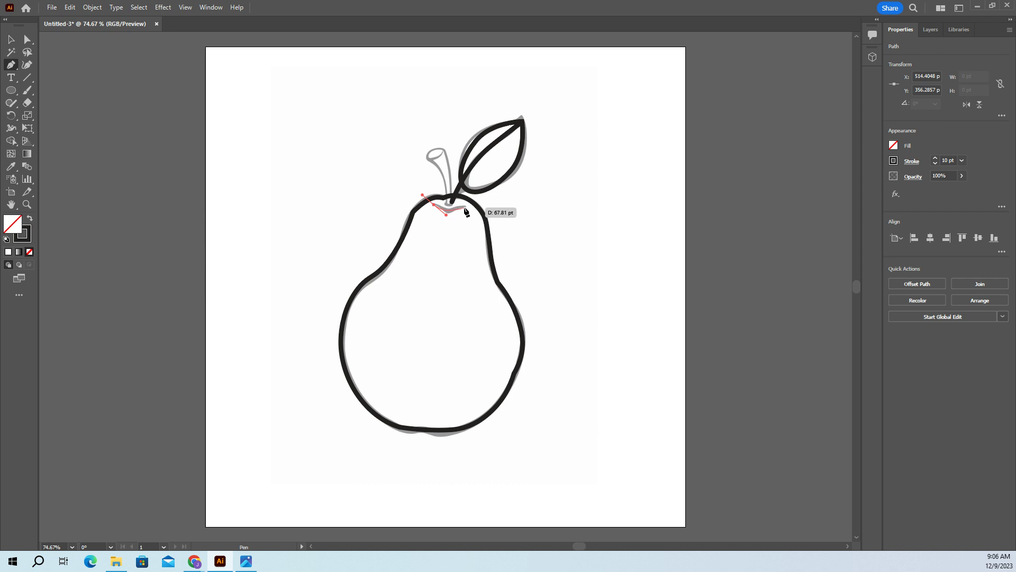
pyautogui.click(468, 205)
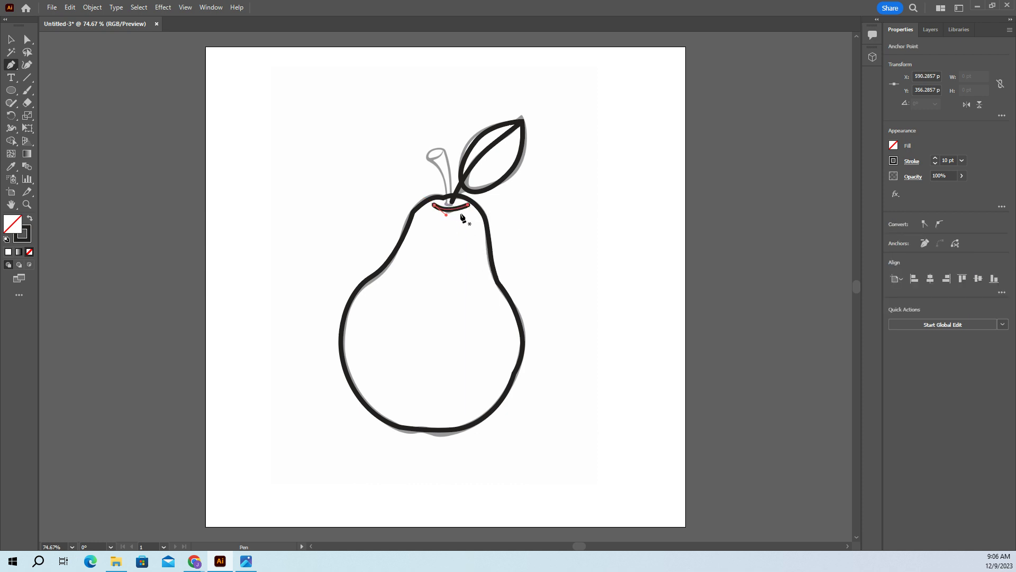
pyautogui.click(435, 207)
# Draw the stem's two sides, about 83 and 92 pt tall, and bend the left side inward with the Curvature tool.
pyautogui.click(430, 160)
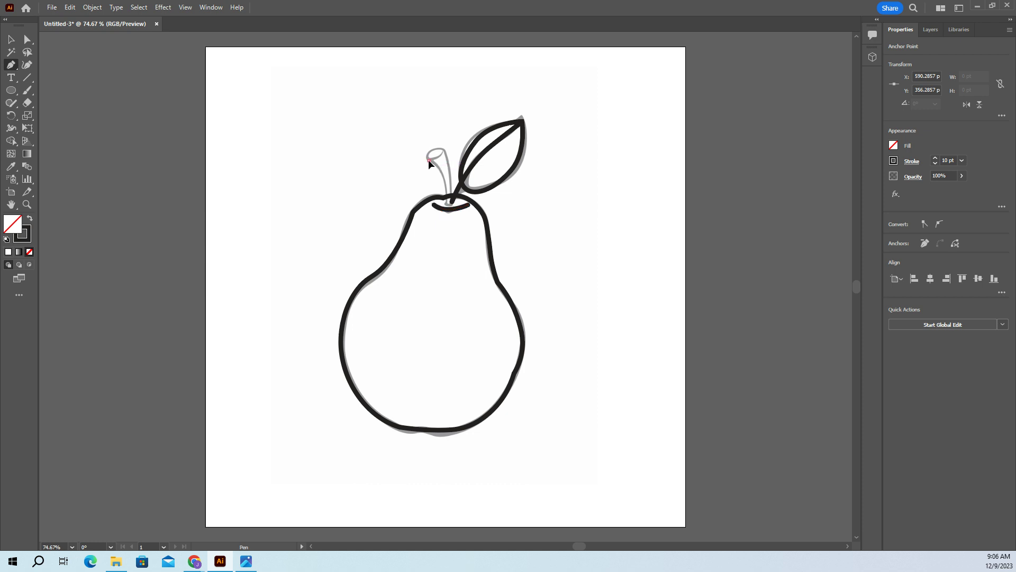
pyautogui.click(440, 198)
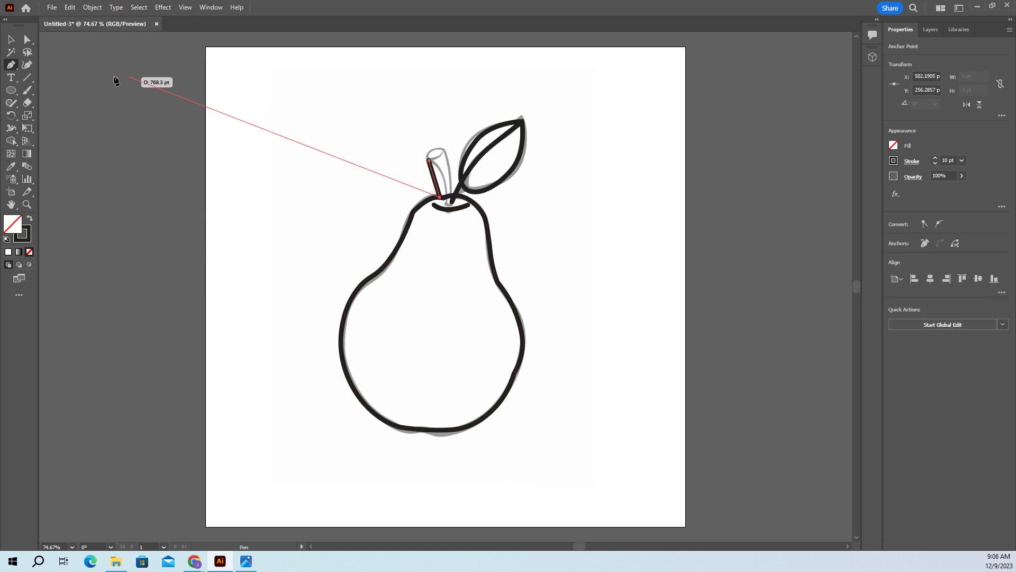
pyautogui.click(445, 151)
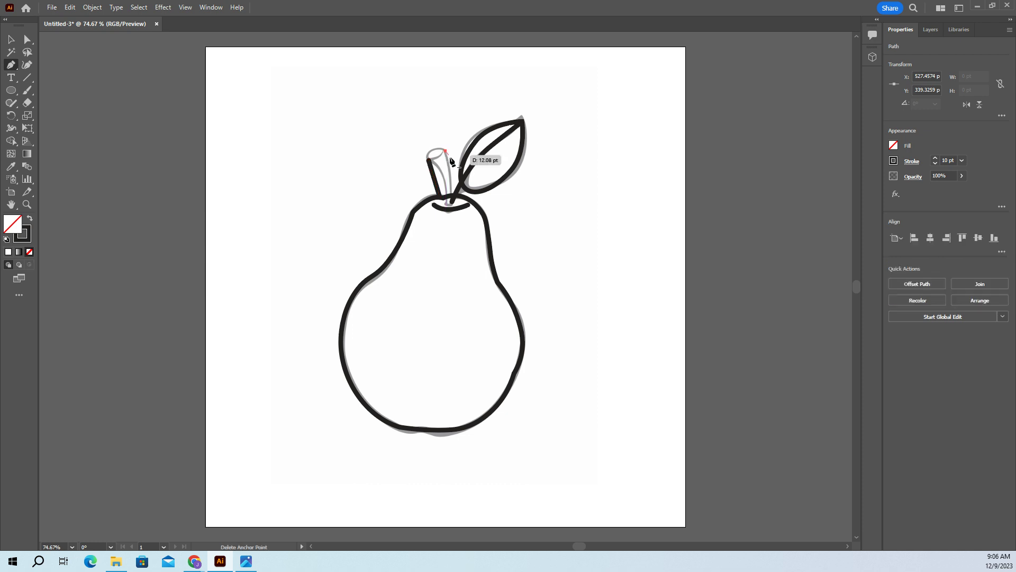
pyautogui.click(451, 195)
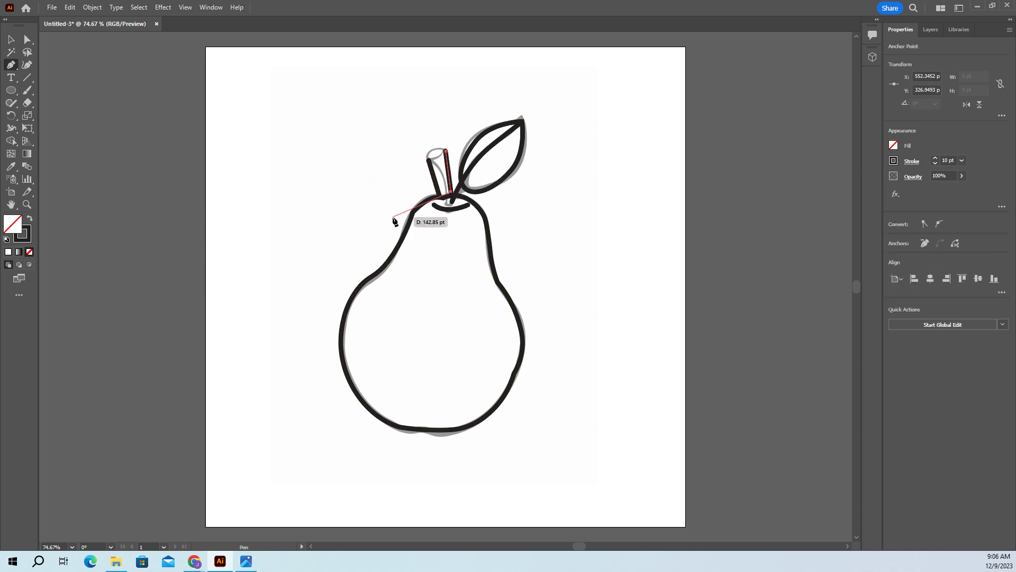
pyautogui.click(27, 64)
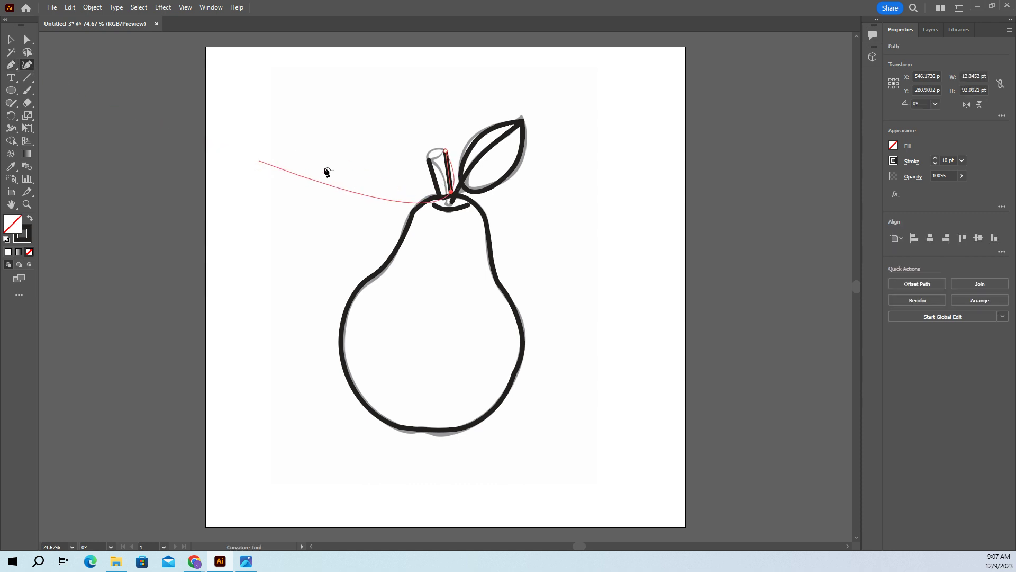
pyautogui.click(436, 183)
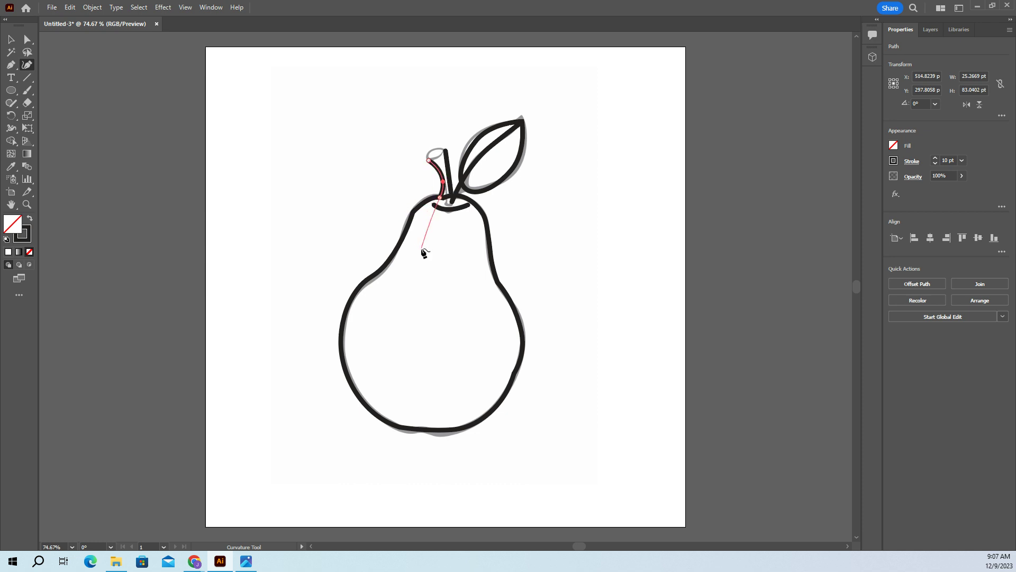
pyautogui.press('Escape')
# Draw an ellipse about 51 by 40 pt, rotated 30°, over the top end of the stem.
pyautogui.click(10, 90)
pyautogui.moveTo(346, 152)
pyautogui.mouseDown()
pyautogui.moveTo(372, 168)
pyautogui.moveTo(357, 159)
pyautogui.moveTo(422, 155)
pyautogui.moveTo(443, 137)
pyautogui.moveTo(435, 154)
pyautogui.mouseUp()
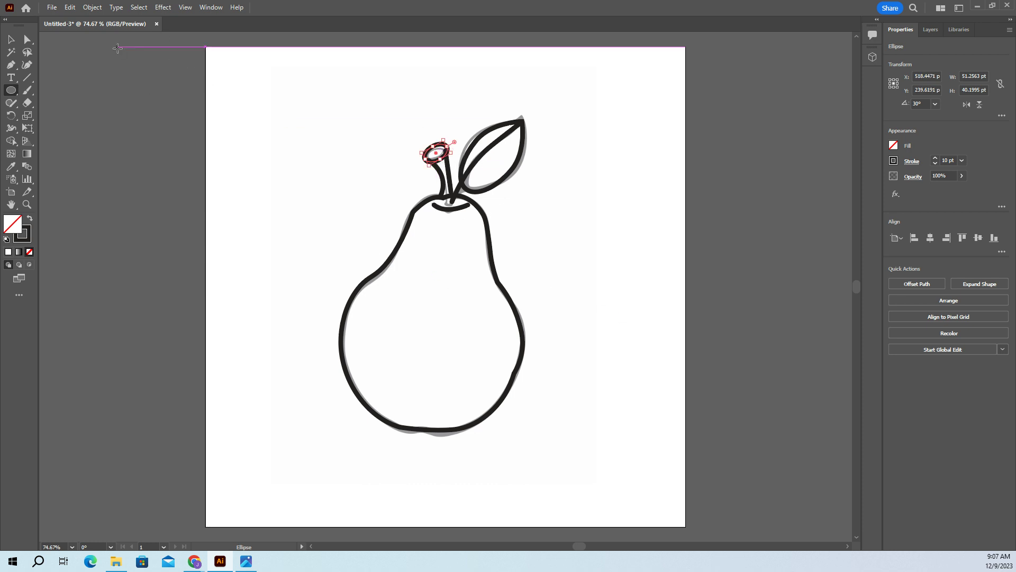
# Try a lens-shaped and an asymmetric tapered width profile on the pear outline's stroke, and undo the changes.
pyautogui.click(11, 40)
pyautogui.click(392, 266)
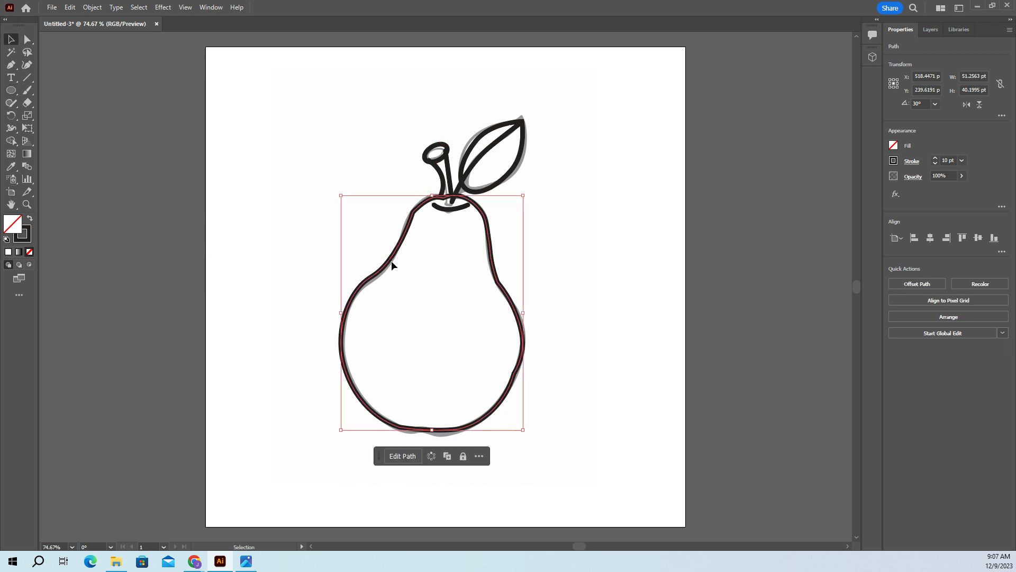
pyautogui.click(913, 160)
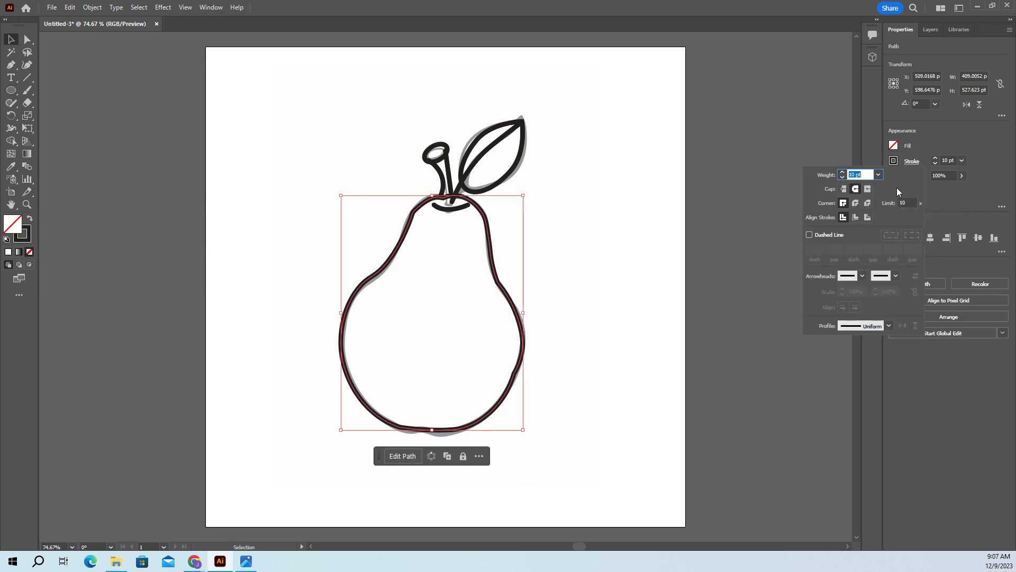
pyautogui.click(888, 326)
pyautogui.click(847, 360)
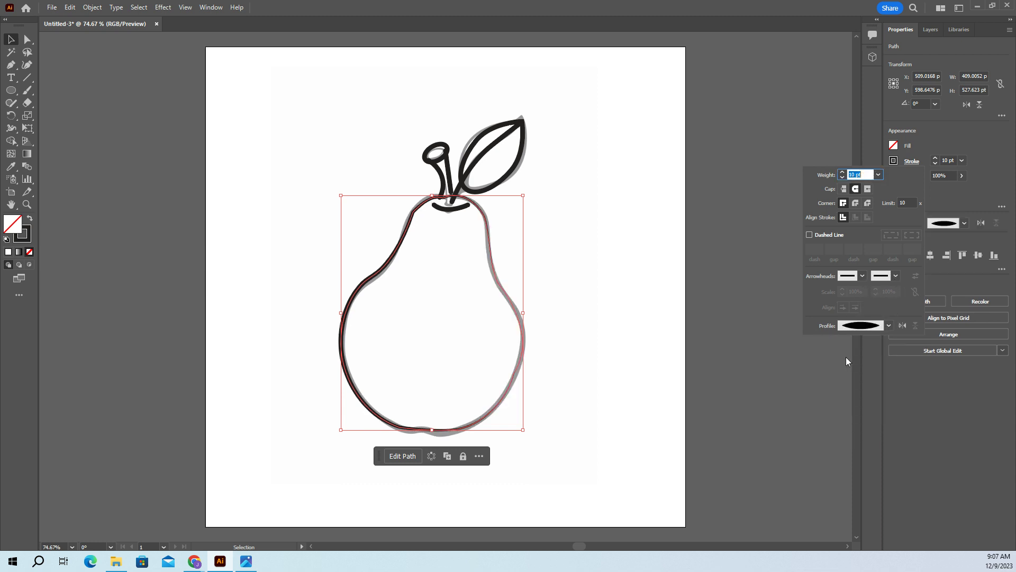
pyautogui.click(888, 326)
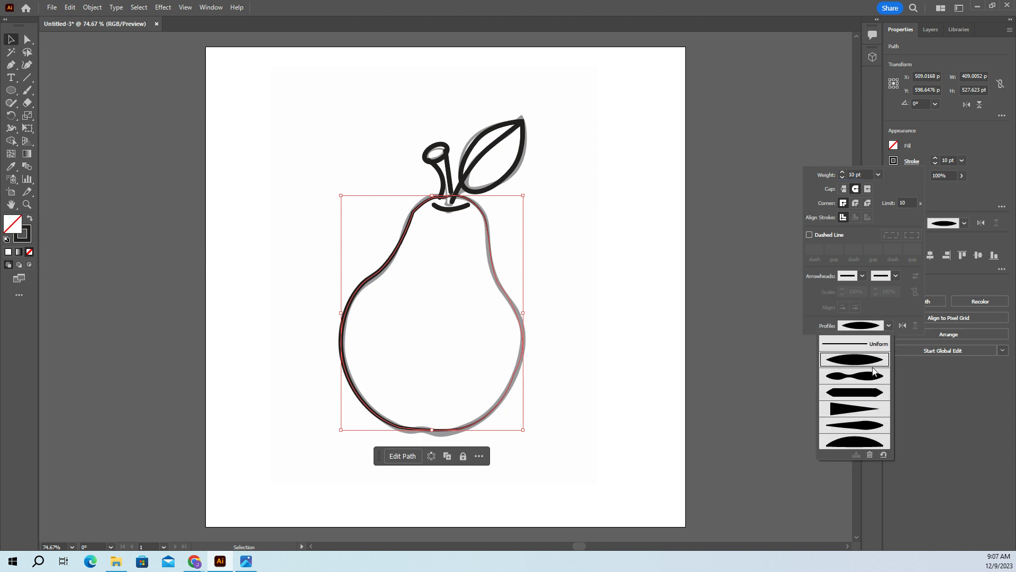
pyautogui.click(859, 424)
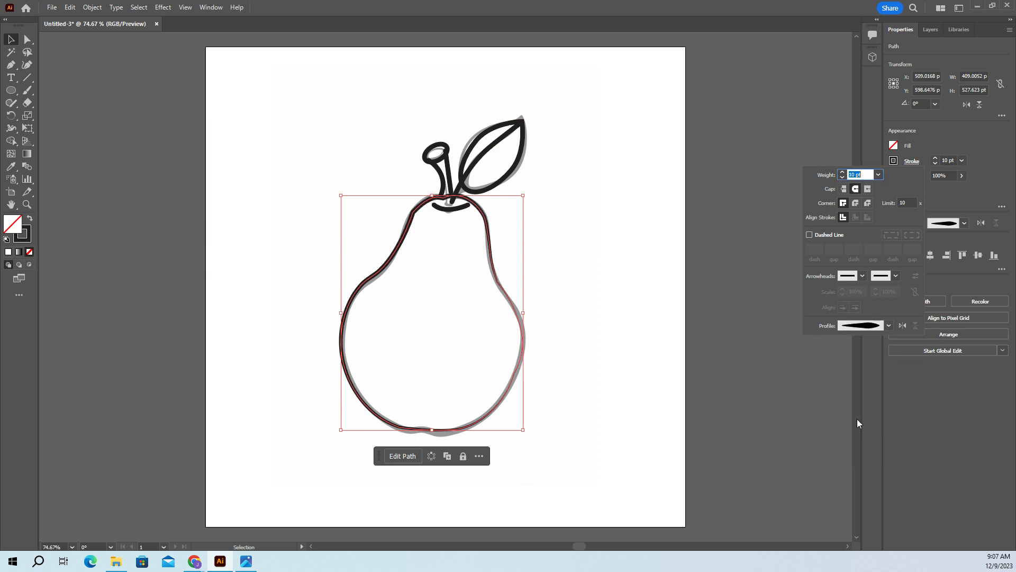
pyautogui.click(633, 390)
pyautogui.click(627, 385)
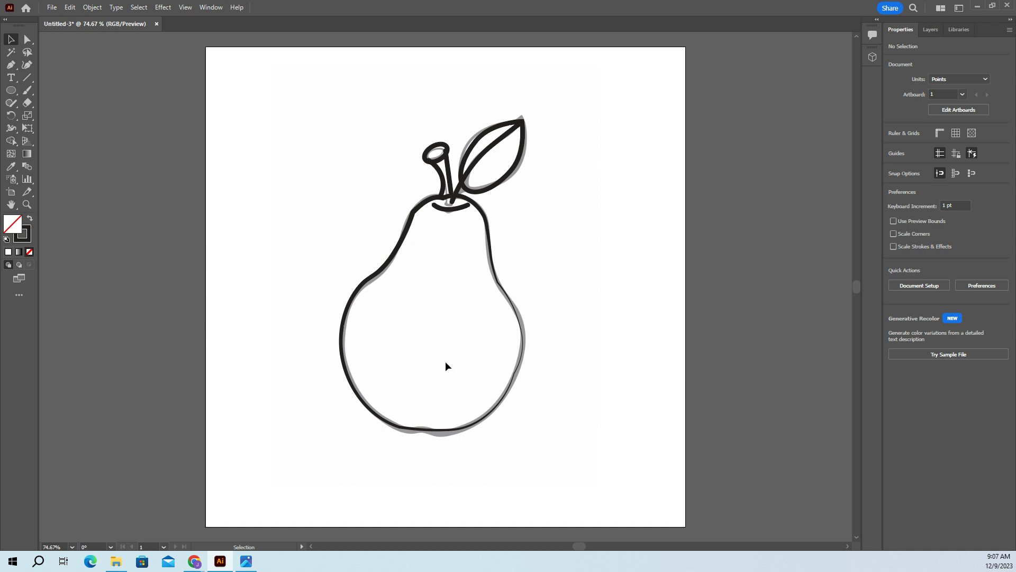
pyautogui.hotkey('ctrl', 'z')
pyautogui.hotkey('ctrl', 'z')
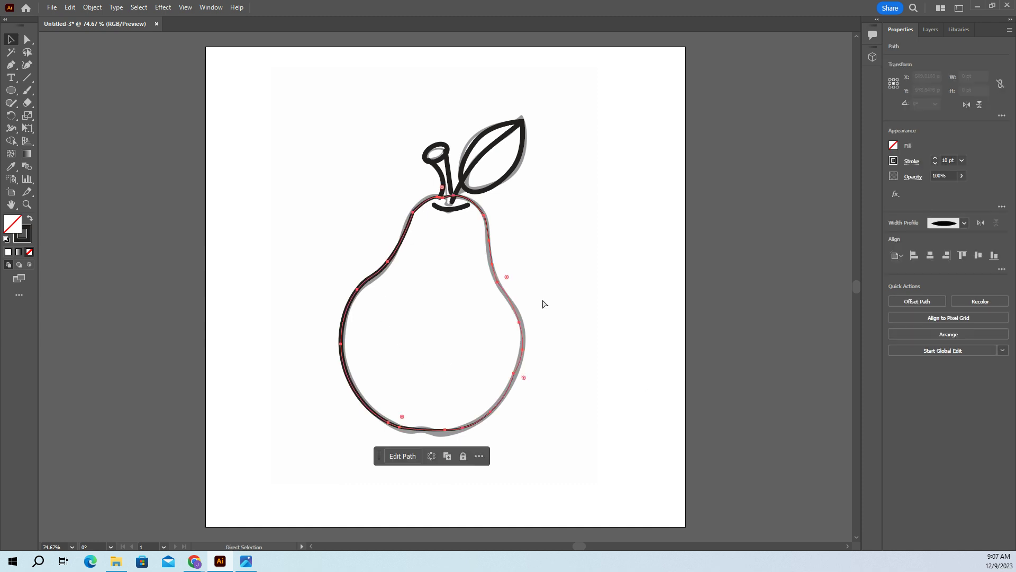
# Apply the asymmetric tapered width profile to the leaf outline's stroke and deselect it.
pyautogui.click(513, 176)
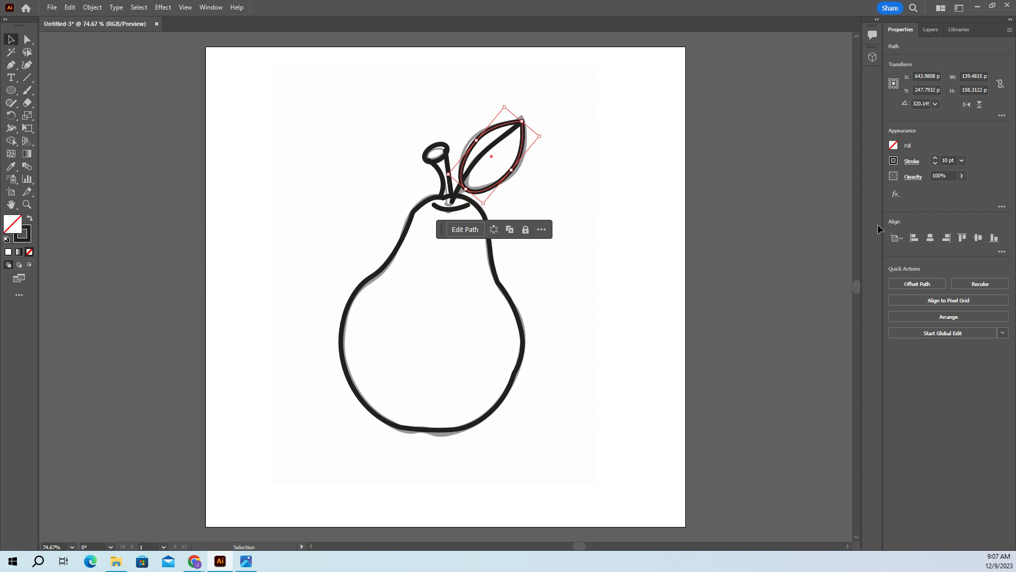
pyautogui.click(910, 161)
pyautogui.click(889, 325)
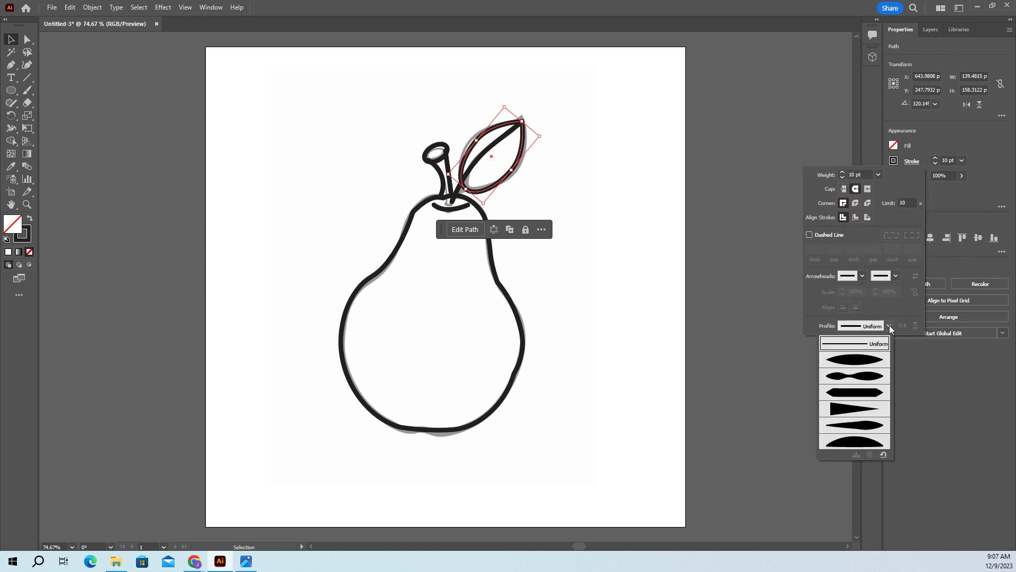
pyautogui.click(869, 429)
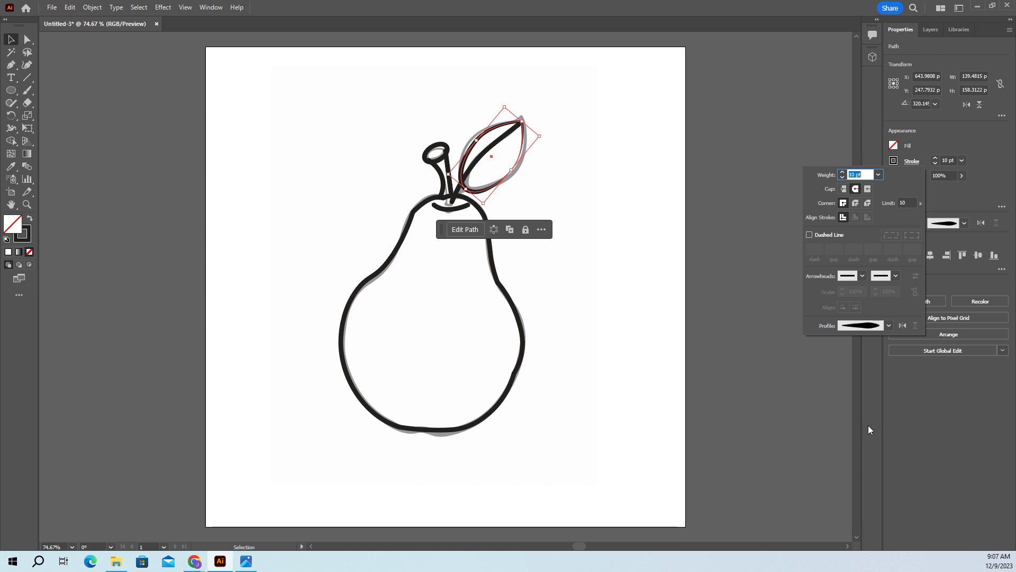
pyautogui.click(654, 302)
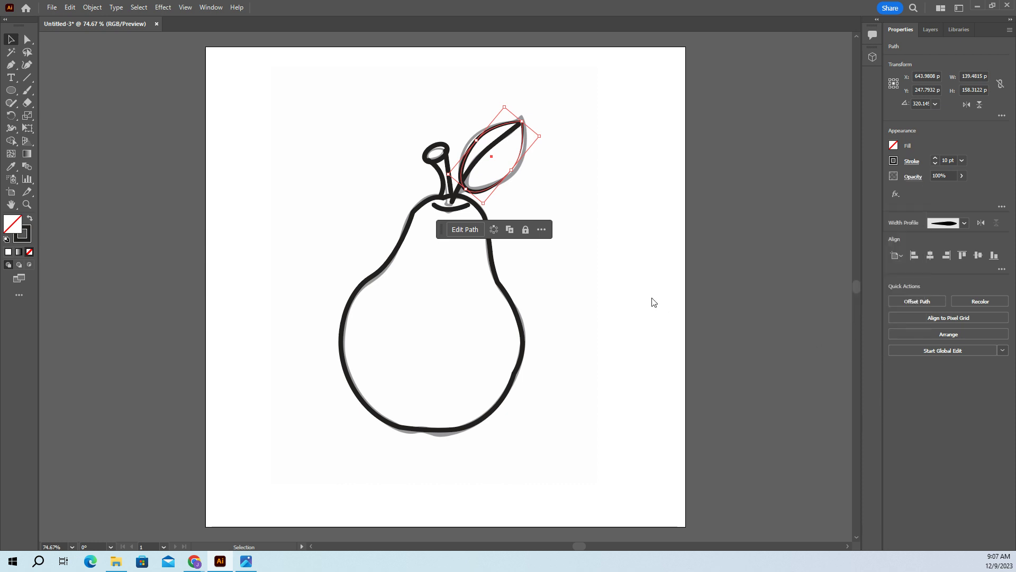
pyautogui.click(617, 220)
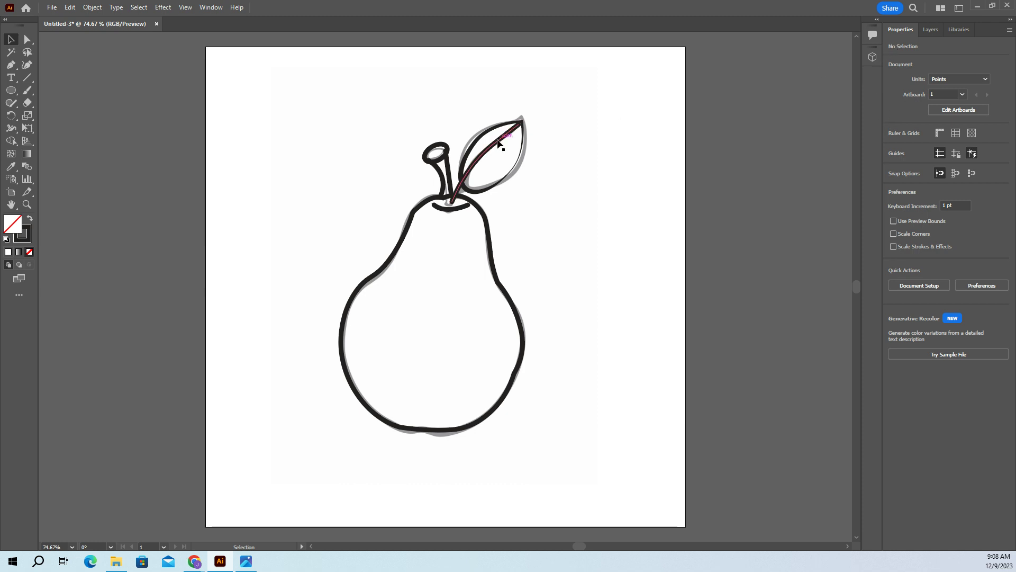
# Move the leaf outline slightly upward so its tip meets the sketched leaf tip.
pyautogui.click(522, 159)
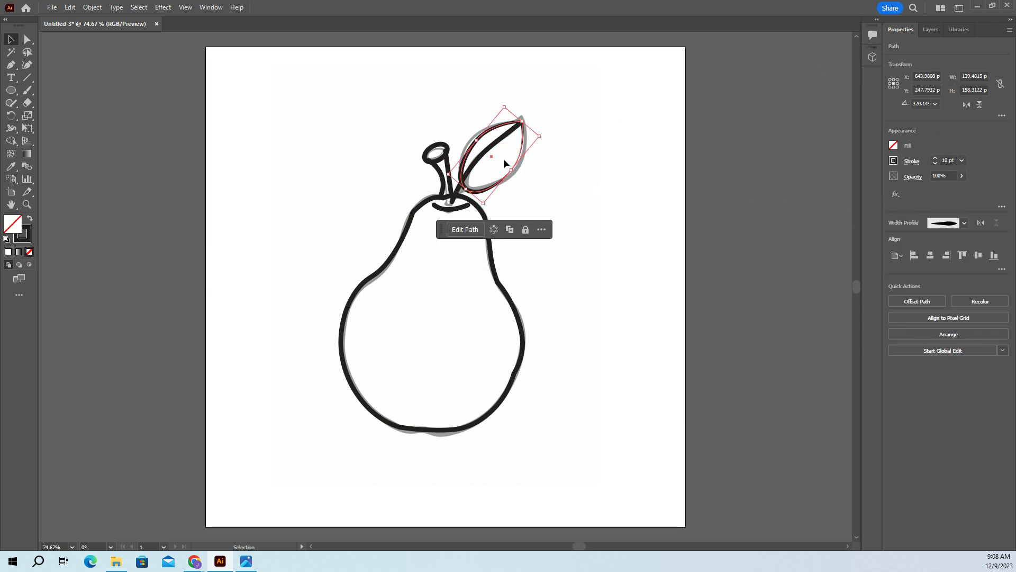
pyautogui.click(27, 39)
pyautogui.click(511, 171)
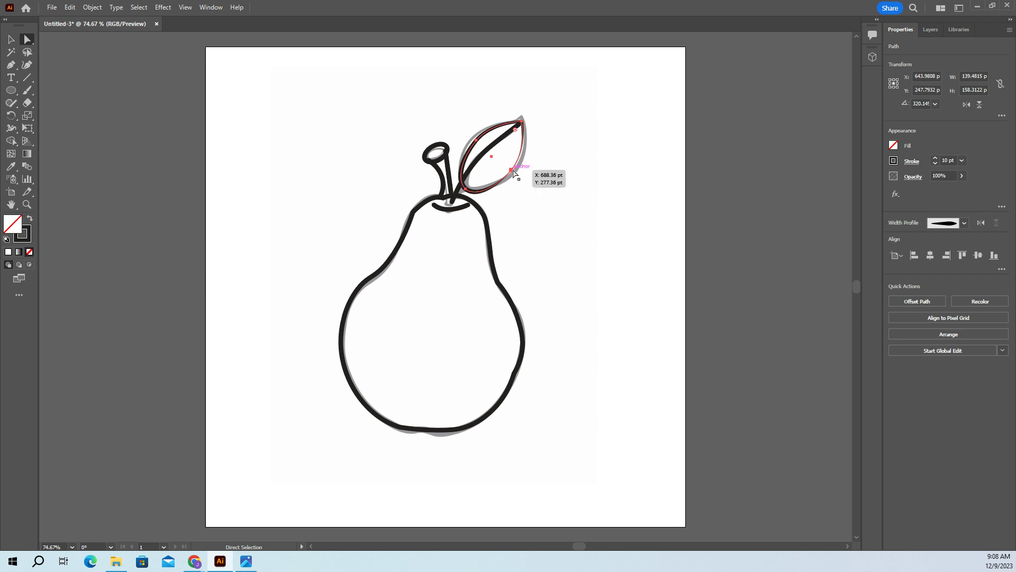
pyautogui.moveTo(512, 170); pyautogui.dragTo(509, 167)
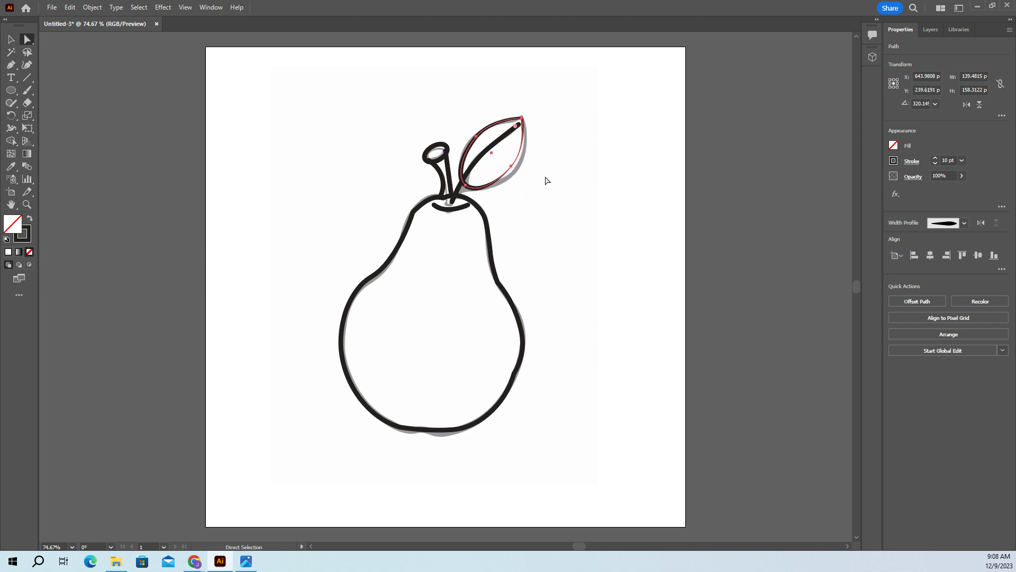
# Thicken the stroke along the leaf outline's lower right edge with the Width tool and deselect the path.
pyautogui.click(516, 161)
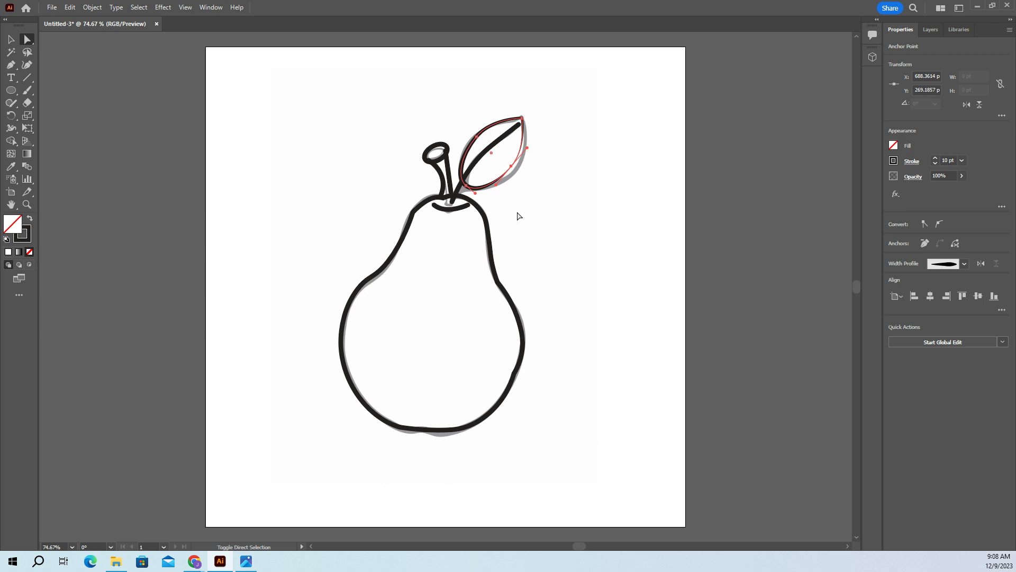
pyautogui.hotkey('shift', 'w')
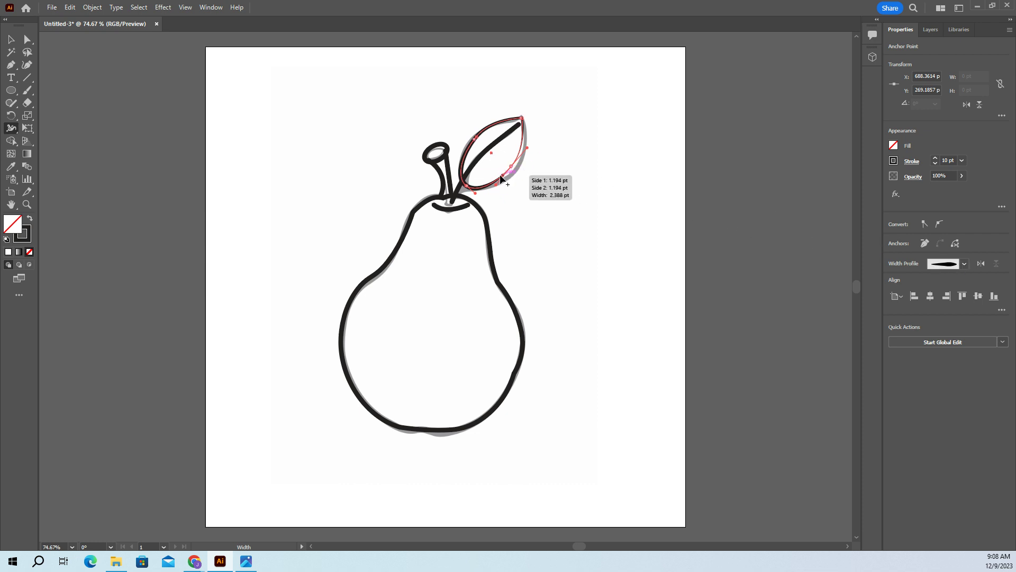
pyautogui.moveTo(515, 168); pyautogui.dragTo(516, 167)
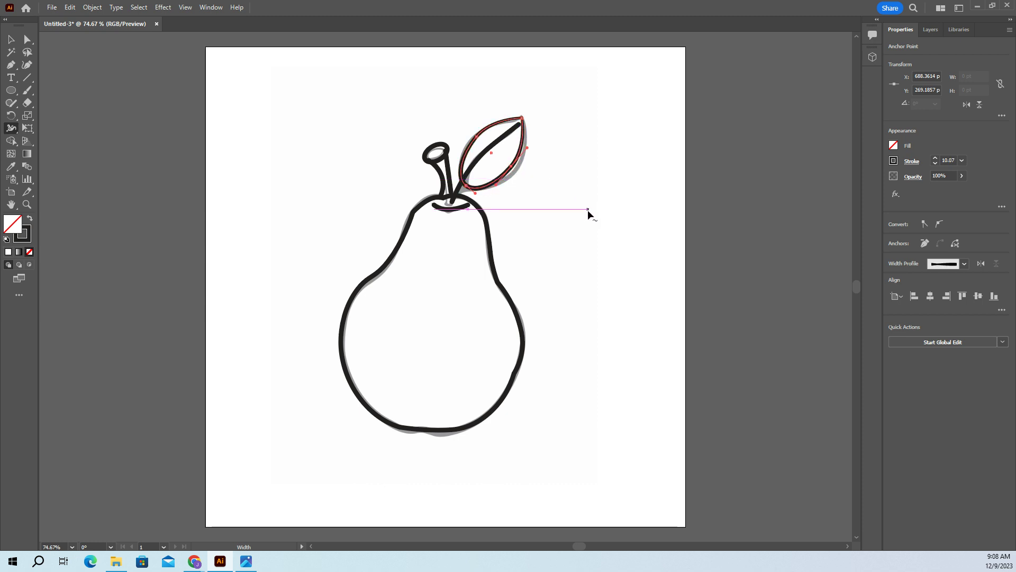
pyautogui.click(11, 40)
pyautogui.click(232, 183)
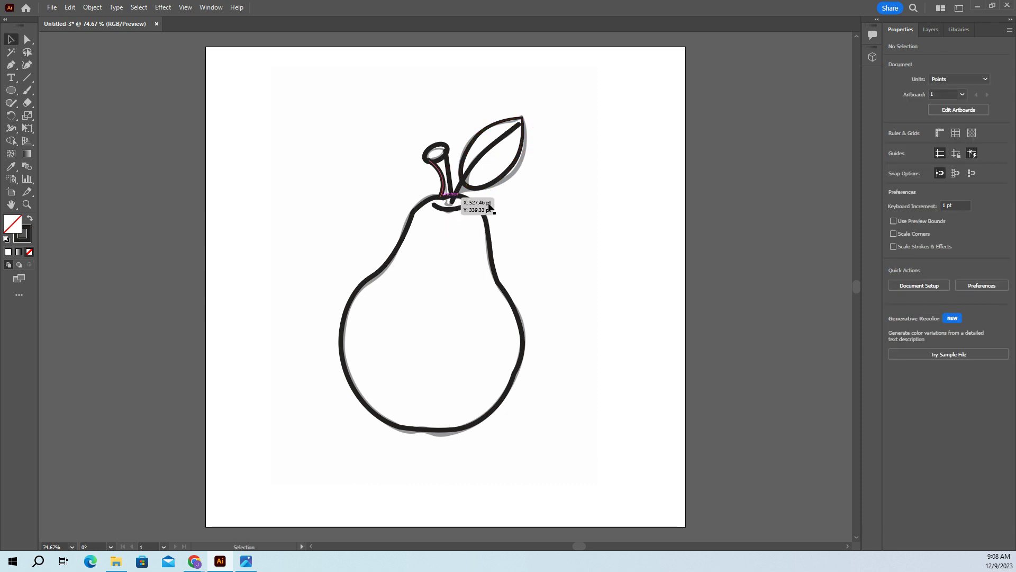
# Apply the asymmetric tapered width profile to the stroke of the leaf's midrib and deselect it.
pyautogui.click(508, 136)
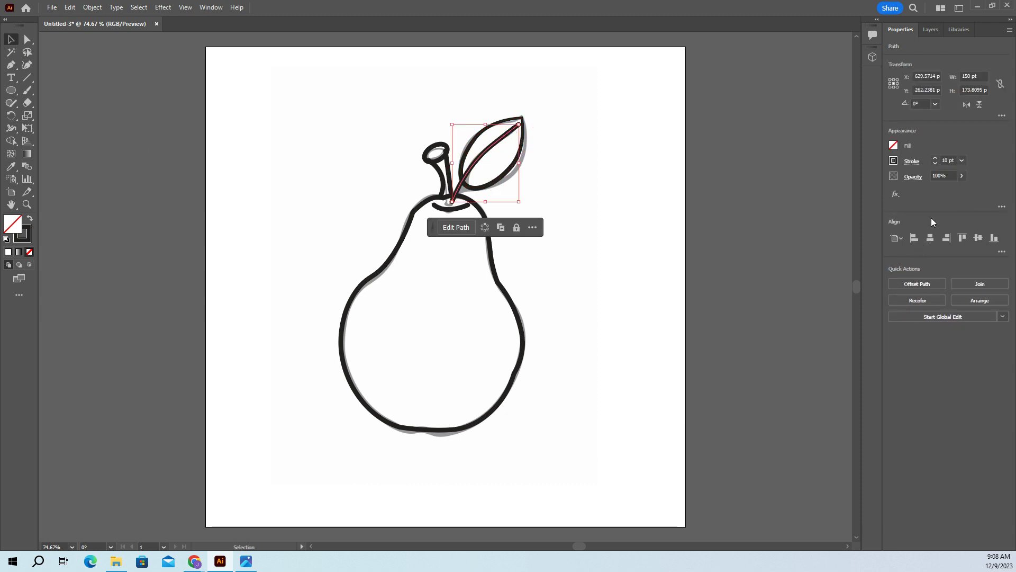
pyautogui.click(912, 162)
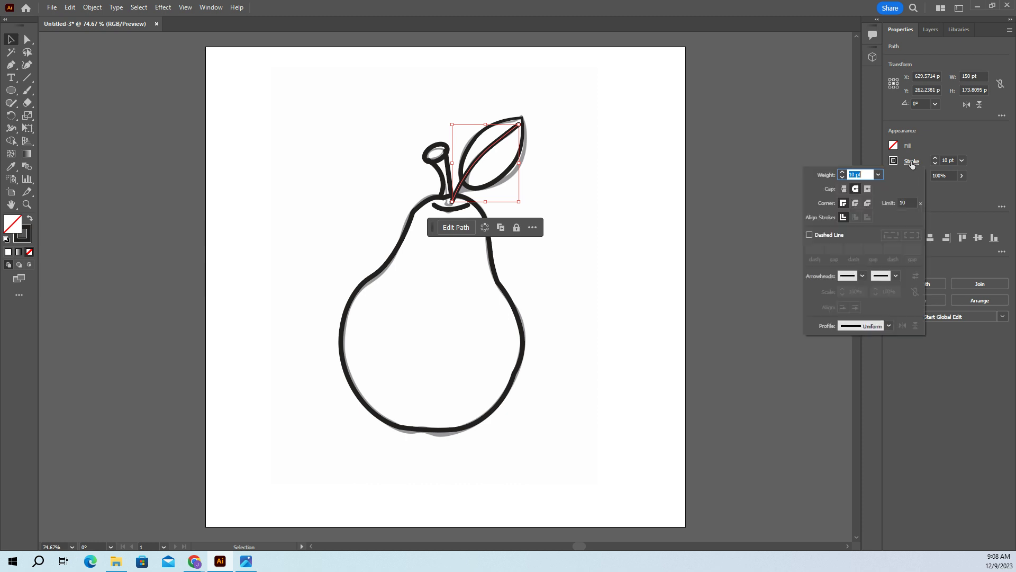
pyautogui.click(888, 325)
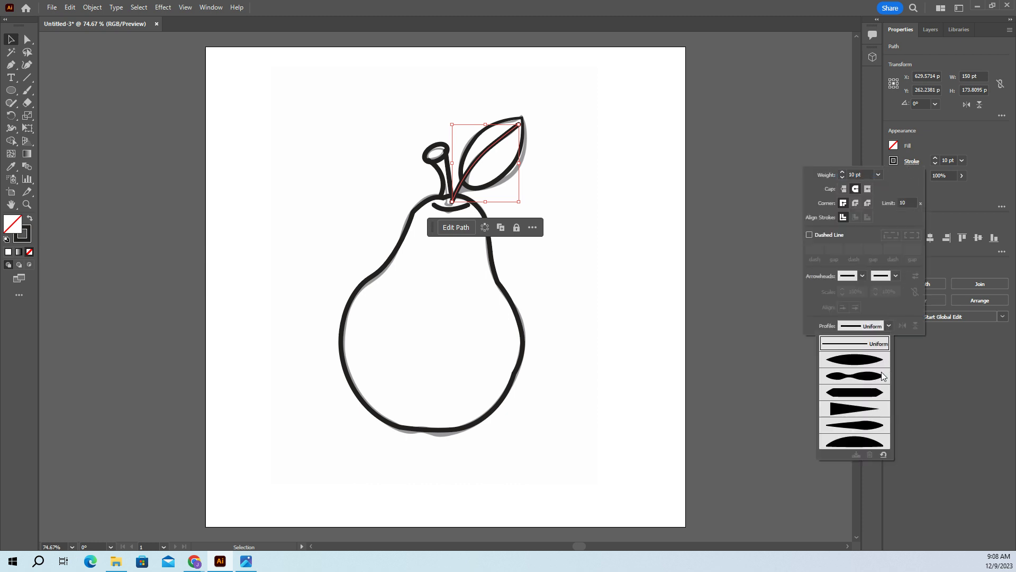
pyautogui.click(867, 428)
pyautogui.click(638, 351)
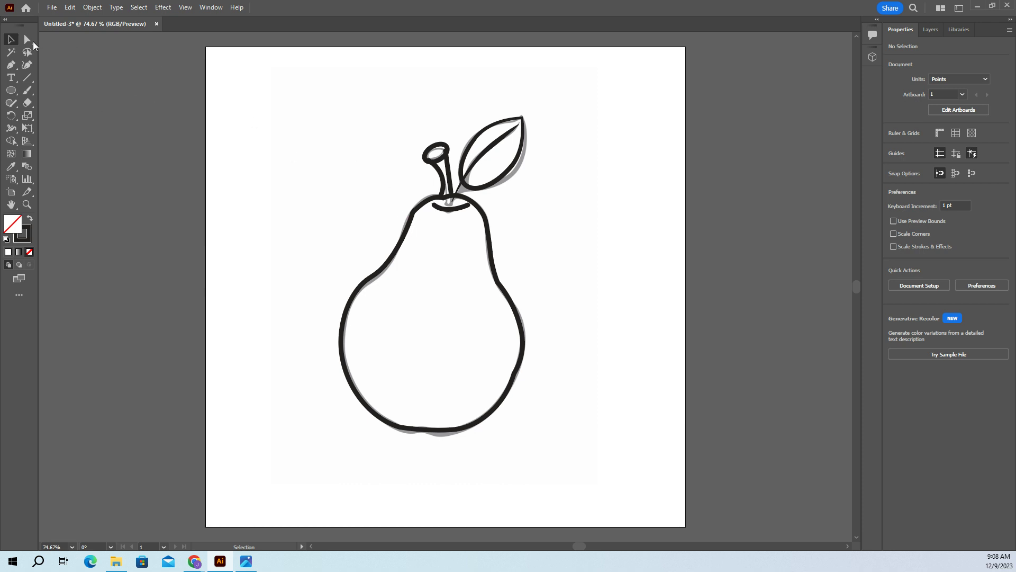
# Reposition the anchor point on the pear outline's upper left side with the Curvature tool and deselect the path.
pyautogui.click(27, 65)
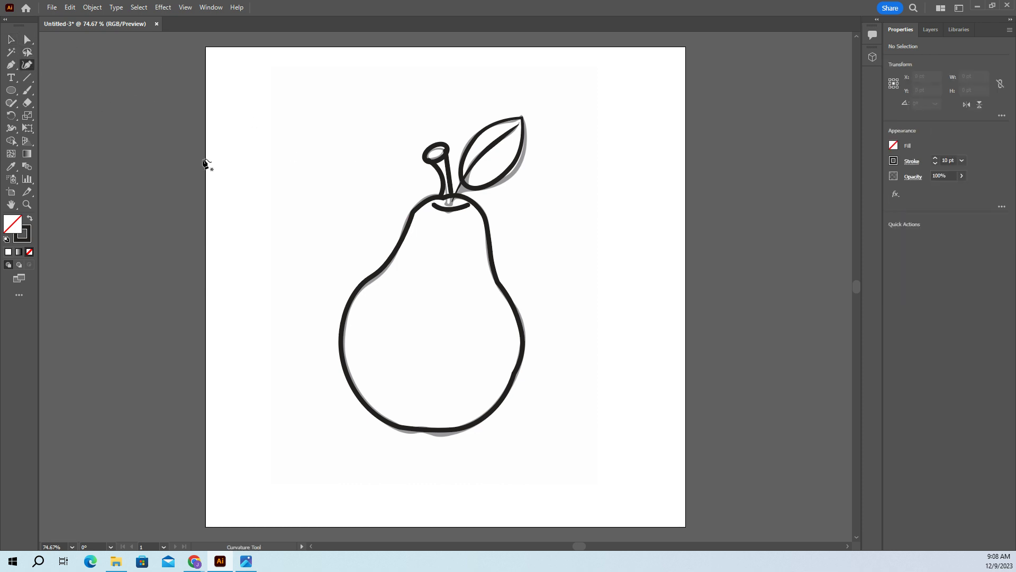
pyautogui.click(400, 228)
pyautogui.click(401, 229)
pyautogui.moveTo(402, 228); pyautogui.dragTo(405, 237)
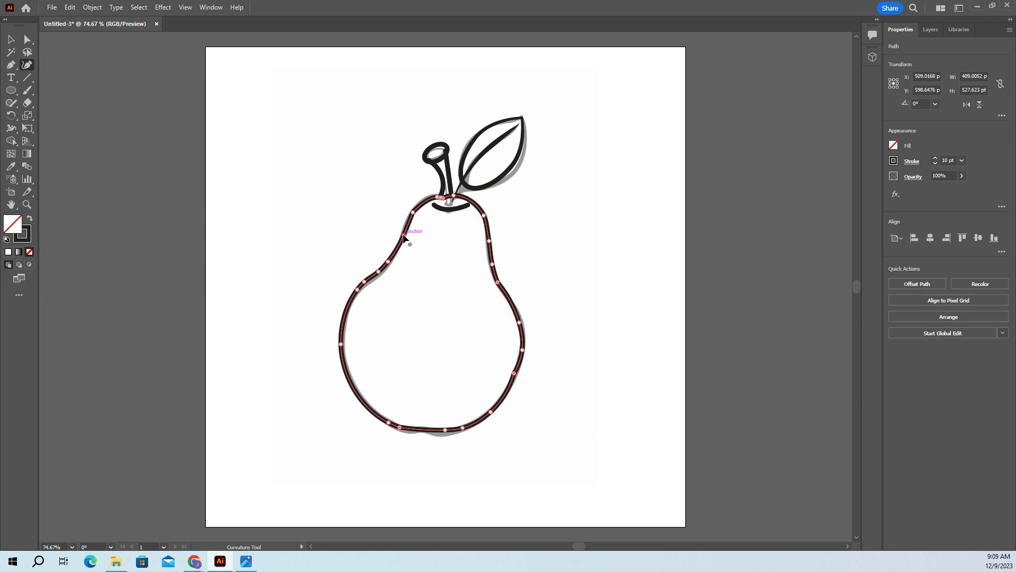
pyautogui.press('a')
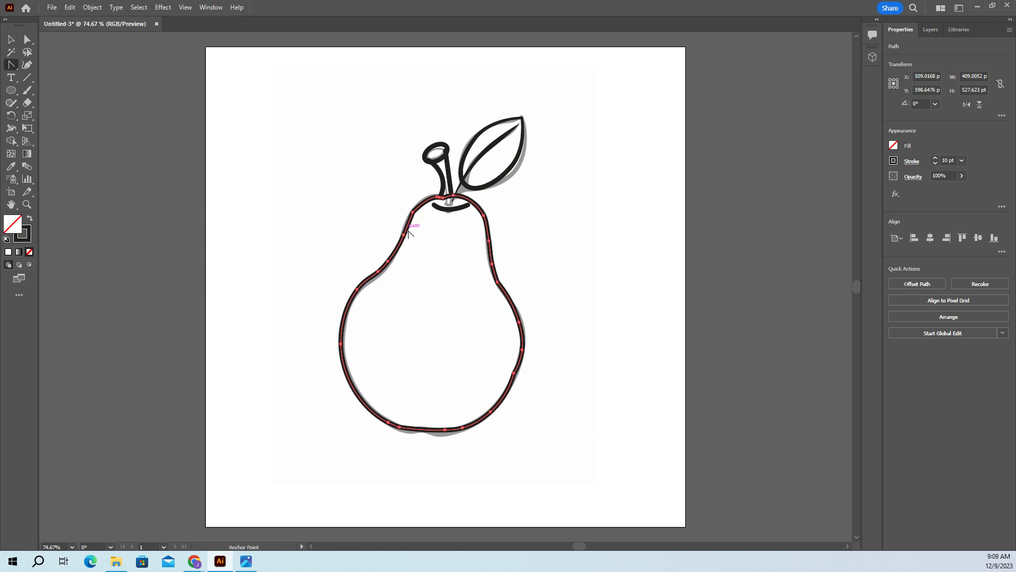
pyautogui.click(405, 237)
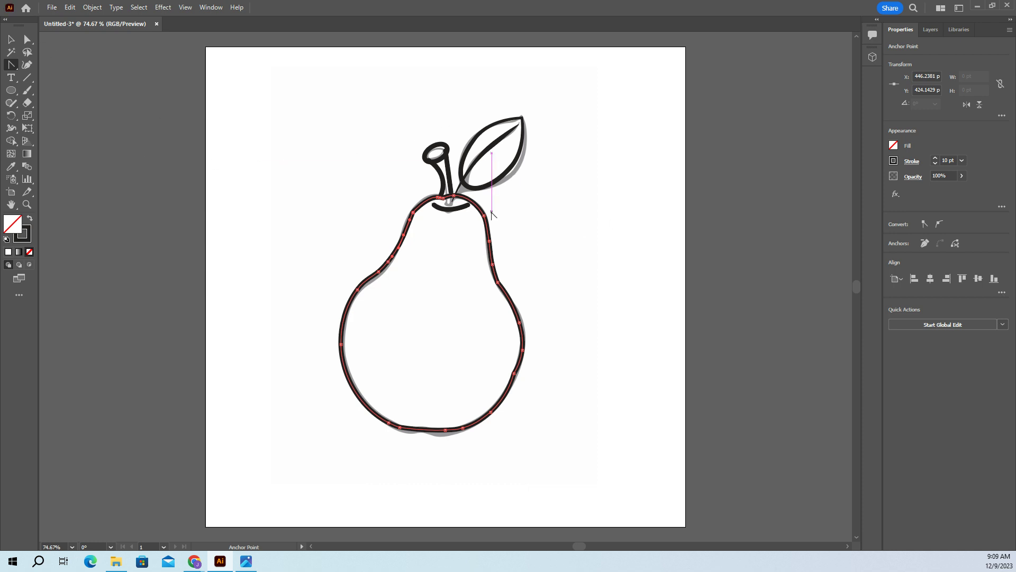
pyautogui.doubleClick(11, 39)
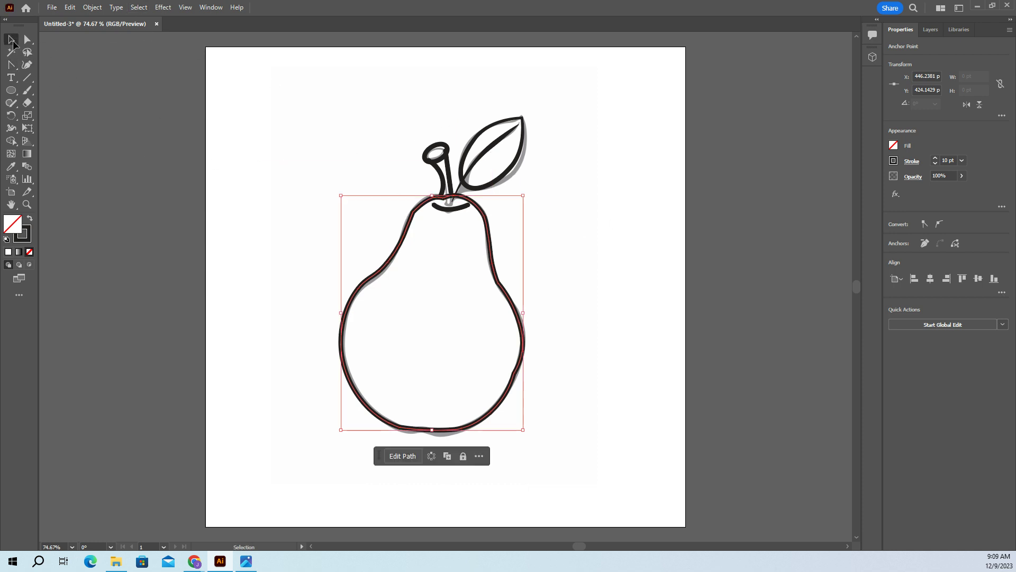
pyautogui.click(562, 361)
pyautogui.click(589, 375)
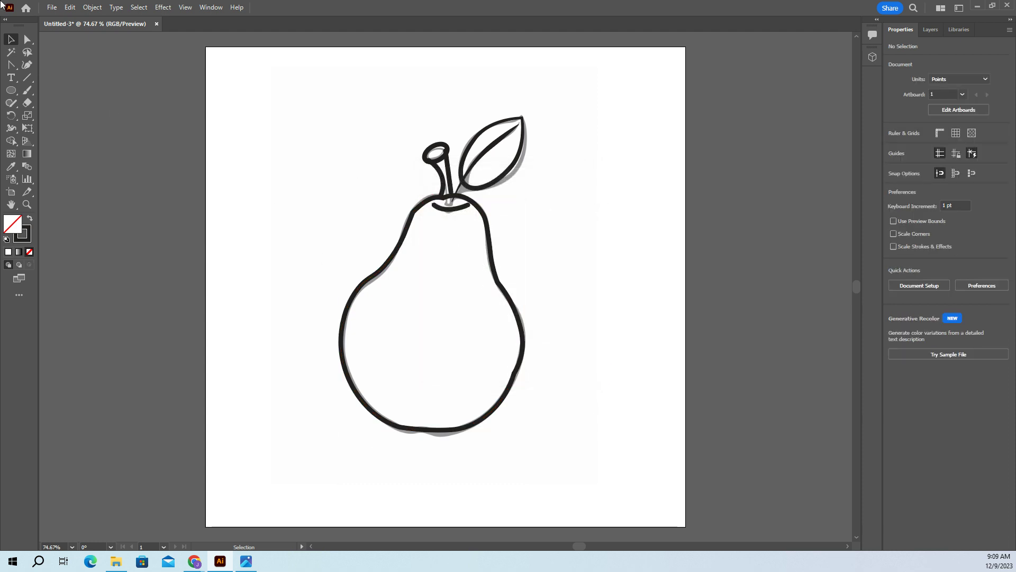
# Compare the traced artwork with the reference sketch by toggling the visibility of the Outline layer and Layer 1.
pyautogui.scroll(2, 515, 211)
pyautogui.scroll(-1, 532, 215)
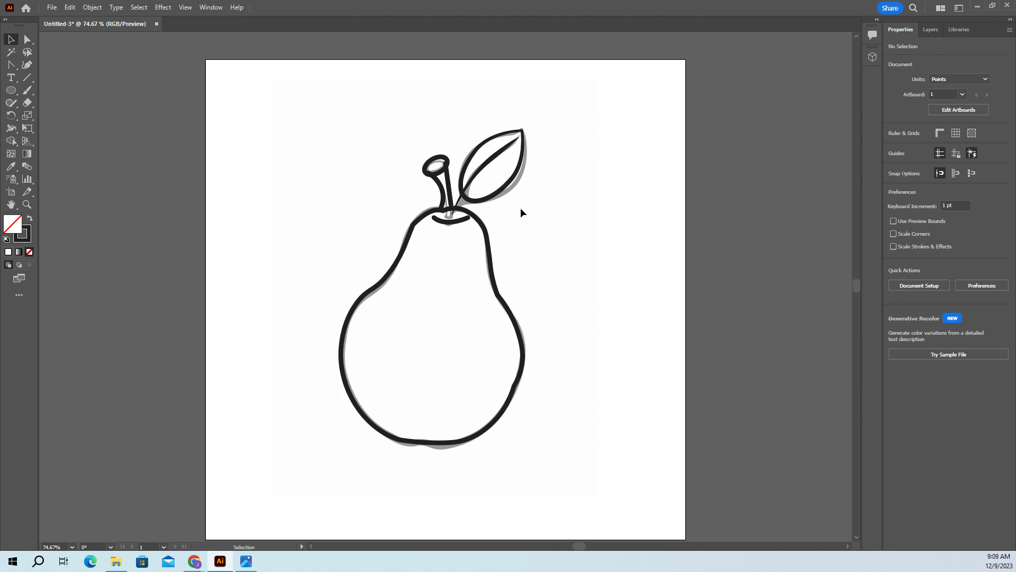
pyautogui.click(932, 30)
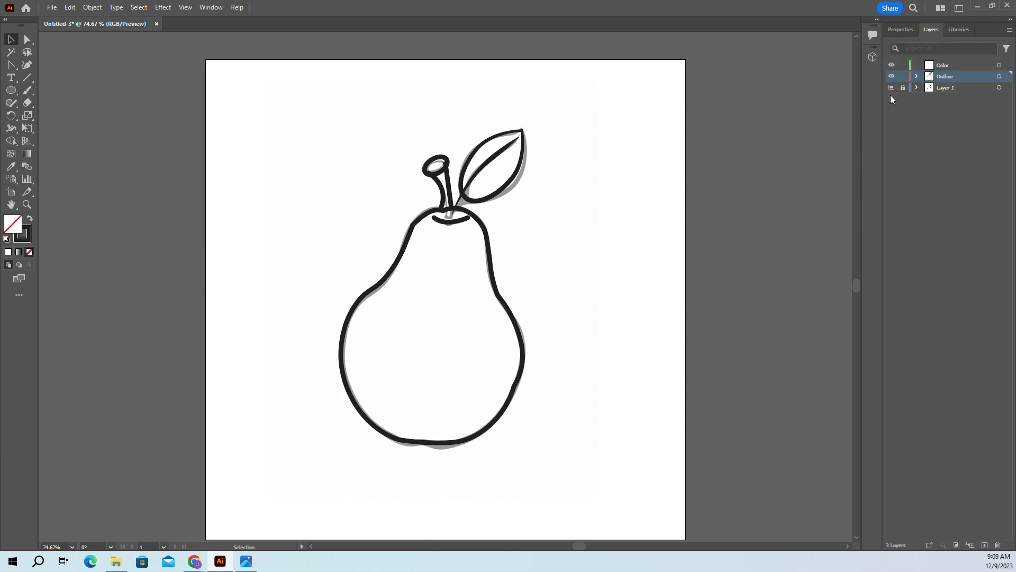
pyautogui.click(903, 87)
pyautogui.click(891, 77)
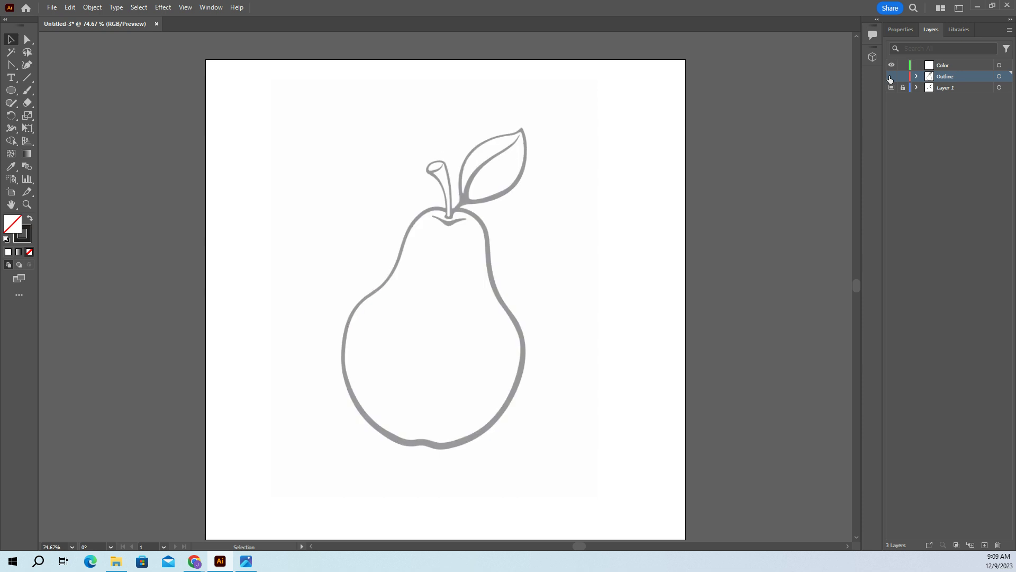
pyautogui.click(891, 77)
pyautogui.click(892, 89)
pyautogui.click(892, 89)
pyautogui.click(892, 89)
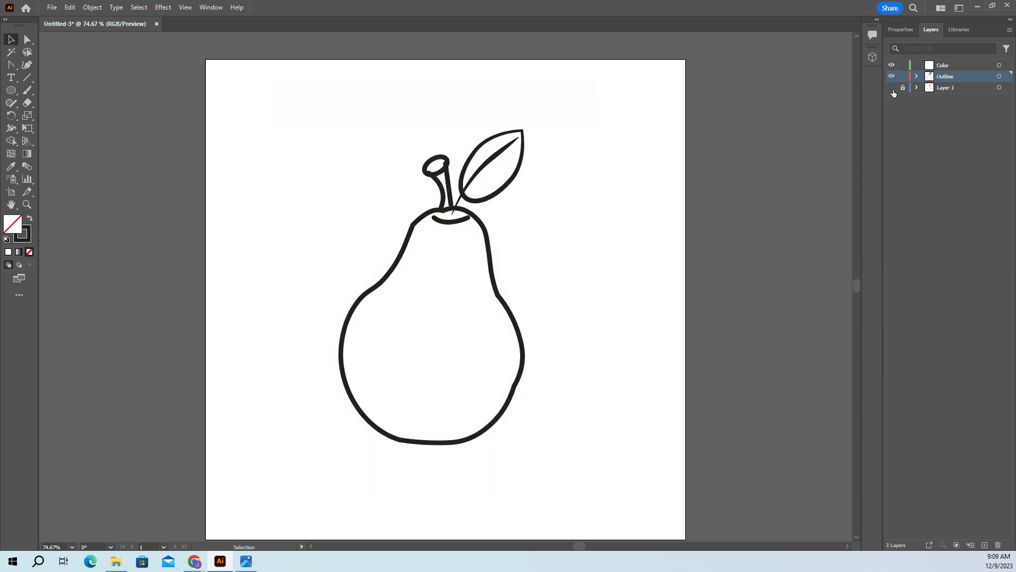
pyautogui.click(893, 89)
pyautogui.click(894, 88)
pyautogui.click(894, 88)
pyautogui.click(893, 88)
pyautogui.click(894, 88)
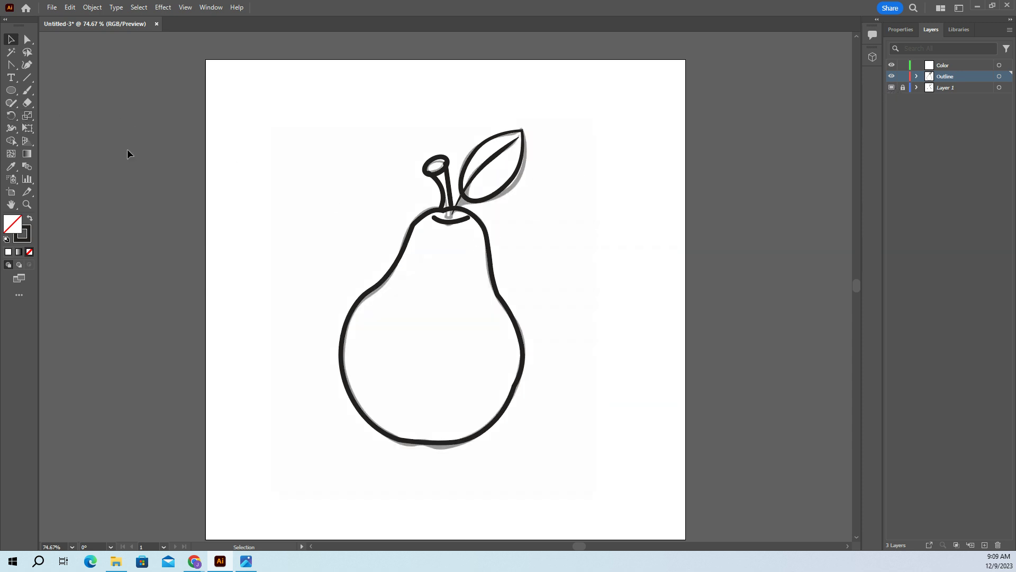
# Examine the stem's paths and their junctions with the pear outline up close, leaving nothing selected.
pyautogui.hotkey('ctrl', '=')
pyautogui.hotkey('ctrl', '=')
pyautogui.hotkey('ctrl', '=')
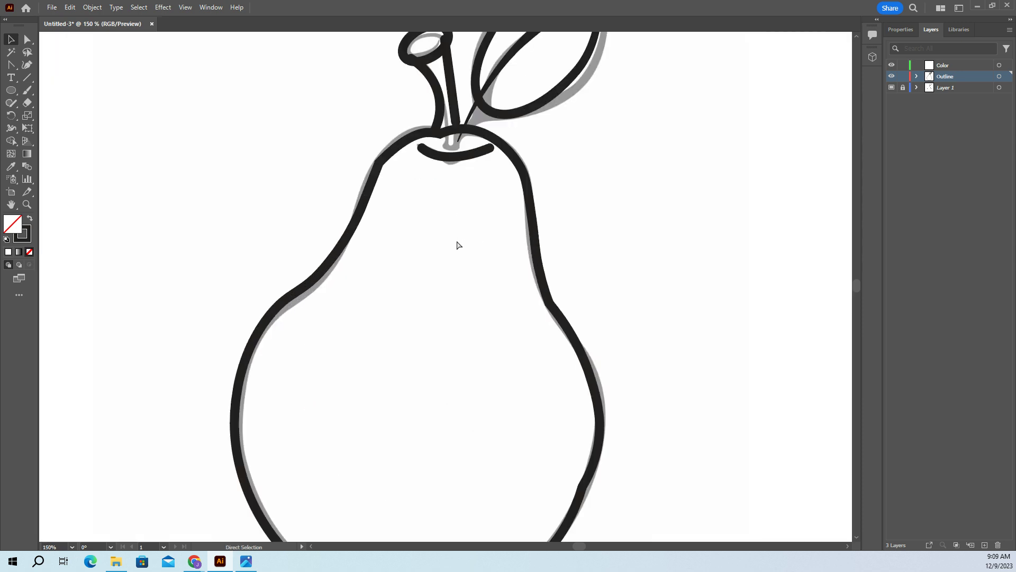
pyautogui.scroll(8, 665, 224)
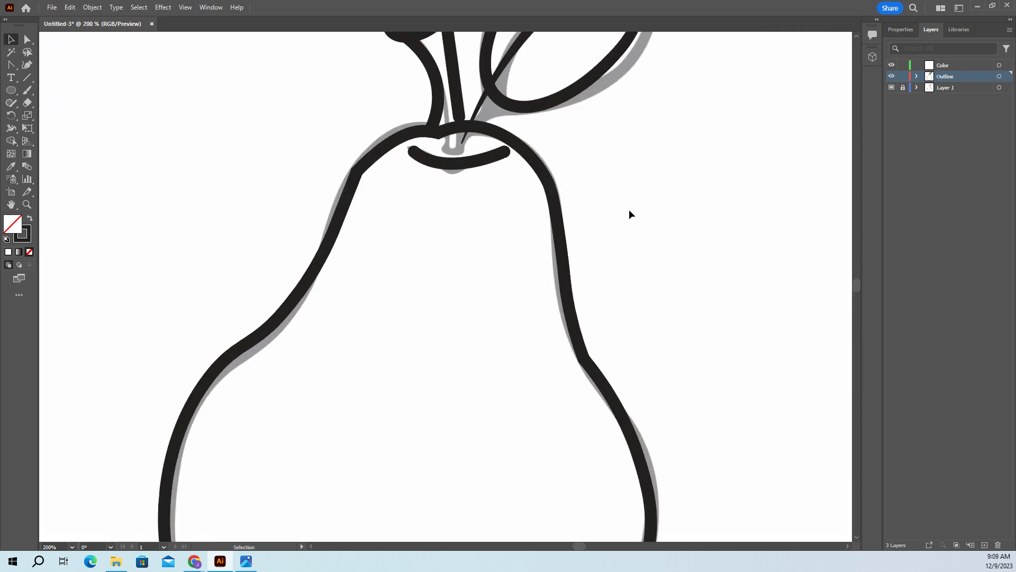
pyautogui.moveTo(351, 91); pyautogui.dragTo(462, 210)
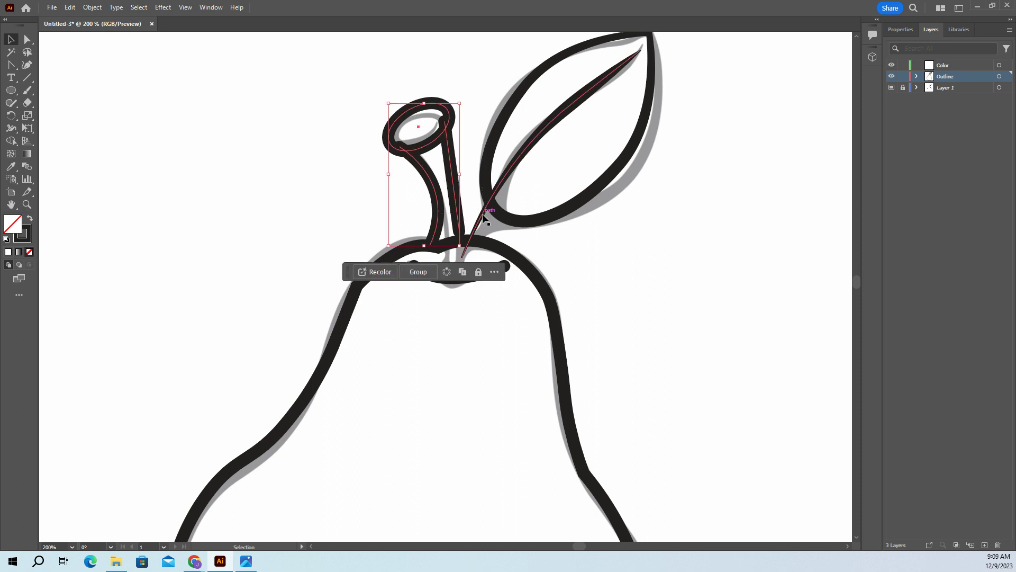
pyautogui.click(11, 141)
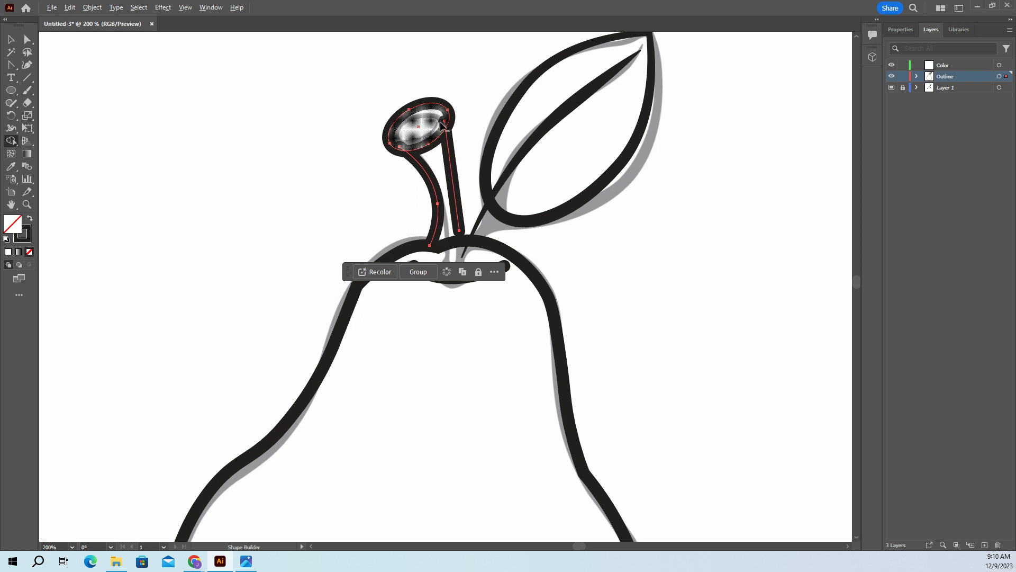
pyautogui.scroll(5, 446, 127)
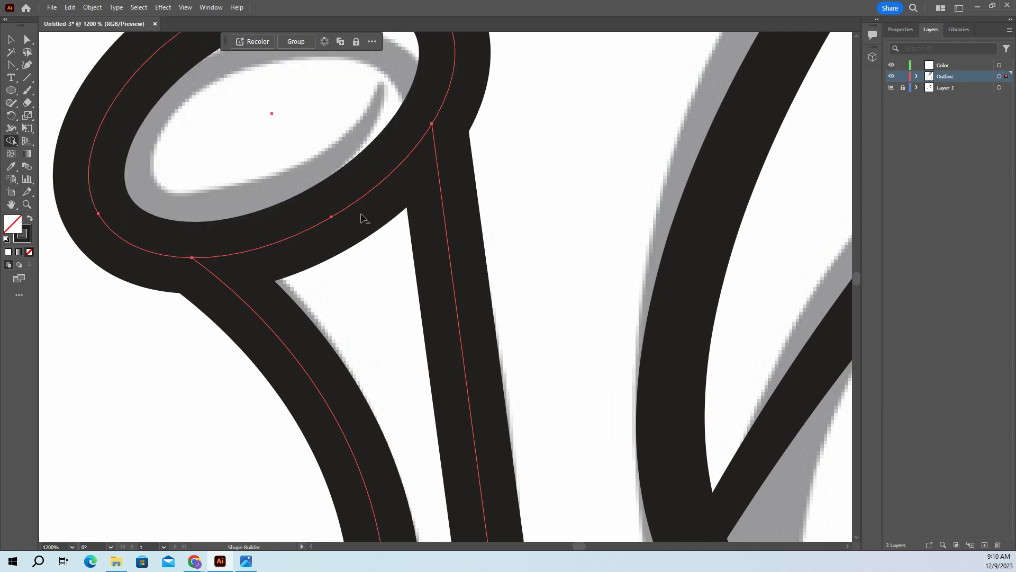
pyautogui.scroll(-3, 370, 214)
pyautogui.scroll(-1, 446, 317)
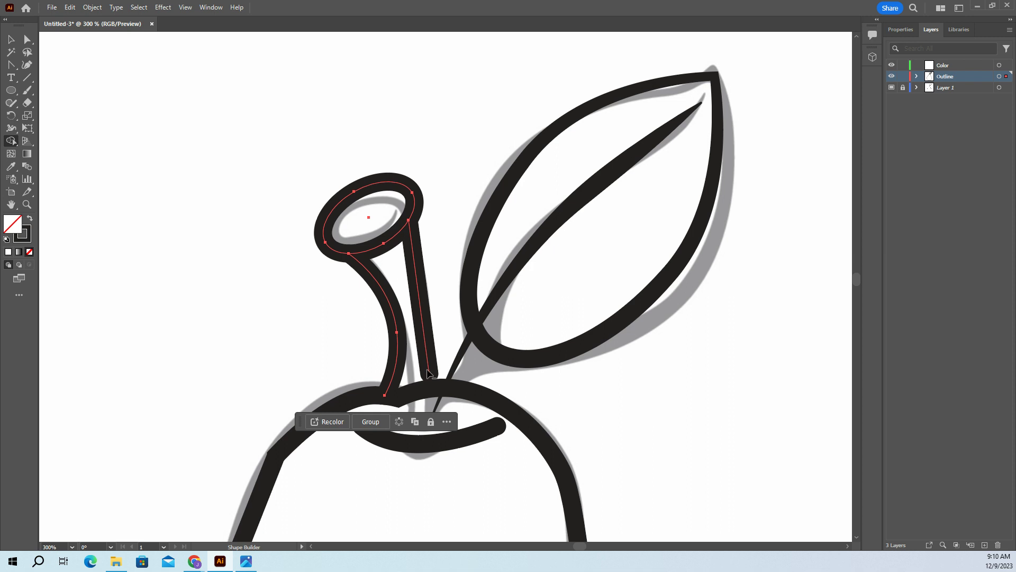
pyautogui.press('v')
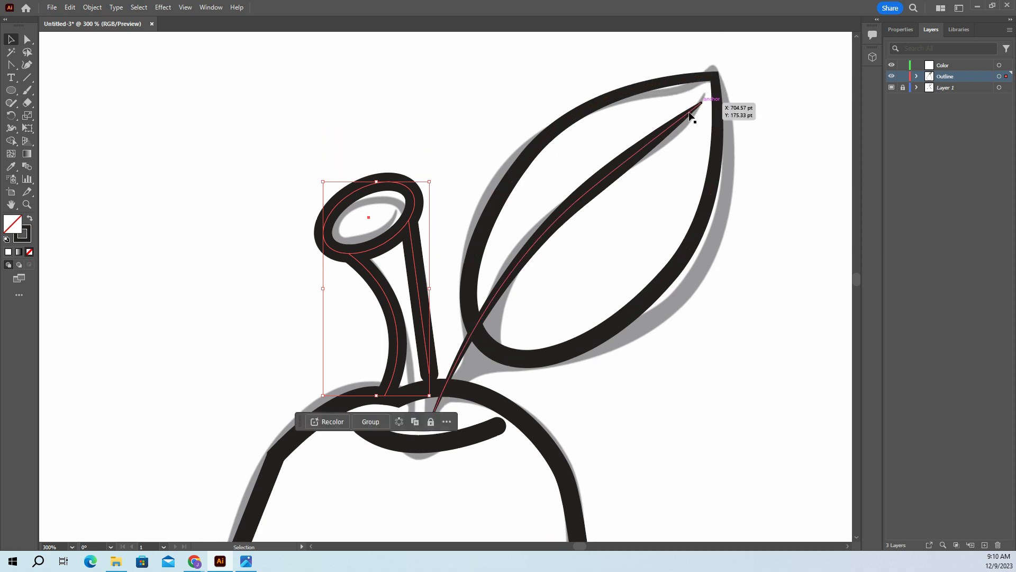
pyautogui.scroll(-5, 593, 339)
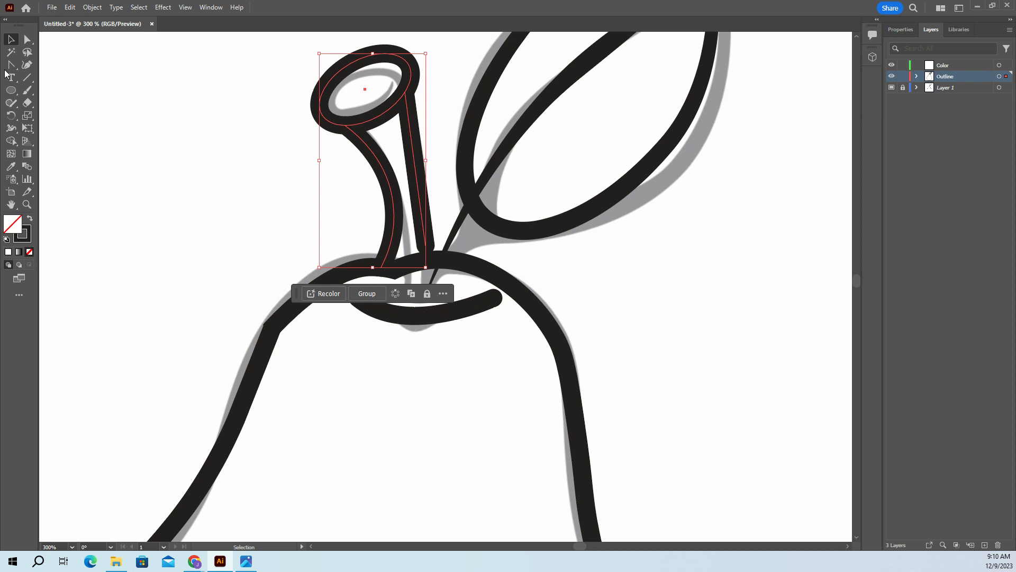
pyautogui.press('a')
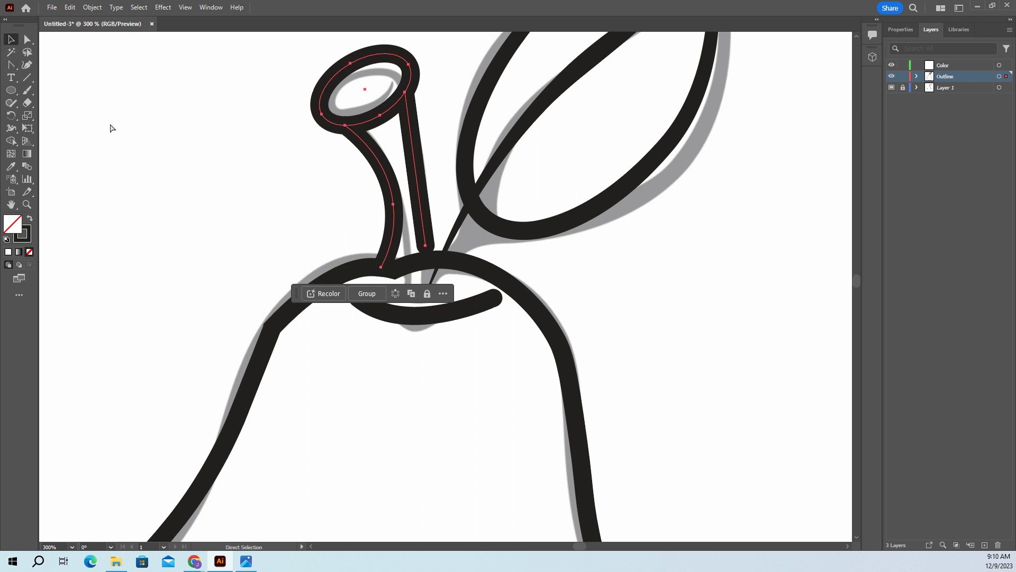
pyautogui.hotkey('ctrl', '-')
pyautogui.hotkey('ctrl', '-')
pyautogui.hotkey('ctrl', '-')
pyautogui.hotkey('ctrl', '-')
pyautogui.hotkey('ctrl', '-')
pyautogui.press('v')
pyautogui.scroll(-2, 459, 355)
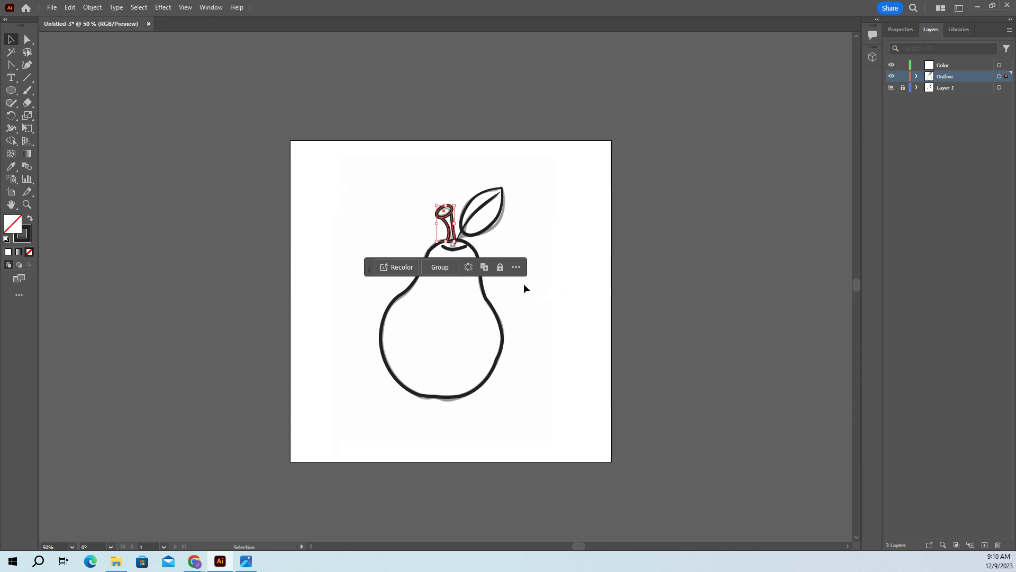
pyautogui.click(551, 245)
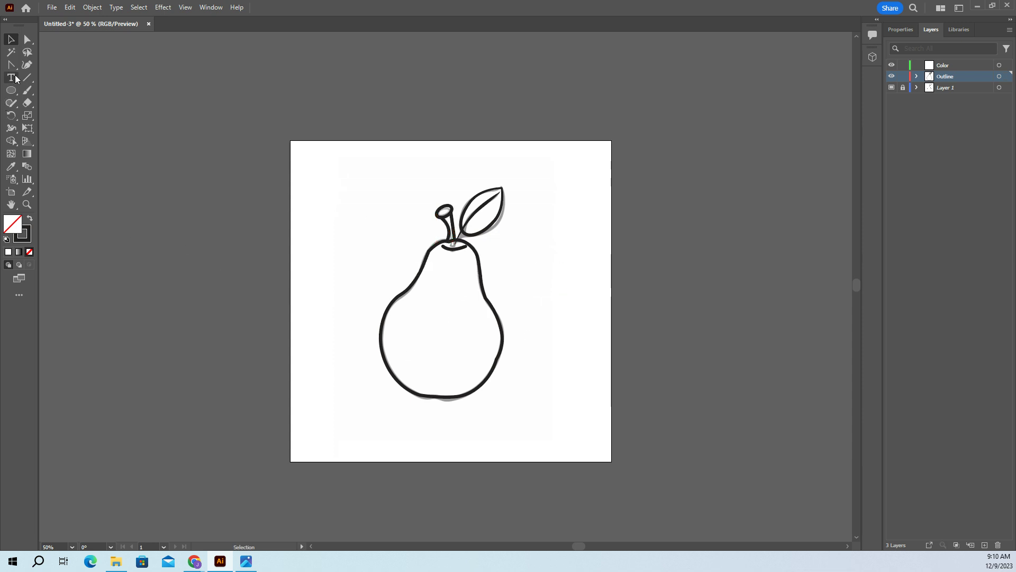
# Draw three short straight veins branching off the leaf's midrib with the Pen tool, one on its upper left and two on its right.
pyautogui.click(29, 67)
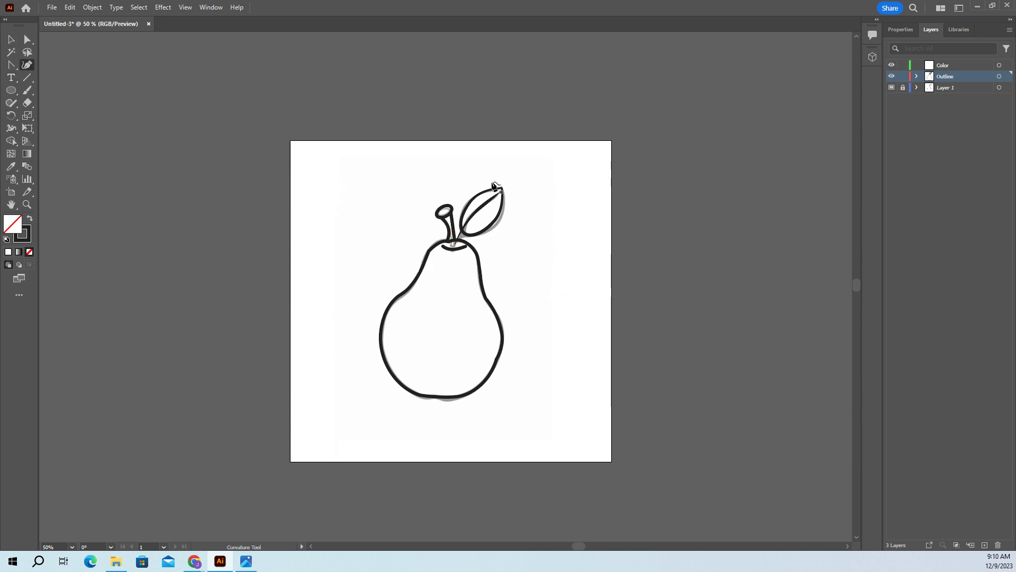
pyautogui.click(470, 224)
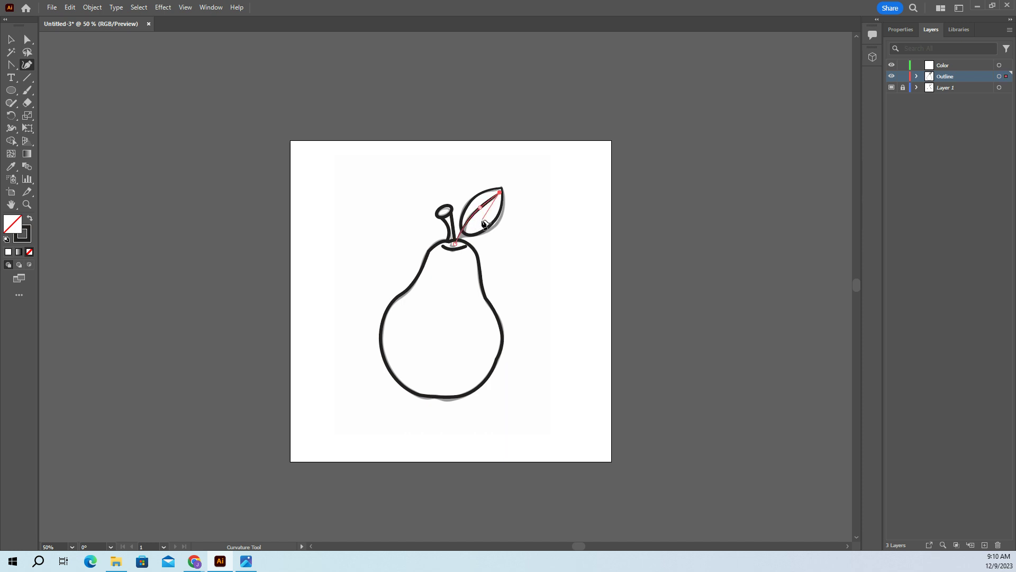
pyautogui.press('Escape')
pyautogui.click(489, 215)
pyautogui.click(12, 66)
pyautogui.moveTo(11, 66); pyautogui.dragTo(55, 66)
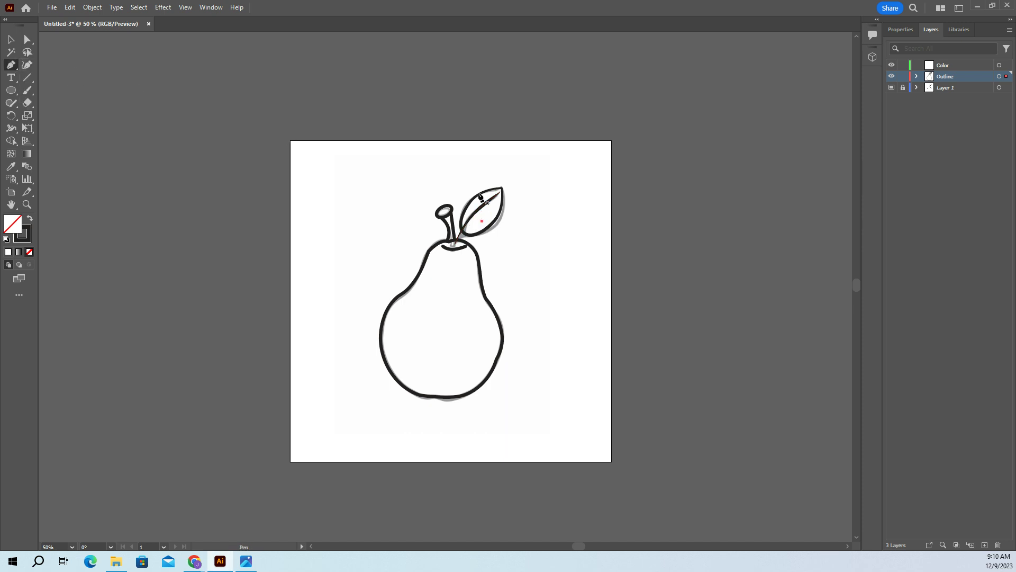
pyautogui.keyDown('ctrl'); pyautogui.click(485, 222); pyautogui.keyUp('ctrl')
pyautogui.click(482, 218)
pyautogui.click(466, 222)
pyautogui.press('Escape')
pyautogui.moveTo(470, 215); pyautogui.dragTo(548, 212)
pyautogui.scroll(2, 535, 233)
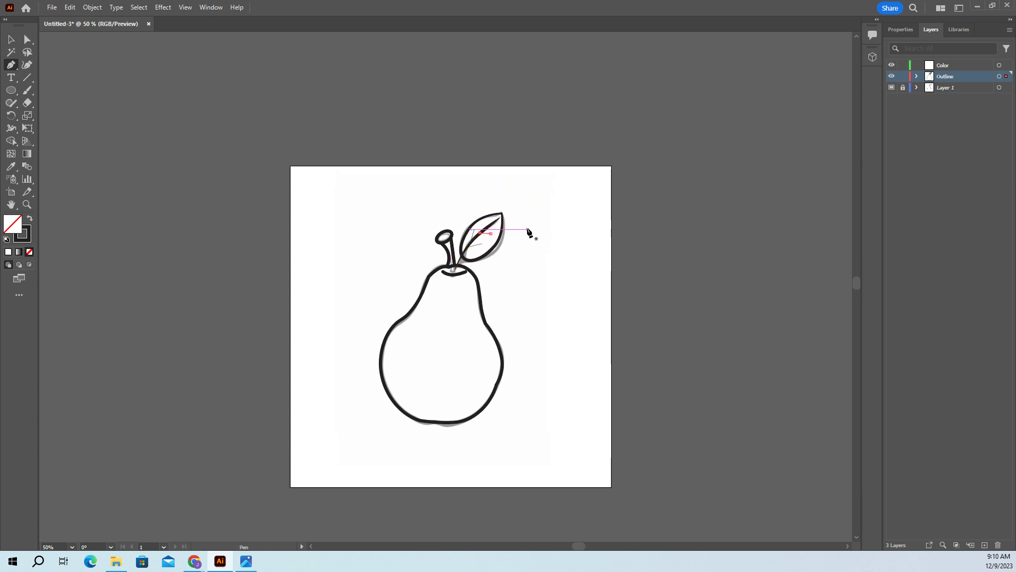
# Adjust the leaf's upper right vein so its outer end tilts slightly upward and its inner end meets the midrib, and deselect it.
pyautogui.scroll(6, 528, 231)
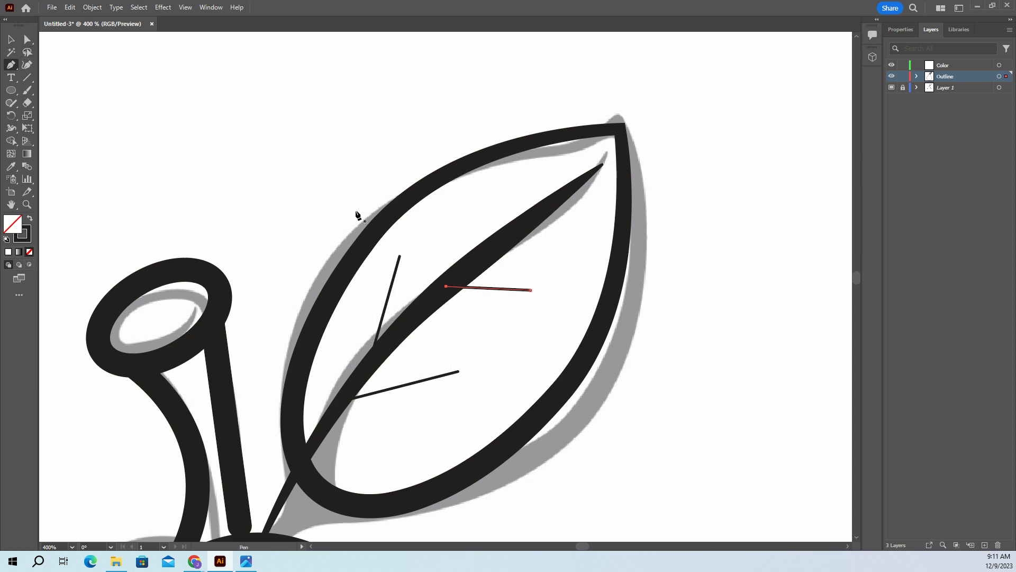
pyautogui.press('v')
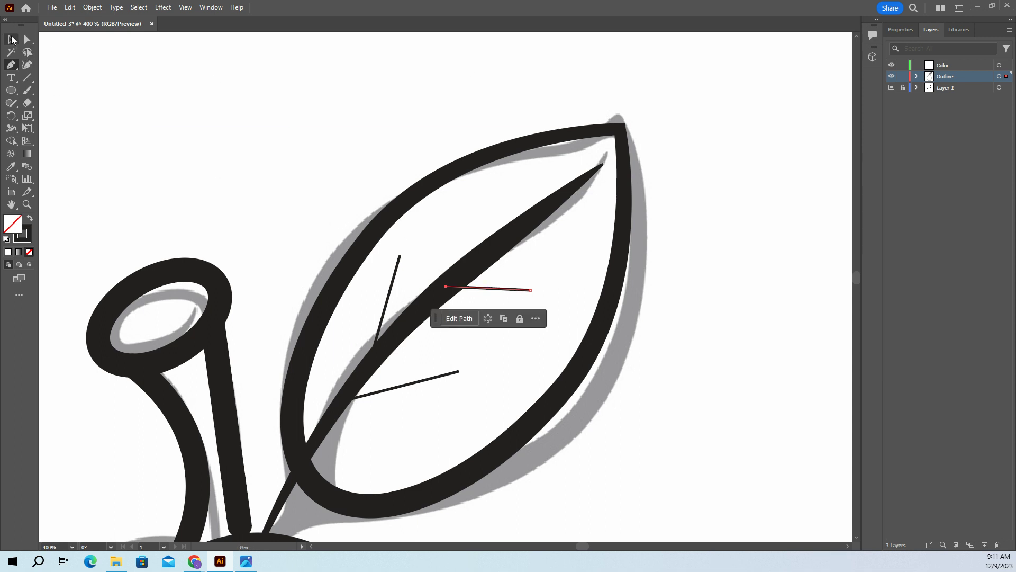
pyautogui.click(530, 288)
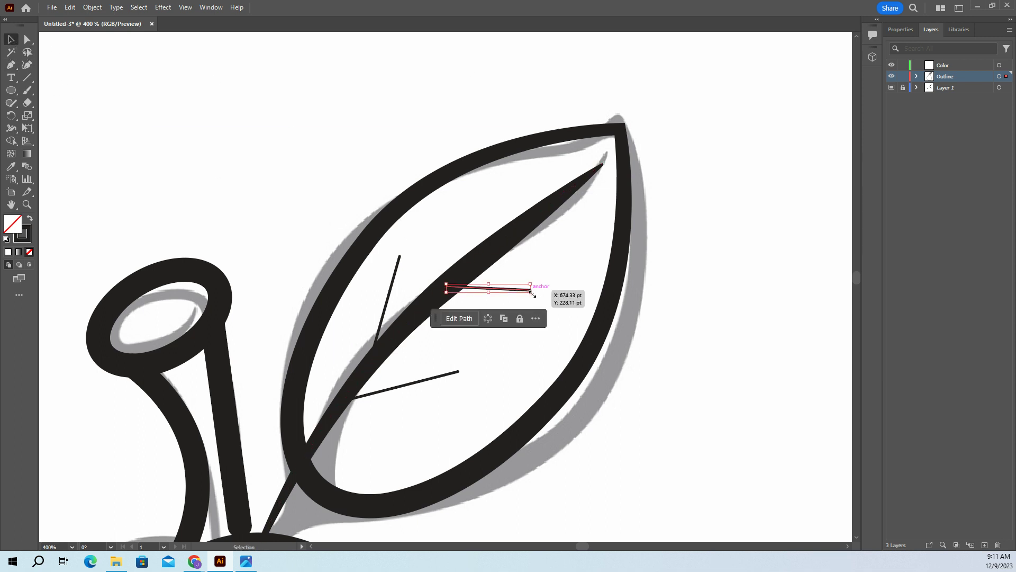
pyautogui.moveTo(535, 287); pyautogui.dragTo(535, 281)
pyautogui.click(553, 293)
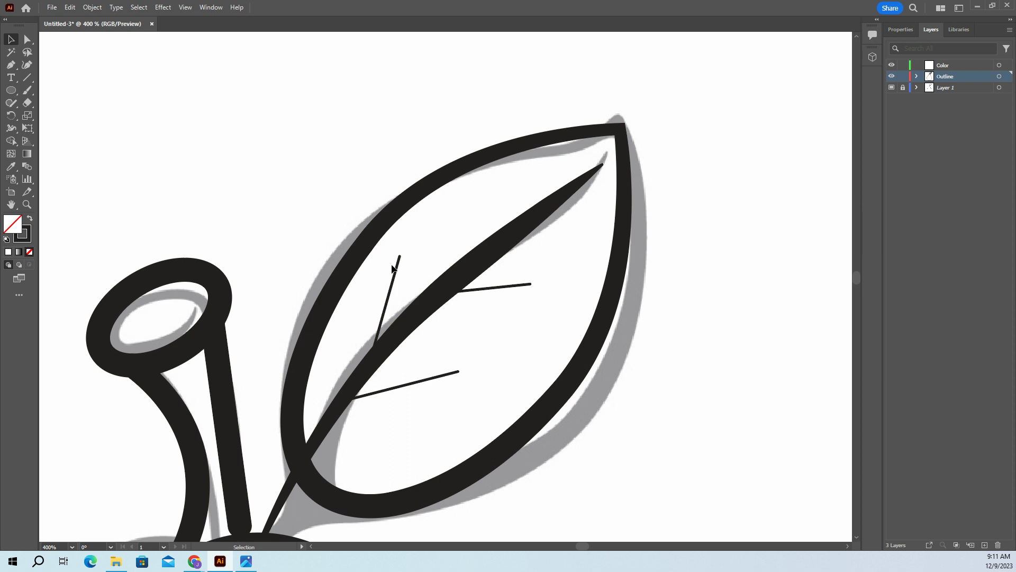
# Set the stroke weight of the leaf's three short side veins together to 5 pt.
pyautogui.click(392, 277)
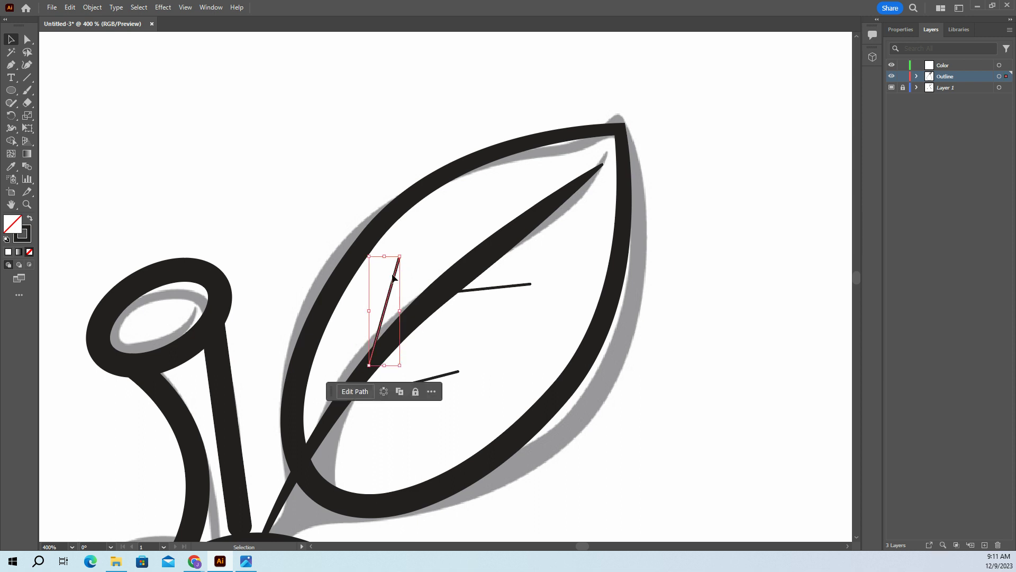
pyautogui.keyDown('shift'); pyautogui.click(496, 292); pyautogui.keyUp('shift')
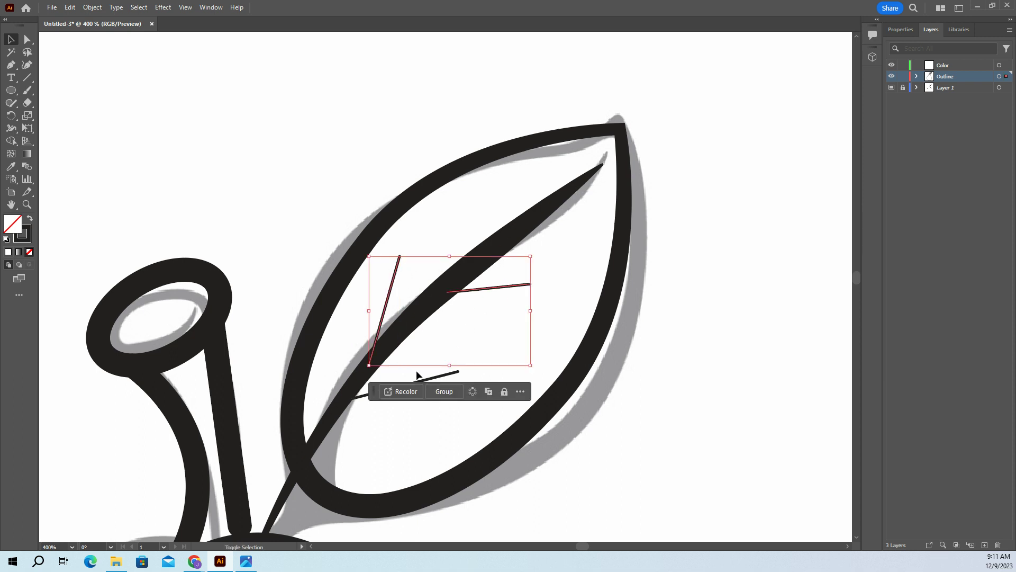
pyautogui.keyDown('shift'); pyautogui.click(360, 396); pyautogui.keyUp('shift')
pyautogui.click(903, 30)
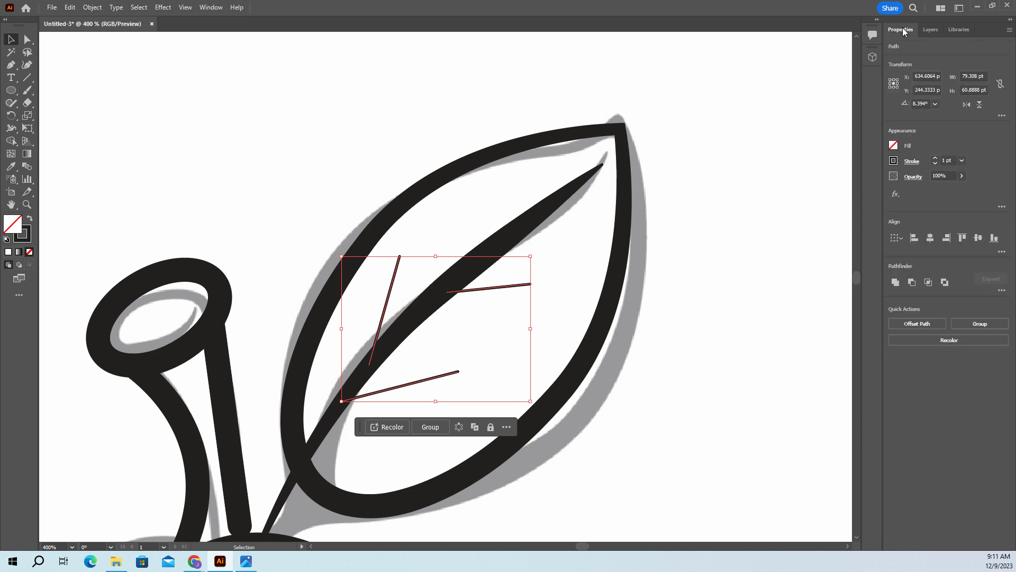
pyautogui.click(937, 158)
pyautogui.click(936, 158)
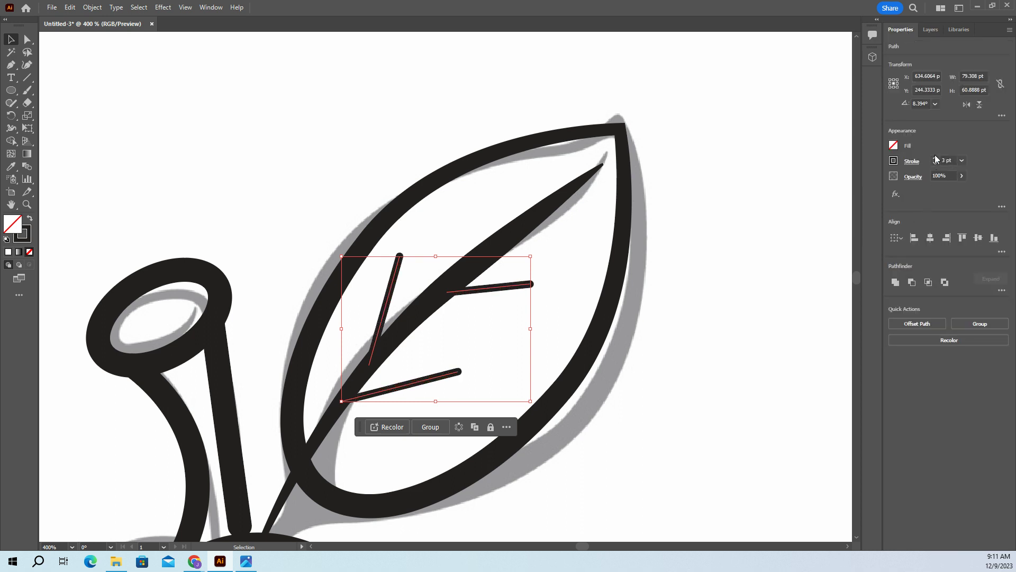
pyautogui.click(935, 157)
pyautogui.click(935, 158)
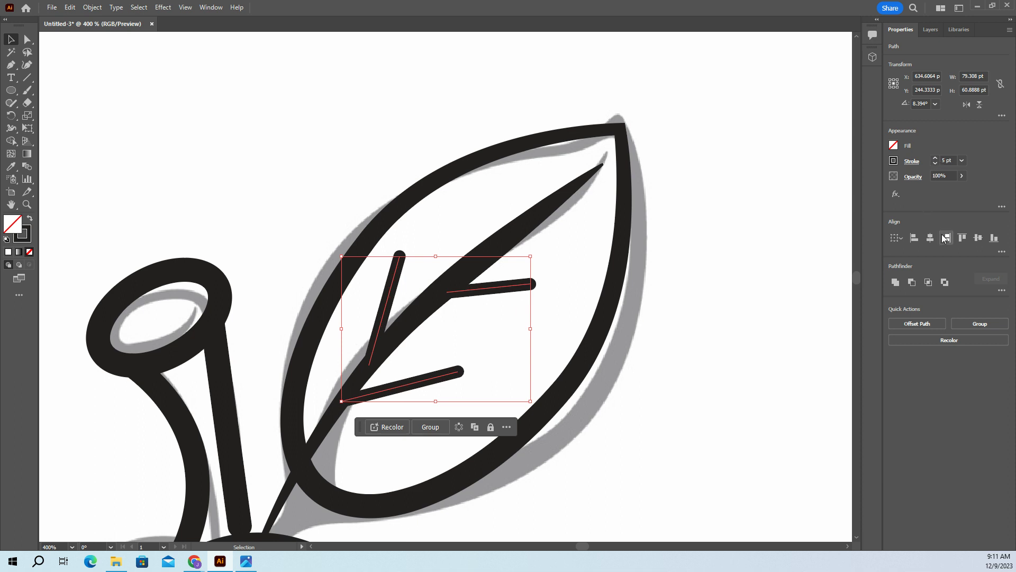
# Apply the asymmetric leaf-shaped width profile, pointed at both ends, to the three side veins and deselect them.
pyautogui.click(911, 162)
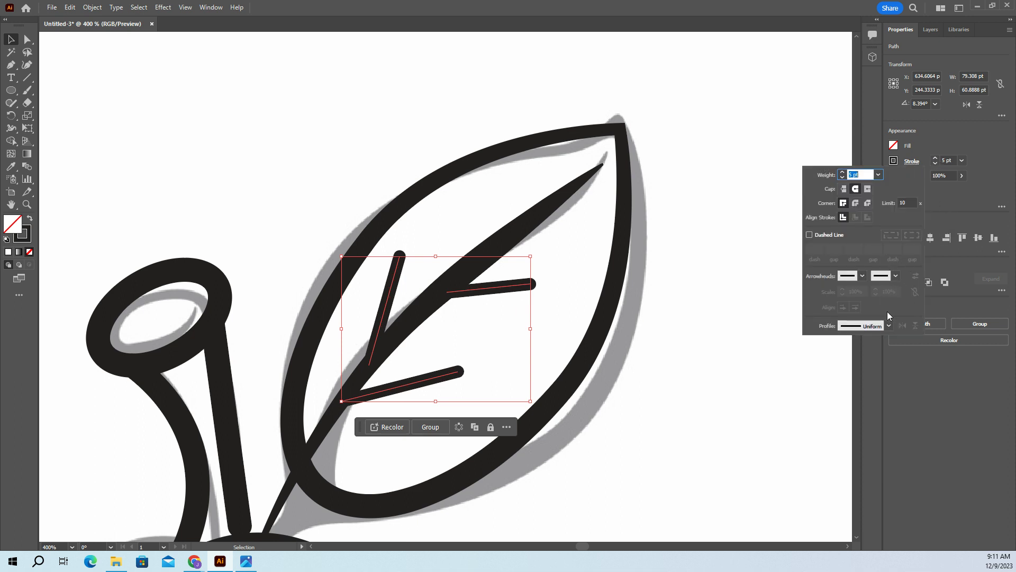
pyautogui.click(889, 325)
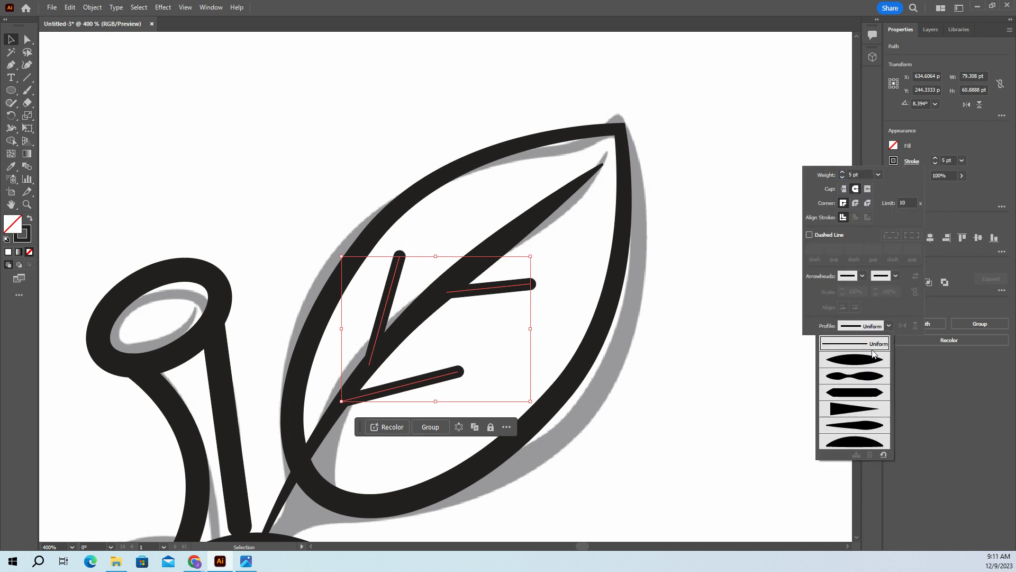
pyautogui.click(860, 430)
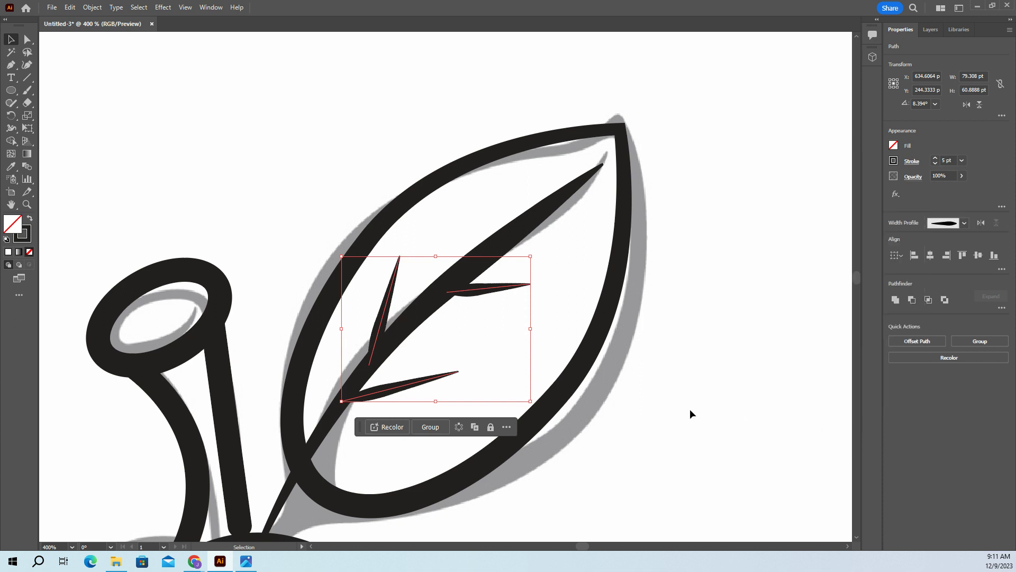
pyautogui.scroll(-2, 690, 408)
pyautogui.click(680, 386)
# Select all the traced pear artwork and move it from the Outline layer to the Color layer.
pyautogui.scroll(-2, 681, 393)
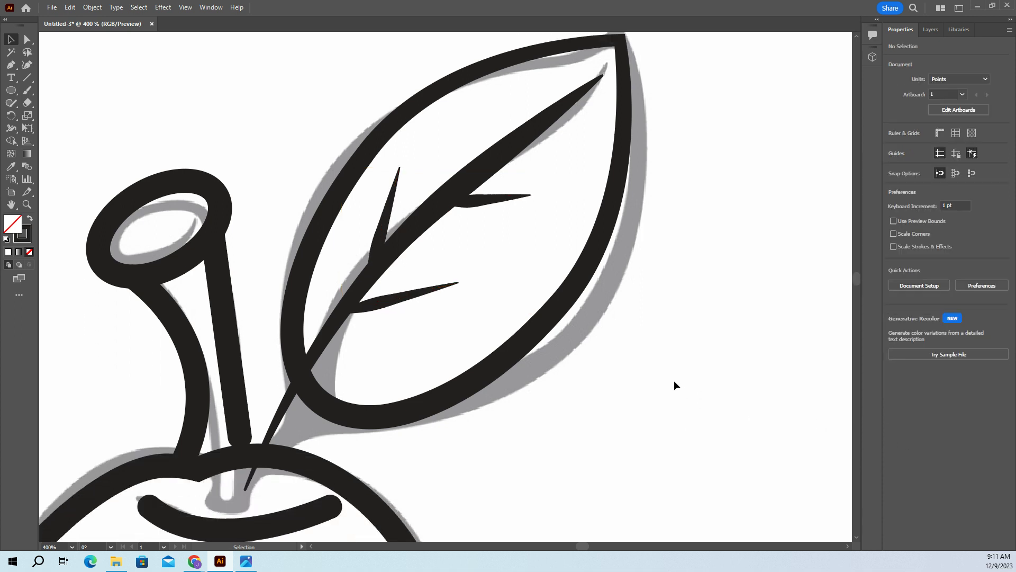
pyautogui.hotkey('ctrl', '1')
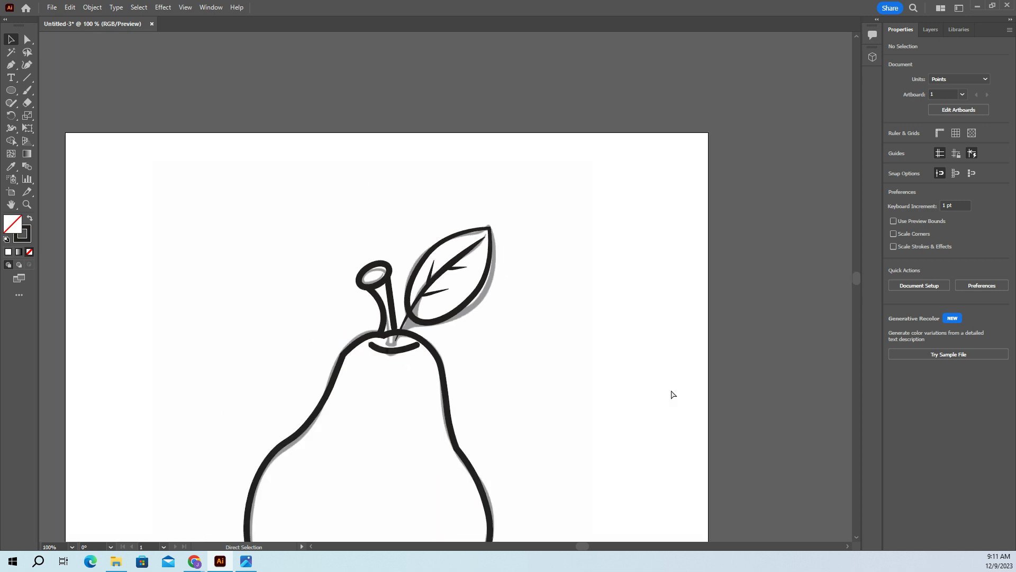
pyautogui.hotkey('ctrl', '-')
pyautogui.hotkey('ctrl', '-')
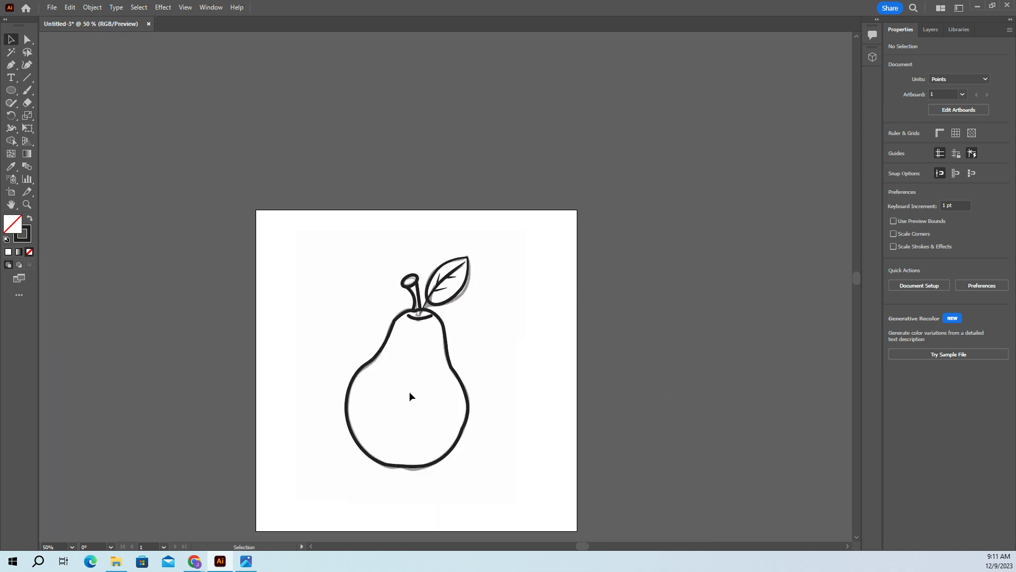
pyautogui.click(937, 29)
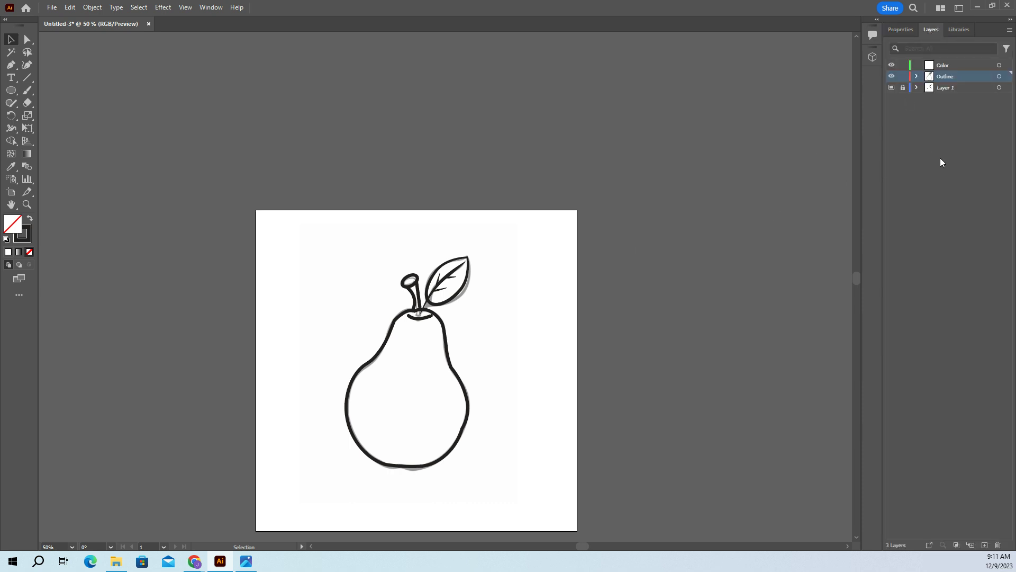
pyautogui.moveTo(317, 249); pyautogui.dragTo(533, 502)
pyautogui.press('a')
pyautogui.press('v')
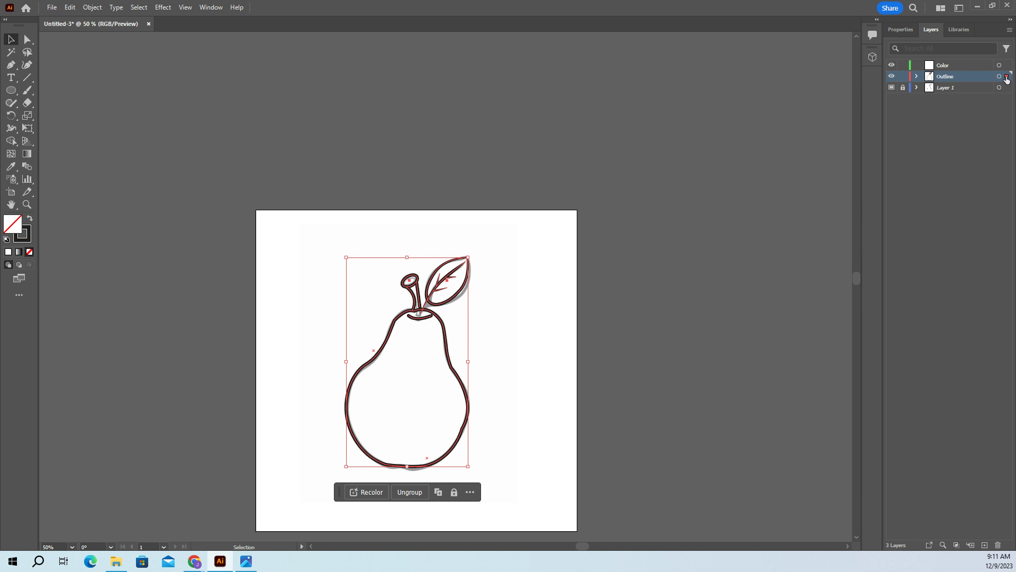
pyautogui.moveTo(1008, 79); pyautogui.dragTo(1008, 67)
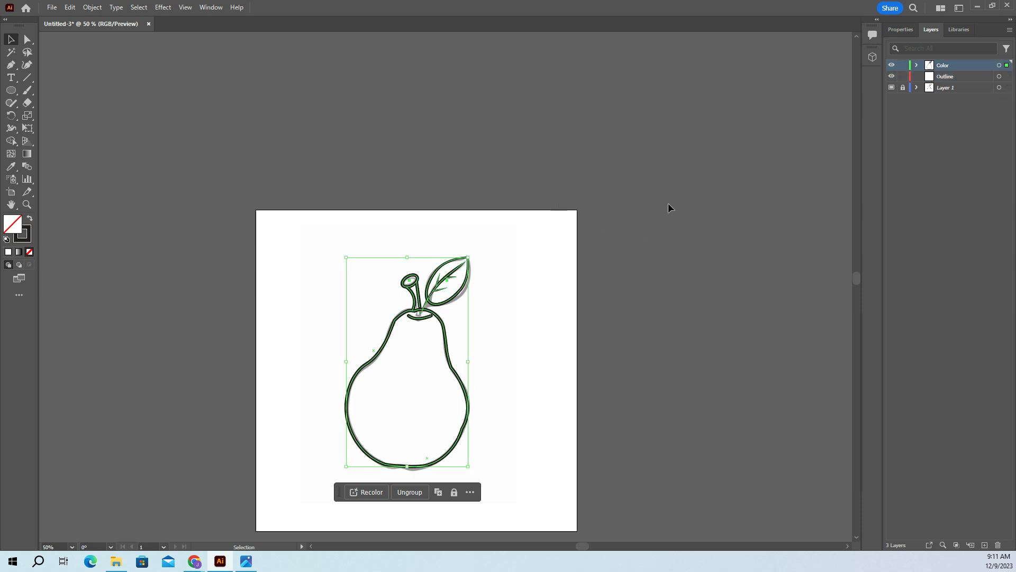
# Check which artwork the Color layer holds by hiding it and showing it again.
pyautogui.click(929, 137)
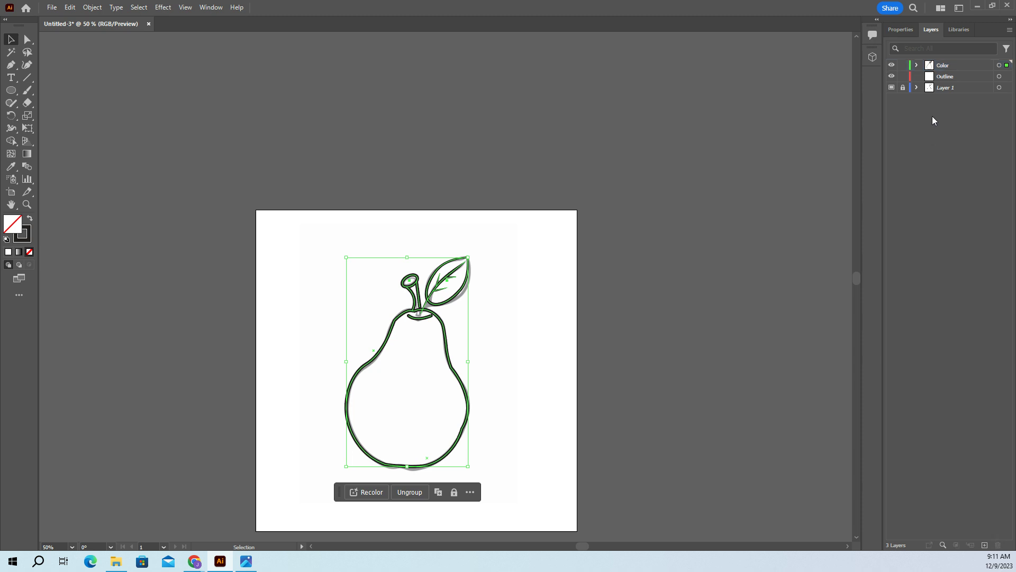
pyautogui.click(955, 77)
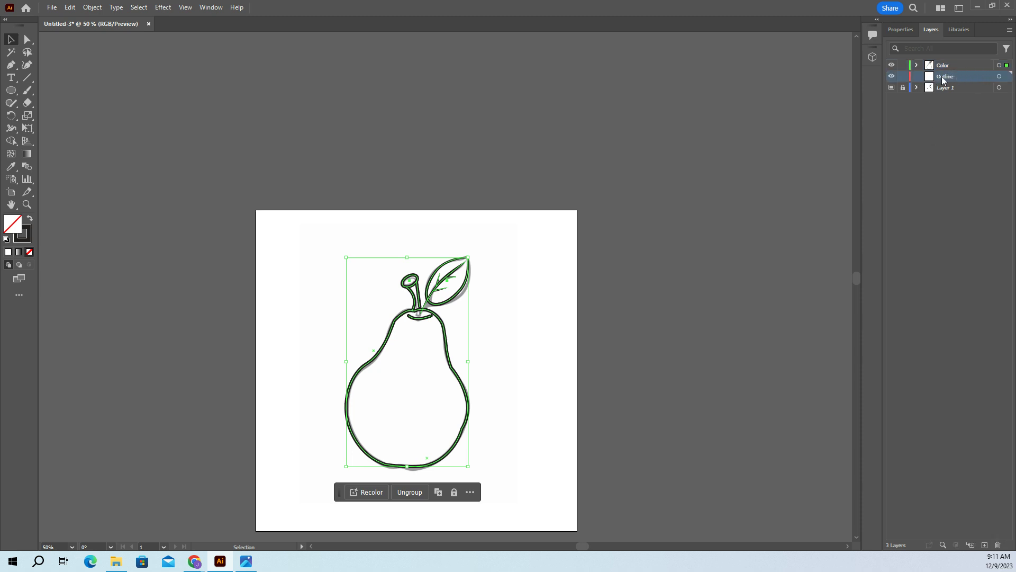
pyautogui.click(892, 65)
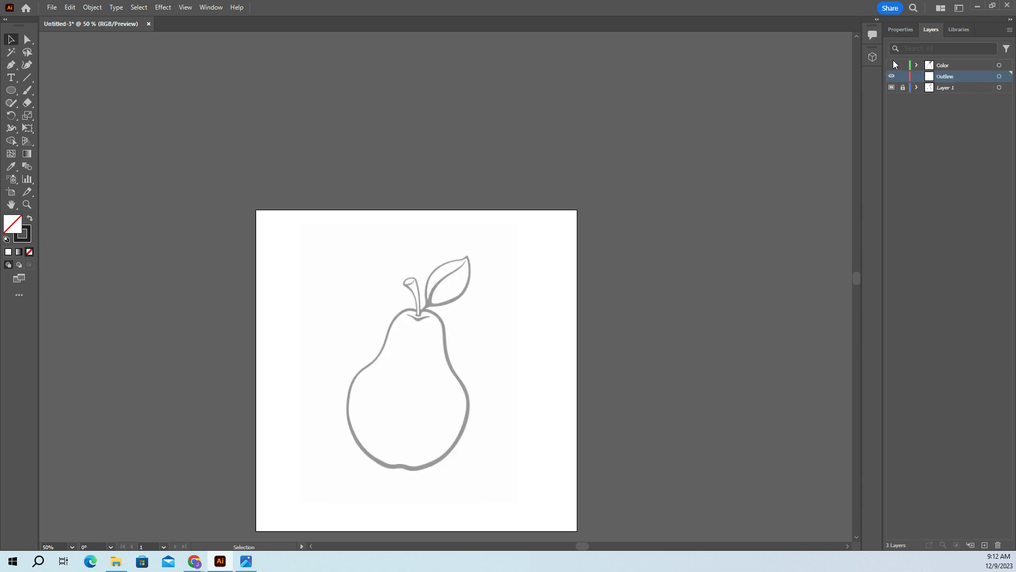
pyautogui.click(892, 65)
# Select everything on the Color layer and move it back to the Outline layer.
pyautogui.click(952, 66)
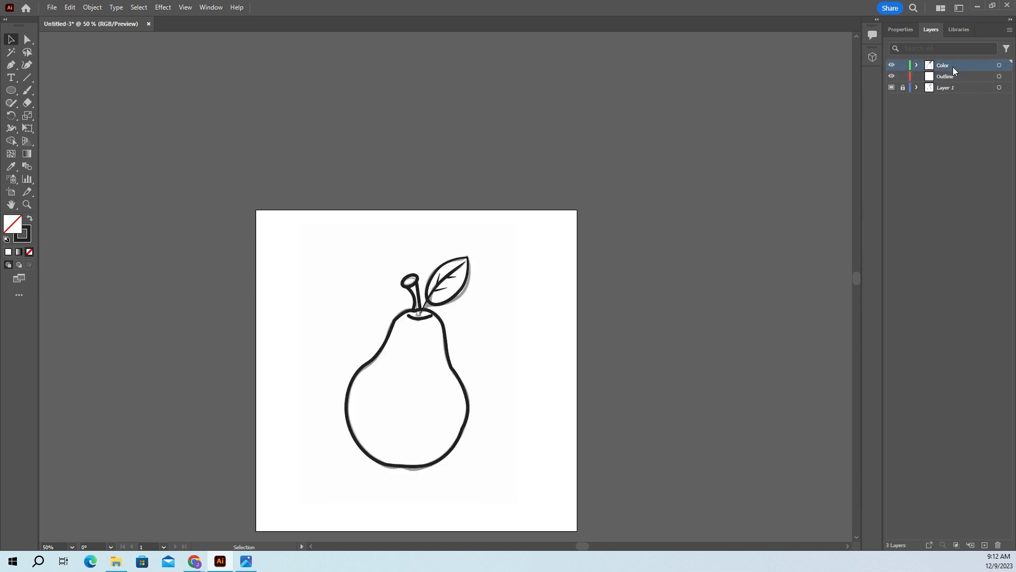
pyautogui.click(1000, 66)
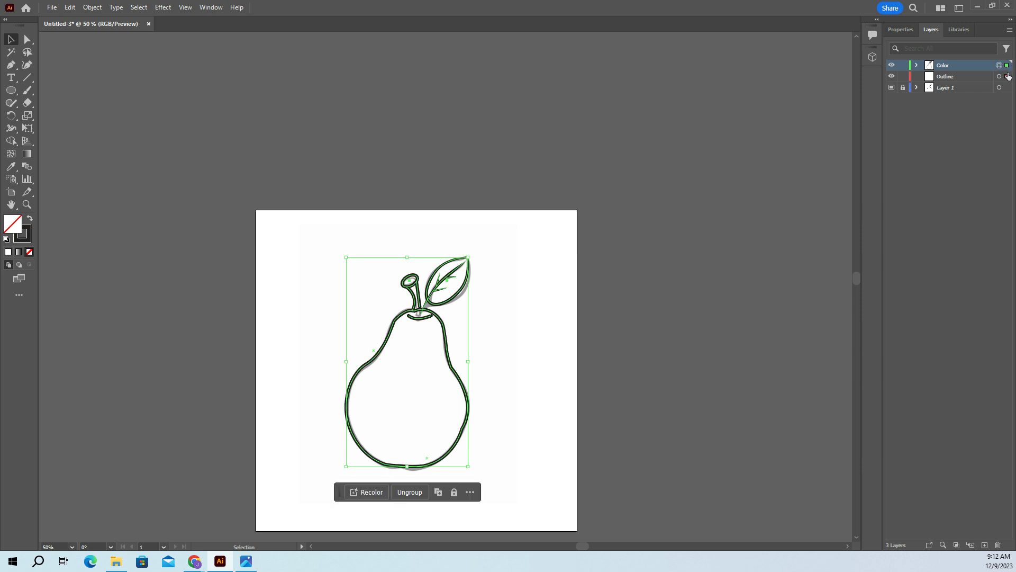
pyautogui.moveTo(1008, 80); pyautogui.dragTo(1006, 78)
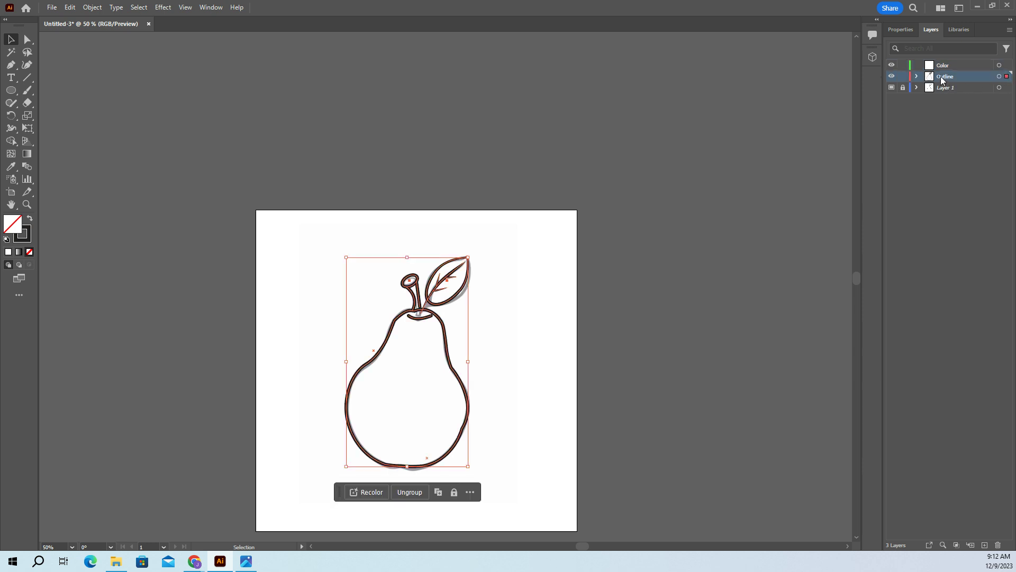
# Check which artwork the Outline layer holds by toggling its visibility, leaving it shown.
pyautogui.click(892, 77)
pyautogui.click(892, 77)
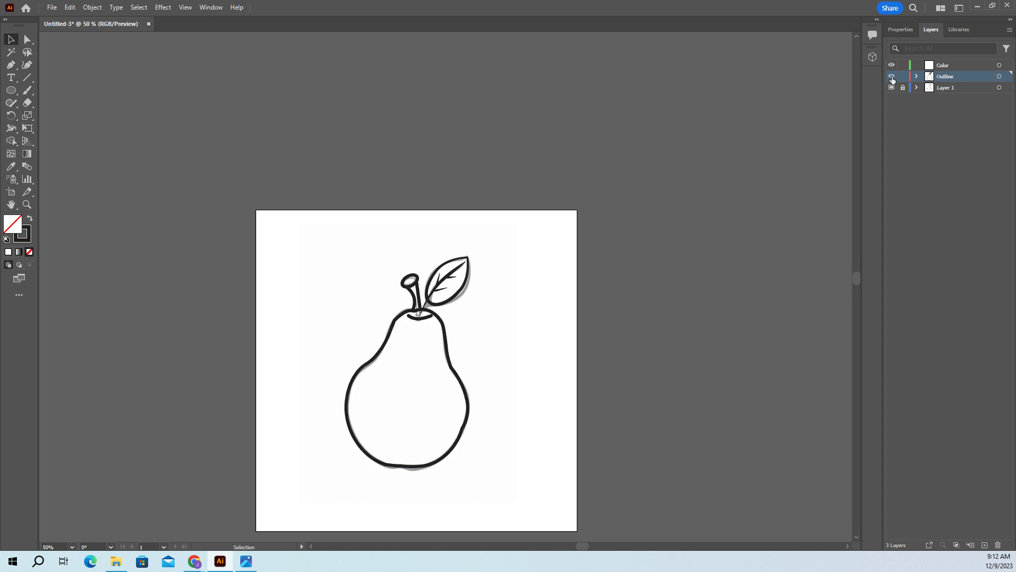
pyautogui.click(893, 77)
pyautogui.click(892, 77)
pyautogui.click(892, 76)
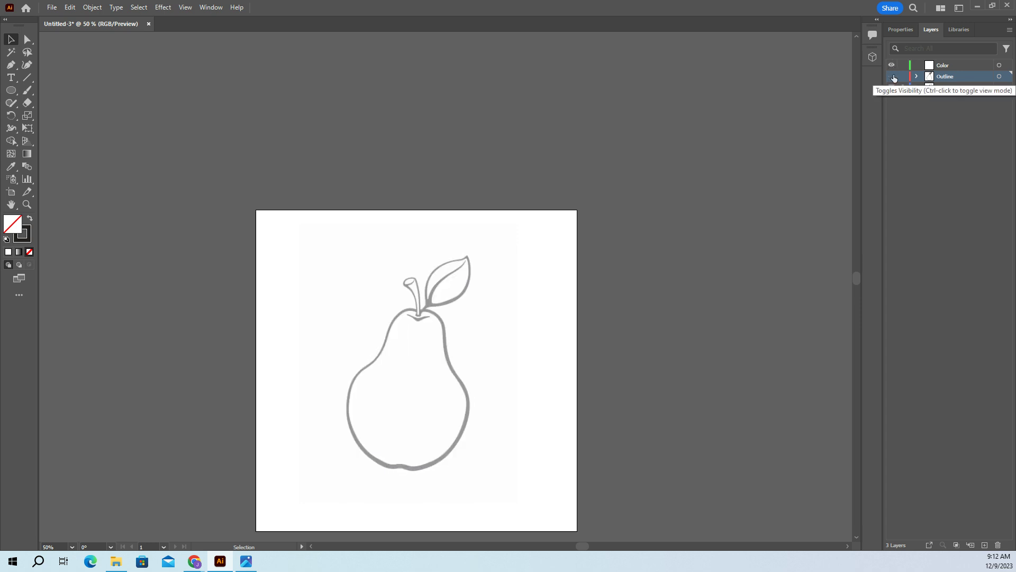
pyautogui.click(892, 77)
# Select all artwork on the Outline layer, transfer it to the Color layer and deselect it.
pyautogui.click(936, 66)
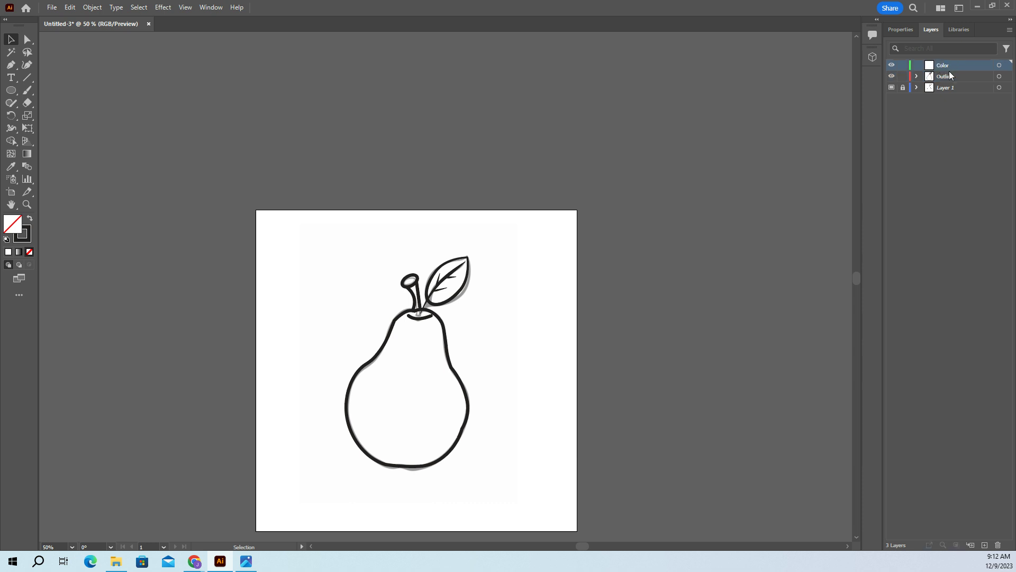
pyautogui.click(1005, 77)
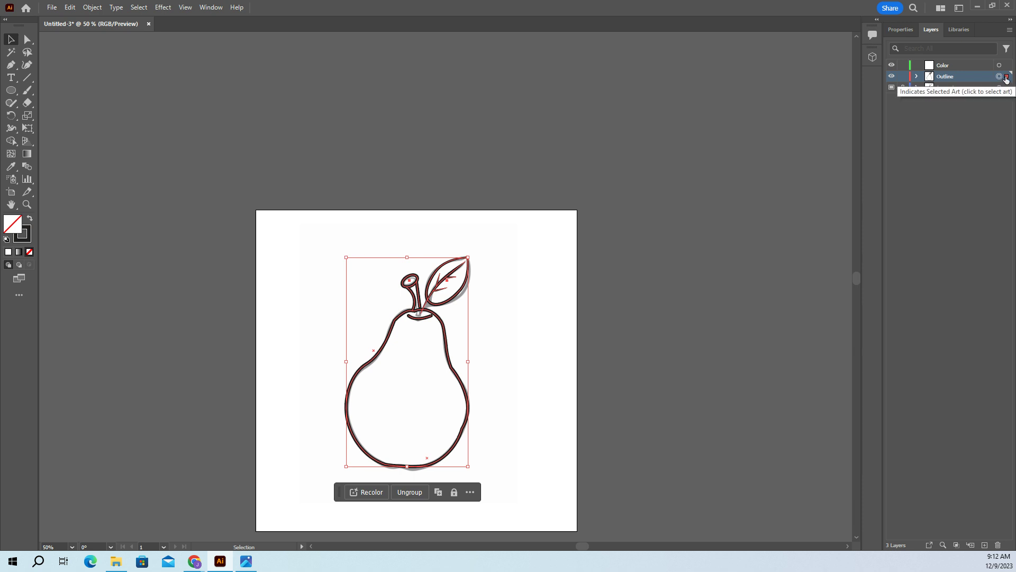
pyautogui.keyDown('shift'); pyautogui.click(1006, 66); pyautogui.keyUp('shift')
pyautogui.moveTo(1009, 68); pyautogui.dragTo(1009, 68)
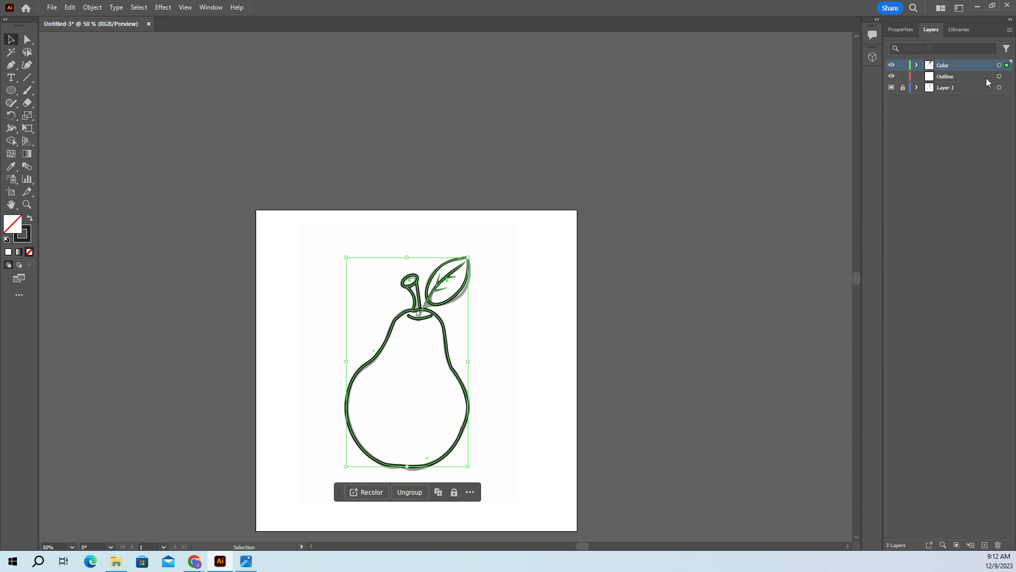
pyautogui.click(474, 318)
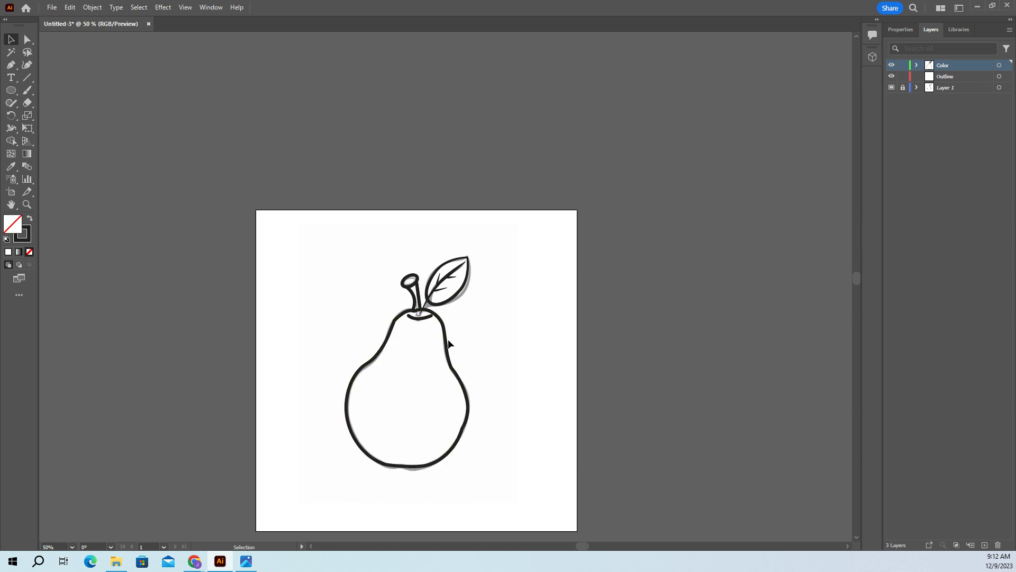
pyautogui.scroll(-2, 483, 352)
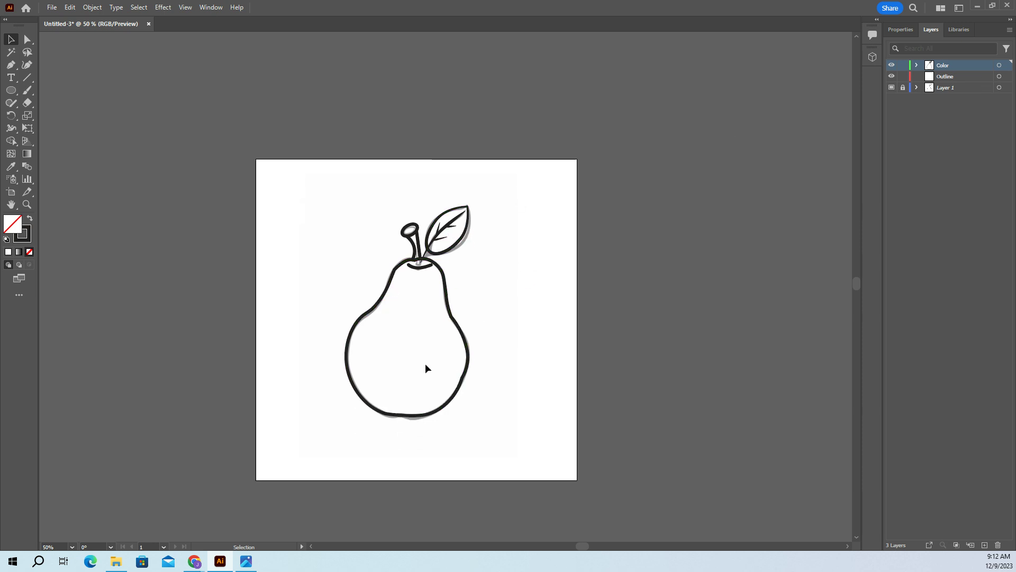
pyautogui.click(899, 30)
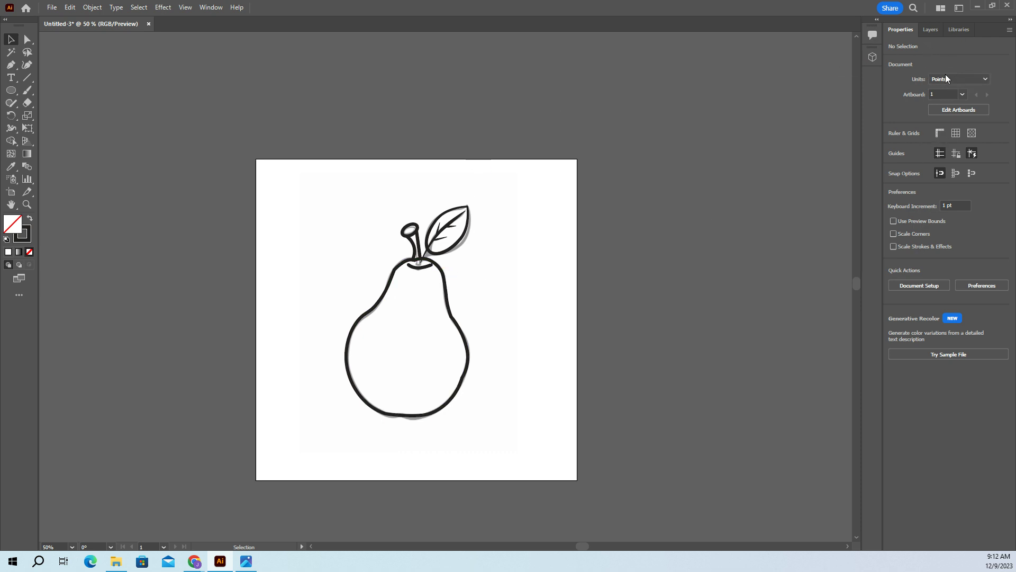
pyautogui.click(931, 30)
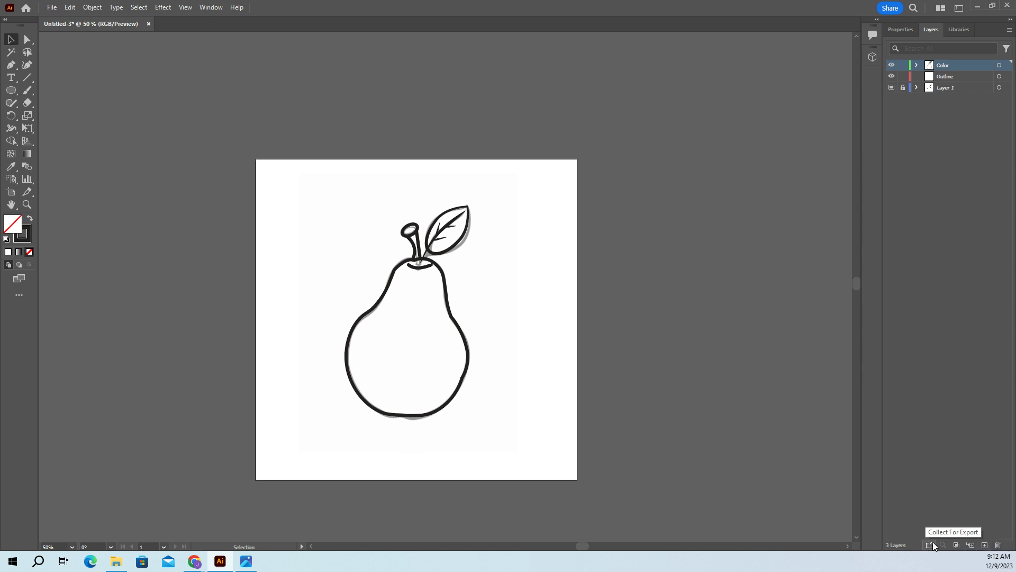
pyautogui.click(901, 29)
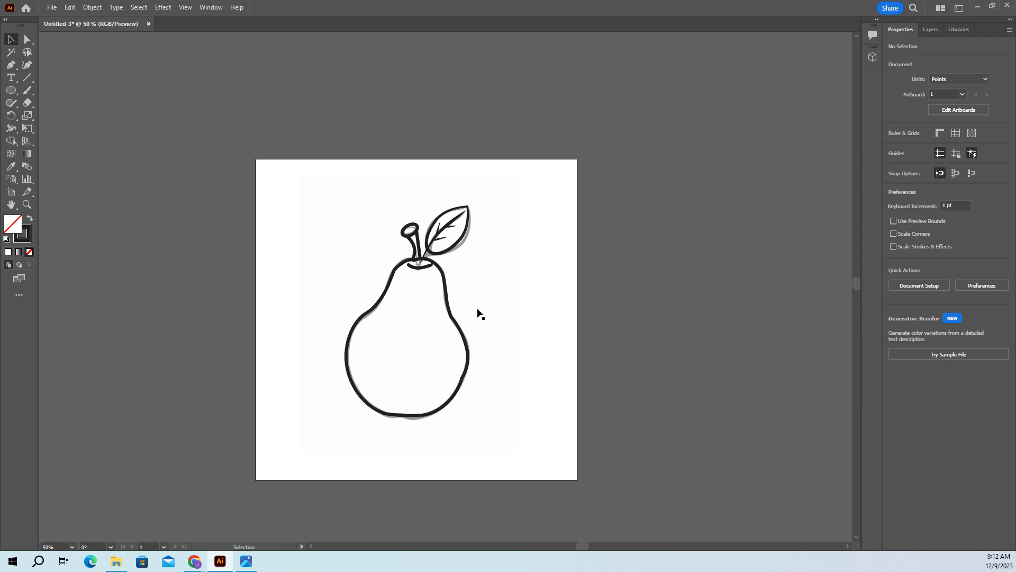
pyautogui.click(931, 29)
pyautogui.moveTo(323, 187); pyautogui.dragTo(570, 450)
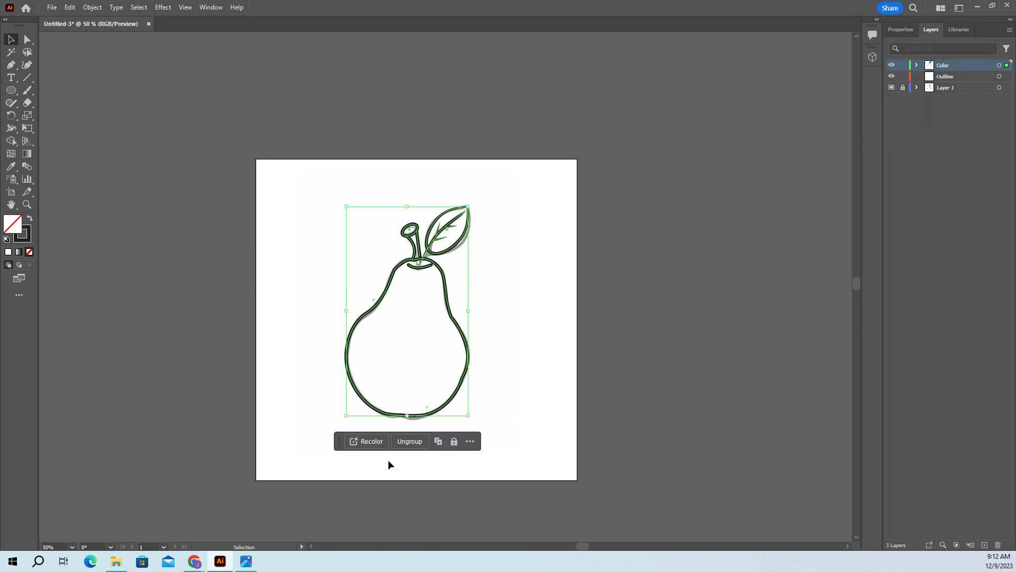
pyautogui.click(528, 380)
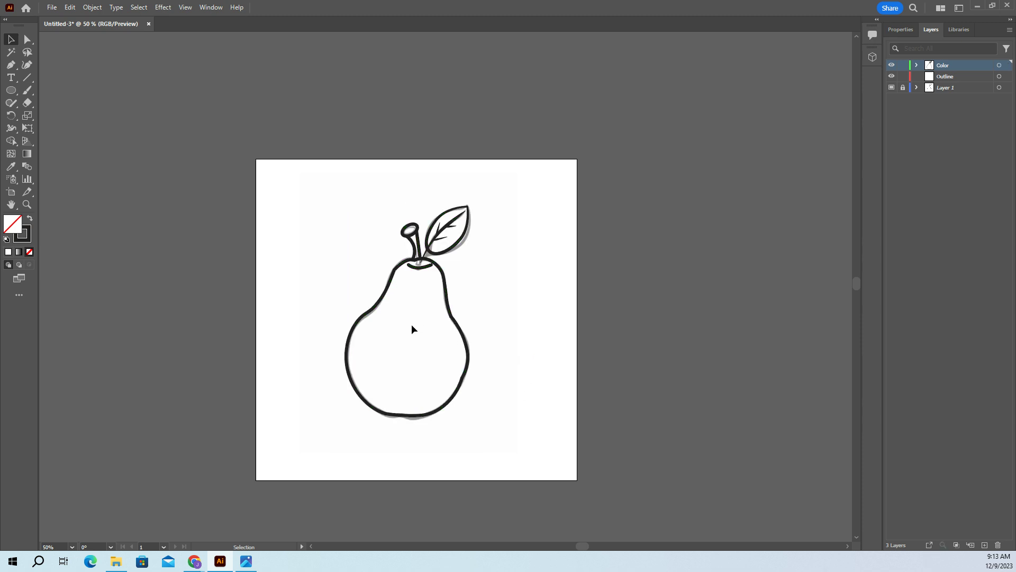
# Expand the Color layer and select the pear body path at the bottom of its stack.
pyautogui.click(917, 65)
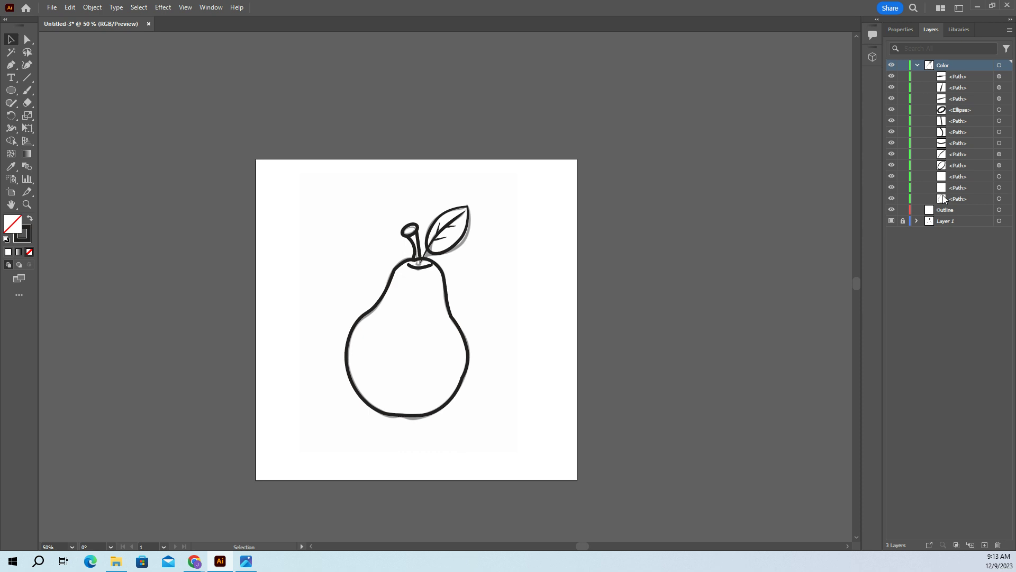
pyautogui.click(945, 198)
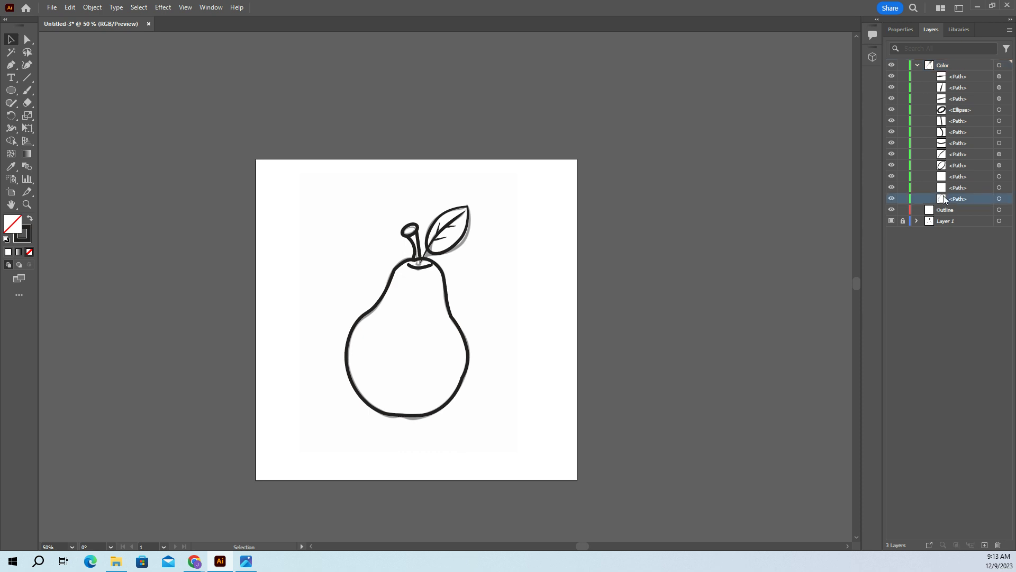
pyautogui.click(999, 198)
pyautogui.click(892, 30)
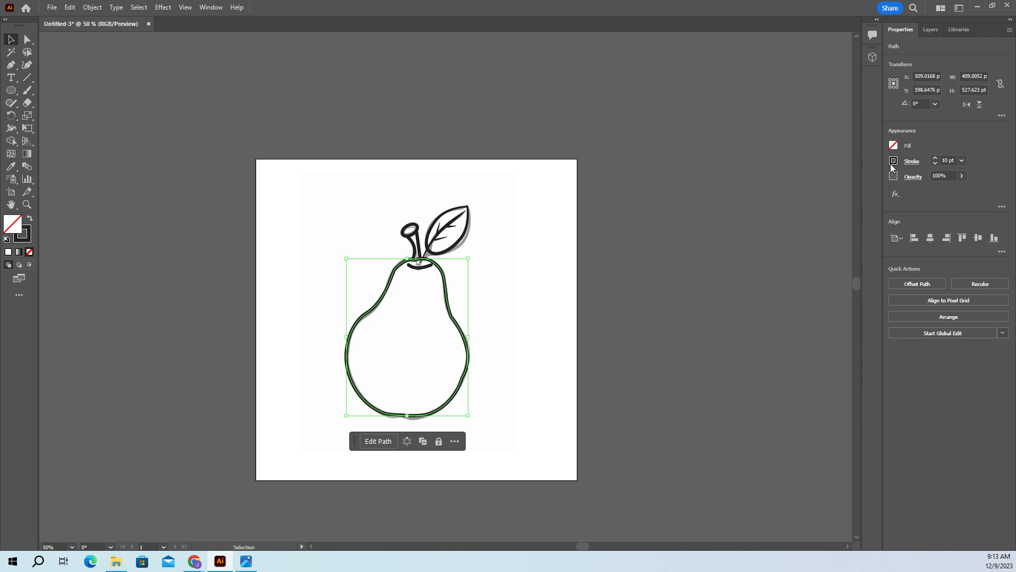
# Try a green stroke on the pear body and undo it.
pyautogui.click(893, 161)
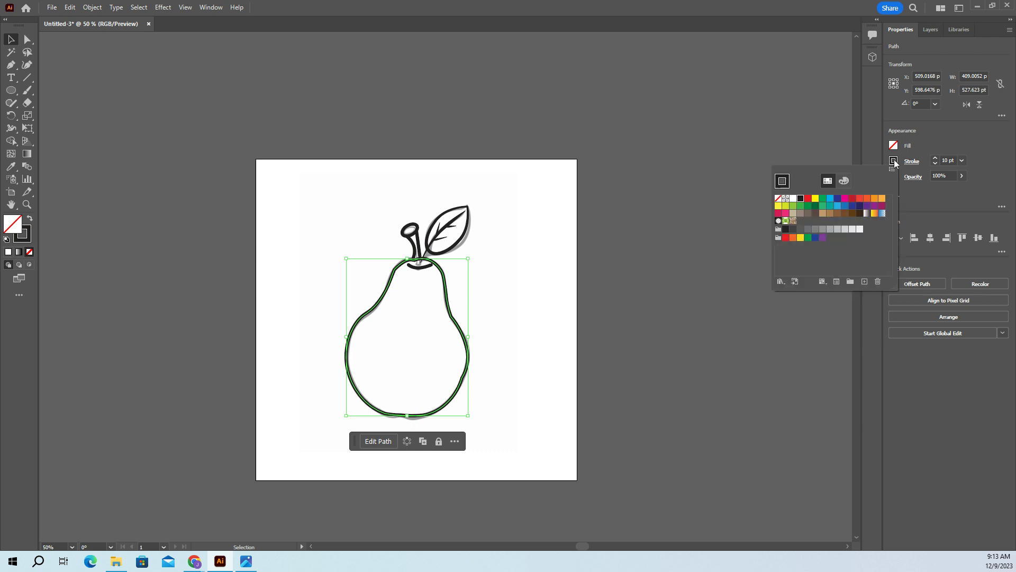
pyautogui.click(822, 206)
pyautogui.hotkey('ctrl', 'z')
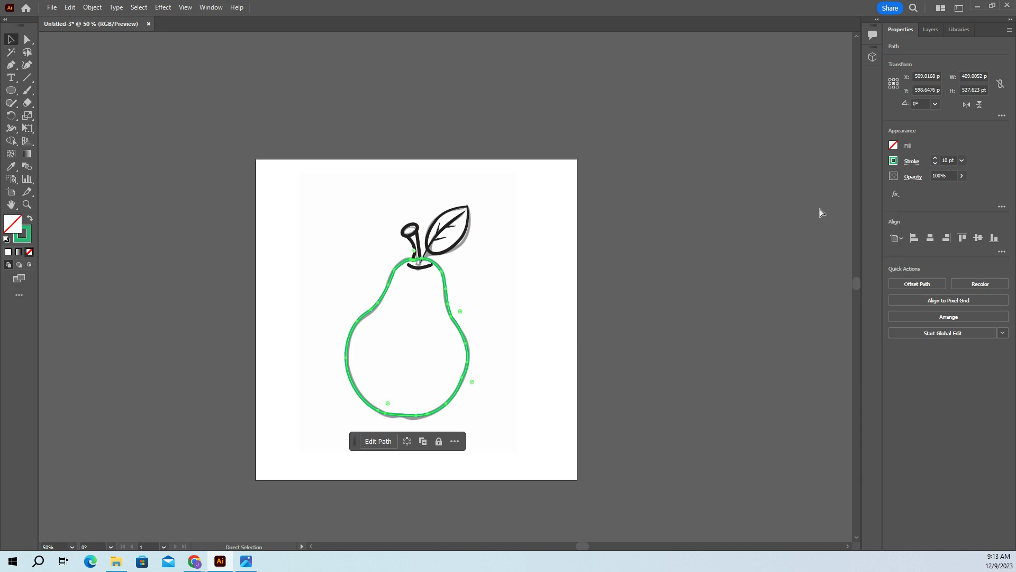
pyautogui.hotkey('ctrl', 'z')
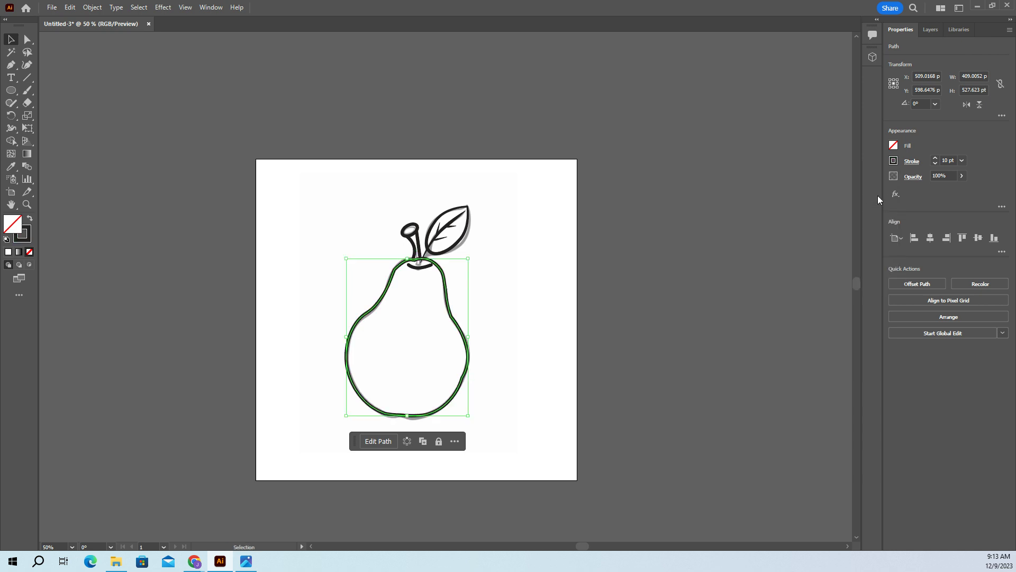
# Fill the pear body with the medium green swatch after comparing teal and darker green, and deselect it.
pyautogui.click(893, 145)
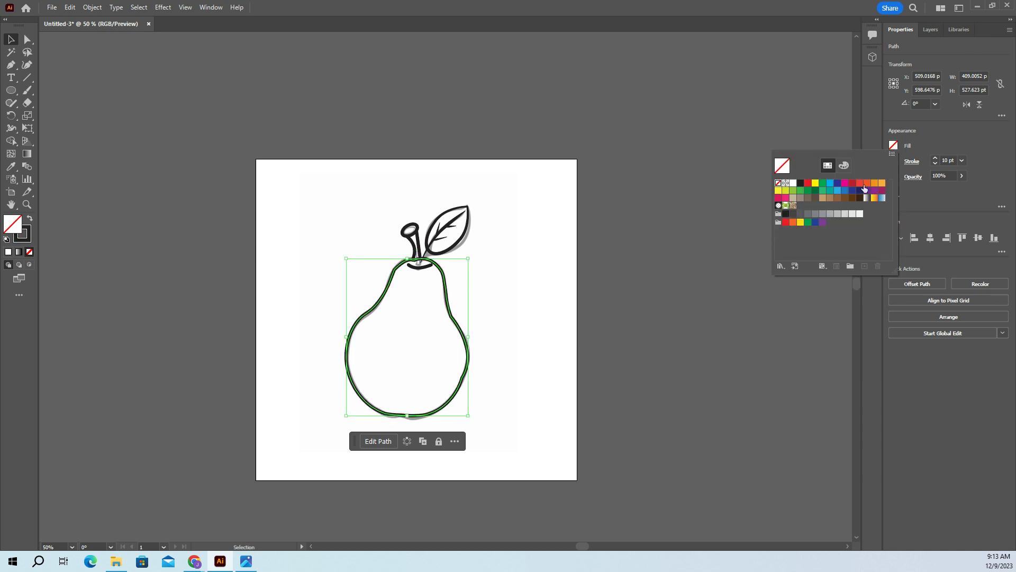
pyautogui.click(829, 190)
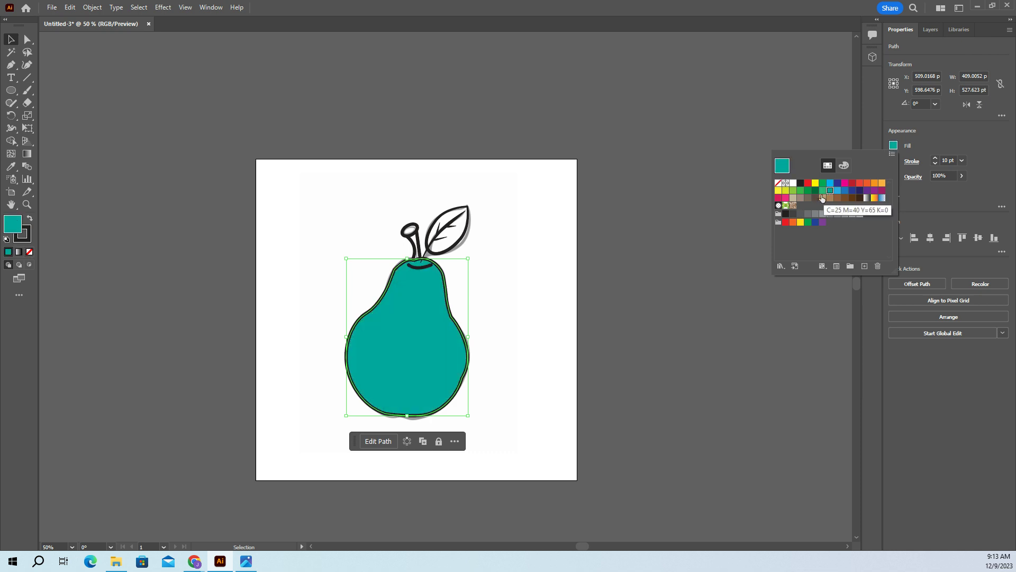
pyautogui.click(823, 190)
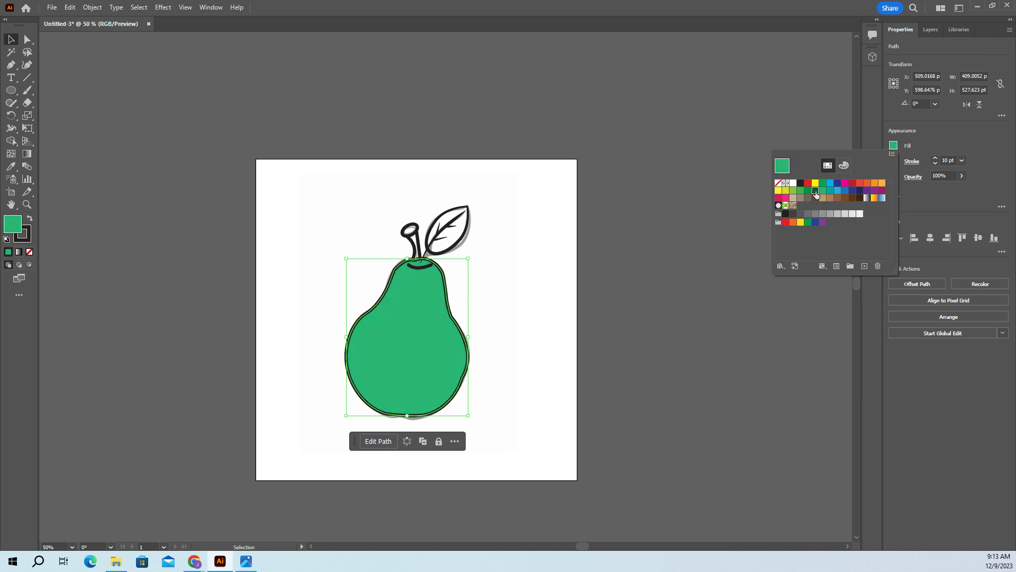
pyautogui.click(815, 190)
pyautogui.click(822, 191)
pyautogui.click(548, 266)
pyautogui.click(545, 278)
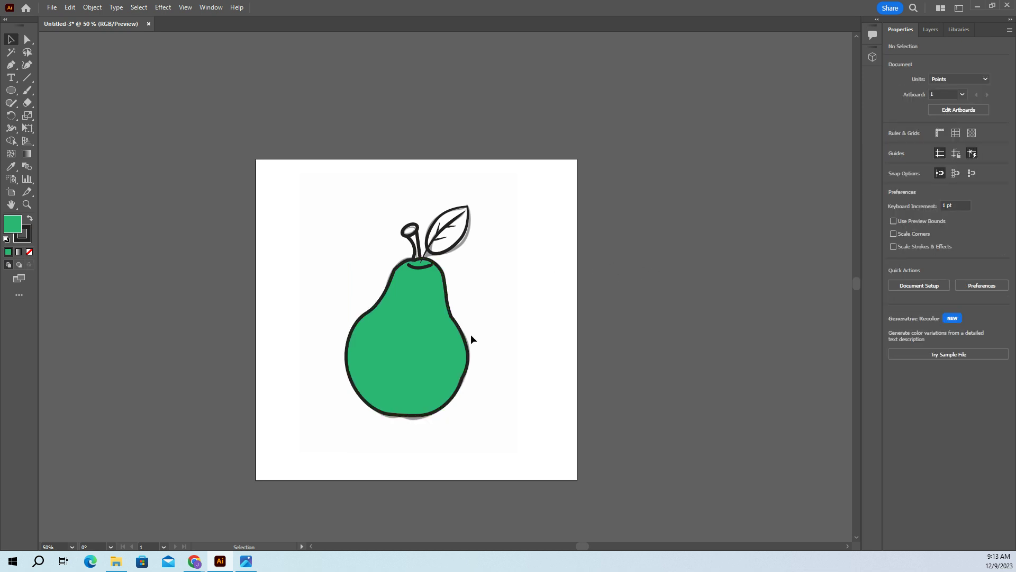
# Copy the pear body, paste it in front, and move the duplicate to the right of the original.
pyautogui.click(421, 347)
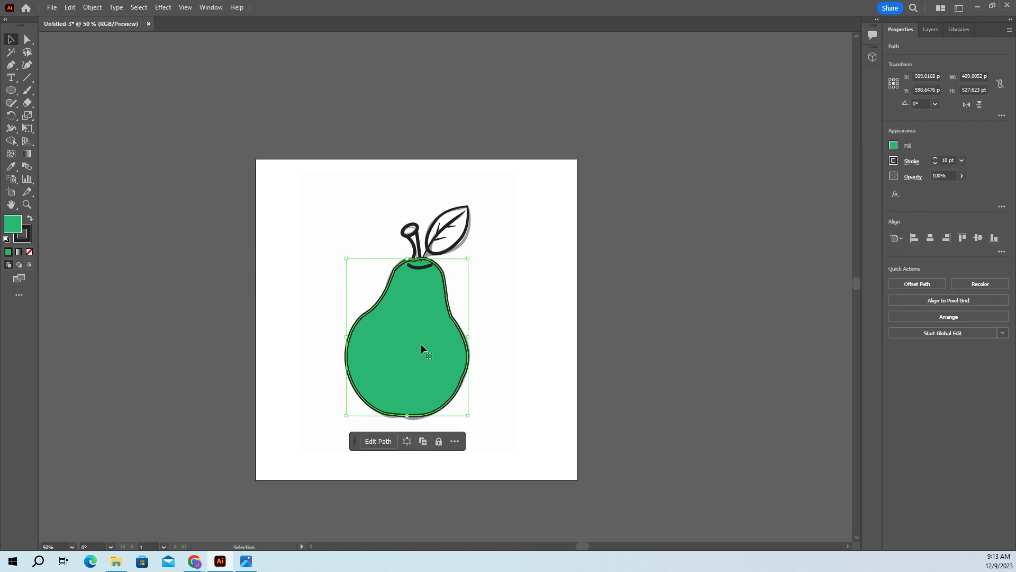
pyautogui.click(69, 8)
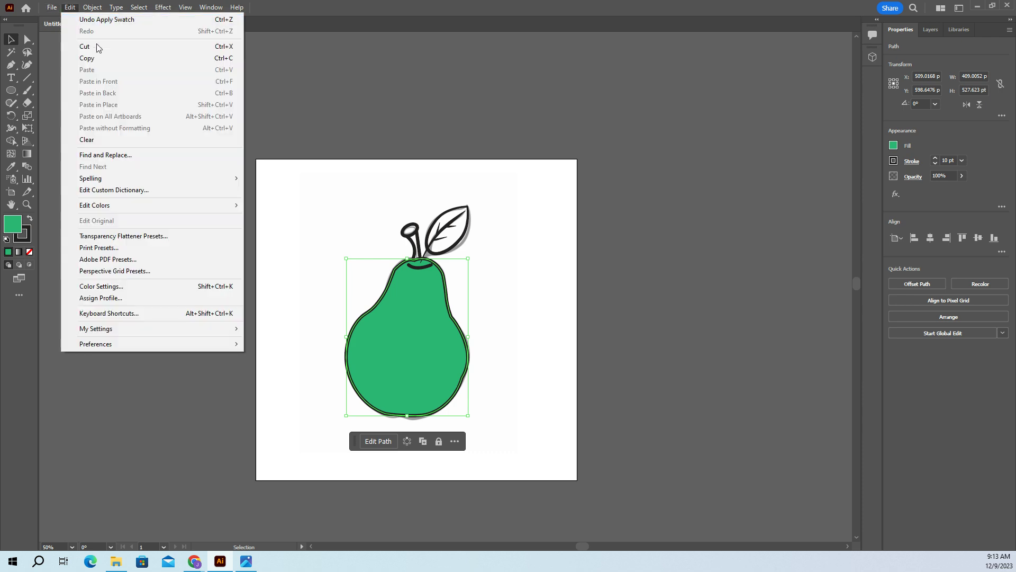
pyautogui.click(95, 59)
pyautogui.click(72, 8)
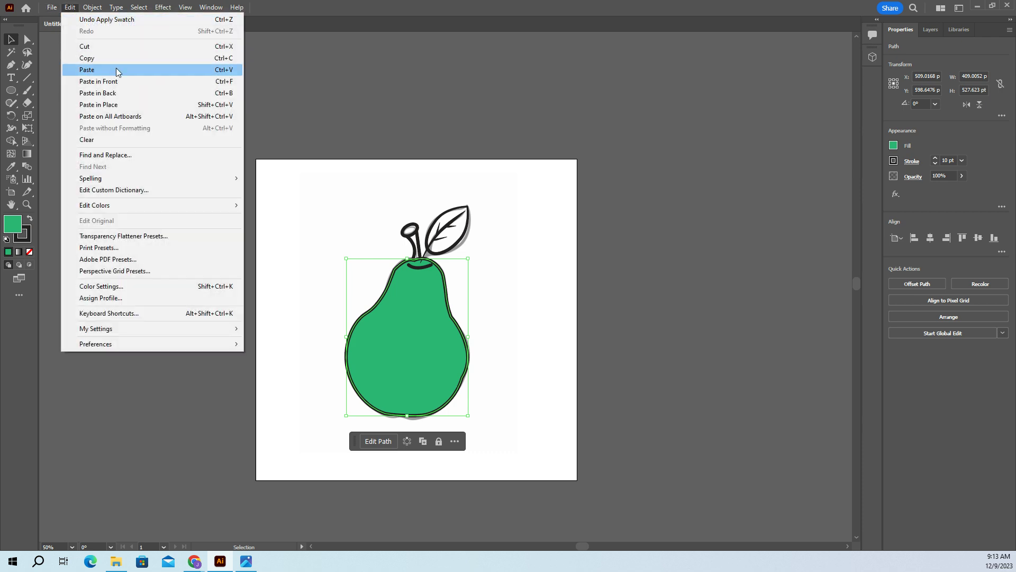
pyautogui.click(116, 81)
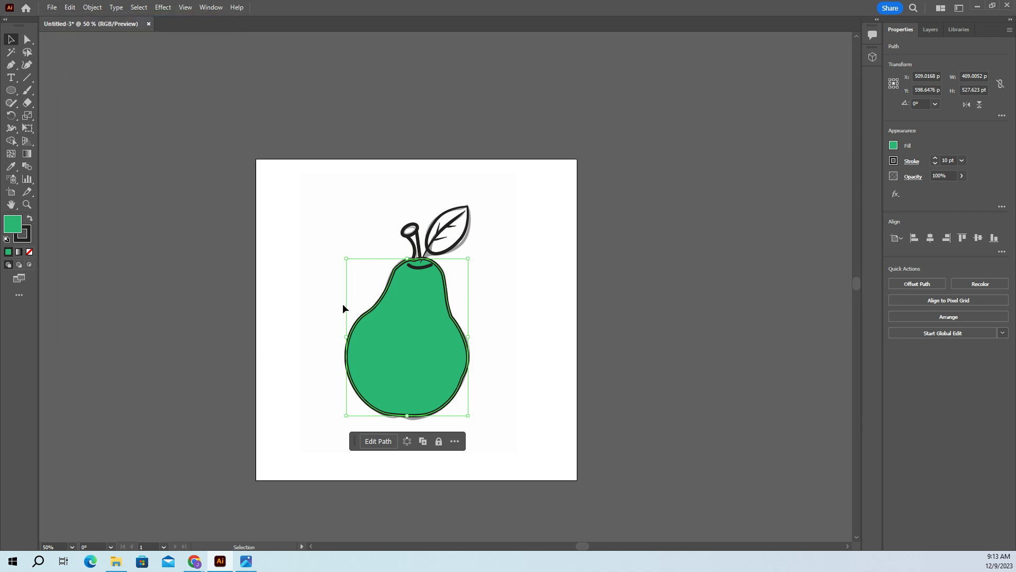
pyautogui.moveTo(407, 347); pyautogui.dragTo(511, 366)
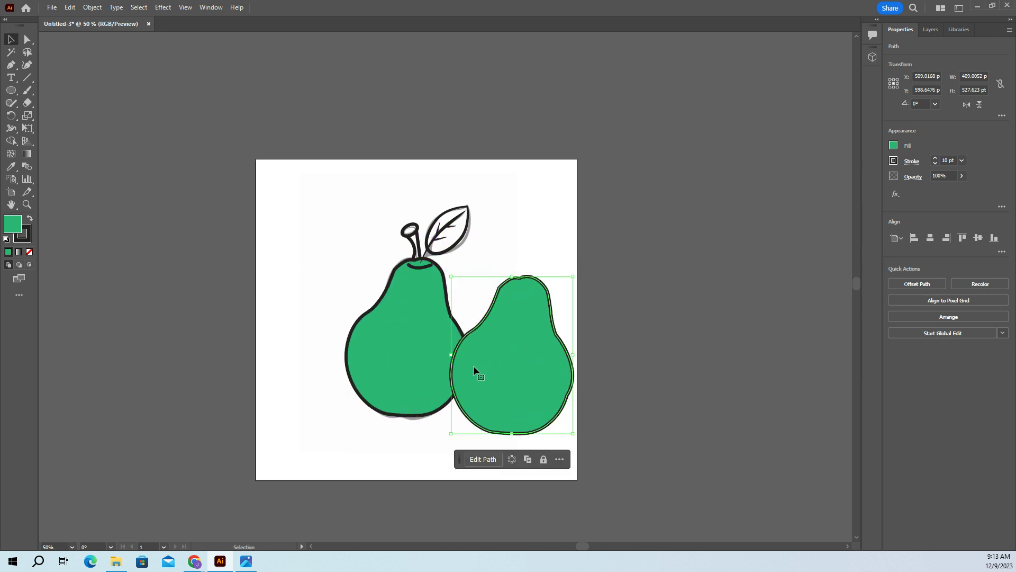
# Set the duplicate pear's stroke to none and move the shape slightly upward.
pyautogui.click(893, 161)
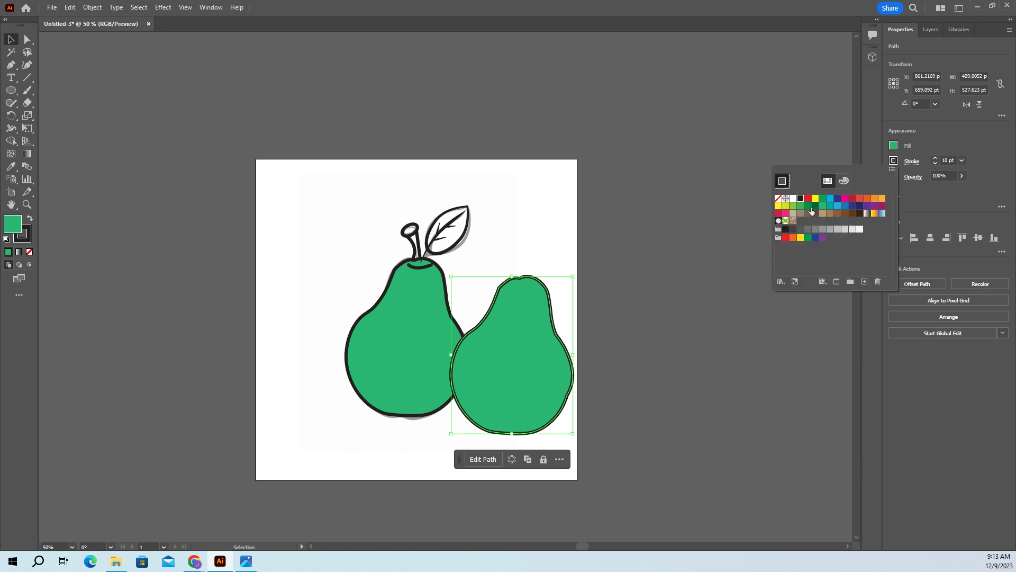
pyautogui.click(831, 206)
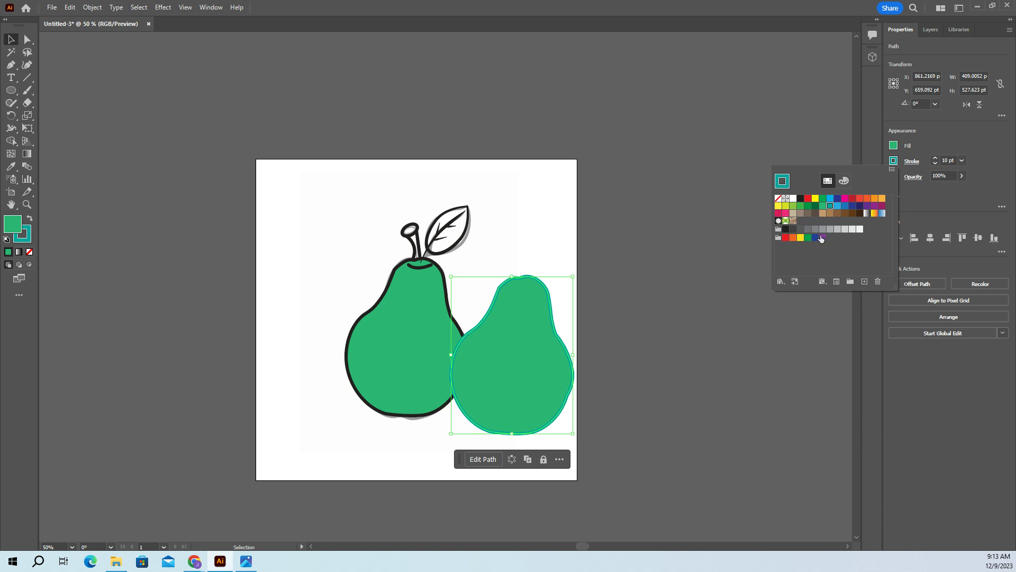
pyautogui.click(894, 161)
pyautogui.click(893, 160)
pyautogui.click(779, 199)
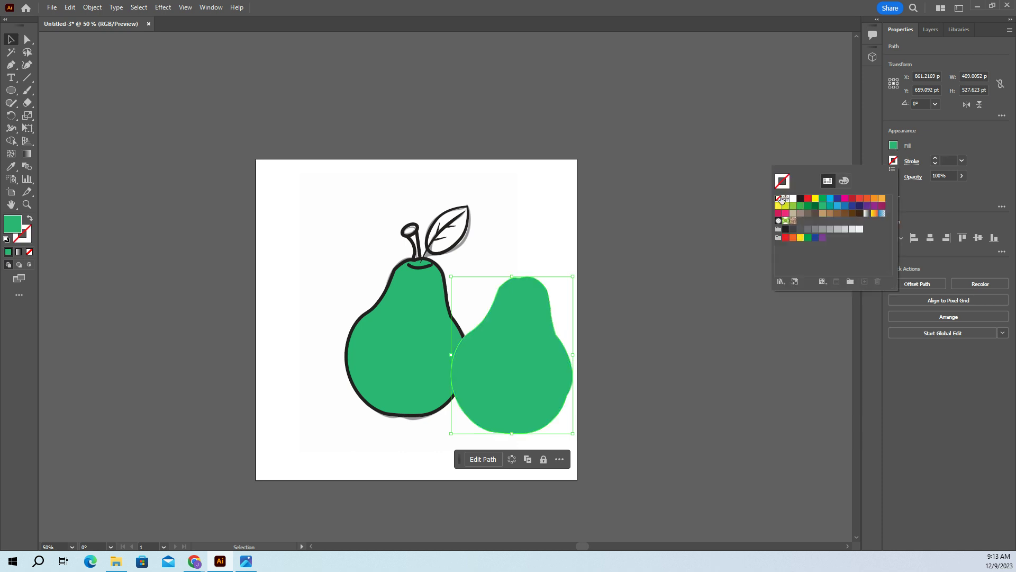
pyautogui.moveTo(522, 394); pyautogui.dragTo(524, 365)
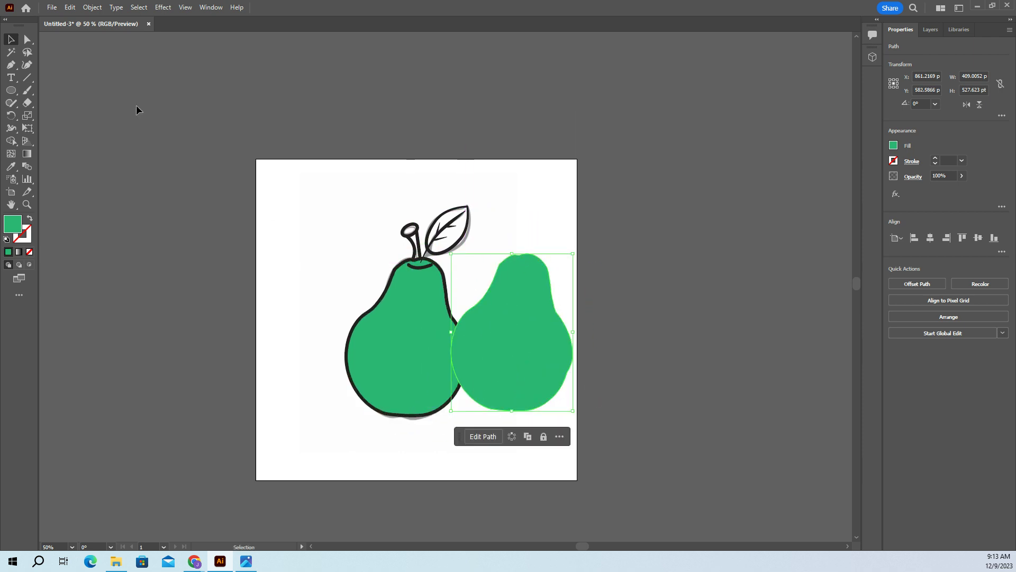
# Copy the strokeless pear shape and paste a second copy in front of it.
pyautogui.click(52, 7)
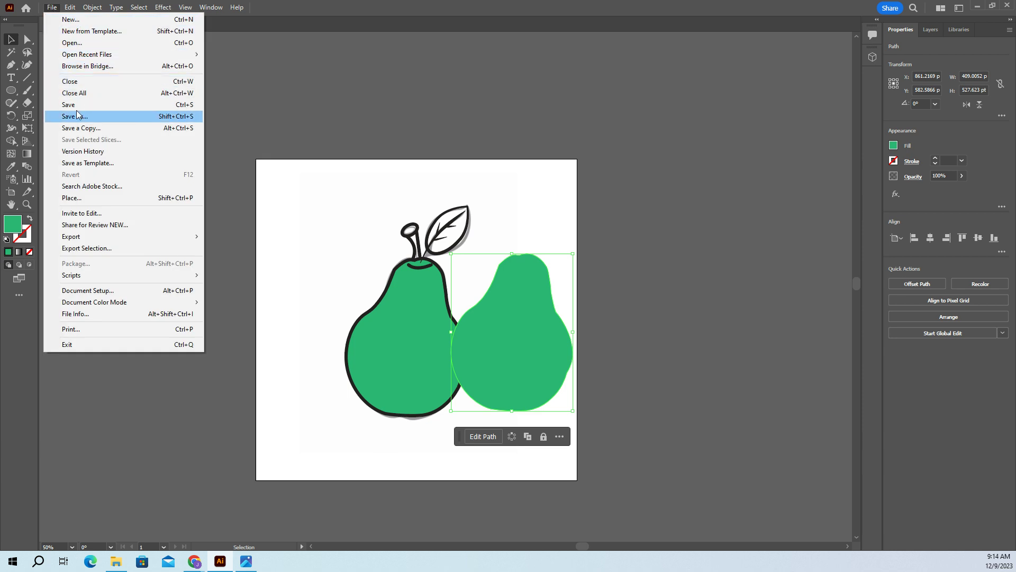
pyautogui.click(70, 7)
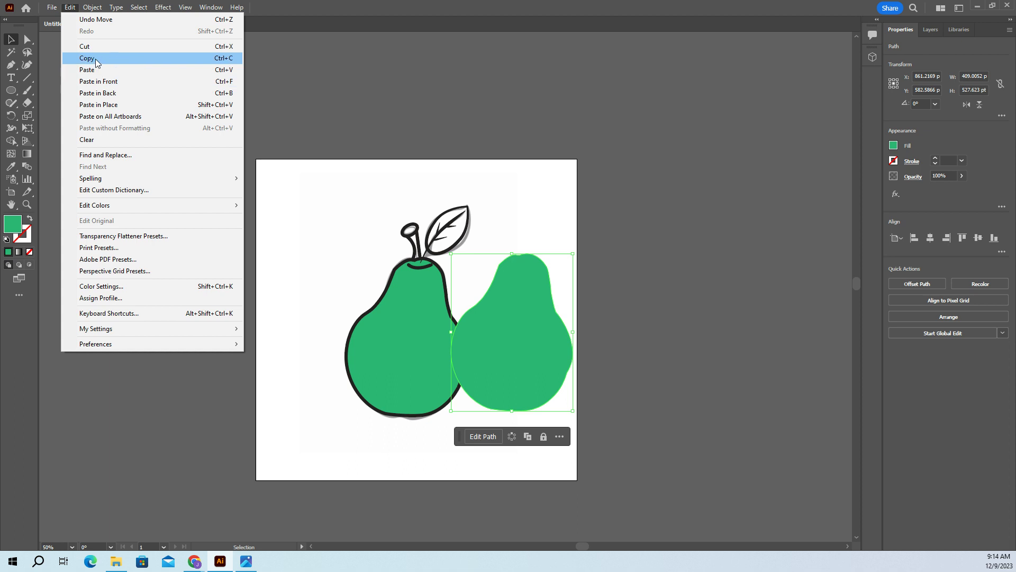
pyautogui.click(69, 58)
pyautogui.click(53, 8)
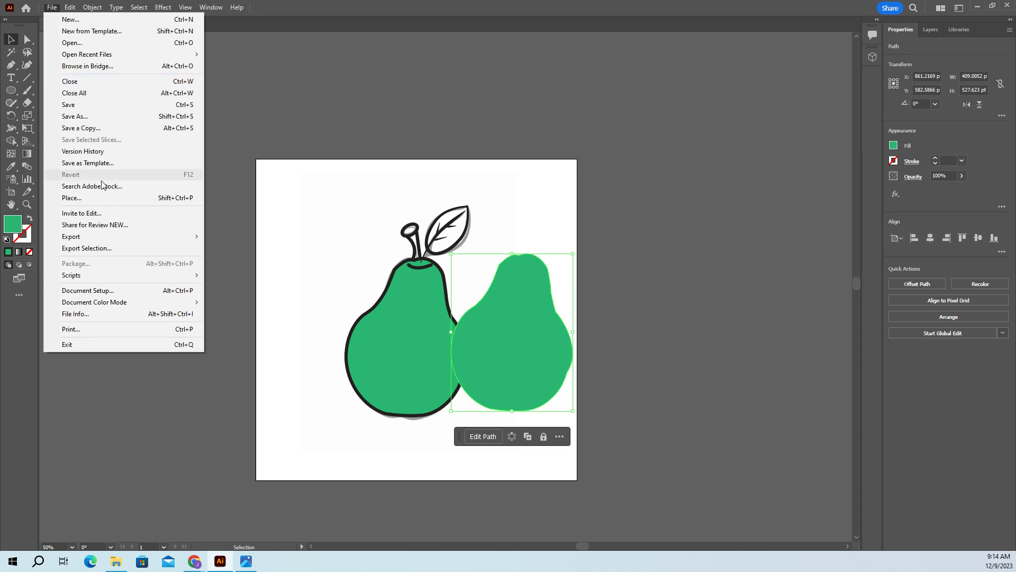
pyautogui.moveTo(70, 7)
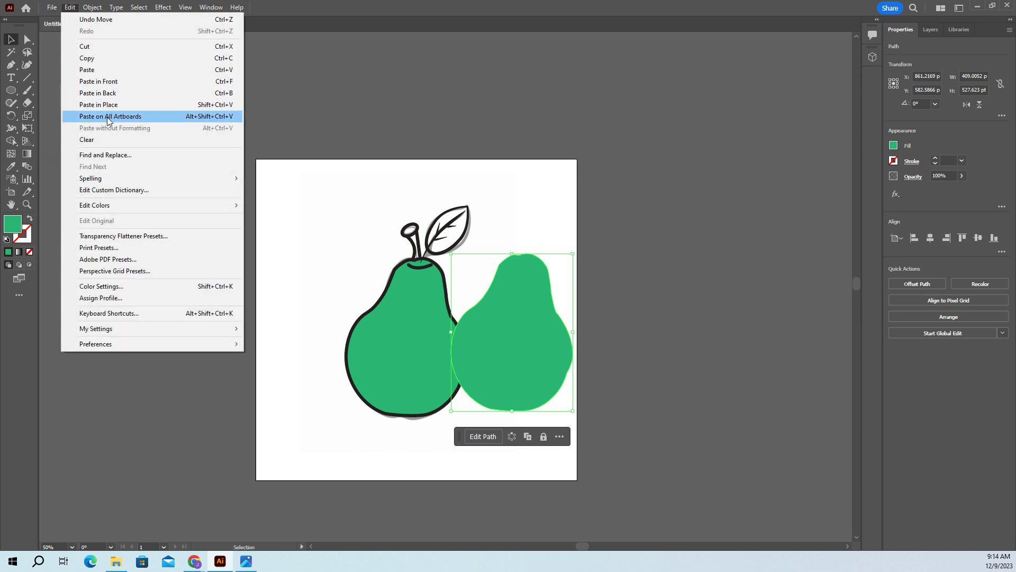
pyautogui.click(117, 85)
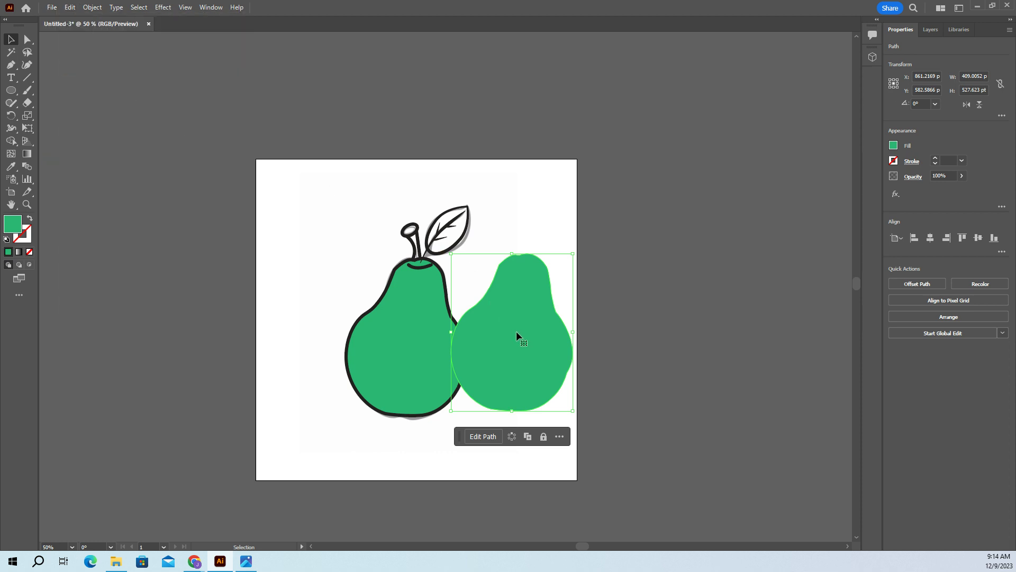
# Offset the front copy slightly to the right and down, and subtract it from the pear behind with Minus Front.
pyautogui.moveTo(510, 340)
pyautogui.mouseDown()
pyautogui.moveTo(529, 343)
pyautogui.moveTo(521, 336)
pyautogui.mouseUp()
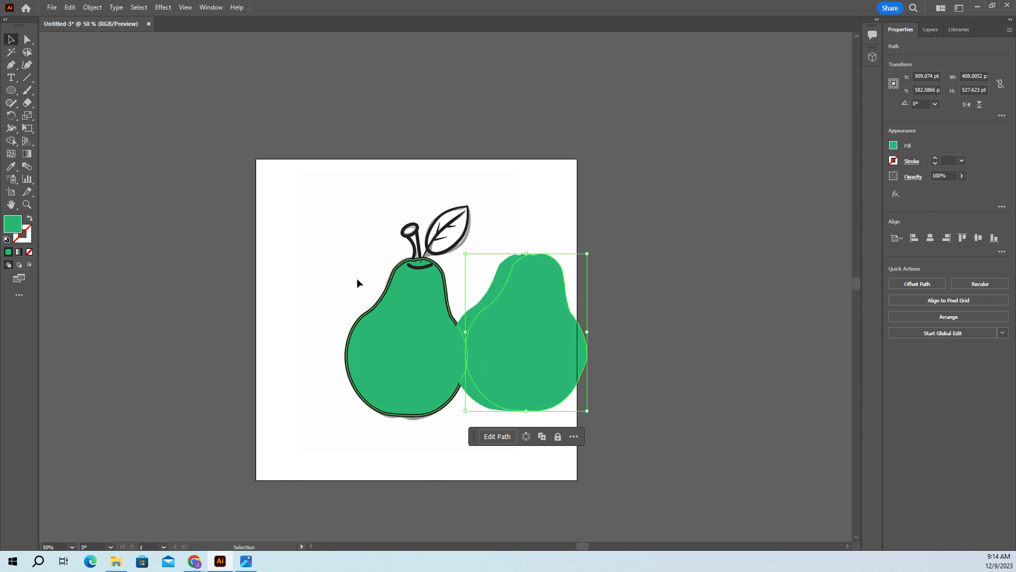
pyautogui.moveTo(529, 360)
pyautogui.mouseDown()
pyautogui.moveTo(598, 312)
pyautogui.moveTo(522, 354)
pyautogui.mouseUp()
pyautogui.click(485, 301)
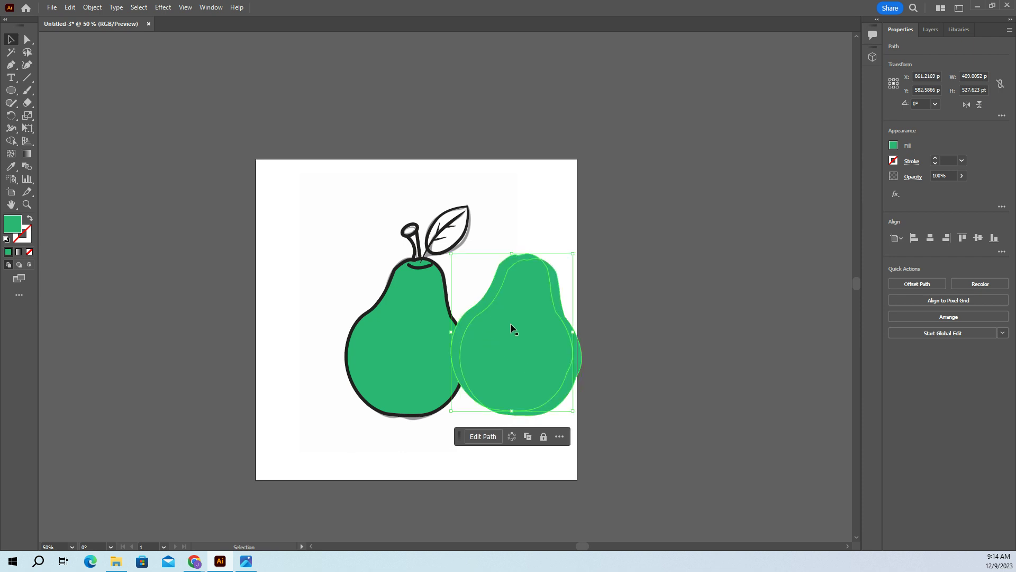
pyautogui.keyDown('shift'); pyautogui.click(519, 342); pyautogui.keyUp('shift')
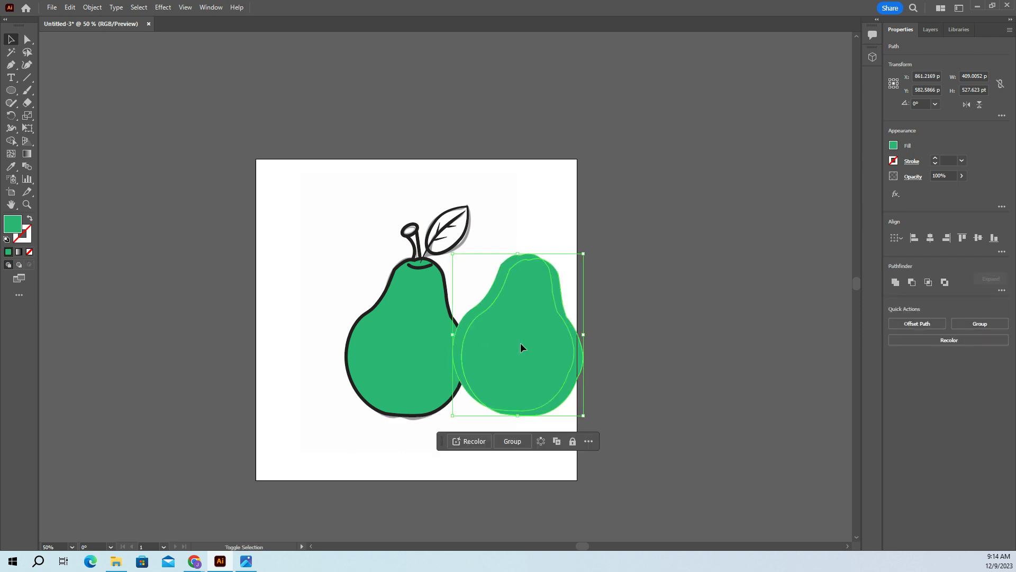
pyautogui.click(910, 282)
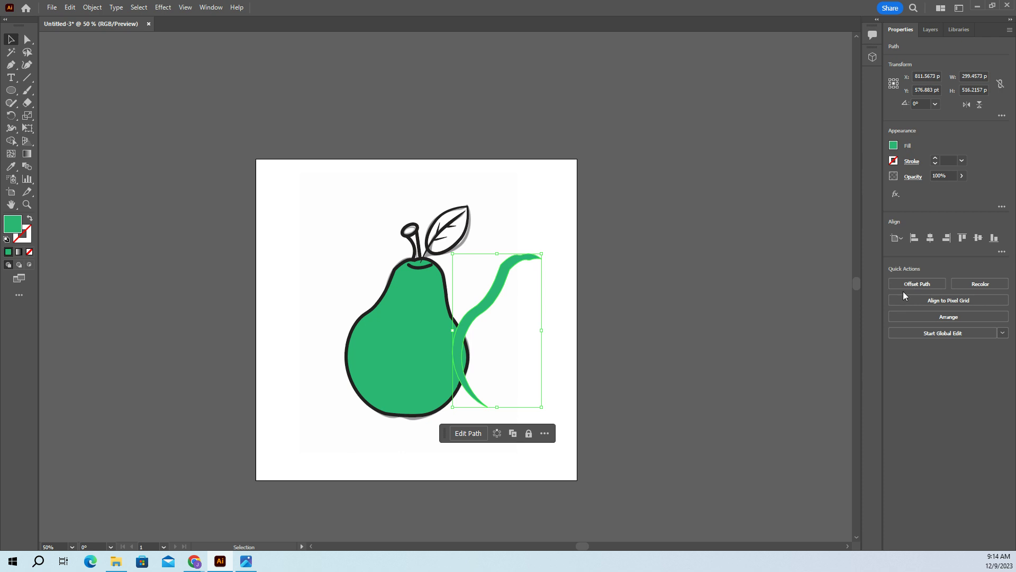
# Fill the remaining crescent strip with yellow and place it along the inside of the original pear's left edge.
pyautogui.moveTo(479, 301)
pyautogui.mouseDown()
pyautogui.moveTo(427, 315)
pyautogui.moveTo(380, 311)
pyautogui.moveTo(475, 316)
pyautogui.mouseUp()
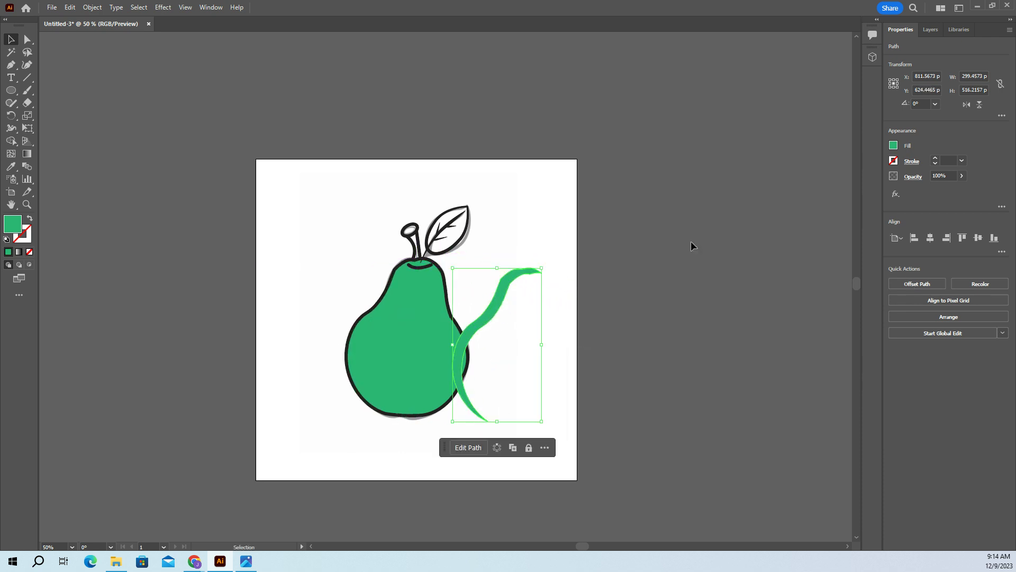
pyautogui.click(893, 145)
pyautogui.click(815, 183)
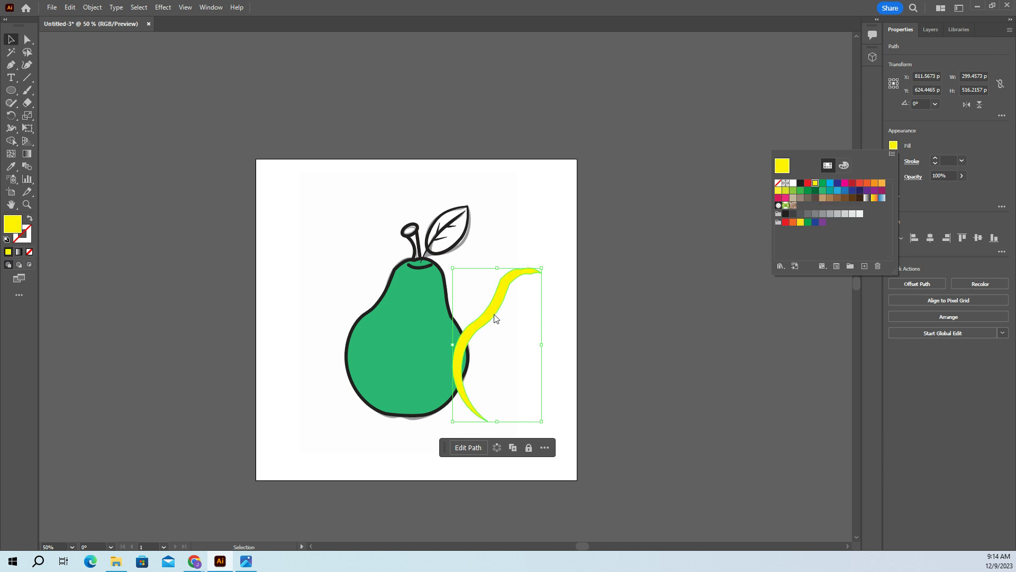
pyautogui.click(480, 310)
pyautogui.moveTo(485, 314); pyautogui.dragTo(383, 298)
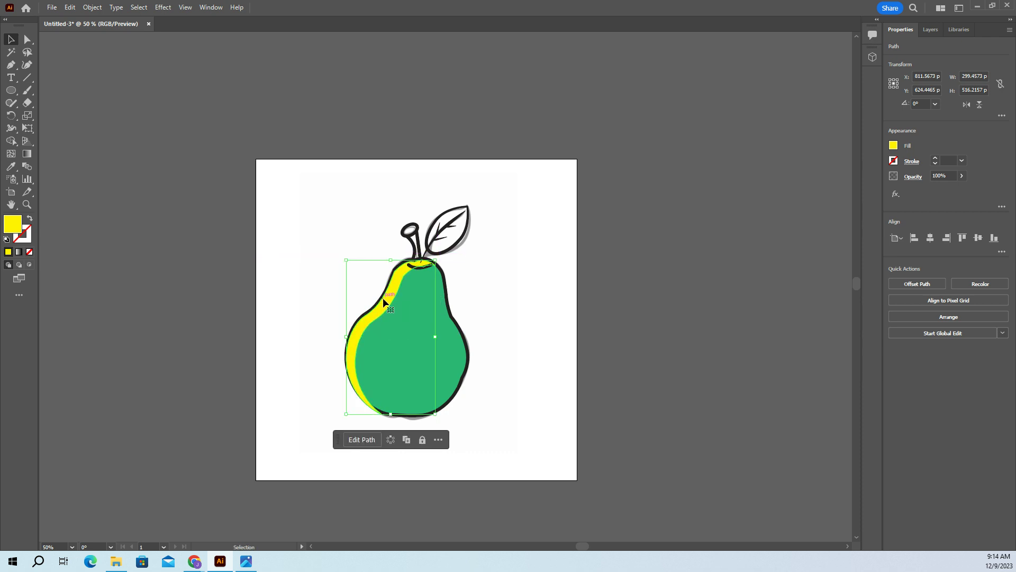
# Recolor the crescent strip on the pear, comparing dark green and lime green, and settle on bright green.
pyautogui.click(894, 146)
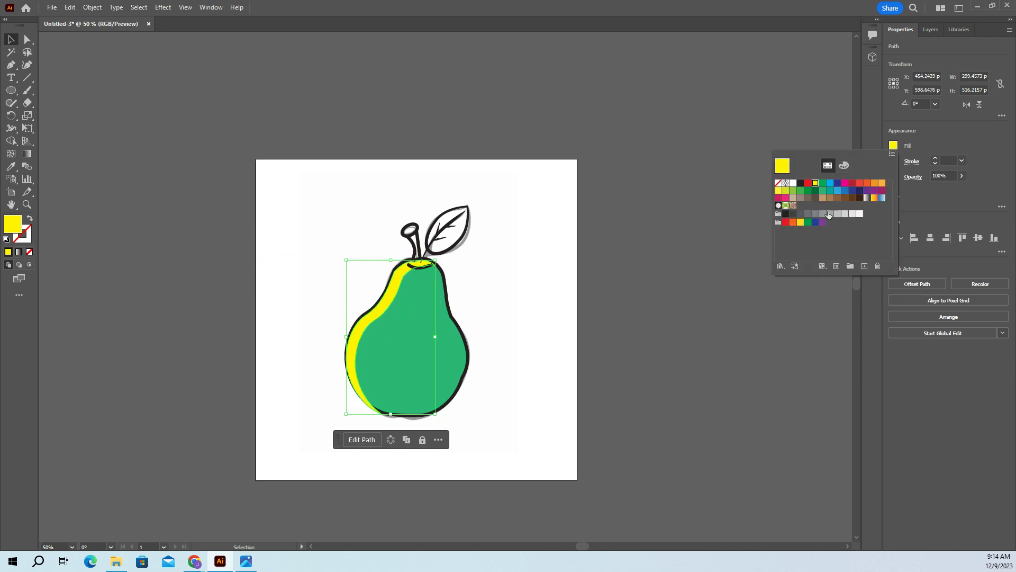
pyautogui.click(800, 190)
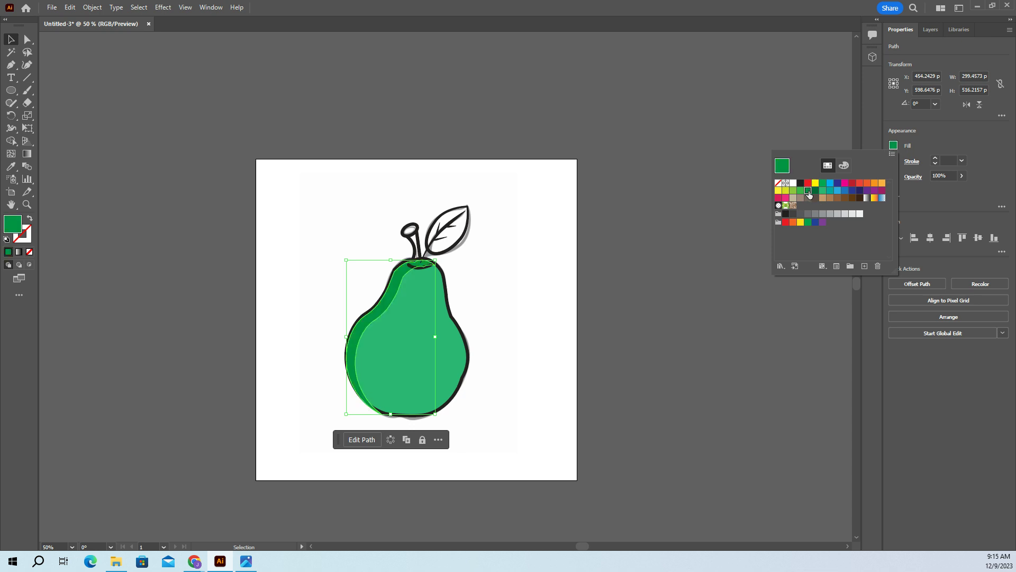
pyautogui.click(793, 191)
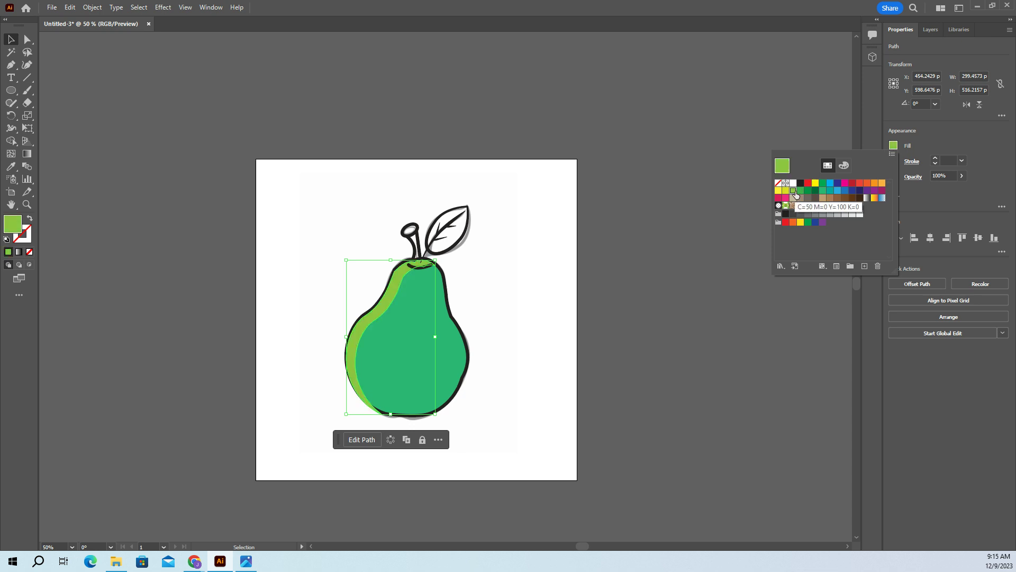
pyautogui.click(801, 192)
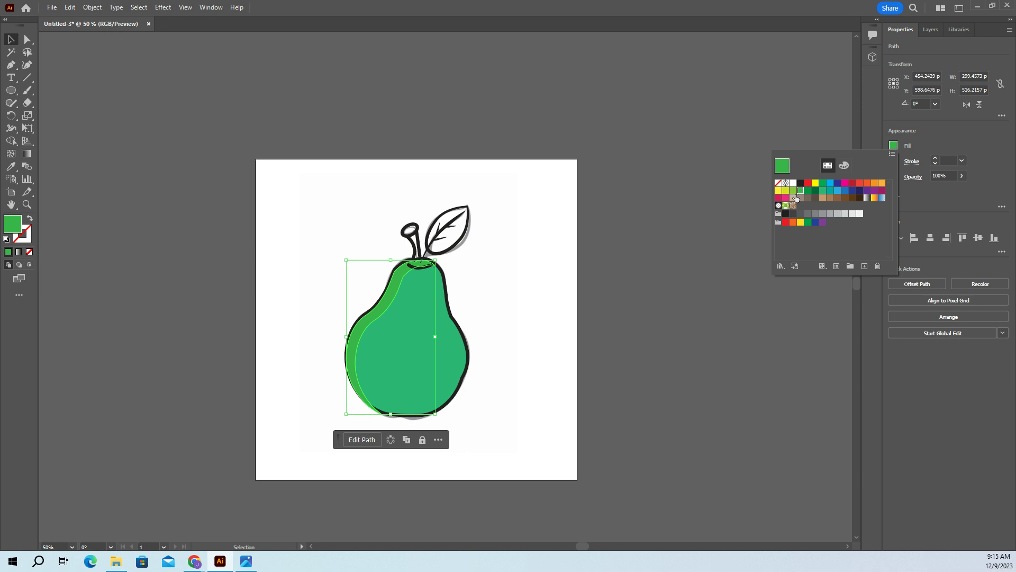
# Recolor the crescent strip along the pear's left edge with the lime green swatch and deselect it.
pyautogui.click(793, 191)
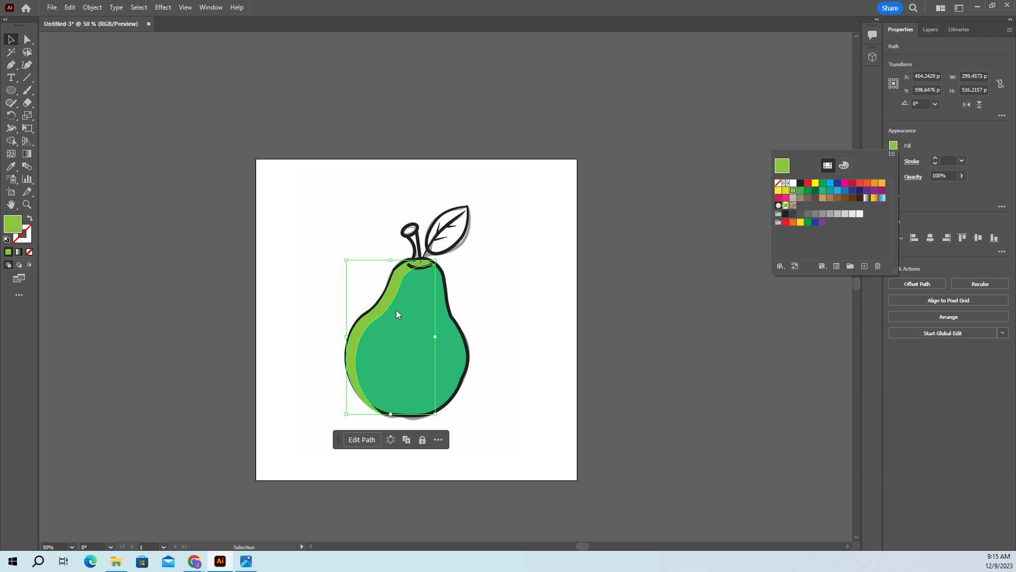
pyautogui.click(504, 322)
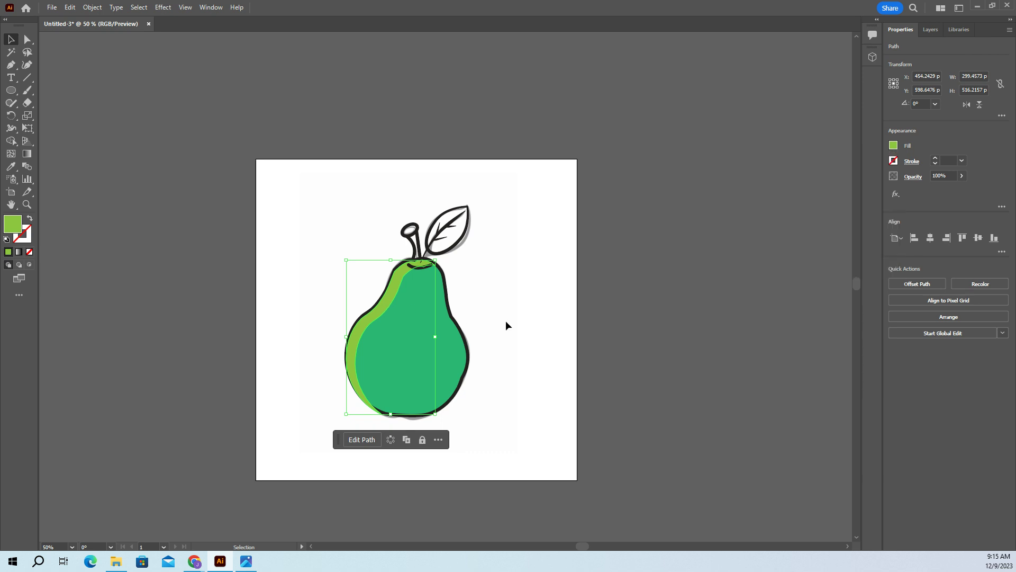
pyautogui.click(517, 323)
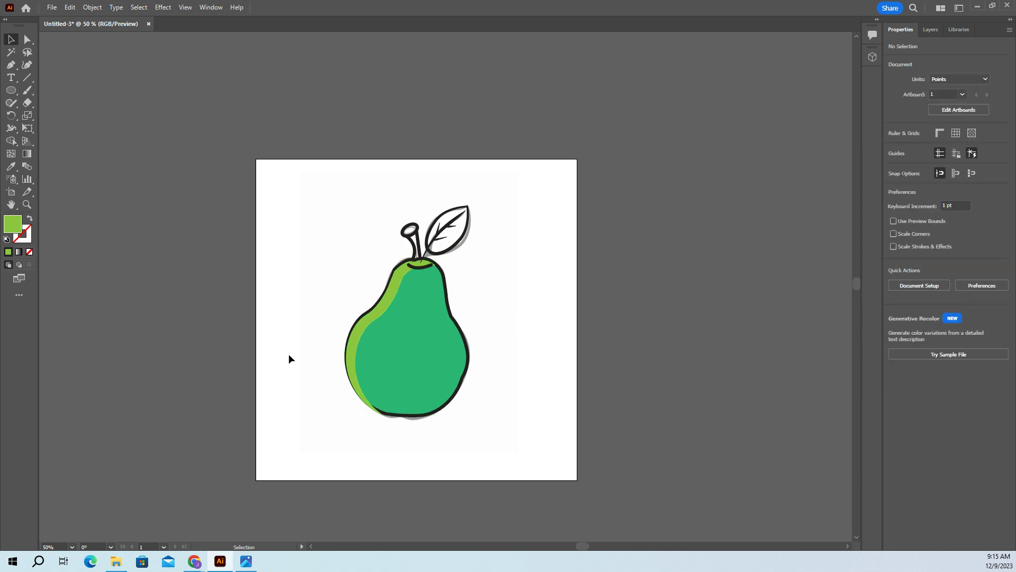
# Paste the strokeless pear copy just above the pear in the layer stack and place it level with the original, overlapping its right side.
pyautogui.click(411, 365)
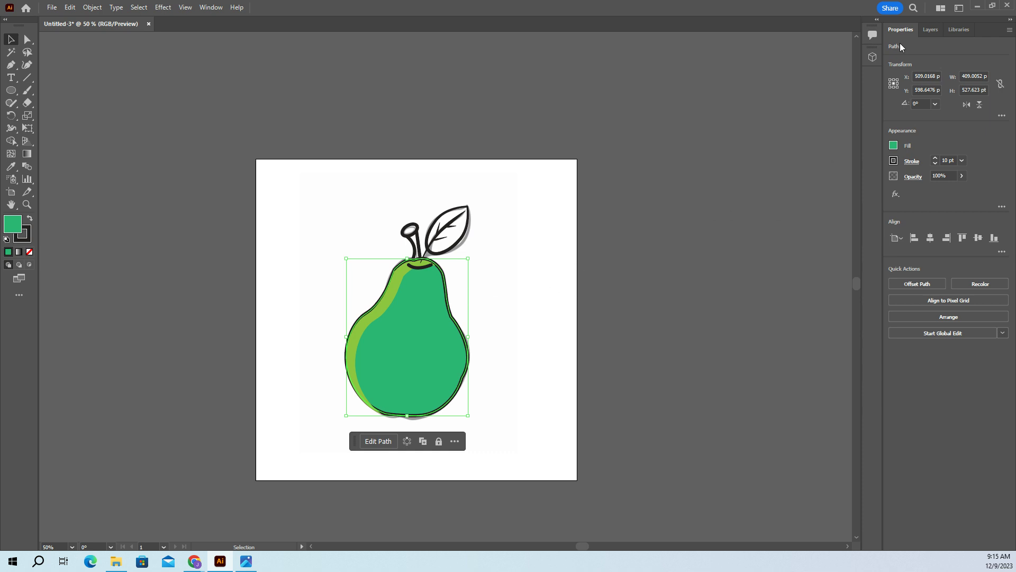
pyautogui.click(931, 30)
pyautogui.click(956, 212)
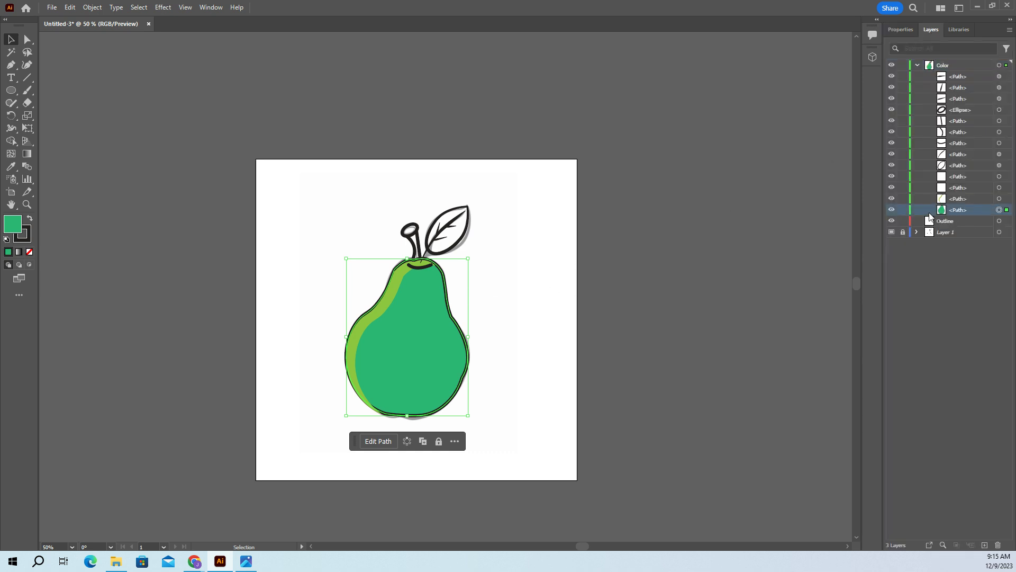
pyautogui.click(70, 7)
pyautogui.click(122, 84)
pyautogui.moveTo(517, 321)
pyautogui.mouseDown()
pyautogui.moveTo(530, 335)
pyautogui.moveTo(514, 294)
pyautogui.moveTo(521, 303)
pyautogui.mouseUp()
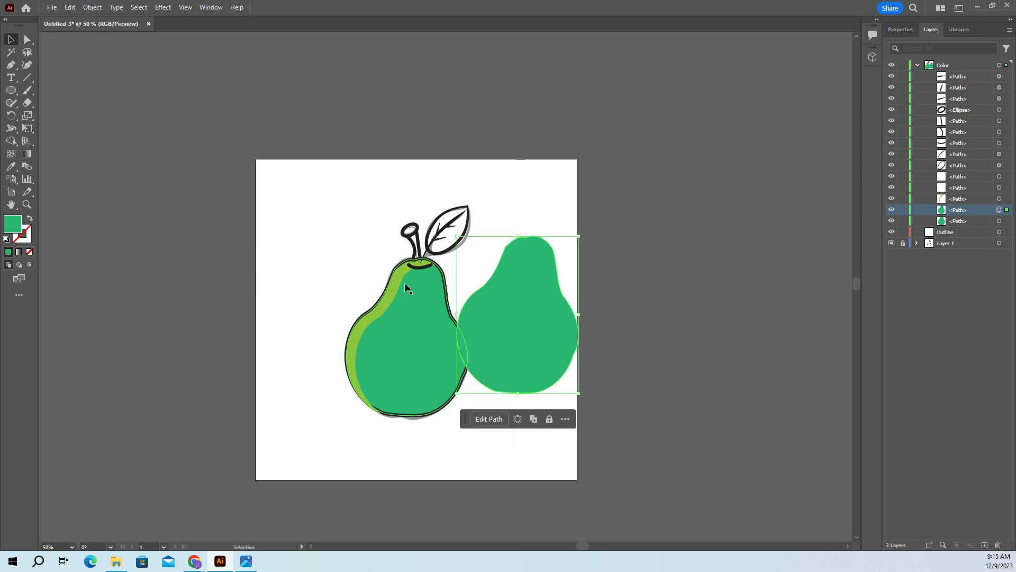
pyautogui.moveTo(537, 353); pyautogui.dragTo(513, 376)
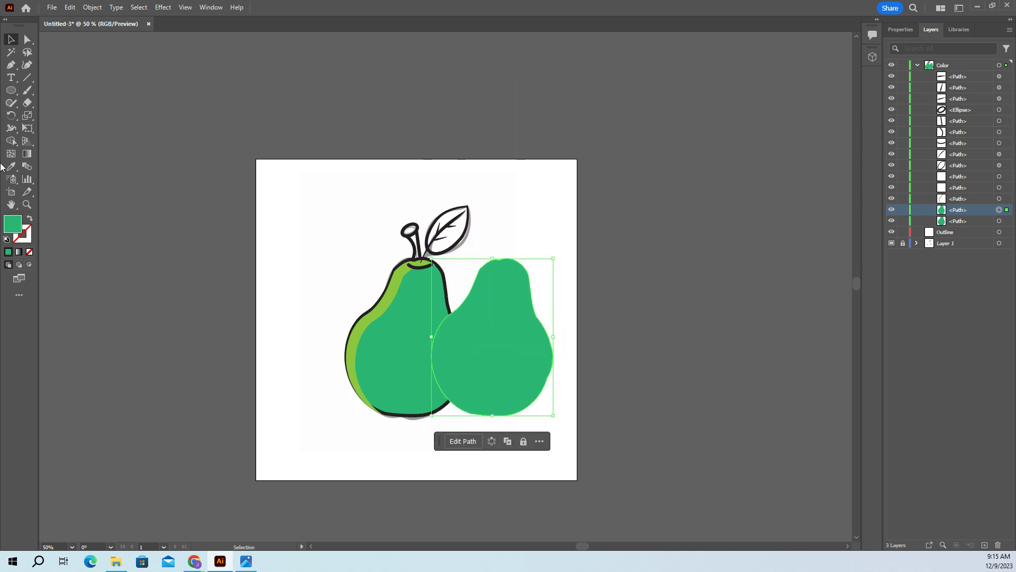
# Draw an ellipse about 506 by 525 pt and position it over the lower right part of the pear copy.
pyautogui.click(11, 90)
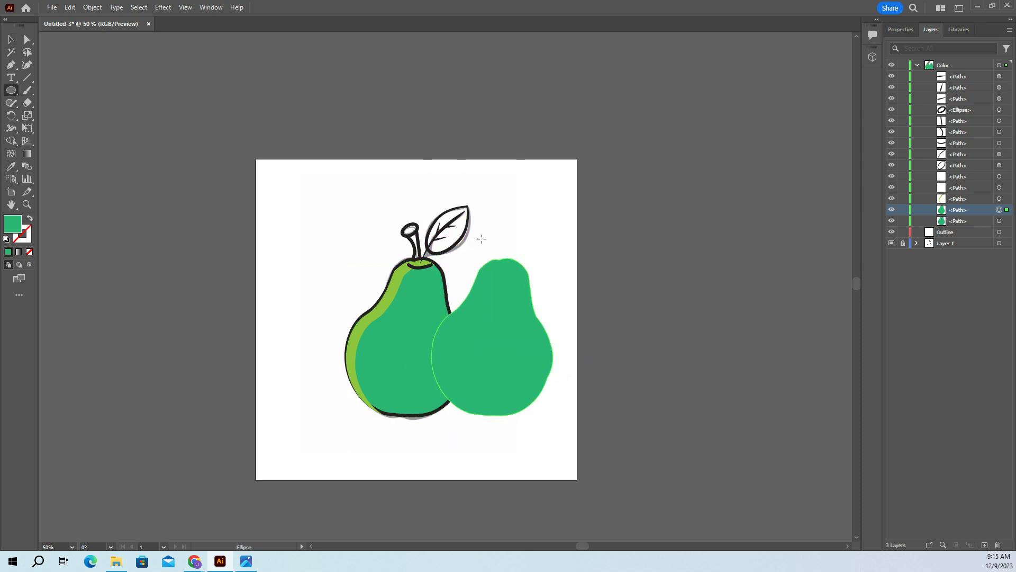
pyautogui.moveTo(518, 312); pyautogui.dragTo(669, 467)
pyautogui.moveTo(595, 395); pyautogui.dragTo(542, 381)
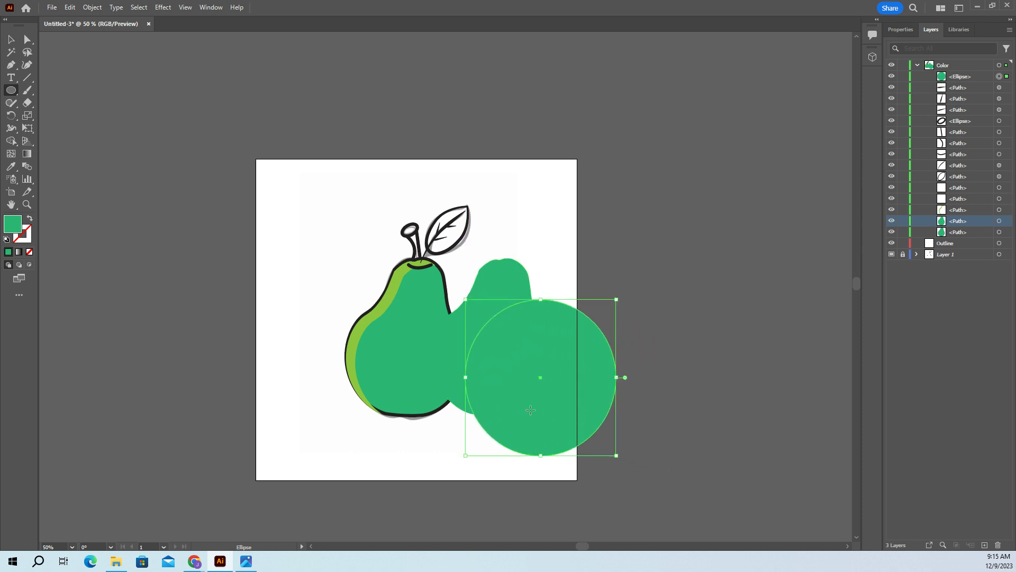
# Fill the ellipse with lime green after trying dark green and other swatches.
pyautogui.click(900, 30)
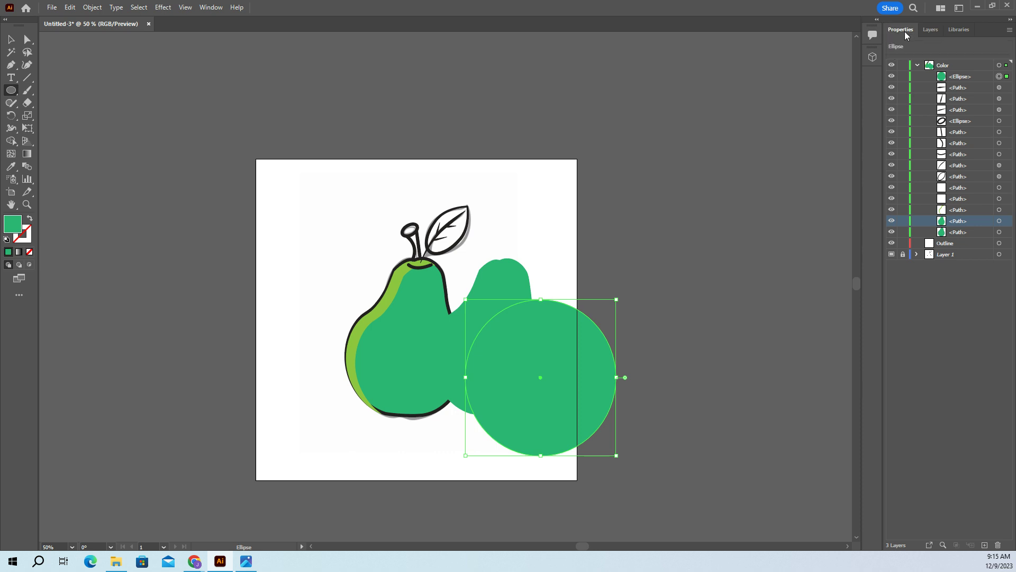
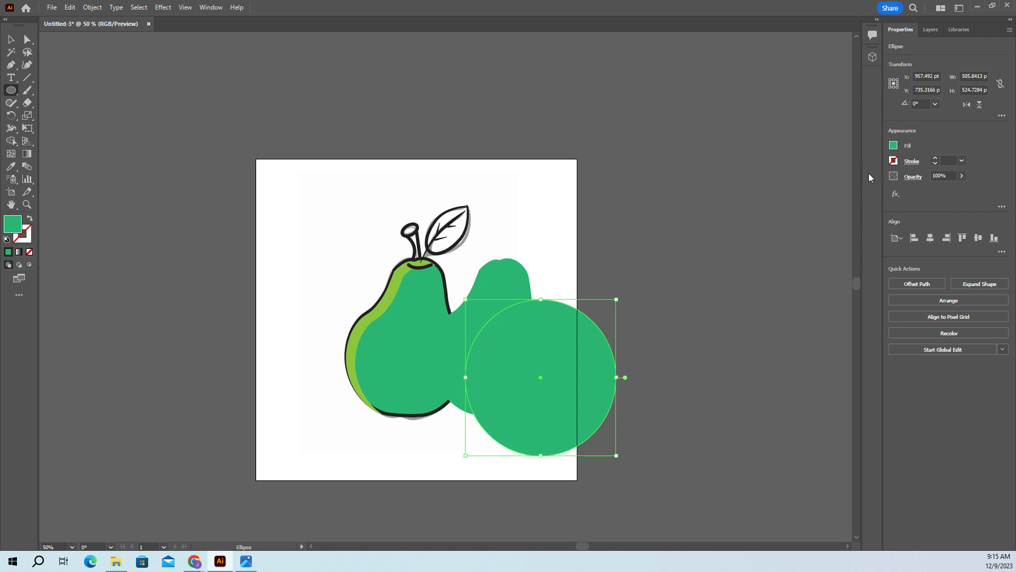
pyautogui.click(893, 145)
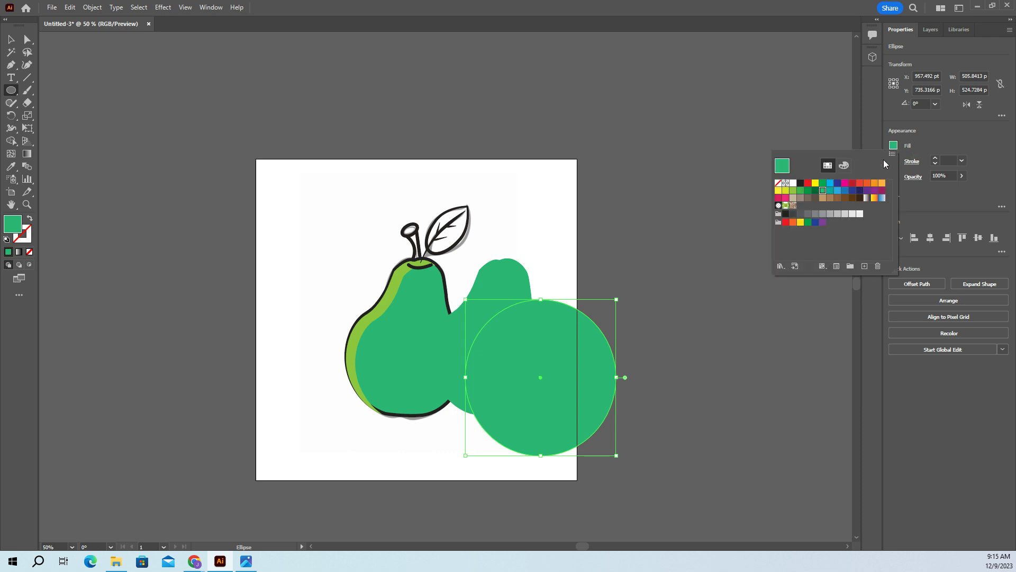
pyautogui.click(807, 191)
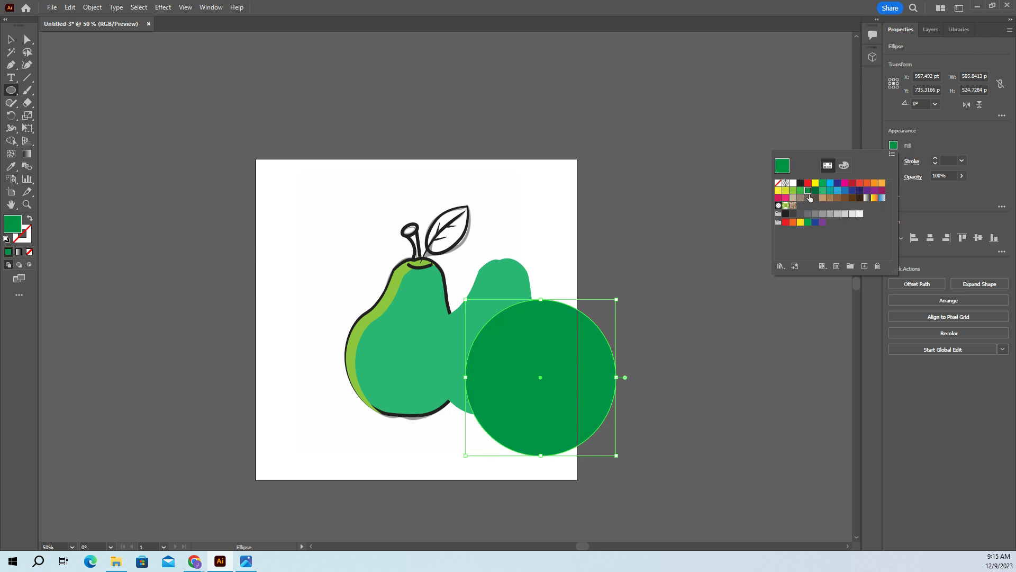
pyautogui.click(882, 183)
pyautogui.click(875, 183)
pyautogui.click(800, 191)
pyautogui.click(793, 191)
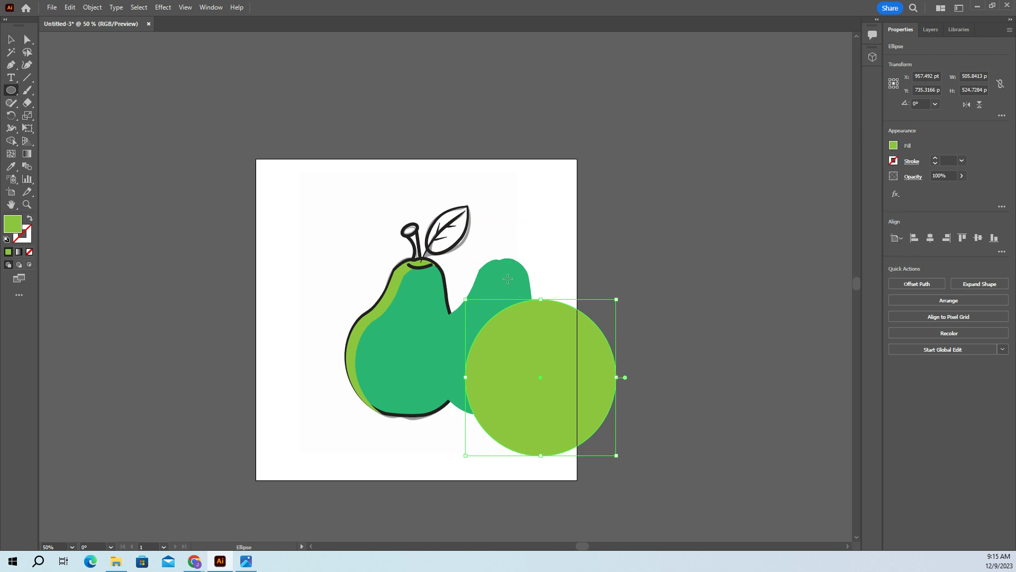
# Intersect the ellipse with the pear copy and place the remaining shape inside the original pear's lower right side.
pyautogui.click(523, 228)
pyautogui.click(538, 302)
pyautogui.press('v')
pyautogui.click(505, 228)
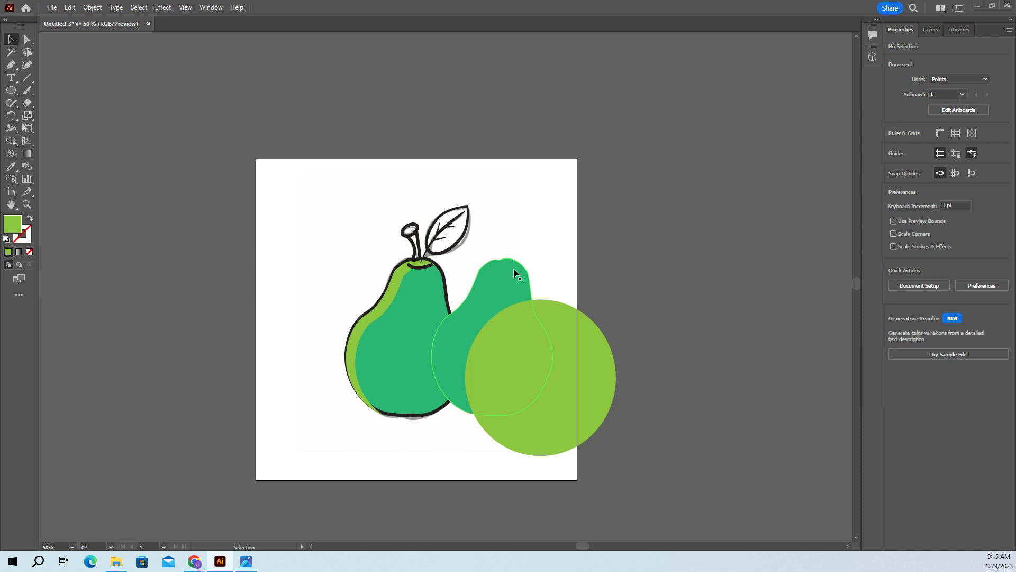
pyautogui.click(514, 285)
pyautogui.keyDown('shift'); pyautogui.click(586, 412); pyautogui.keyUp('shift')
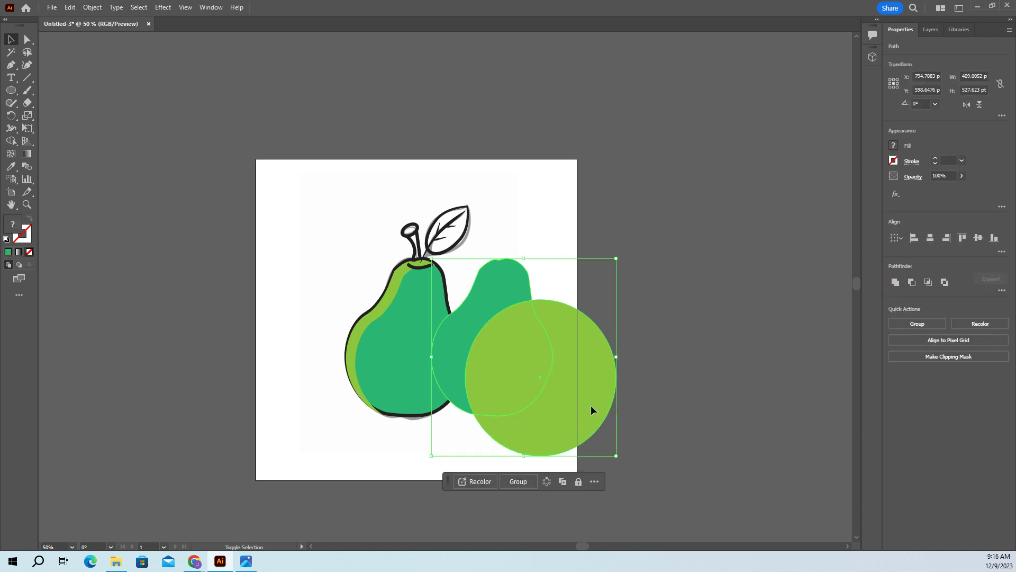
pyautogui.click(928, 282)
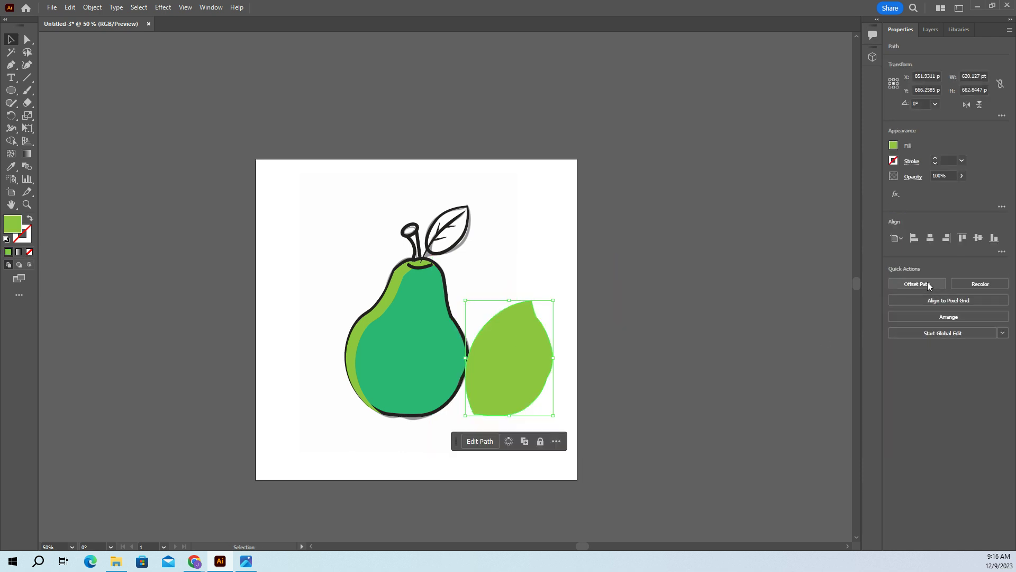
pyautogui.moveTo(523, 389); pyautogui.dragTo(437, 371)
pyautogui.click(520, 337)
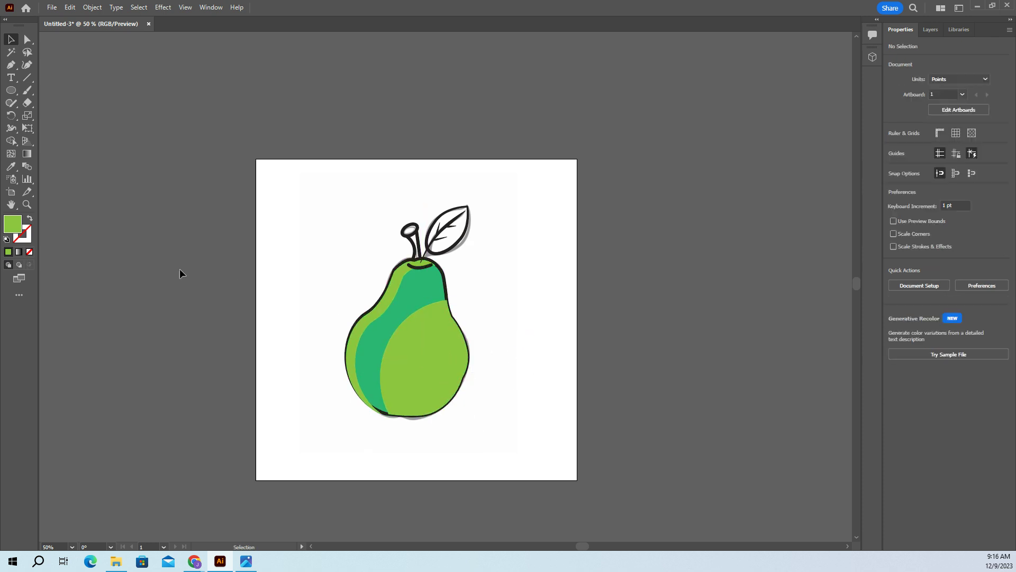
# Delete the crescent strip from the pear's left edge and fill the pear body with the white-to-black linear gradient.
pyautogui.moveTo(361, 322); pyautogui.dragTo(274, 272)
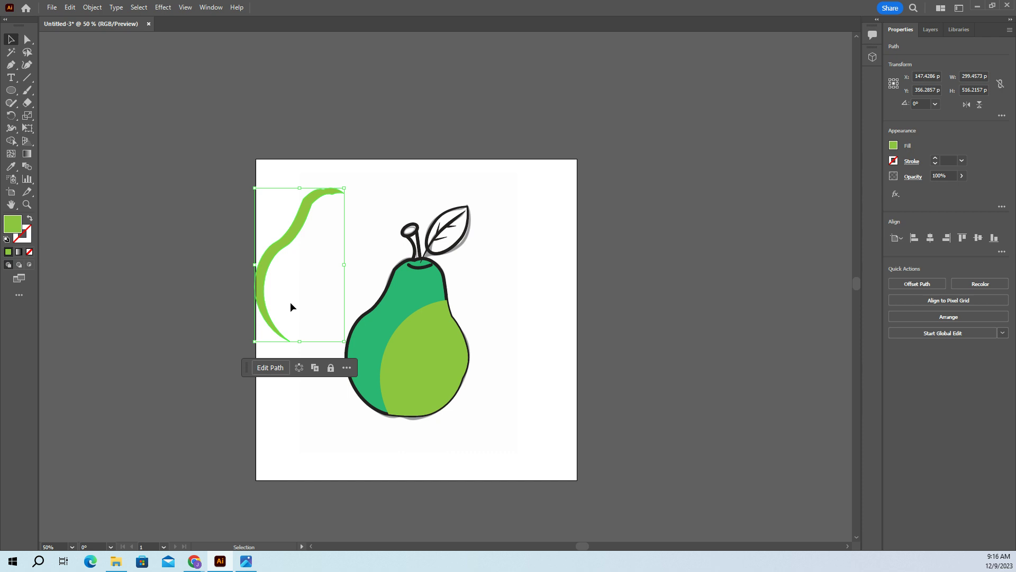
pyautogui.press('Delete')
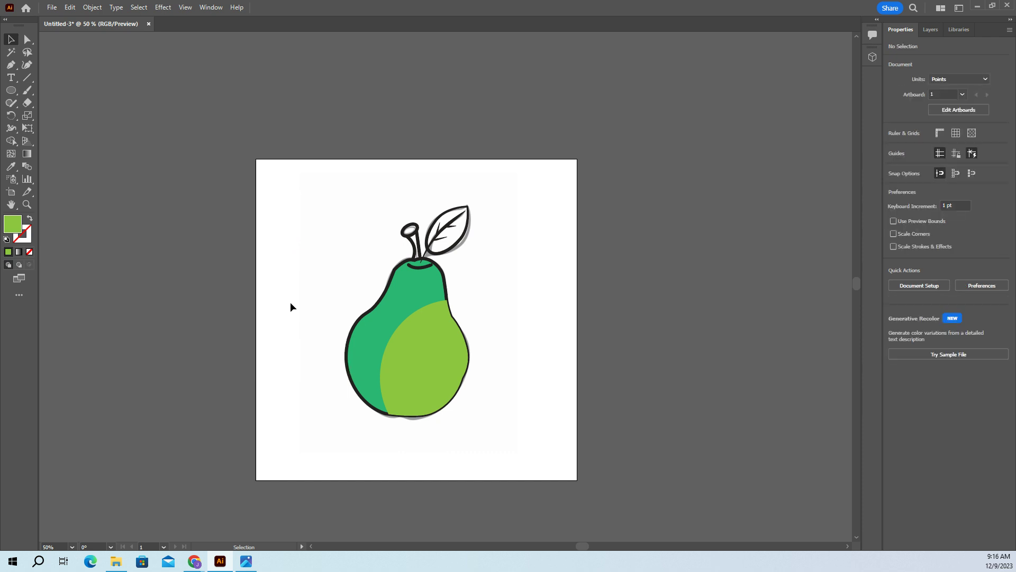
pyautogui.click(403, 304)
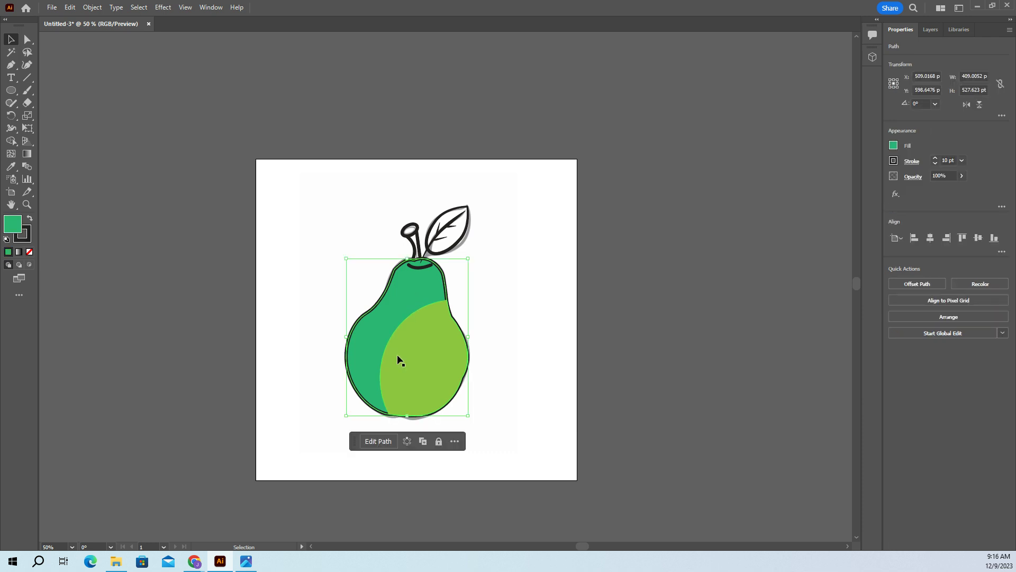
pyautogui.click(893, 146)
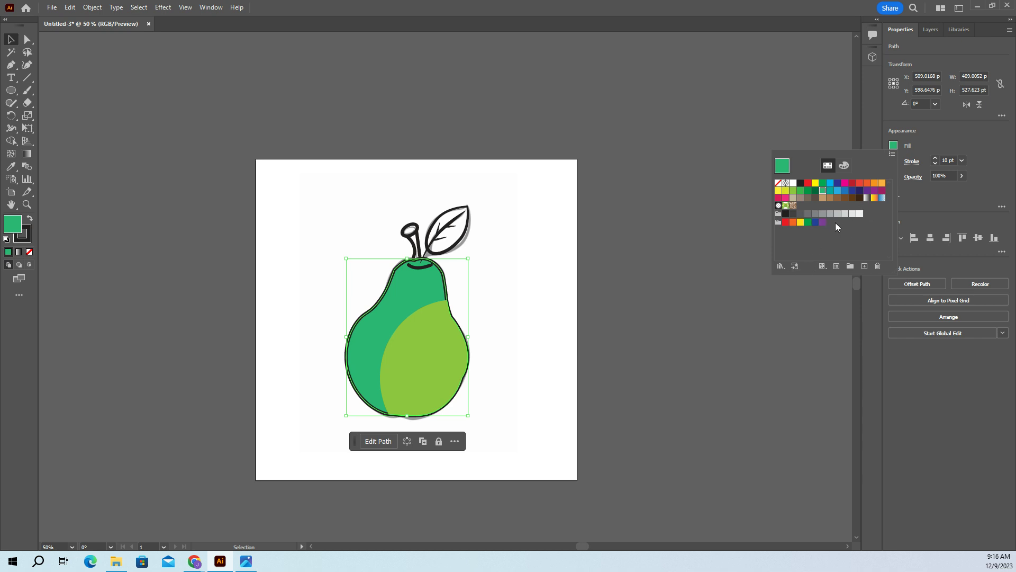
pyautogui.click(866, 198)
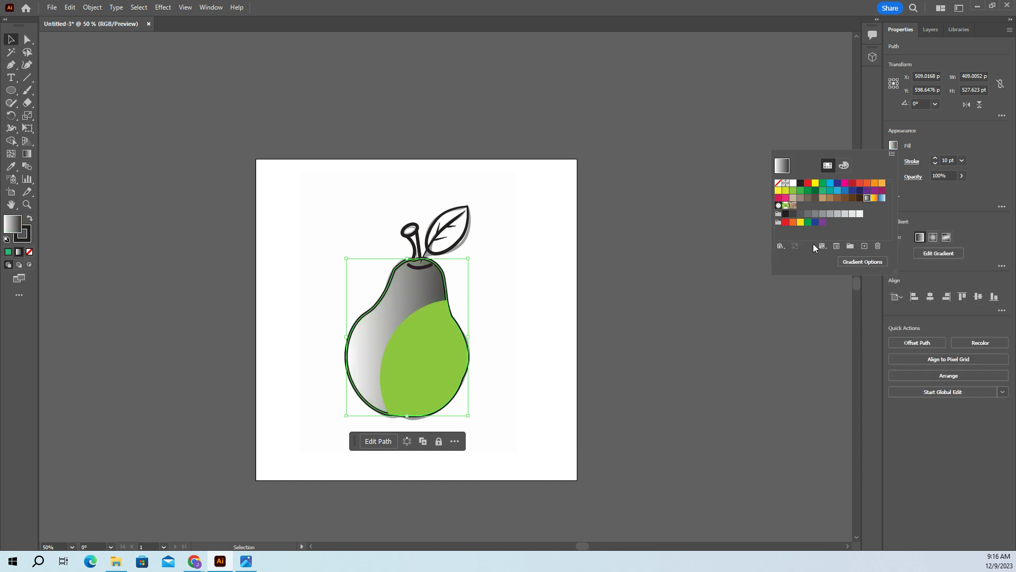
# Change the white stop of the pear's gradient to light lime green, hex BBFF55.
pyautogui.click(856, 263)
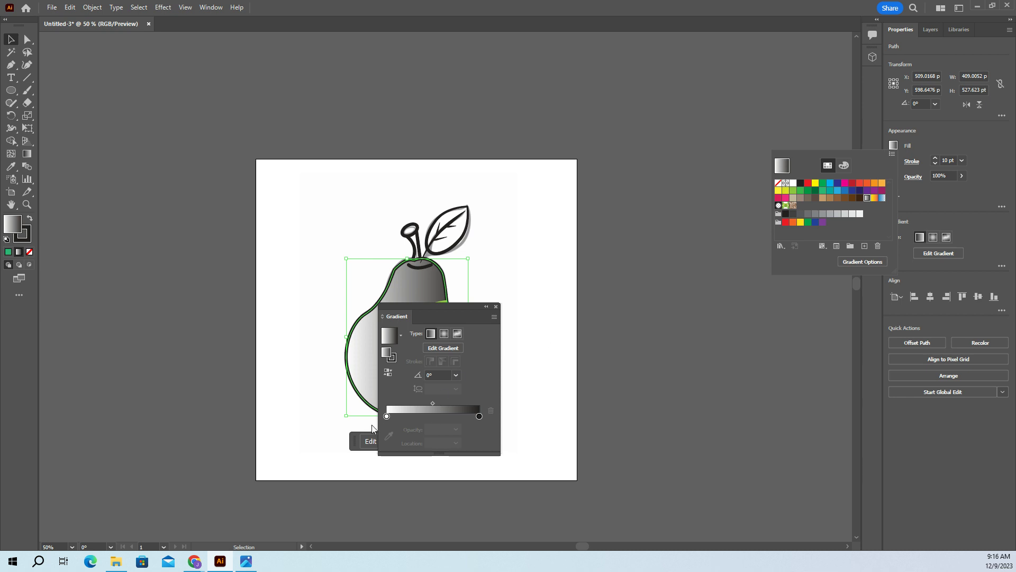
pyautogui.doubleClick(387, 416)
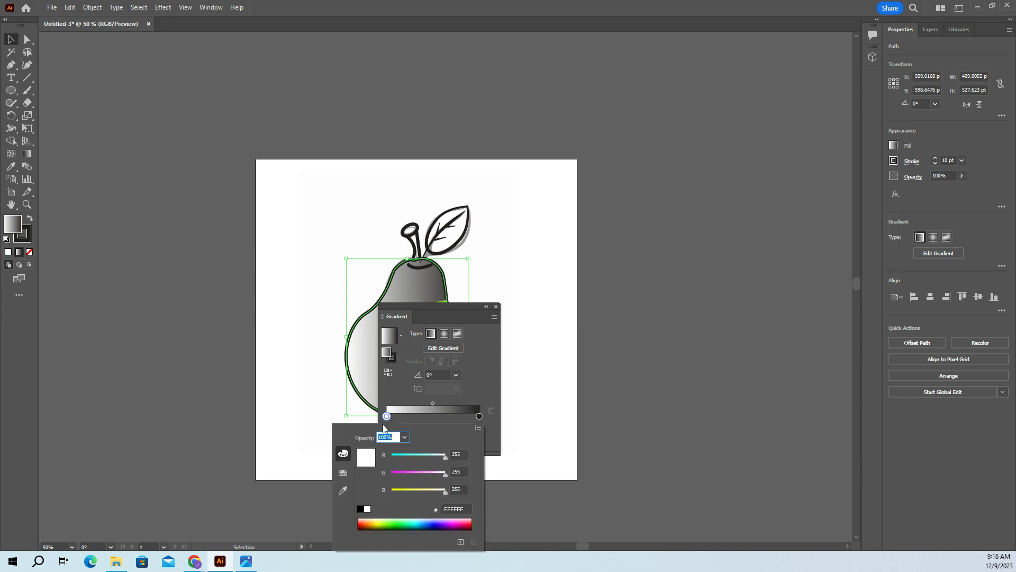
pyautogui.click(396, 521)
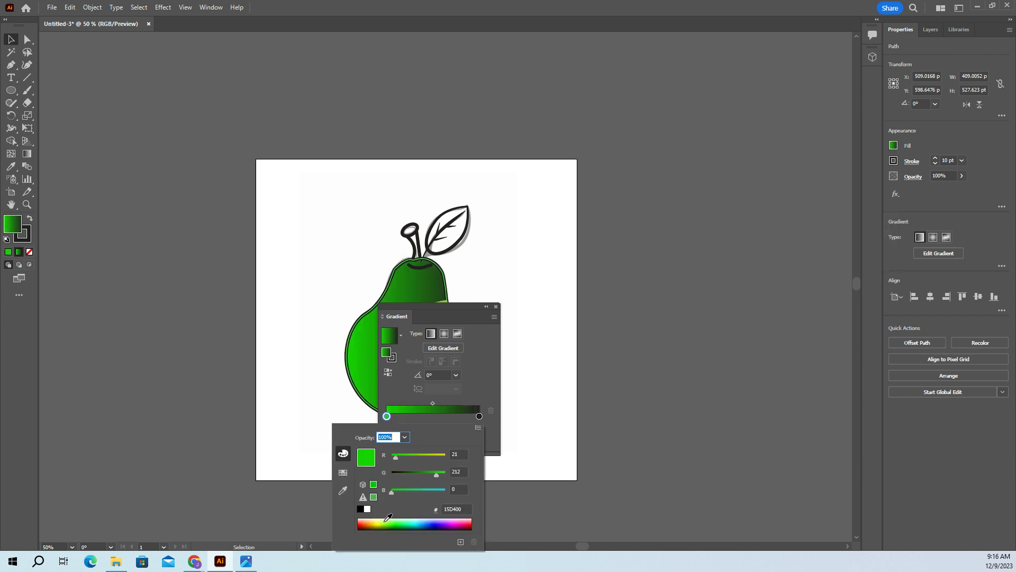
pyautogui.click(387, 521)
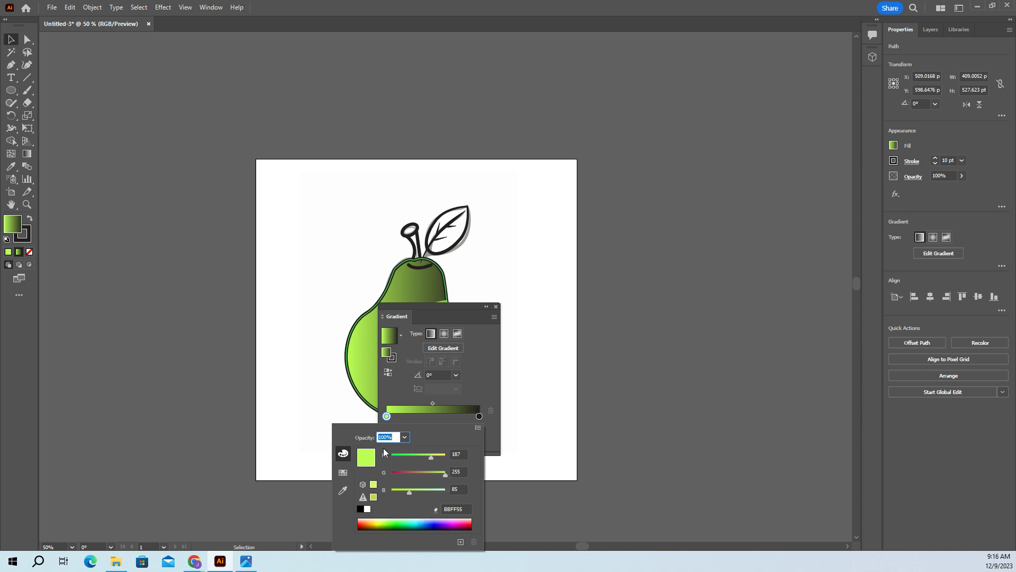
pyautogui.click(343, 472)
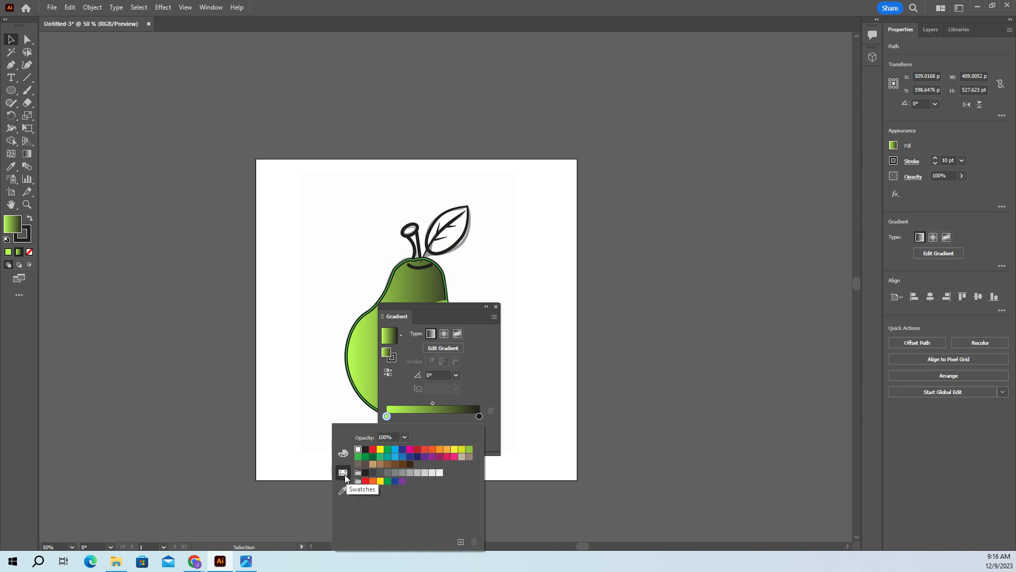
pyautogui.click(343, 490)
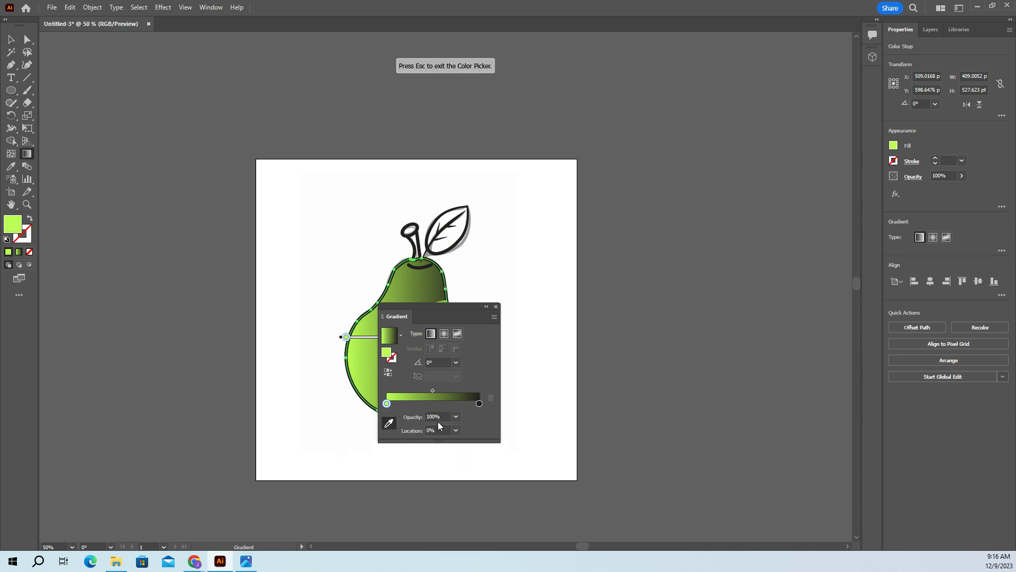
# Make the gradient radial, angle it to about 151.3° toward the upper left, and move the lime stop to about 48.6%.
pyautogui.moveTo(436, 307); pyautogui.dragTo(599, 200)
pyautogui.click(607, 227)
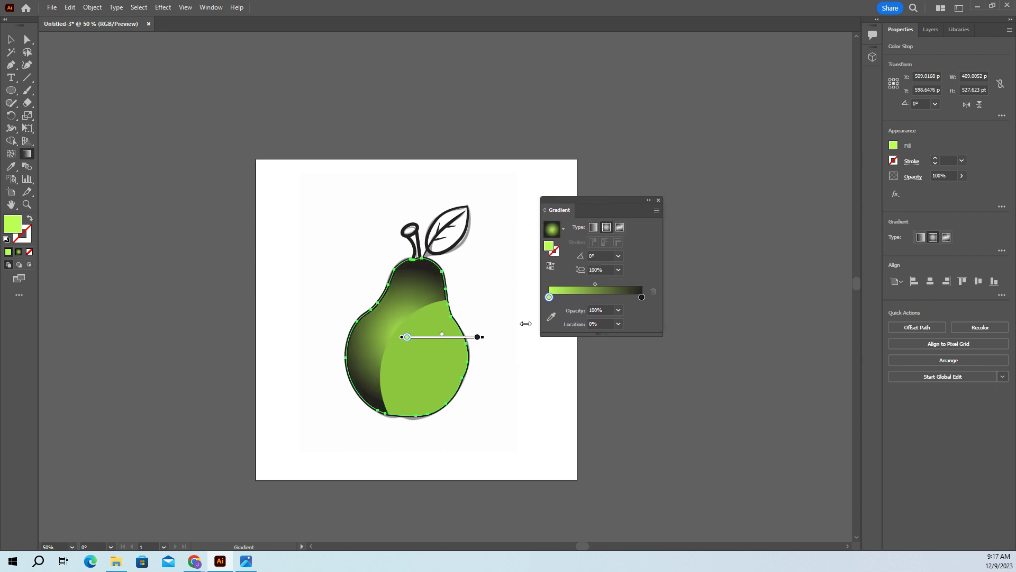
pyautogui.moveTo(407, 337); pyautogui.dragTo(438, 336)
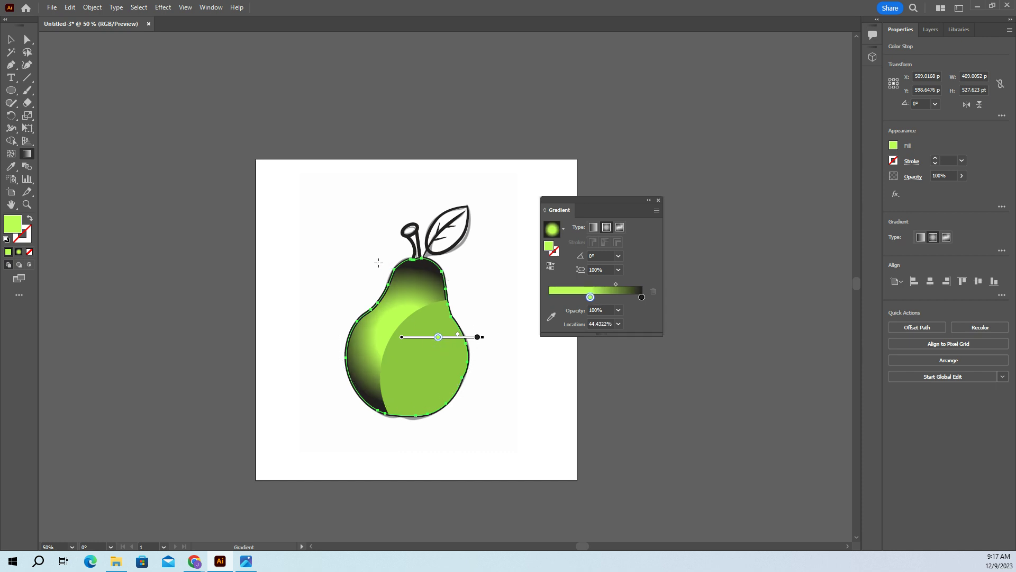
pyautogui.moveTo(383, 272)
pyautogui.mouseDown()
pyautogui.moveTo(308, 306)
pyautogui.moveTo(367, 394)
pyautogui.moveTo(413, 391)
pyautogui.moveTo(400, 392)
pyautogui.mouseUp()
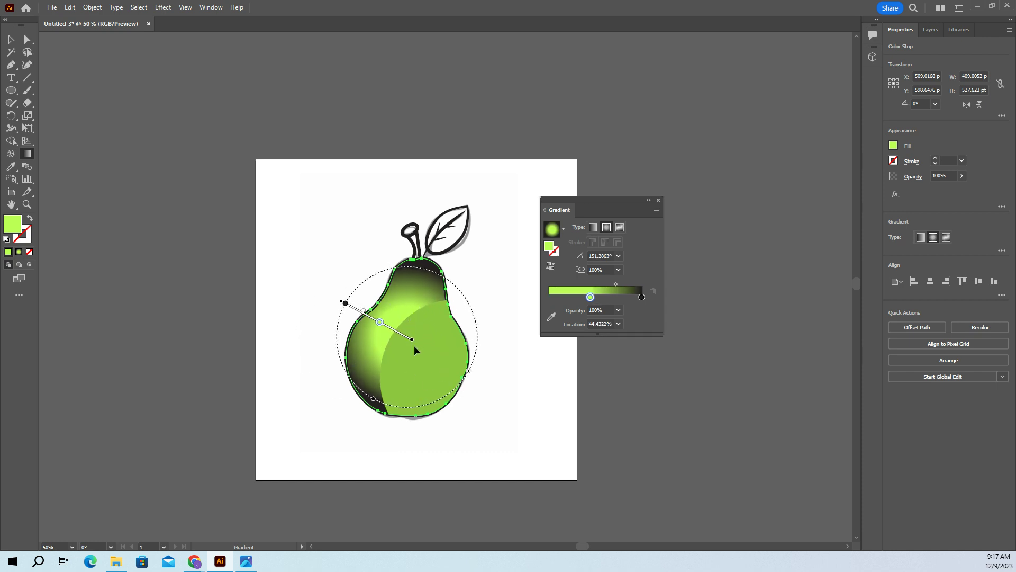
pyautogui.moveTo(380, 322)
pyautogui.mouseDown()
pyautogui.moveTo(341, 296)
pyautogui.moveTo(408, 324)
pyautogui.moveTo(382, 310)
pyautogui.mouseUp()
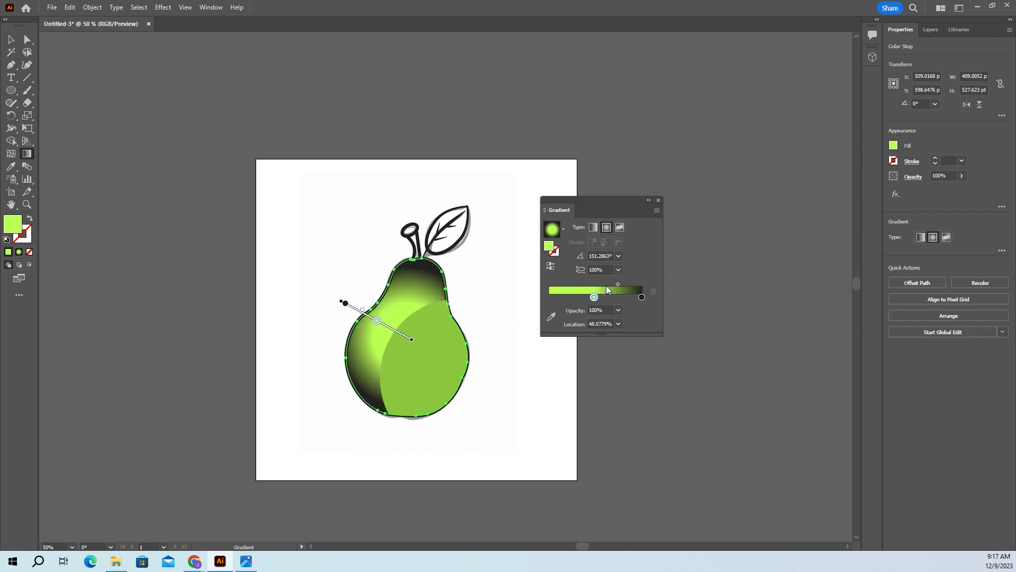
# Change the black outer stop of the pear's radial gradient to the lime green swatch.
pyautogui.click(642, 297)
pyautogui.doubleClick(641, 297)
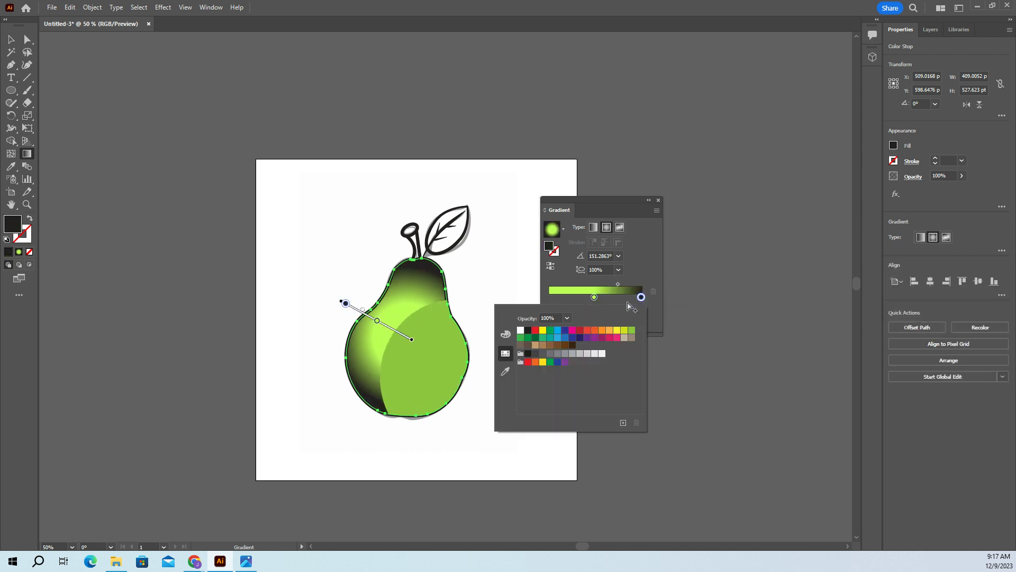
pyautogui.click(632, 330)
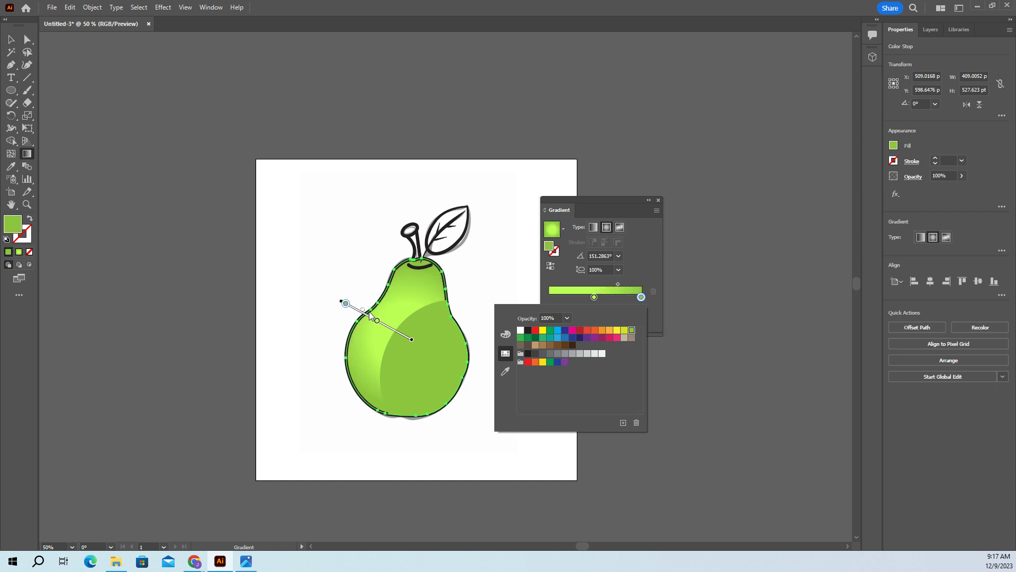
# Re-aim the pear's radial gradient from its neck upward at about 96.1° and move the lime stop to about 35.9%.
pyautogui.click(383, 322)
pyautogui.click(377, 322)
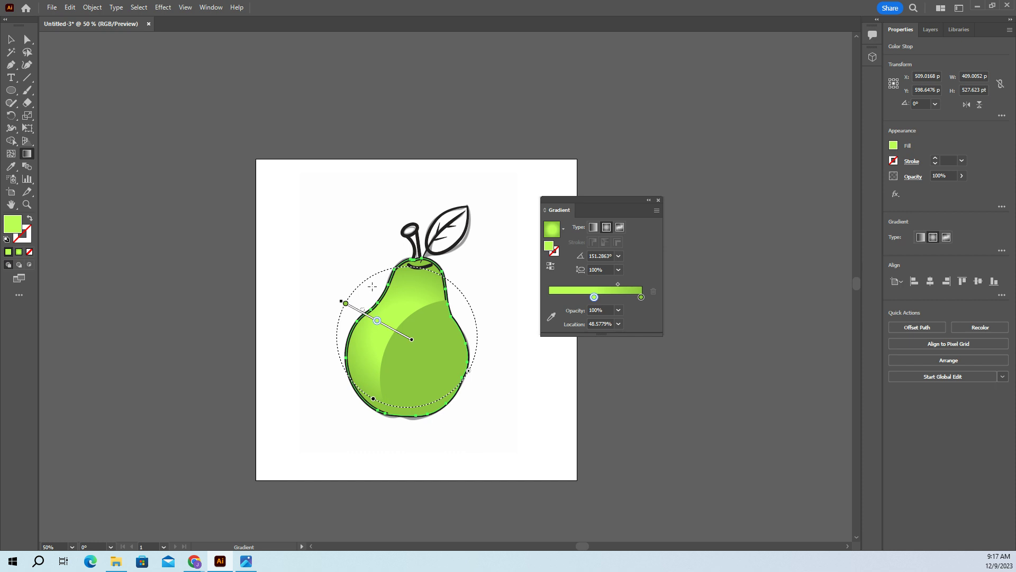
pyautogui.moveTo(376, 278)
pyautogui.mouseDown()
pyautogui.moveTo(365, 283)
pyautogui.moveTo(374, 277)
pyautogui.moveTo(321, 234)
pyautogui.moveTo(307, 200)
pyautogui.moveTo(347, 202)
pyautogui.moveTo(366, 180)
pyautogui.mouseUp()
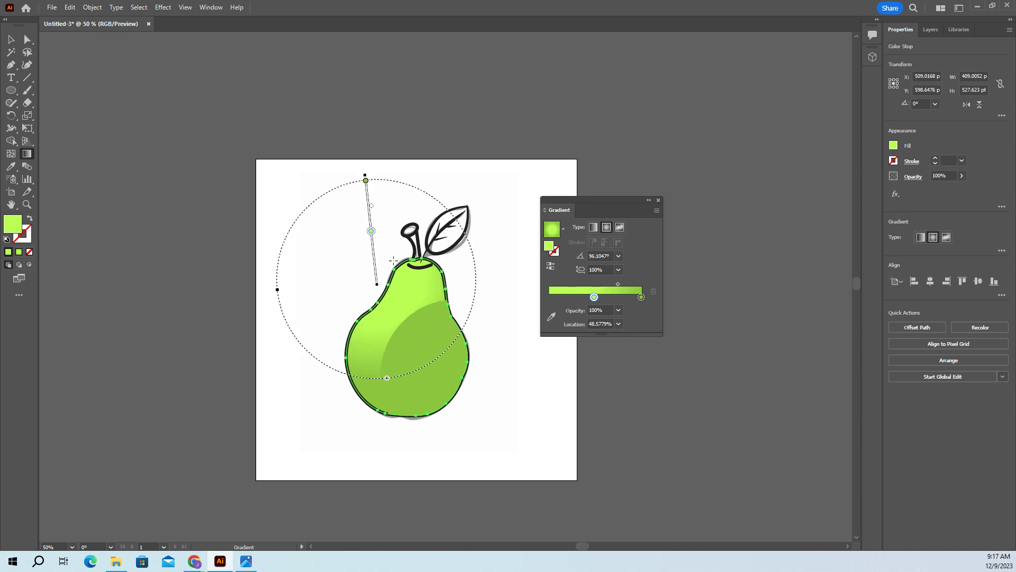
pyautogui.moveTo(371, 231); pyautogui.dragTo(373, 250)
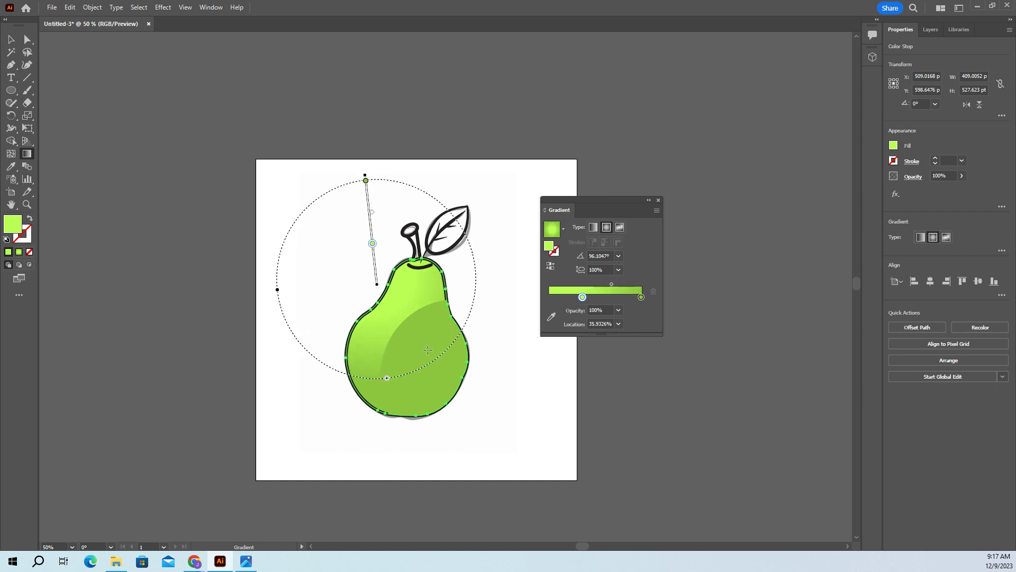
pyautogui.click(508, 429)
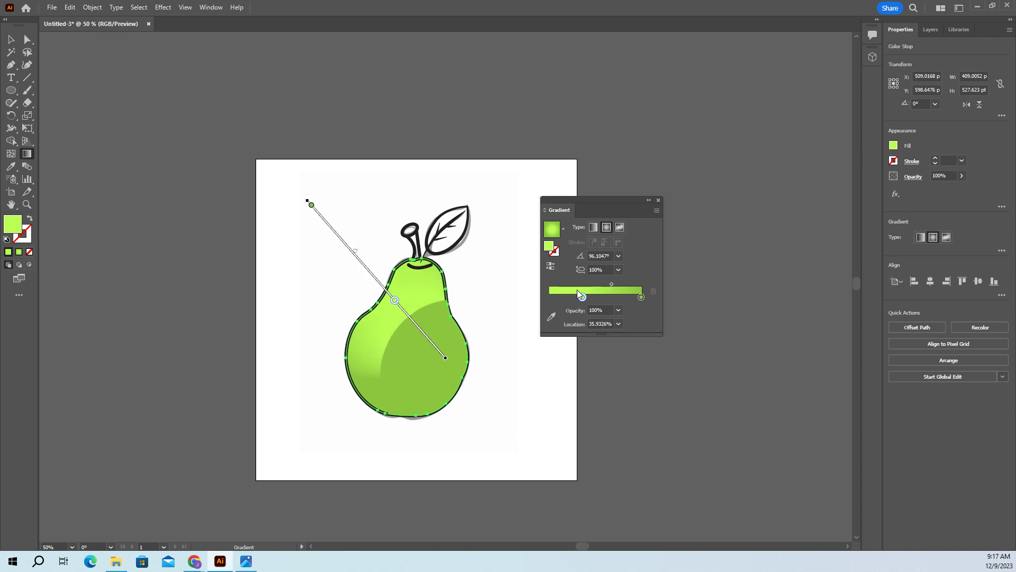
pyautogui.click(658, 202)
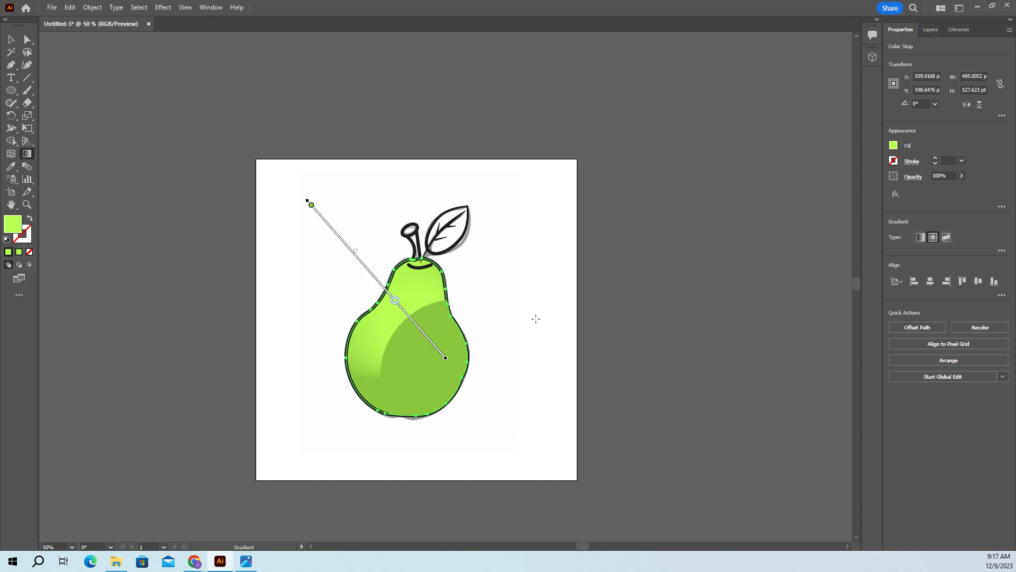
# Pull the flat green shading shape off the pear's lower right side and delete it.
pyautogui.click(11, 40)
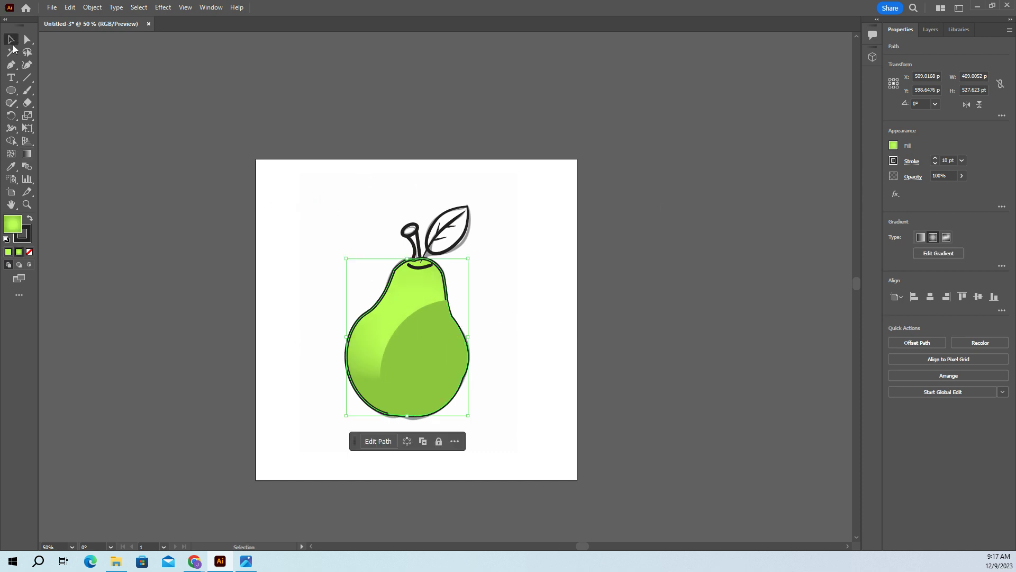
pyautogui.click(283, 235)
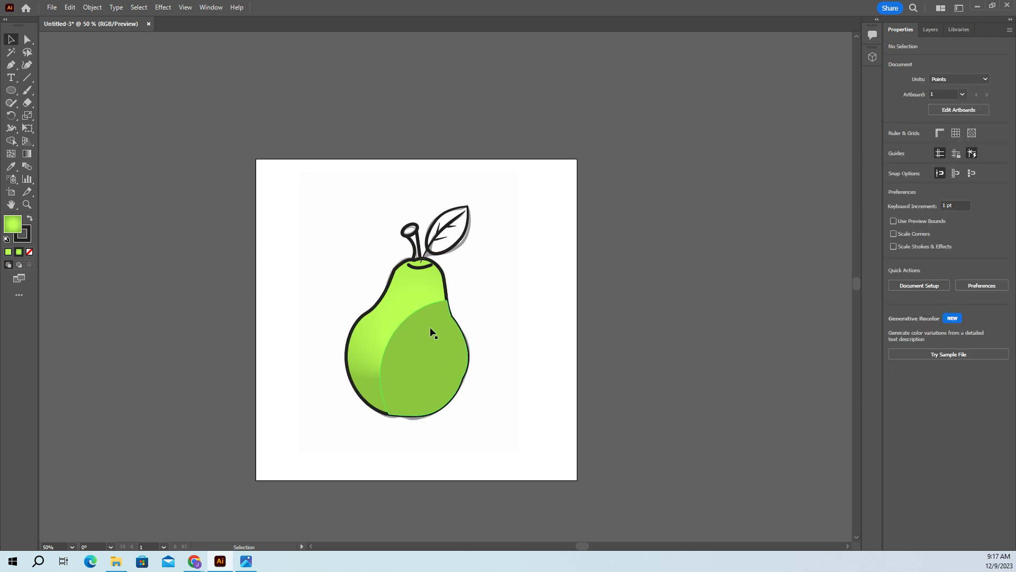
pyautogui.moveTo(432, 373)
pyautogui.mouseDown()
pyautogui.moveTo(578, 392)
pyautogui.moveTo(560, 398)
pyautogui.moveTo(540, 367)
pyautogui.moveTo(532, 376)
pyautogui.mouseUp()
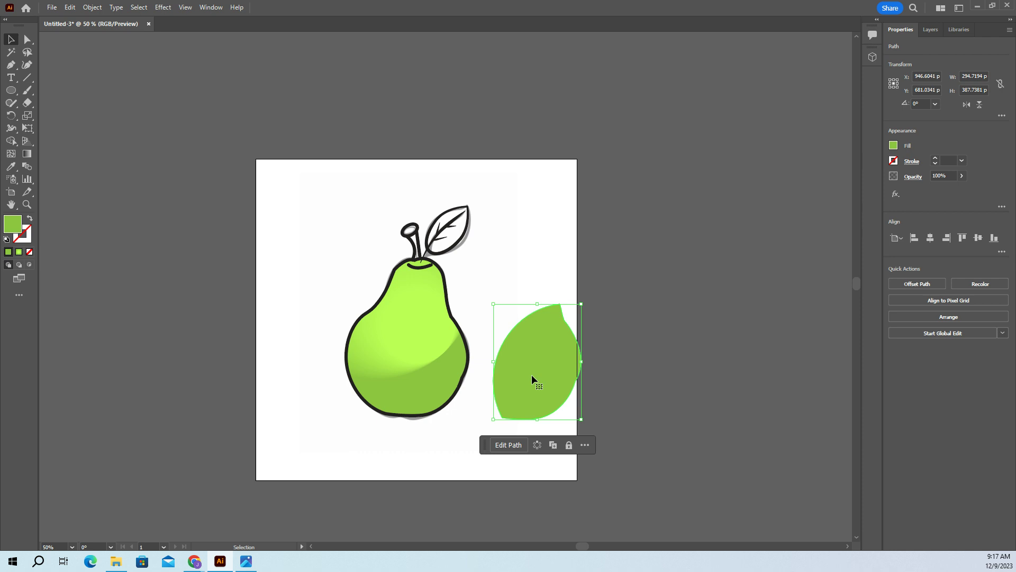
pyautogui.press('Delete')
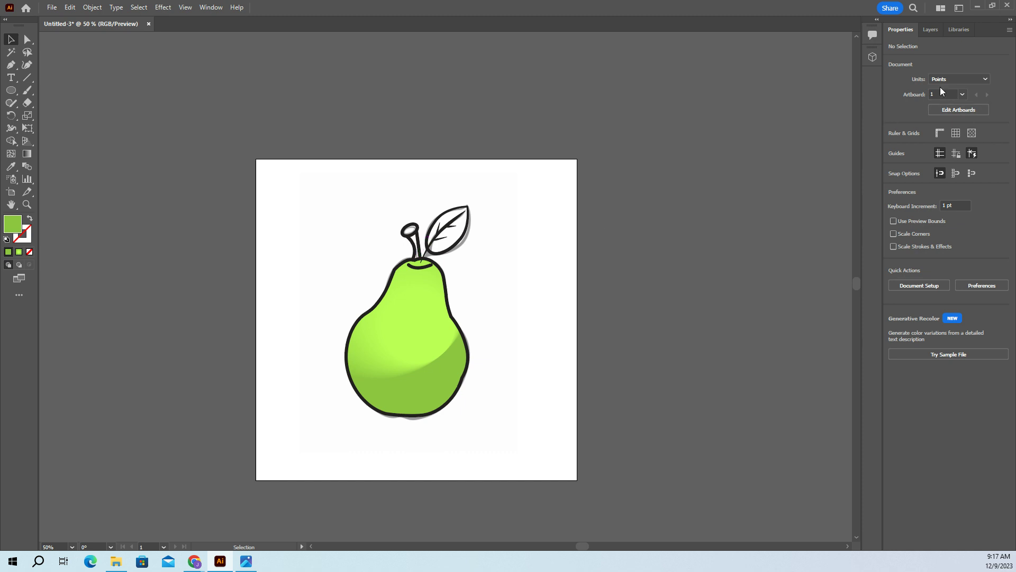
# Fill the leaf outline path with the light tan brown swatch.
pyautogui.click(932, 29)
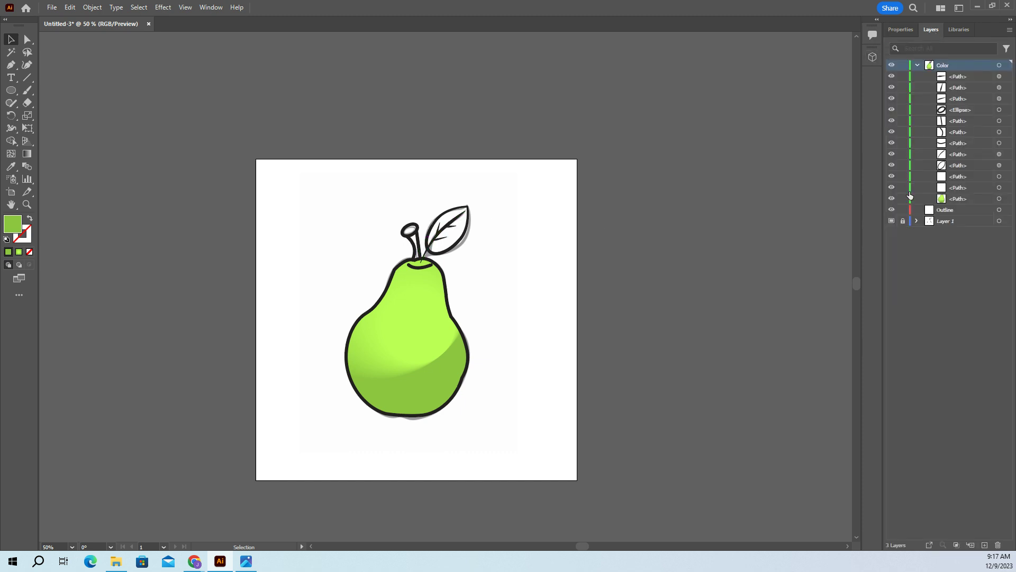
pyautogui.click(941, 112)
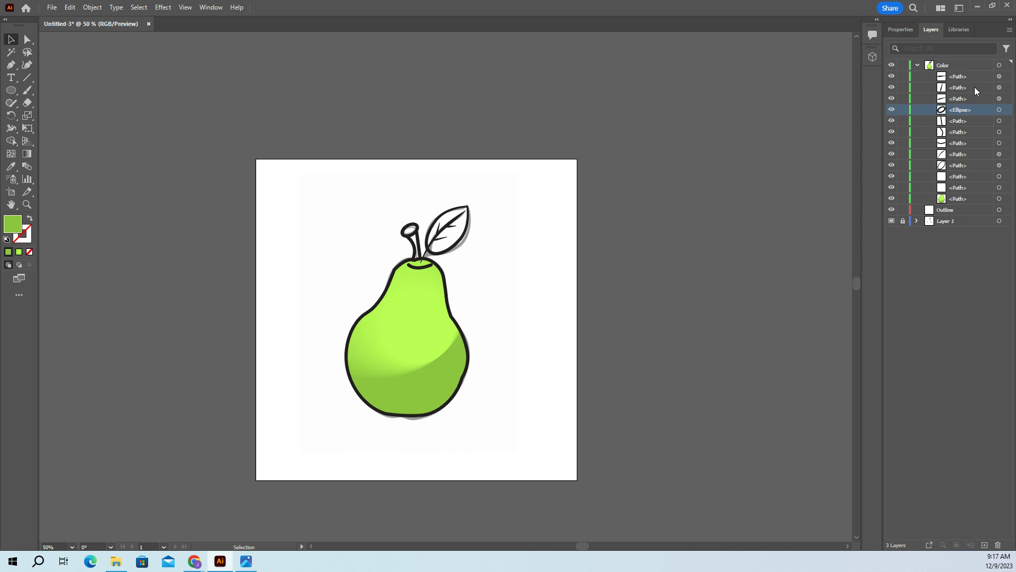
pyautogui.click(951, 165)
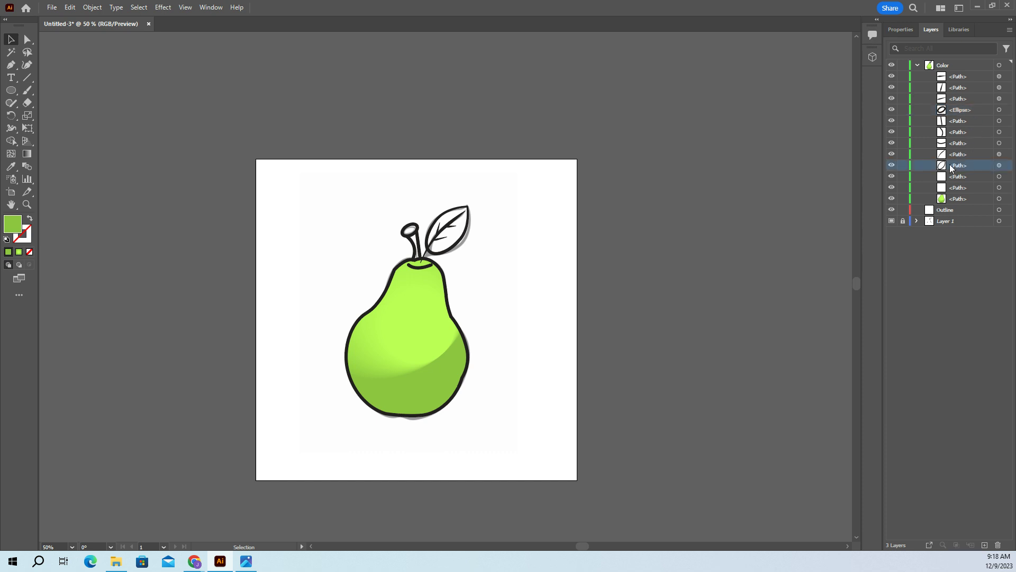
pyautogui.click(451, 228)
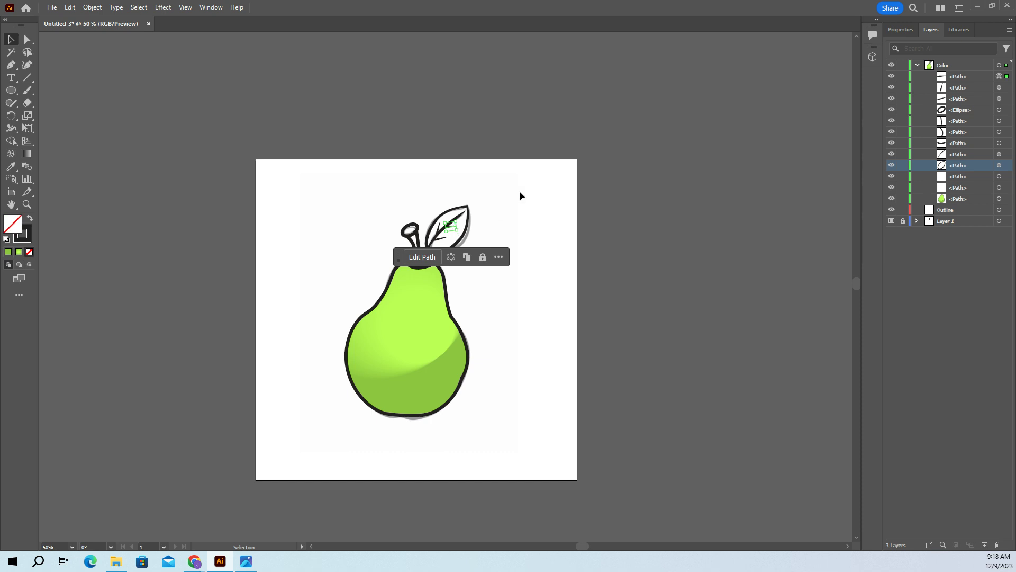
pyautogui.click(900, 30)
pyautogui.click(462, 232)
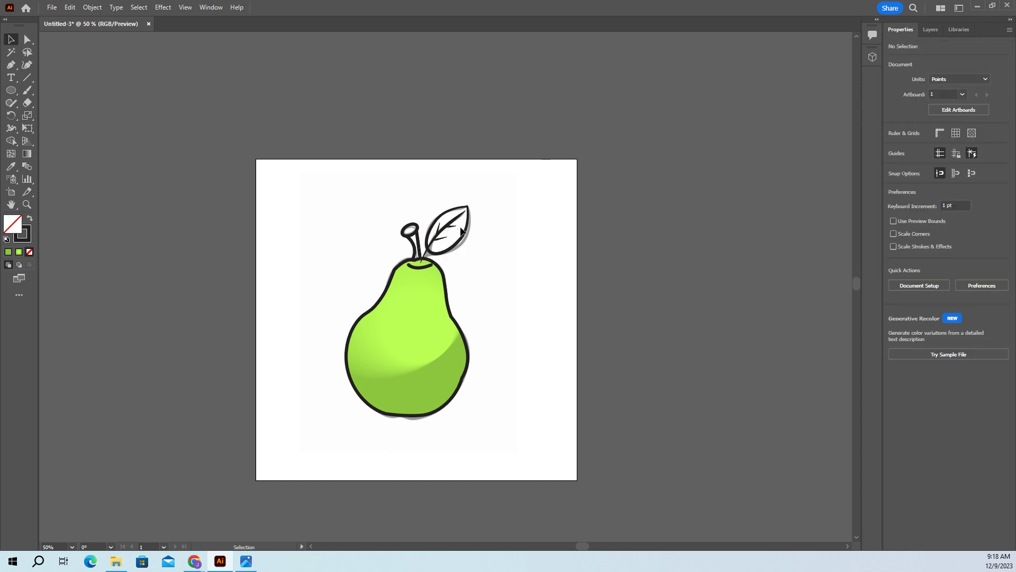
pyautogui.click(462, 232)
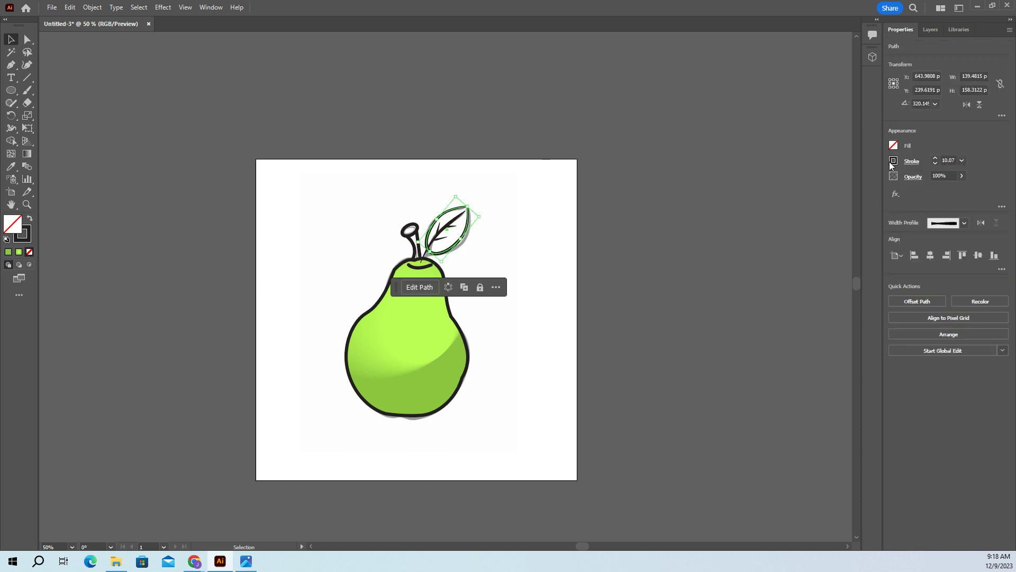
pyautogui.click(893, 146)
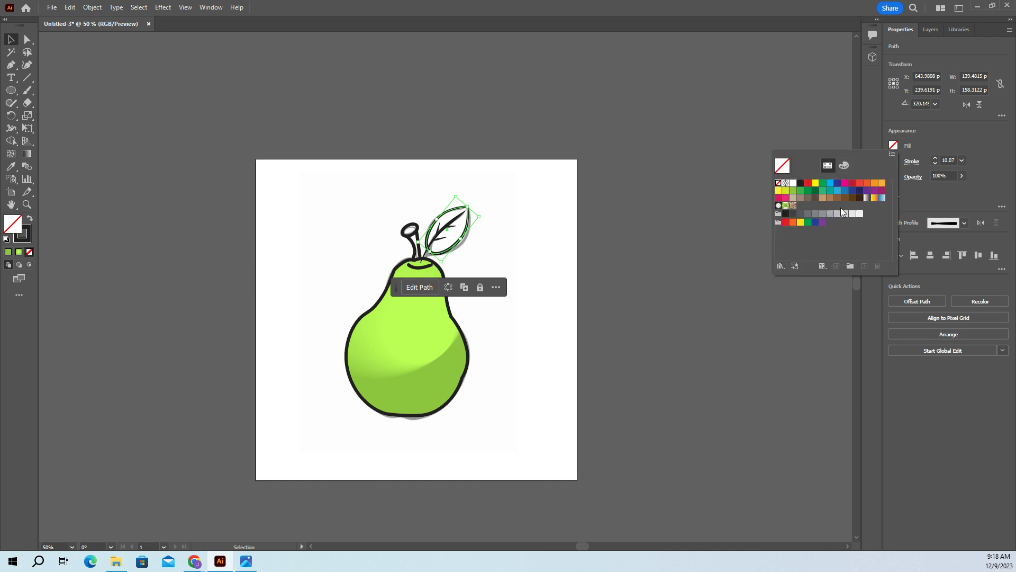
pyautogui.click(821, 198)
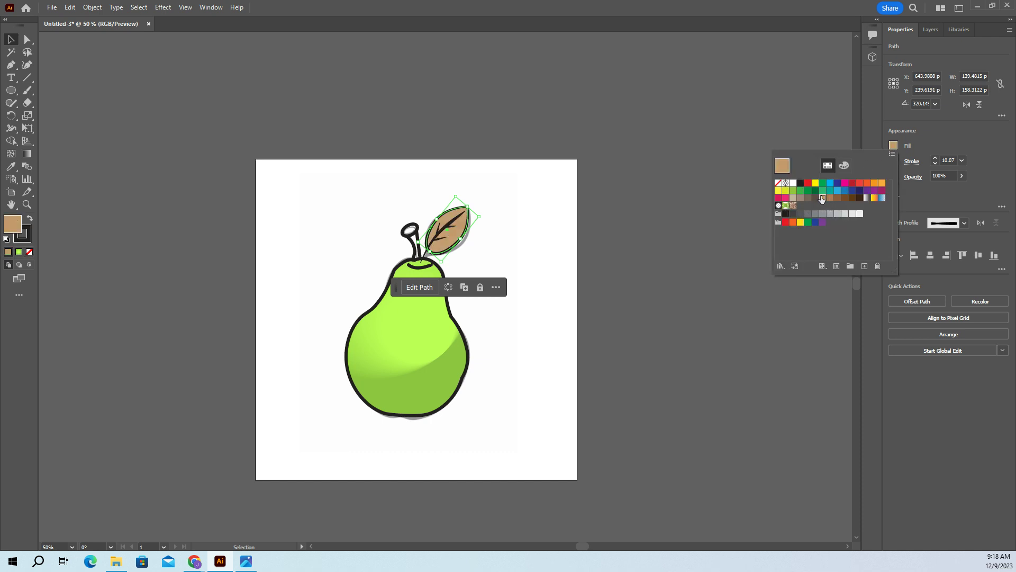
pyautogui.click(533, 206)
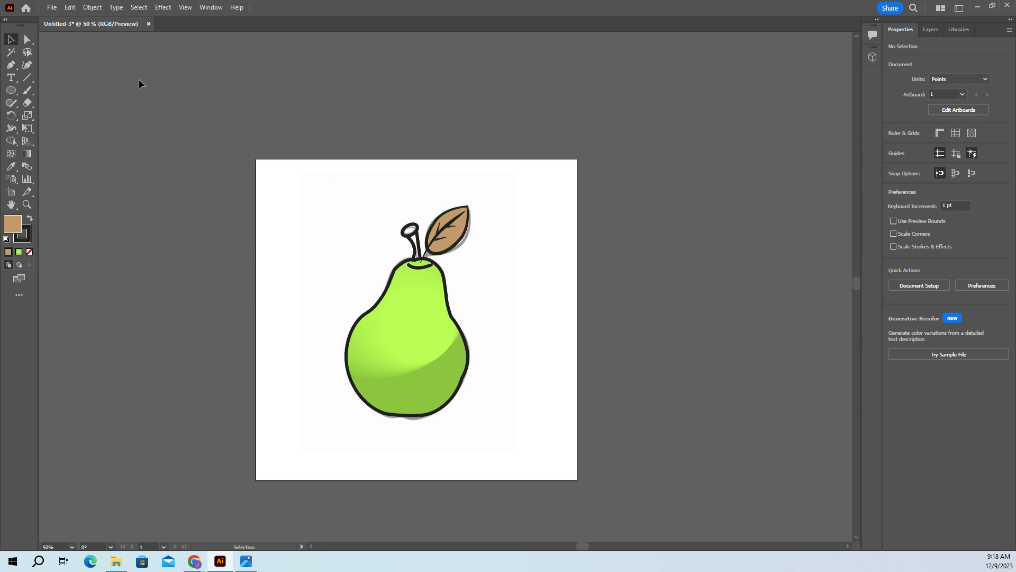
# Duplicate the leaf in front, place the copy just right of the original, and remove its stroke.
pyautogui.click(71, 8)
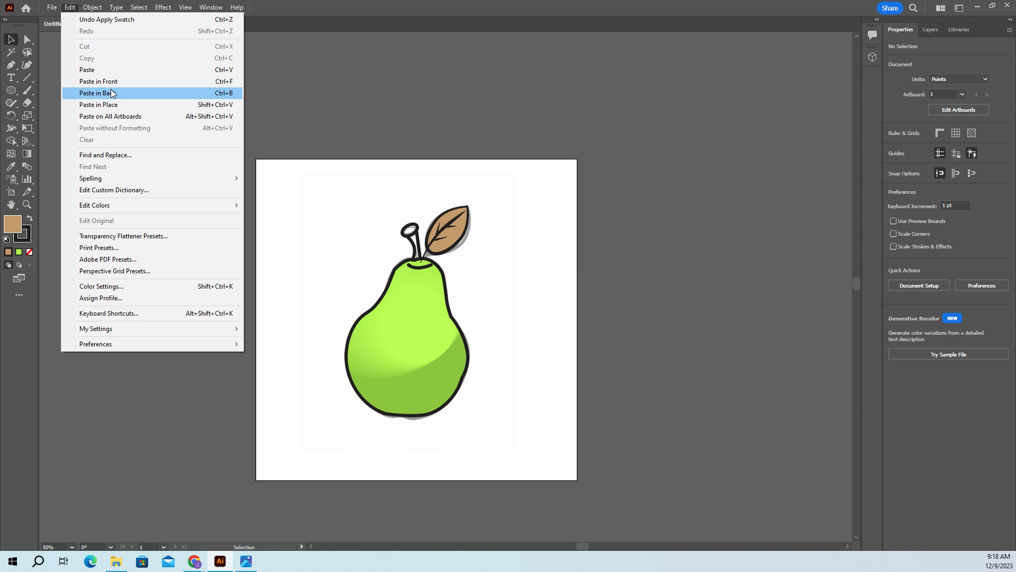
pyautogui.moveTo(85, 10)
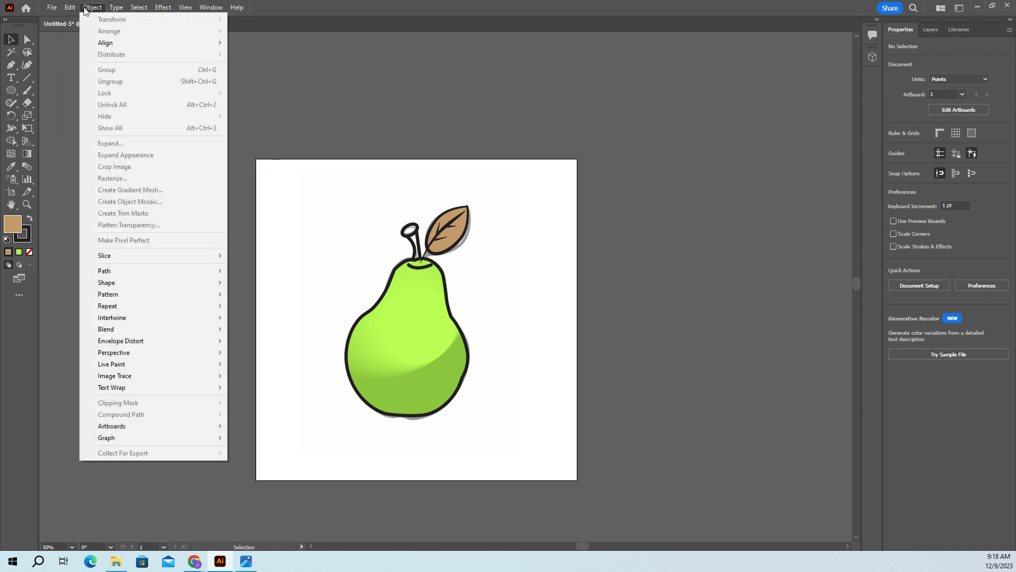
pyautogui.click(463, 224)
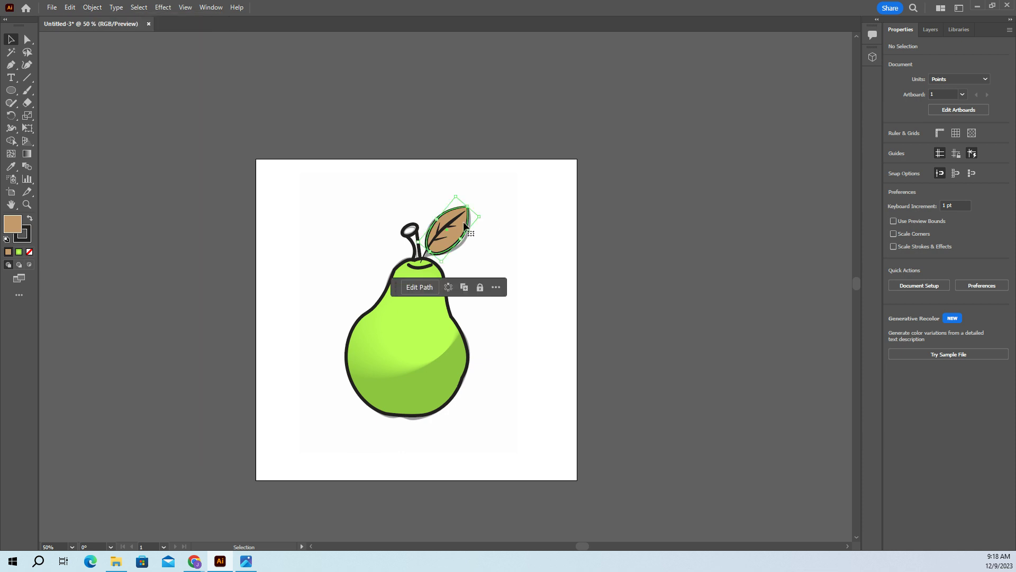
pyautogui.click(70, 7)
pyautogui.click(99, 58)
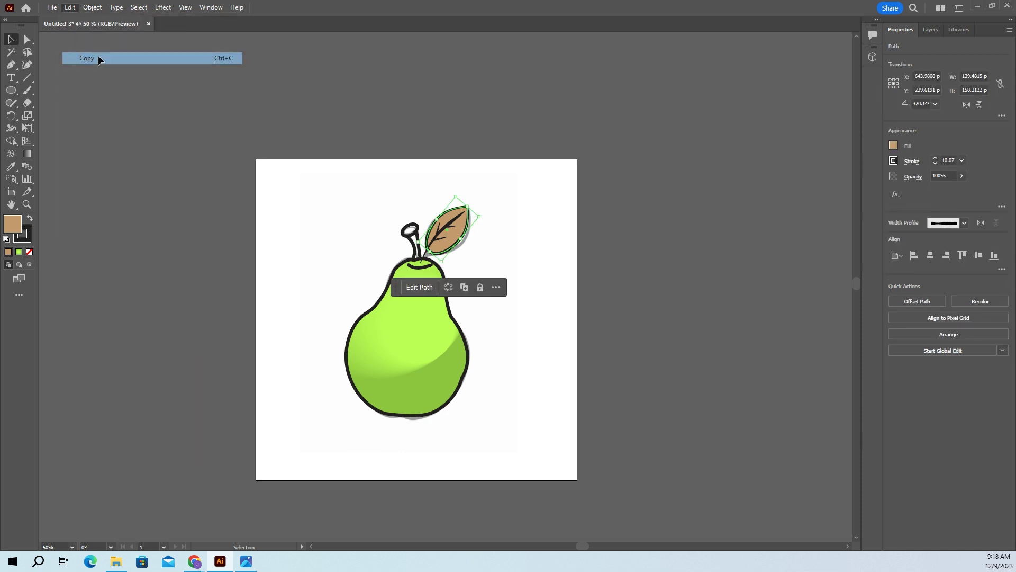
pyautogui.click(69, 7)
pyautogui.click(119, 82)
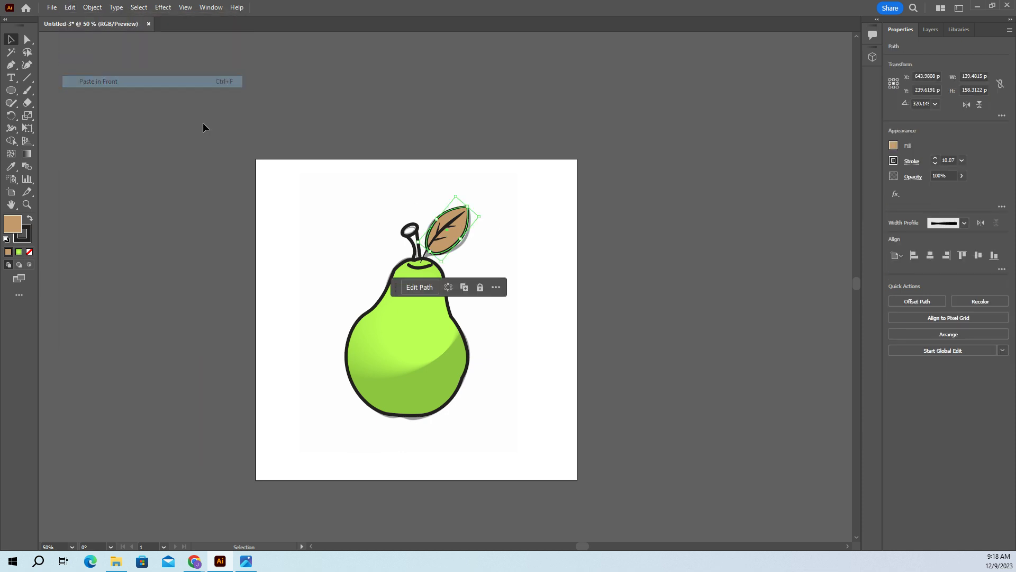
pyautogui.moveTo(459, 221); pyautogui.dragTo(513, 239)
pyautogui.click(894, 160)
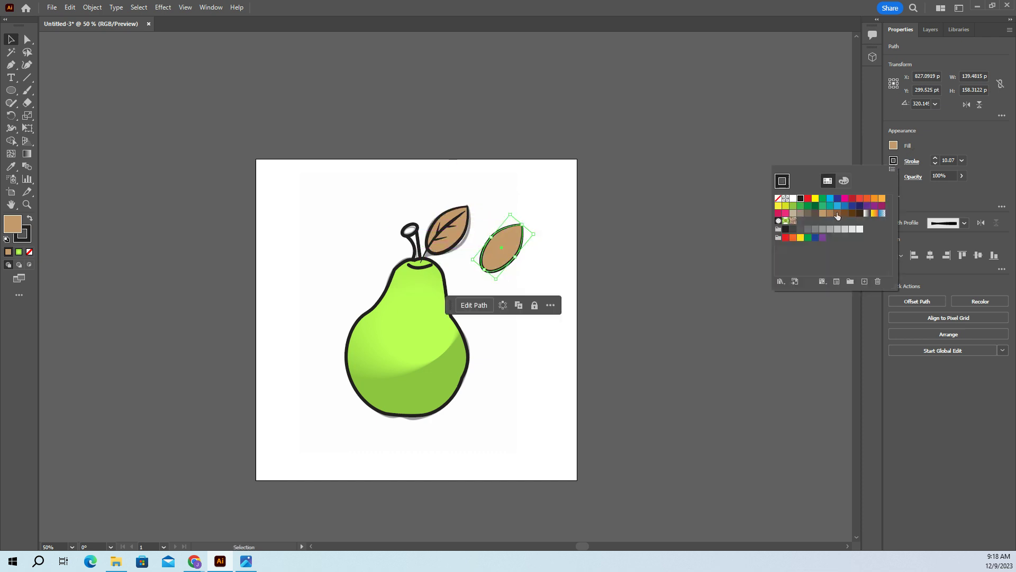
pyautogui.click(779, 199)
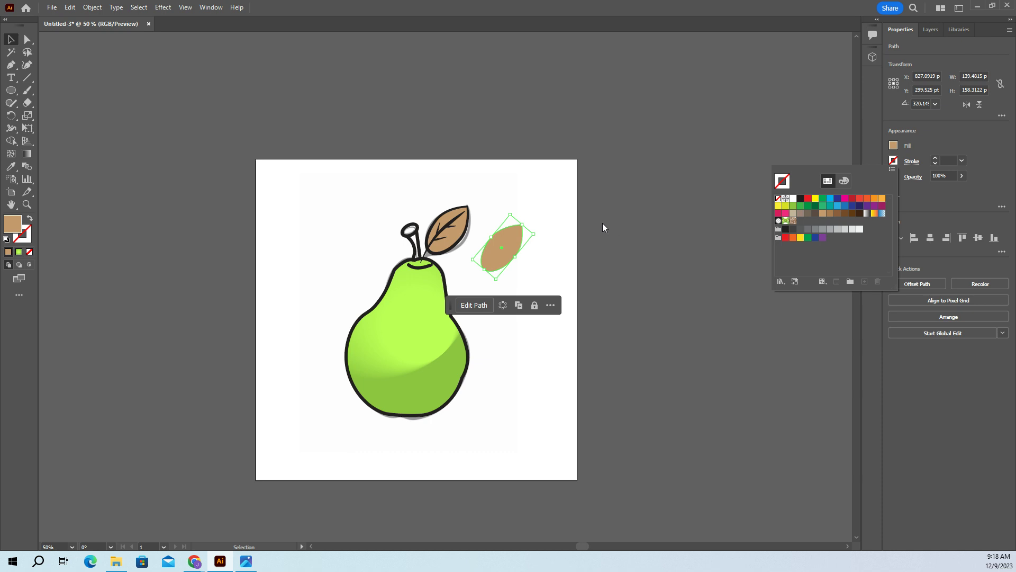
pyautogui.click(516, 197)
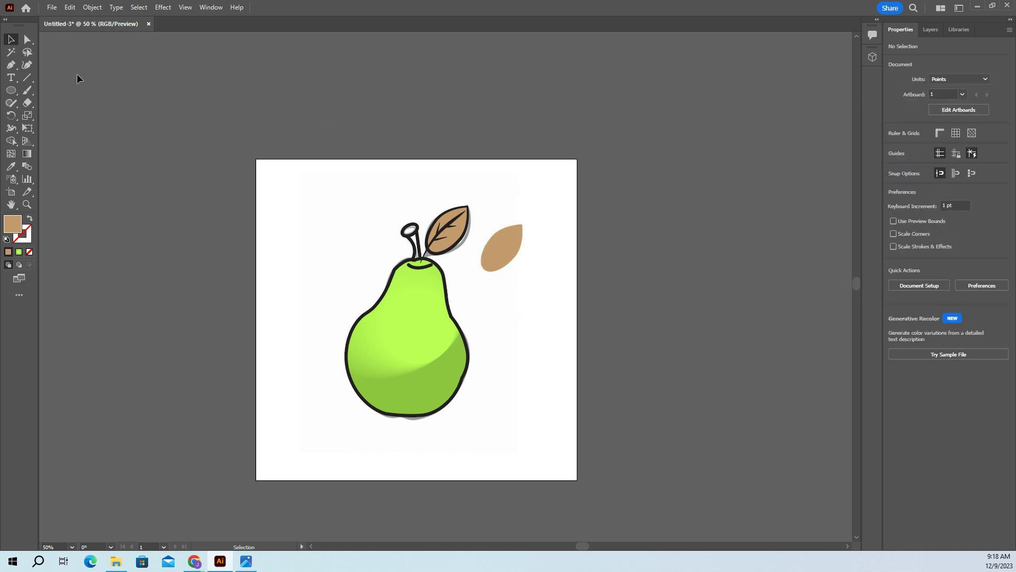
# Draw a circle about 217 pt wide over the leaf copy's upper right part and subtract it from the copy.
pyautogui.click(11, 91)
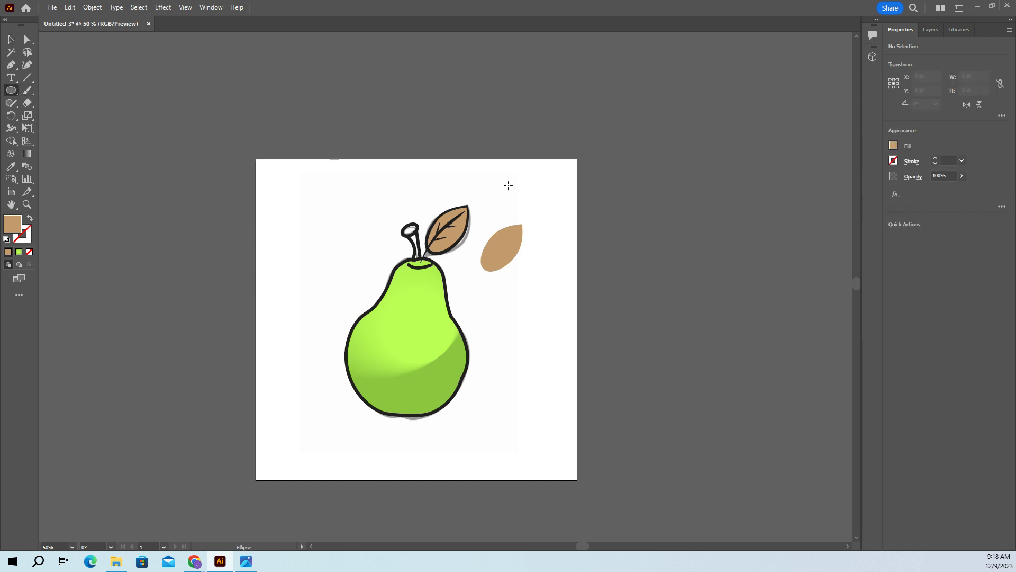
pyautogui.moveTo(509, 200); pyautogui.dragTo(569, 261)
pyautogui.moveTo(537, 230)
pyautogui.mouseDown()
pyautogui.moveTo(520, 222)
pyautogui.moveTo(526, 231)
pyautogui.mouseUp()
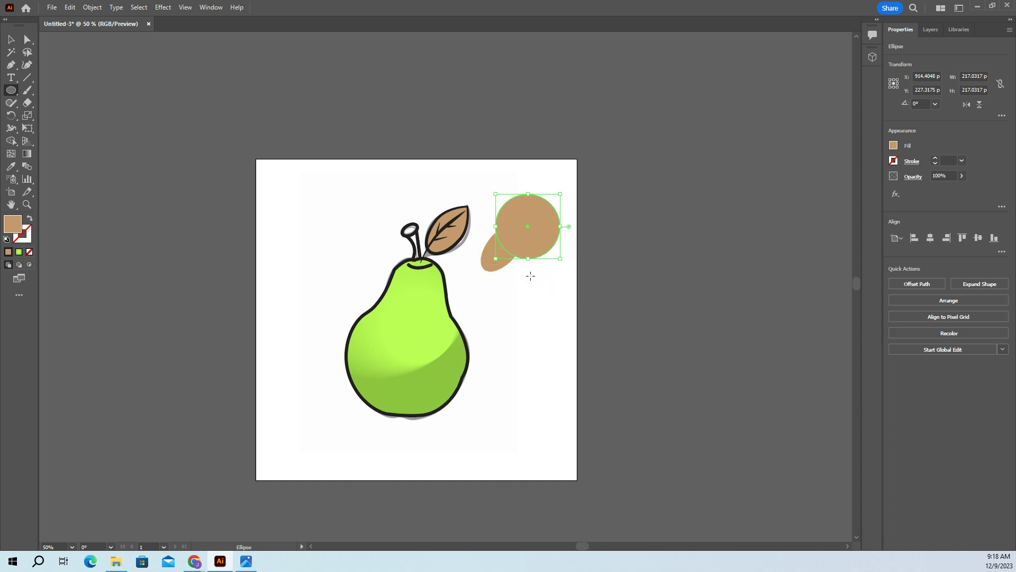
pyautogui.click(15, 40)
pyautogui.keyDown('shift'); pyautogui.click(483, 249); pyautogui.keyUp('shift')
pyautogui.click(911, 282)
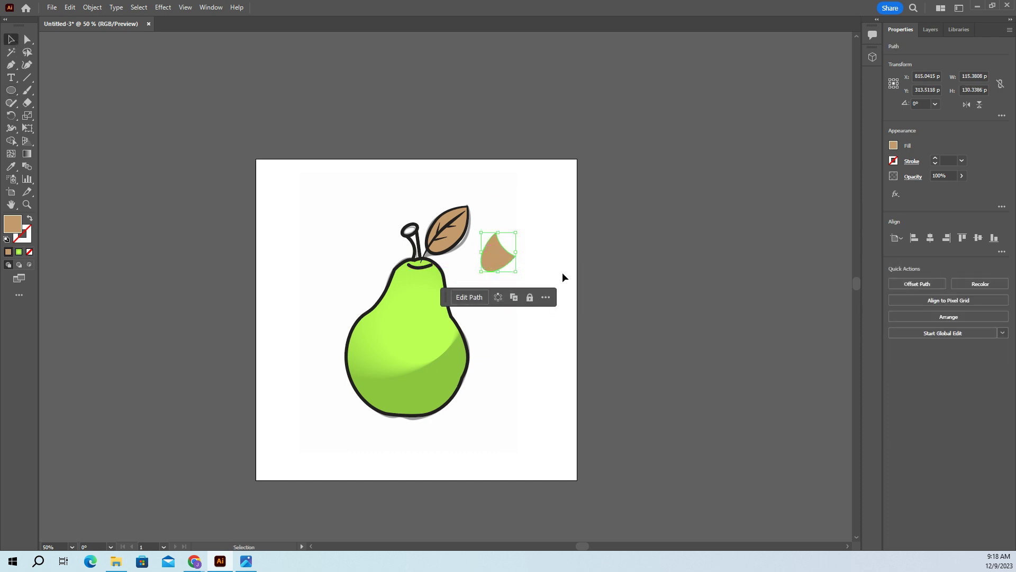
# Move the cut leaf piece onto the lower part of the original leaf and fill it with the darker brown swatch.
pyautogui.moveTo(490, 256); pyautogui.dragTo(440, 236)
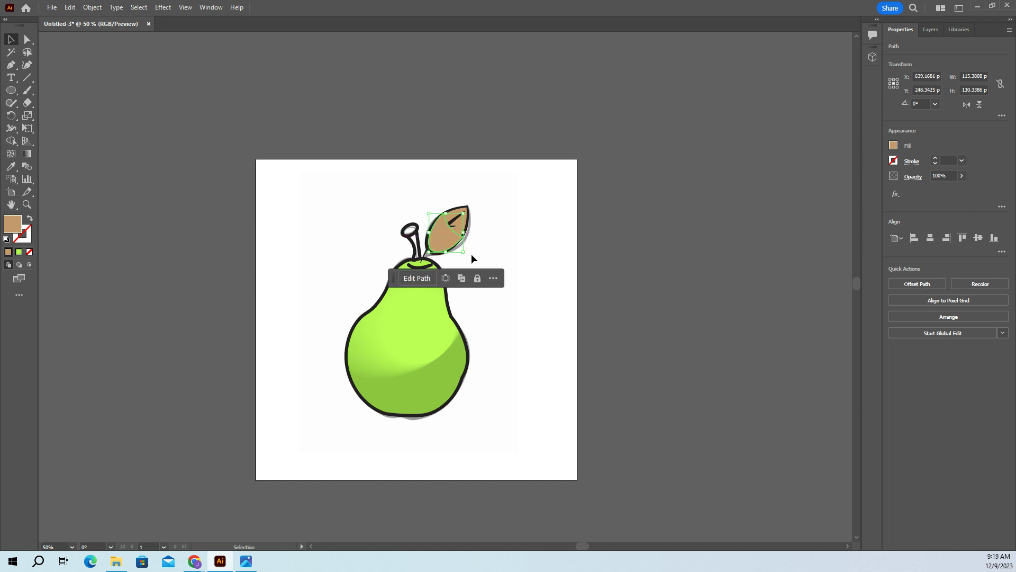
pyautogui.click(893, 148)
pyautogui.click(830, 199)
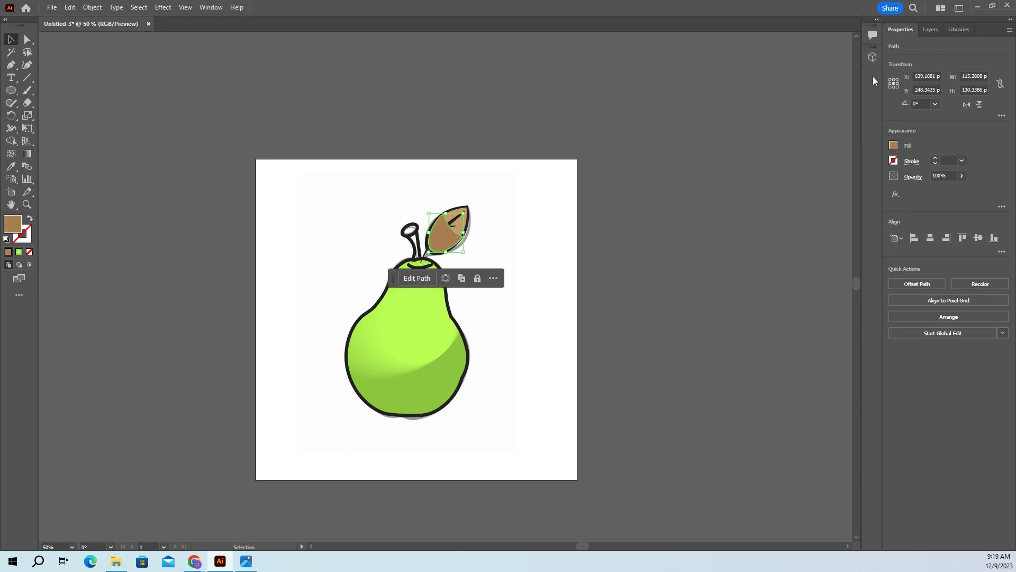
# Reorder the dark brown shading path in the Color layer so it sits beneath the veins and directly above the leaf.
pyautogui.click(929, 32)
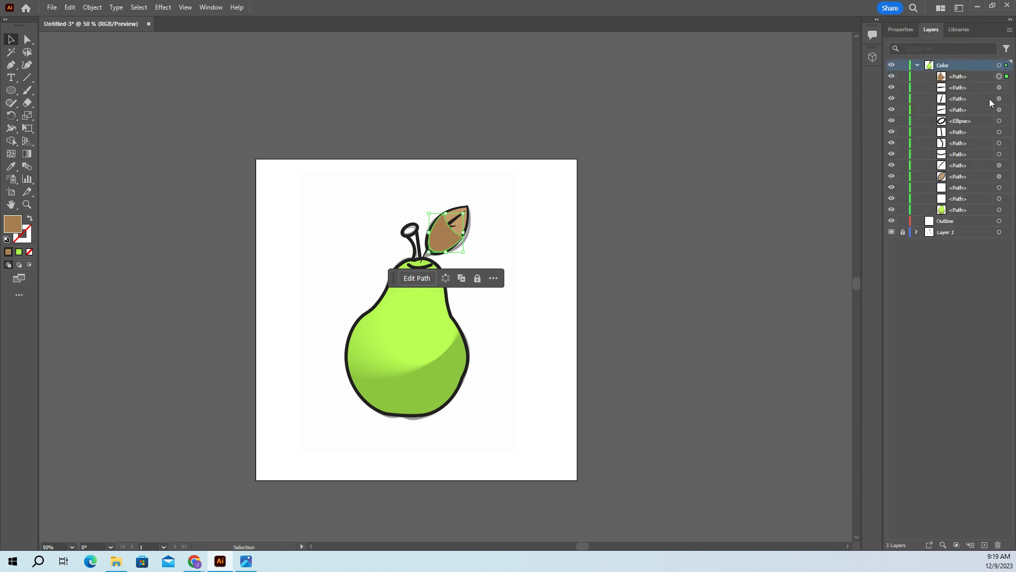
pyautogui.moveTo(945, 78); pyautogui.dragTo(952, 176)
pyautogui.click(524, 253)
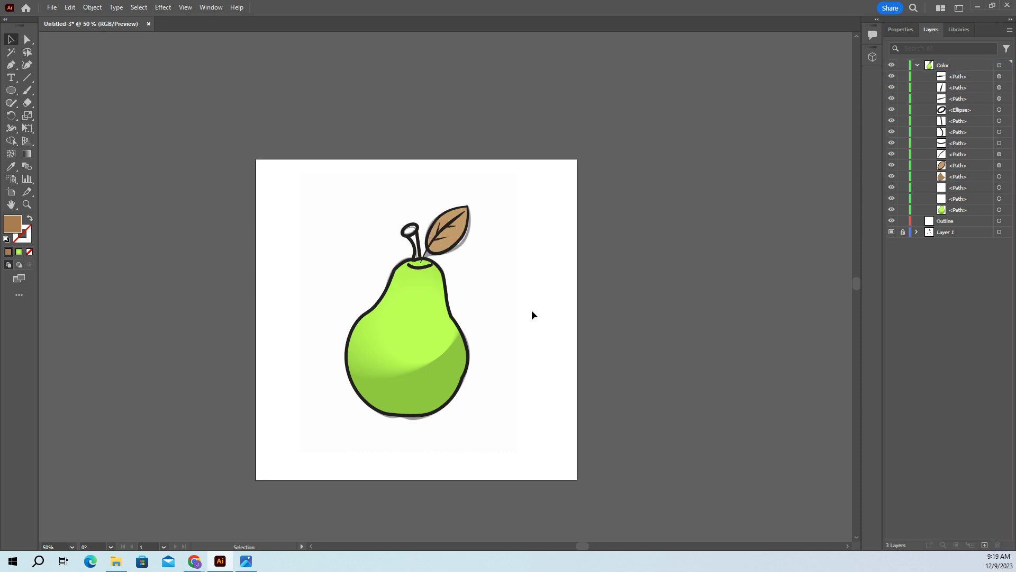
pyautogui.moveTo(951, 178); pyautogui.dragTo(956, 162)
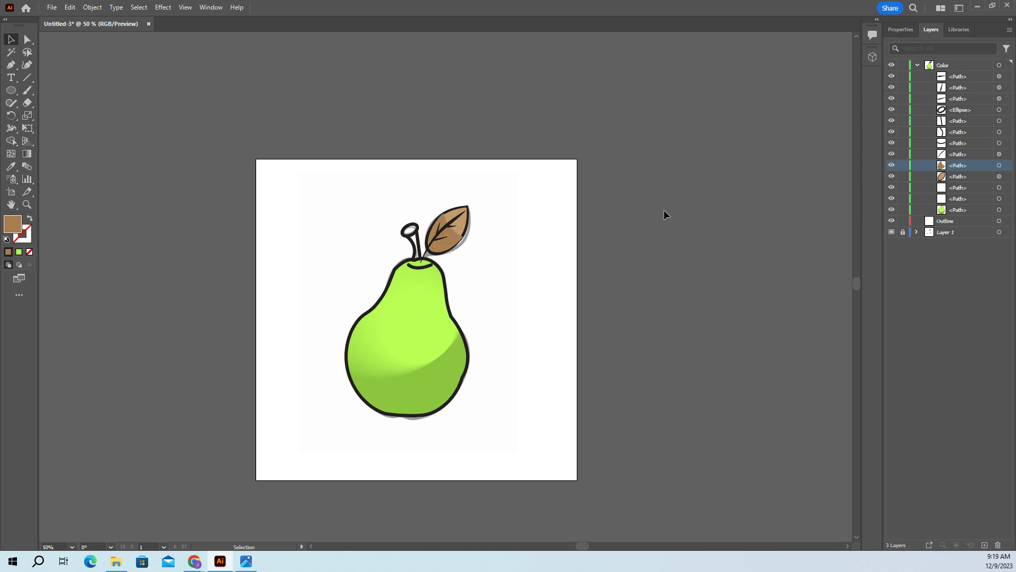
# Shrink the dark brown shading shape slightly from its lower right and upper left corners to fit inside the leaf outline.
pyautogui.click(460, 242)
pyautogui.moveTo(463, 252); pyautogui.dragTo(458, 252)
pyautogui.moveTo(427, 212); pyautogui.dragTo(431, 217)
pyautogui.click(420, 192)
pyautogui.click(900, 30)
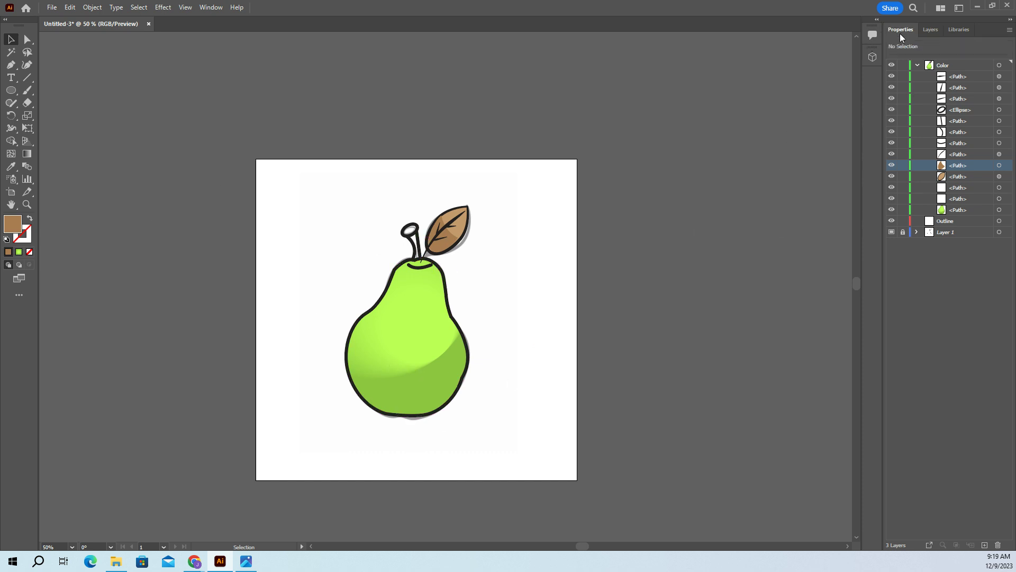
# Fill the ellipse at the top of the pear's stem with the orange swatch.
pyautogui.click(929, 30)
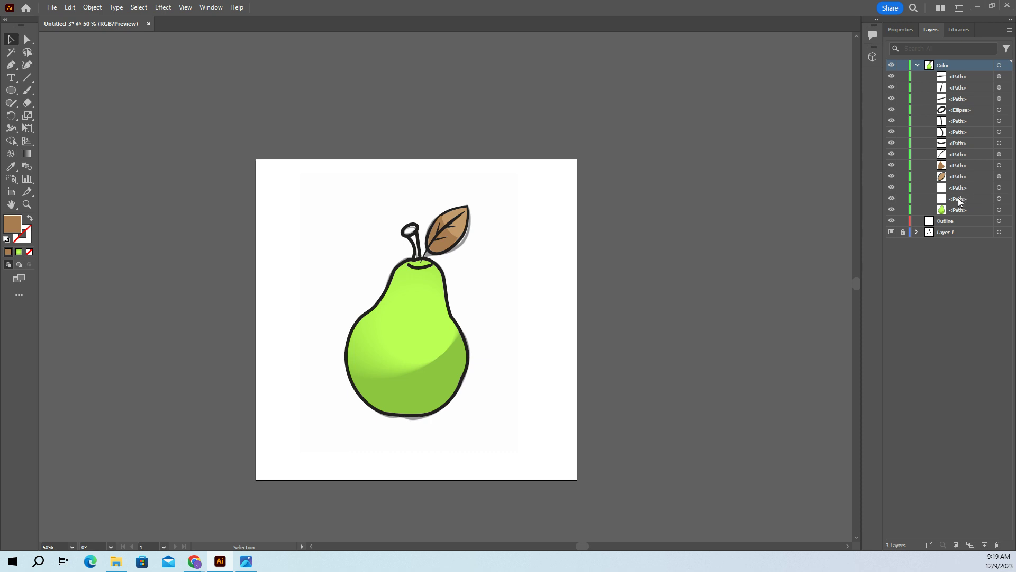
pyautogui.click(411, 230)
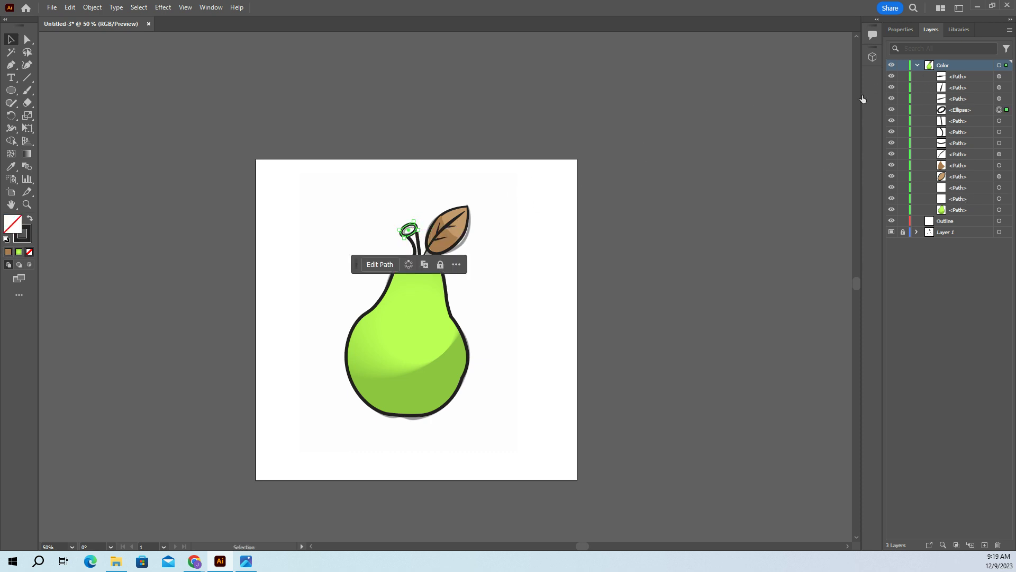
pyautogui.click(900, 29)
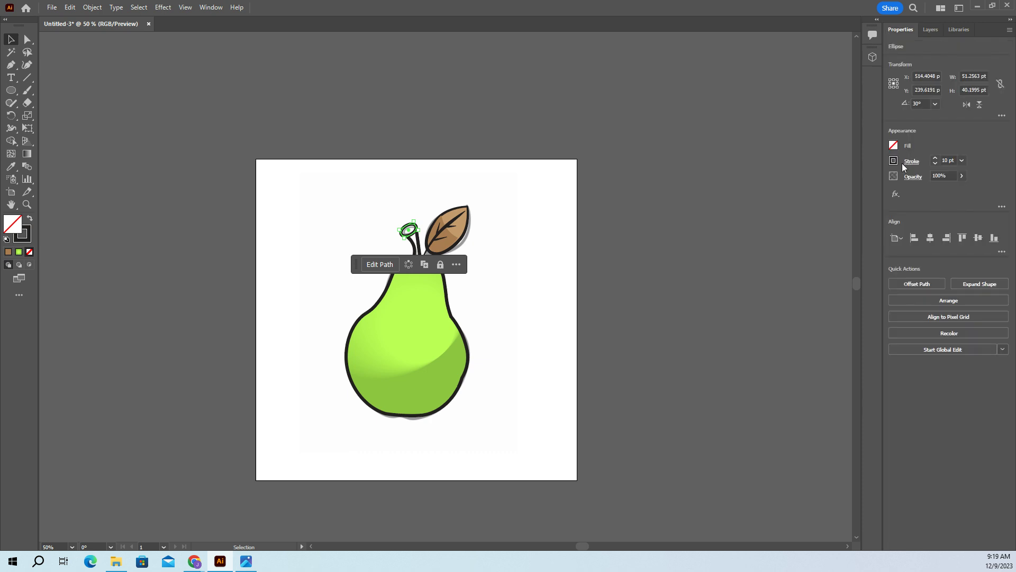
pyautogui.click(893, 146)
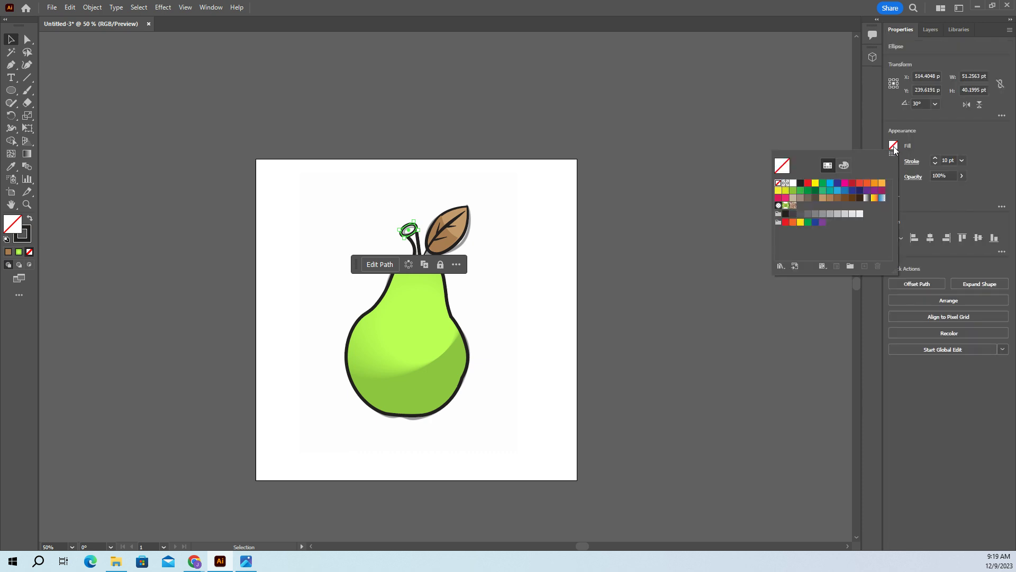
pyautogui.click(874, 183)
pyautogui.click(560, 241)
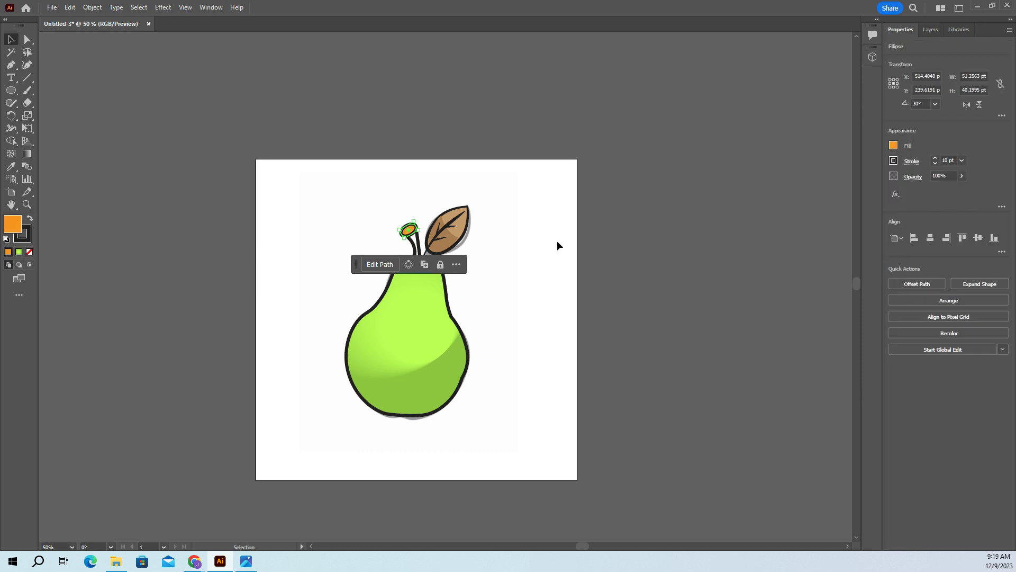
pyautogui.click(409, 180)
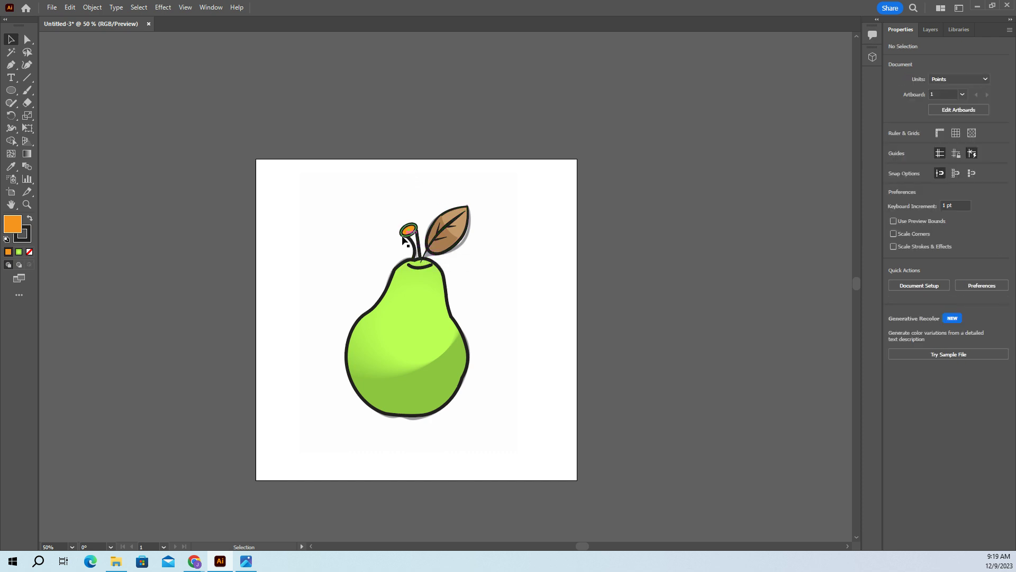
# Group the stem's top ellipse with its two side paths.
pyautogui.click(414, 243)
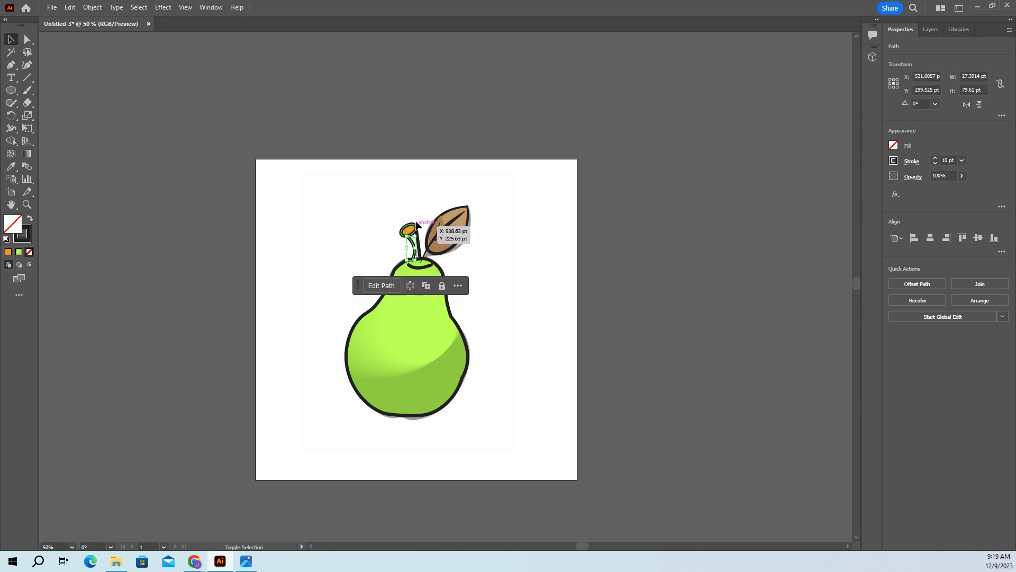
pyautogui.click(383, 212)
pyautogui.moveTo(384, 214); pyautogui.dragTo(428, 262)
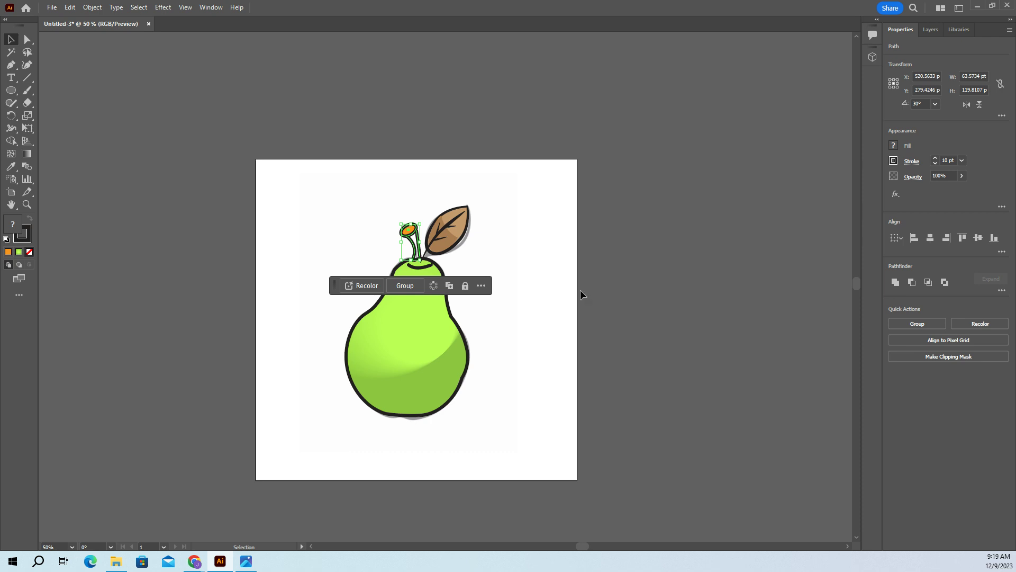
pyautogui.press('a')
pyautogui.hotkey('ctrl', 'g')
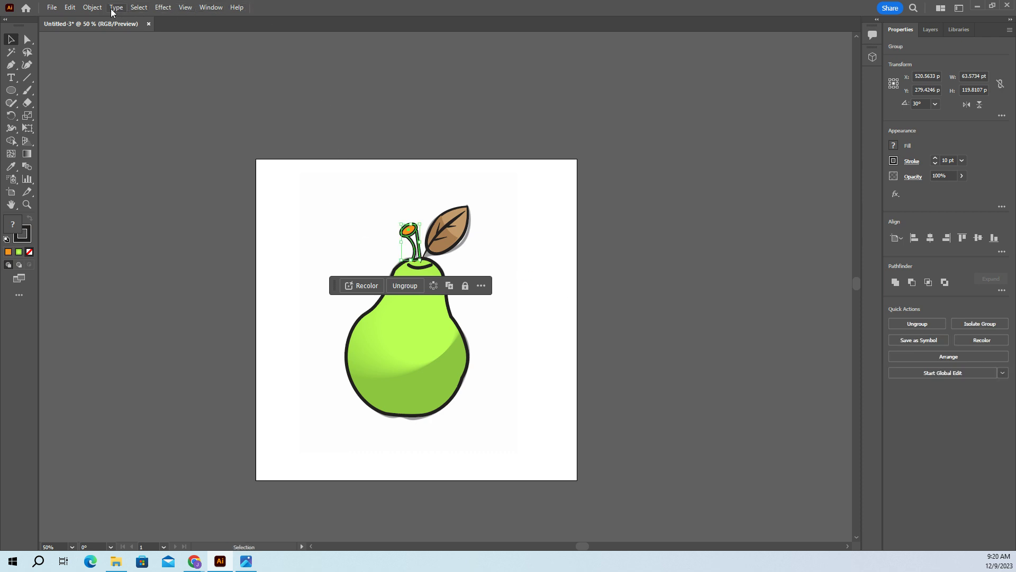
# Apply Convert to Shape to the stem group.
pyautogui.click(88, 12)
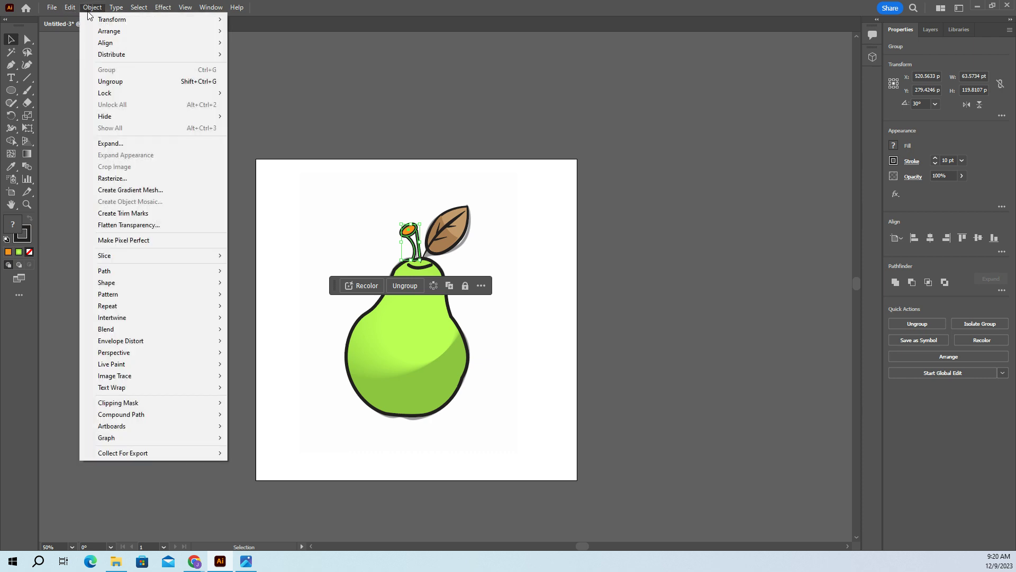
pyautogui.moveTo(151, 289)
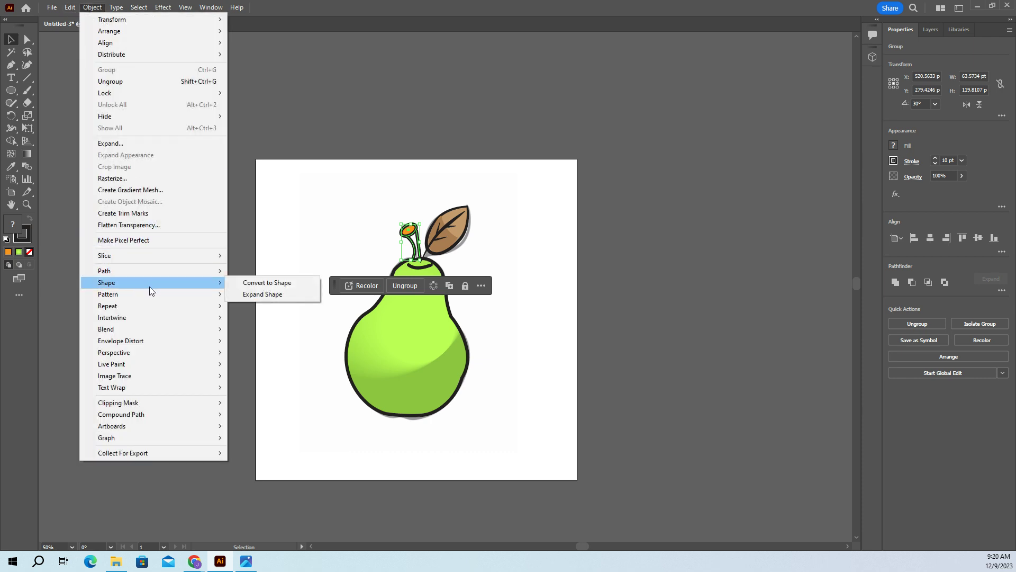
pyautogui.click(259, 282)
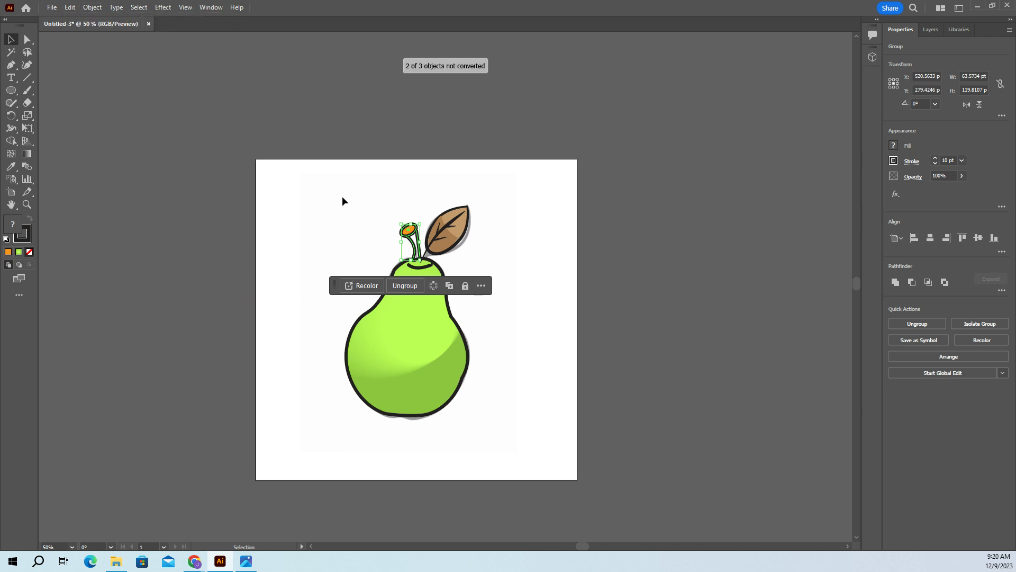
pyautogui.click(535, 194)
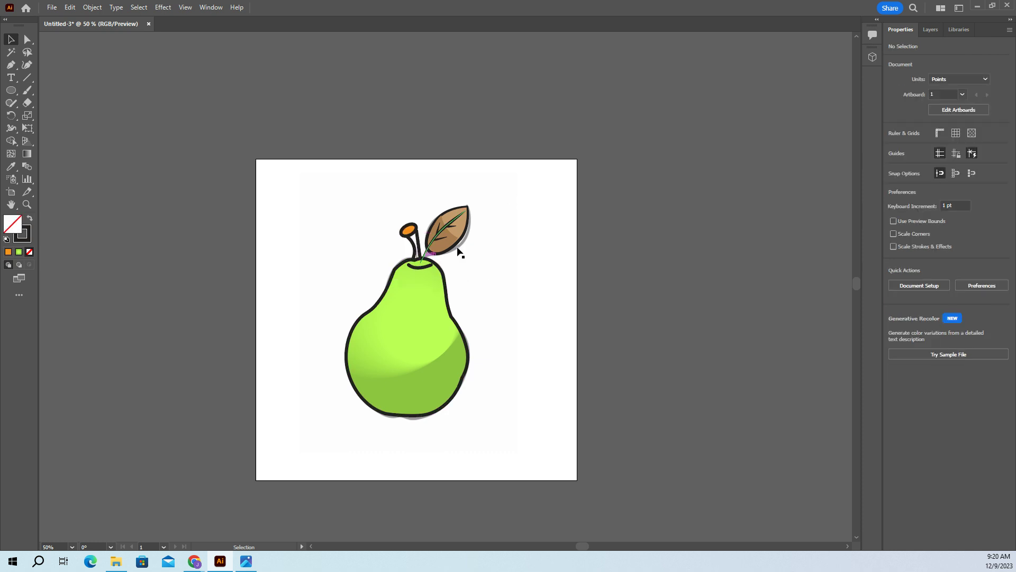
# Try several grey-brown swatches as the fill of the whole stem group.
pyautogui.click(930, 28)
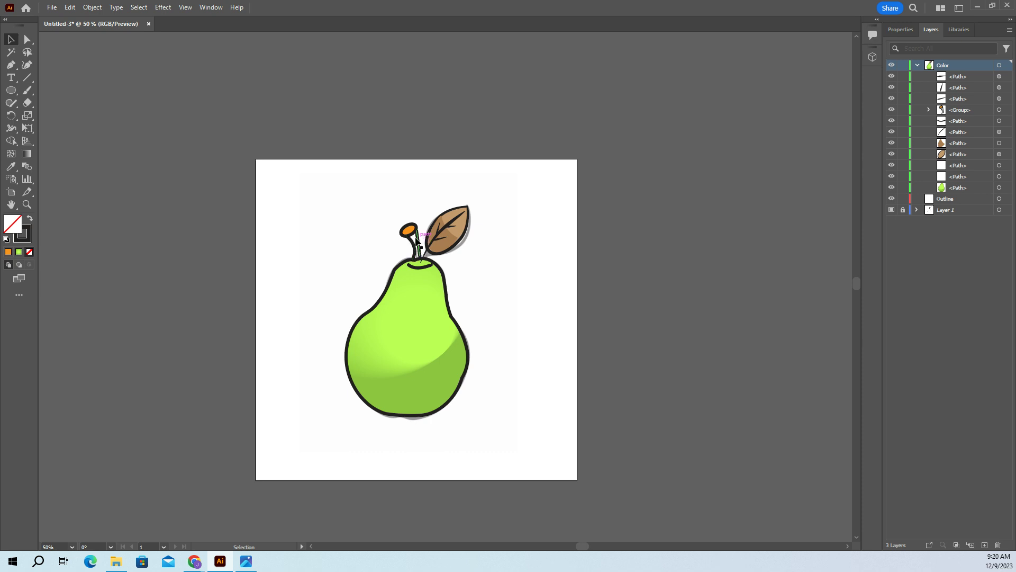
pyautogui.click(418, 249)
pyautogui.click(900, 30)
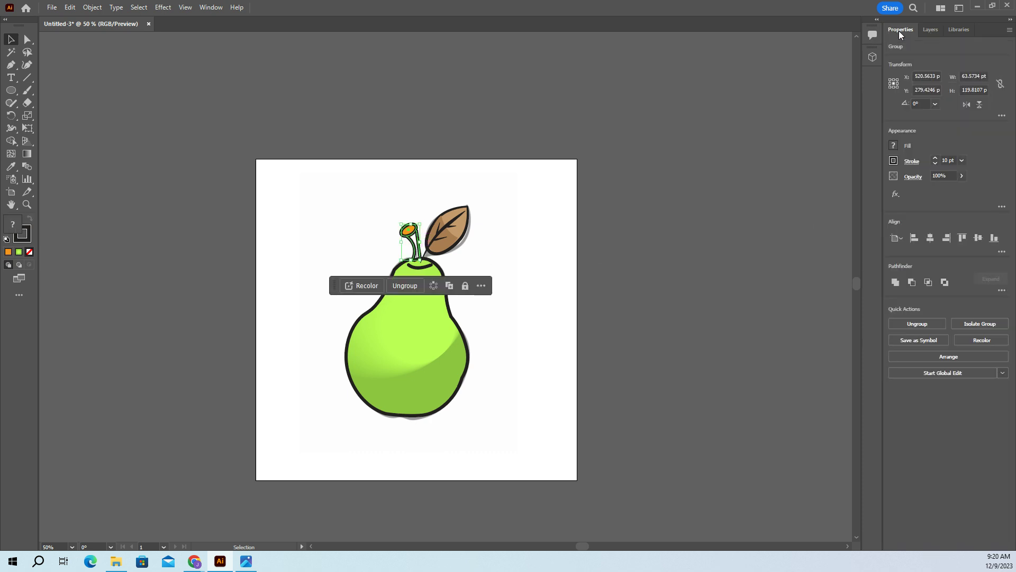
pyautogui.click(894, 146)
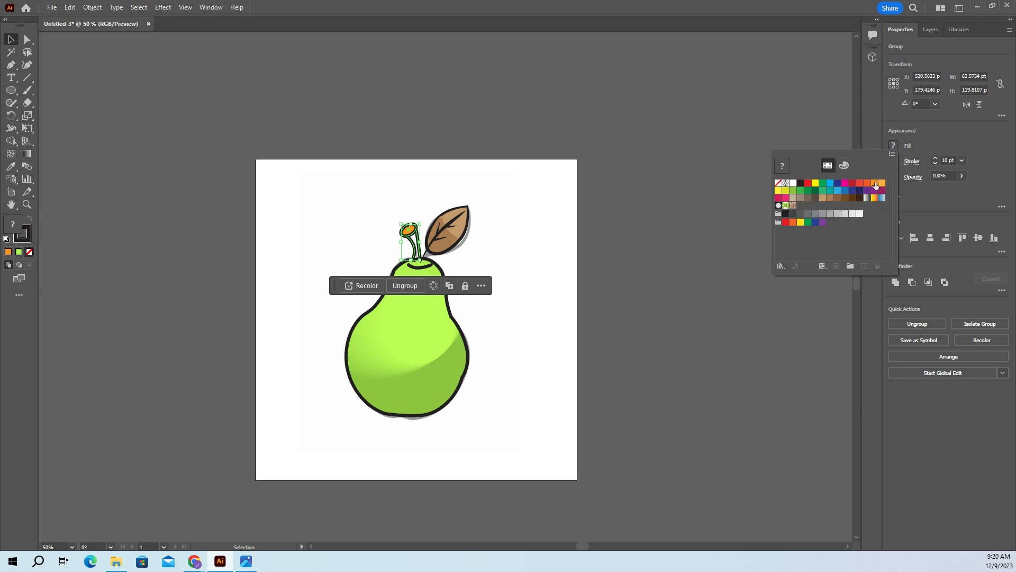
pyautogui.click(800, 198)
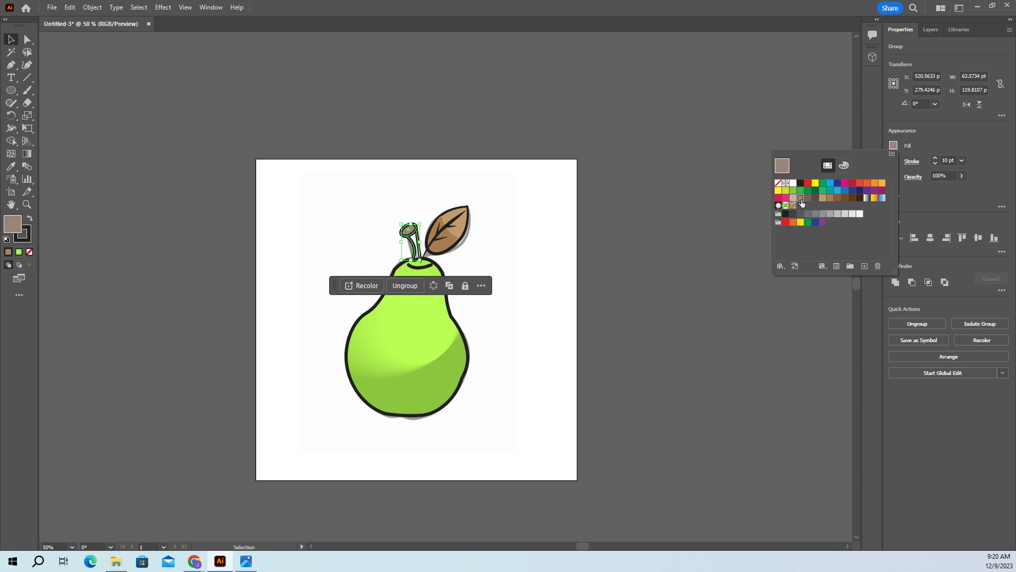
pyautogui.click(814, 198)
pyautogui.click(808, 198)
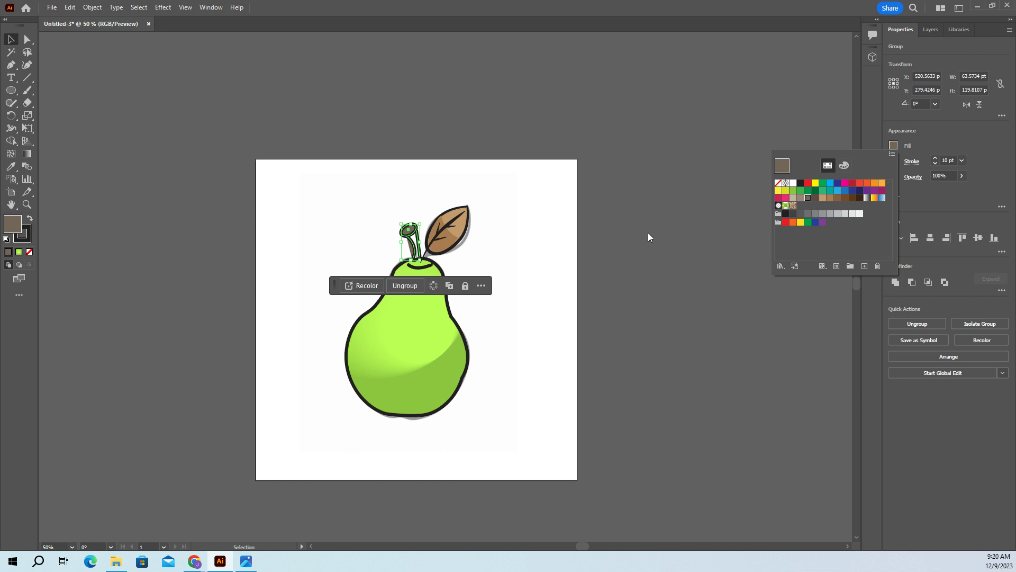
# Undo the grey-brown fill changes on the stem group and deselect it.
pyautogui.hotkey('ctrl', 'z')
pyautogui.hotkey('ctrl', 'z')
pyautogui.hotkey('ctrl', 'z')
pyautogui.hotkey('ctrl', 'z')
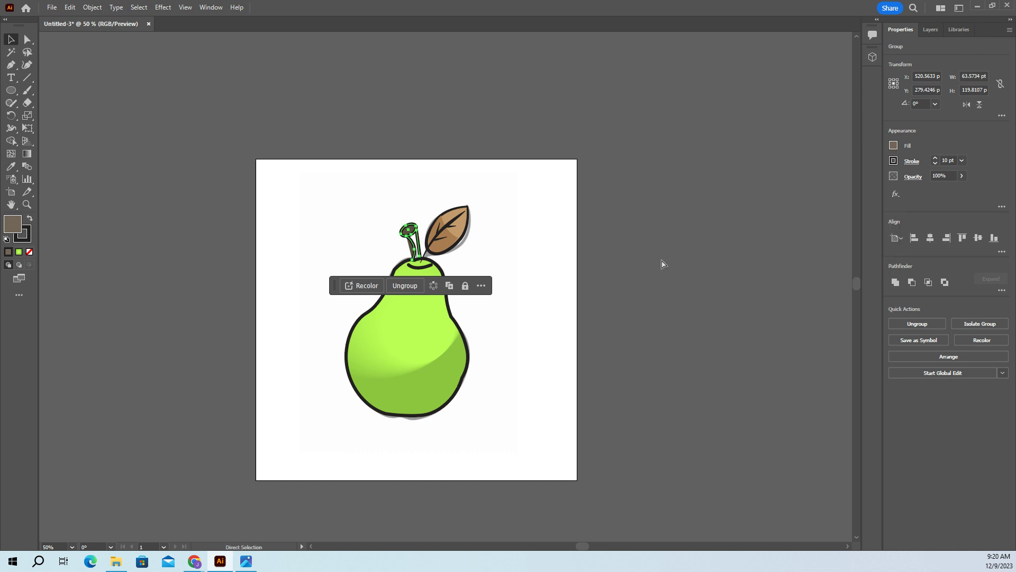
pyautogui.click(552, 267)
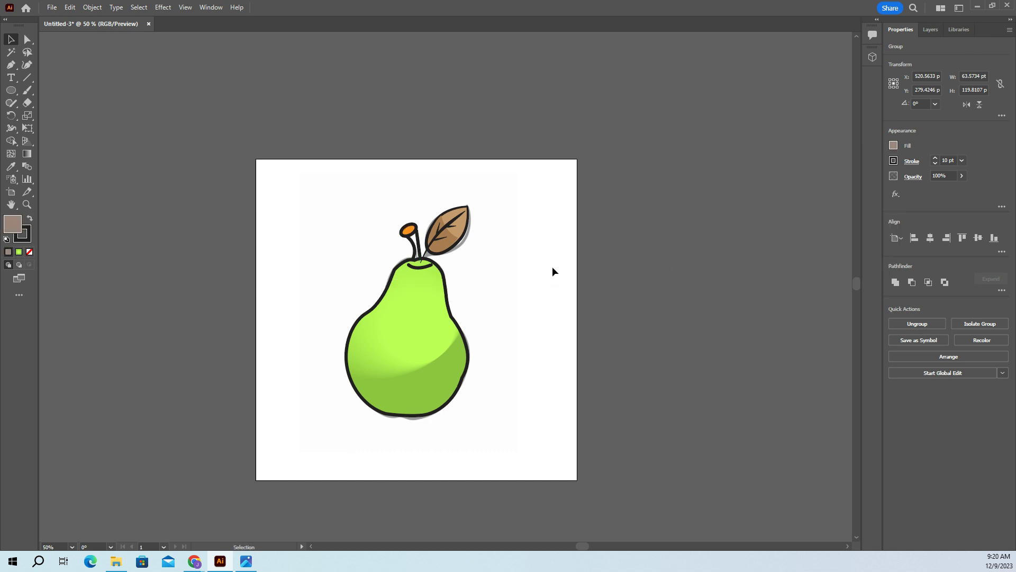
# Draw a line about 21 pt long across the base of the stem, joining its two side paths.
pyautogui.press('ctrl')
pyautogui.hotkey('ctrl', '=')
pyautogui.hotkey('ctrl', '=')
pyautogui.hotkey('ctrl', '=')
pyautogui.hotkey('ctrl', '=')
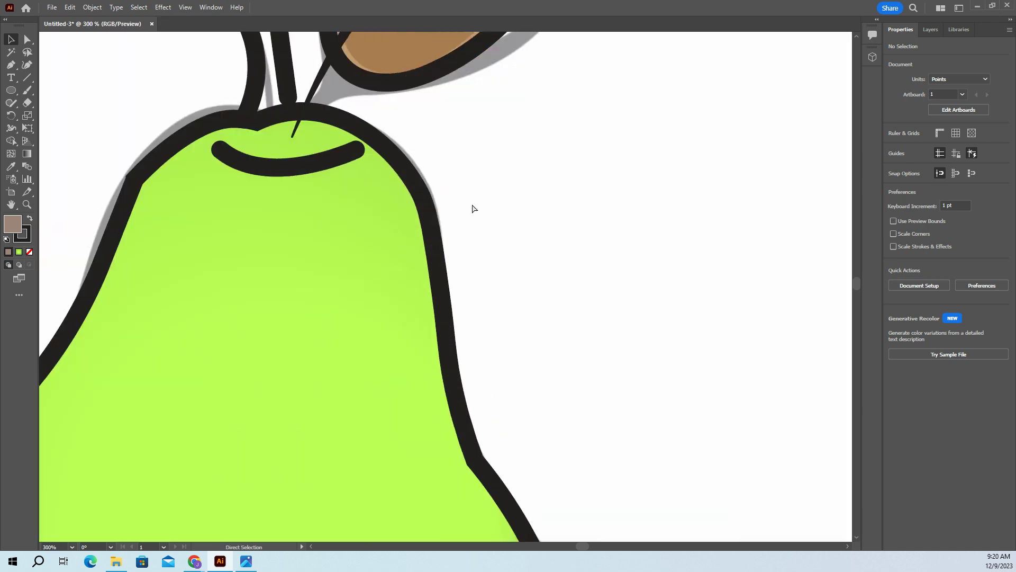
pyautogui.hotkey('ctrl', '-')
pyautogui.hotkey('ctrl', '-')
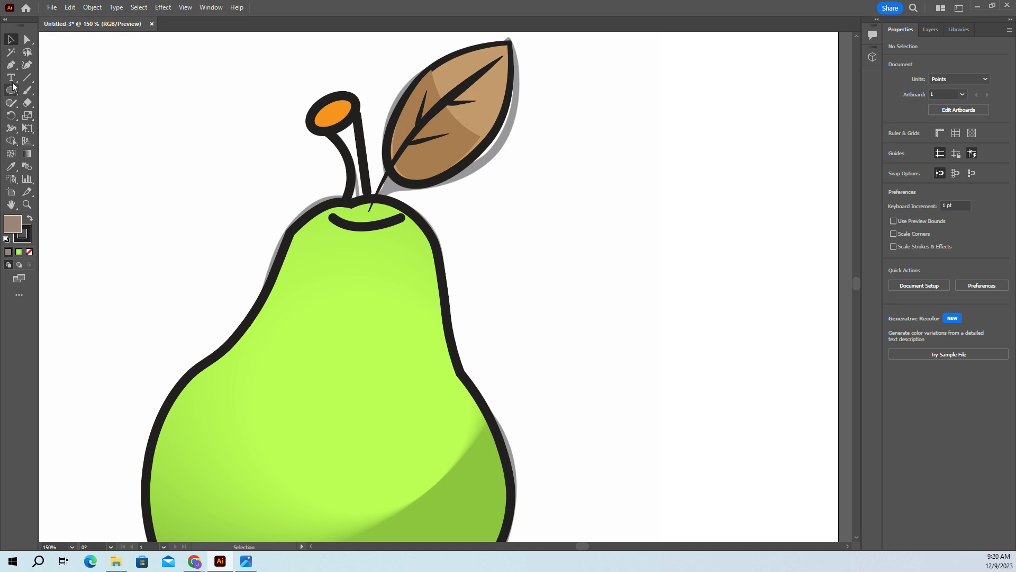
pyautogui.click(11, 65)
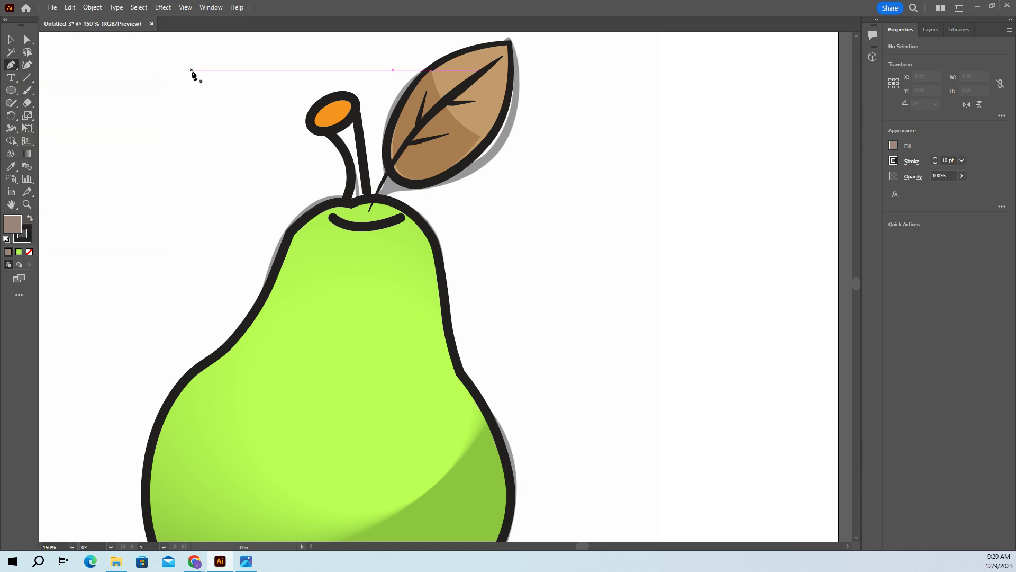
pyautogui.click(27, 77)
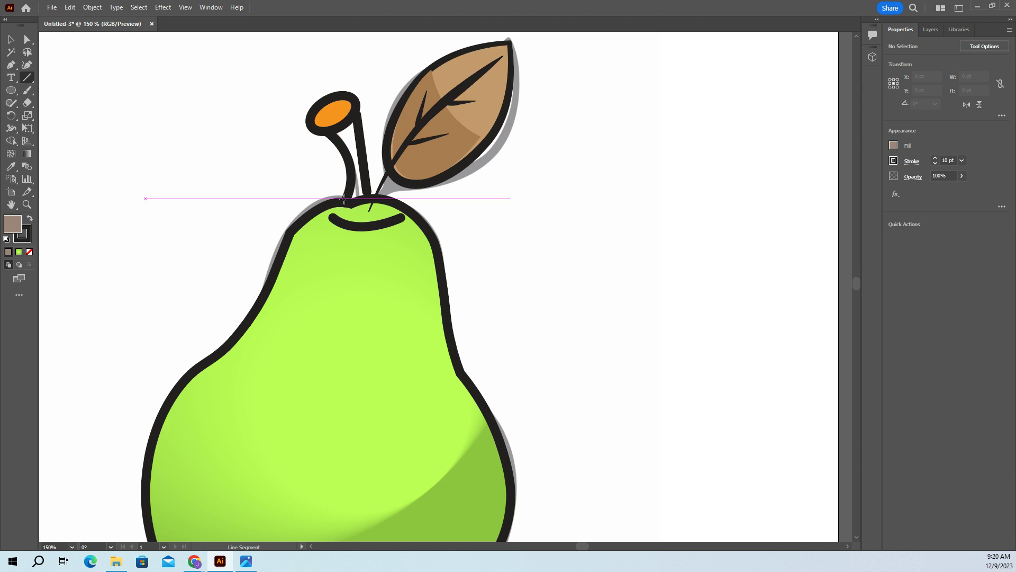
pyautogui.click(344, 199)
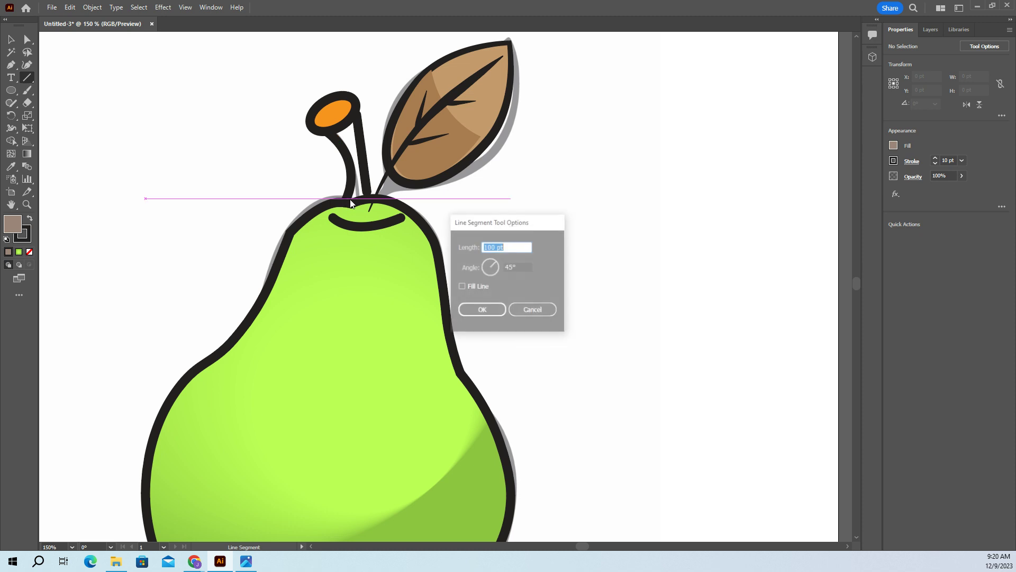
pyautogui.click(531, 311)
pyautogui.moveTo(348, 194); pyautogui.dragTo(368, 191)
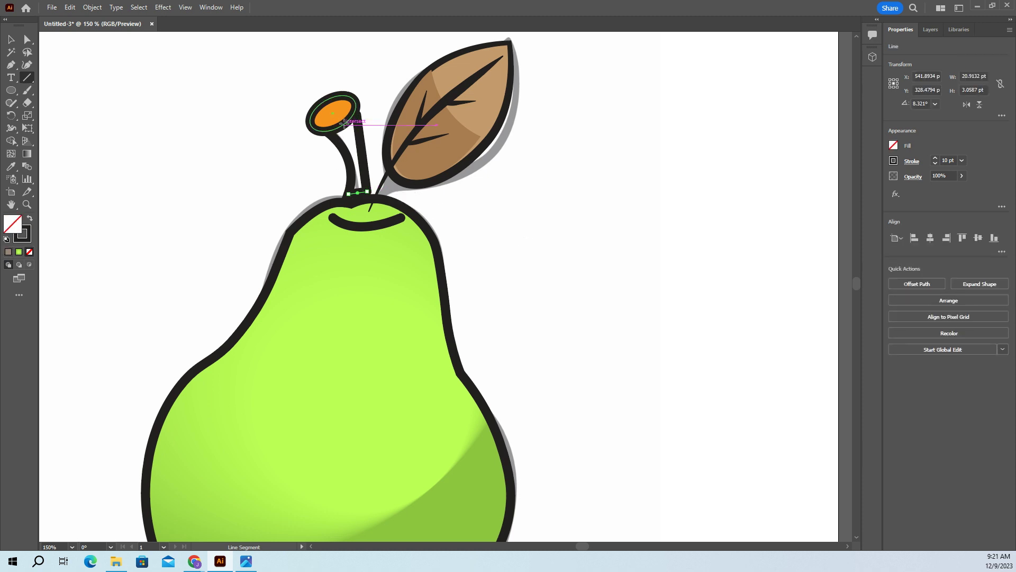
pyautogui.scroll(1, 373, 177)
pyautogui.press('v')
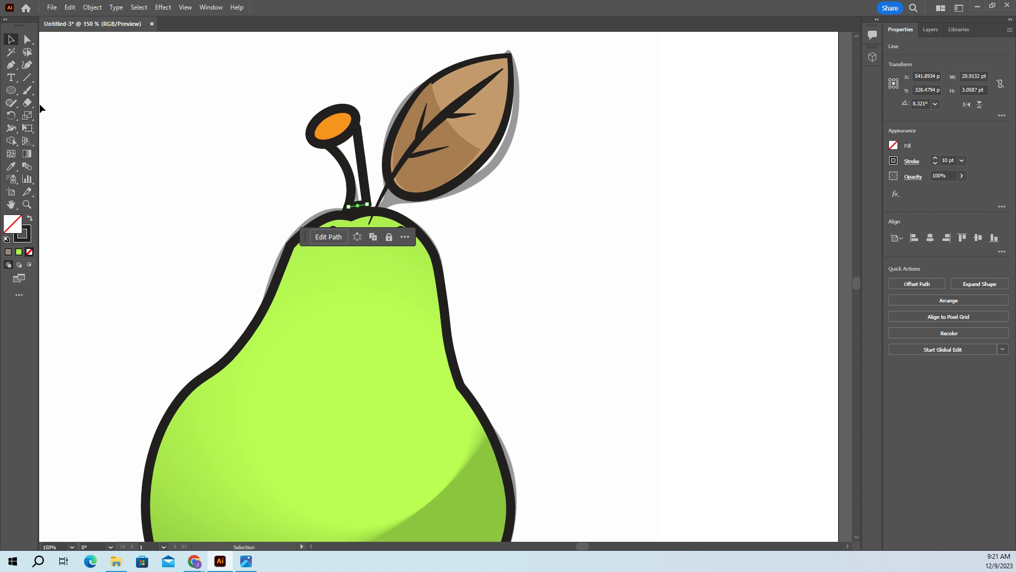
# Draw a slanted line about 34 pt wide and 19 pt high under the stem's ellipse, joining the upper ends of its sides.
pyautogui.click(27, 77)
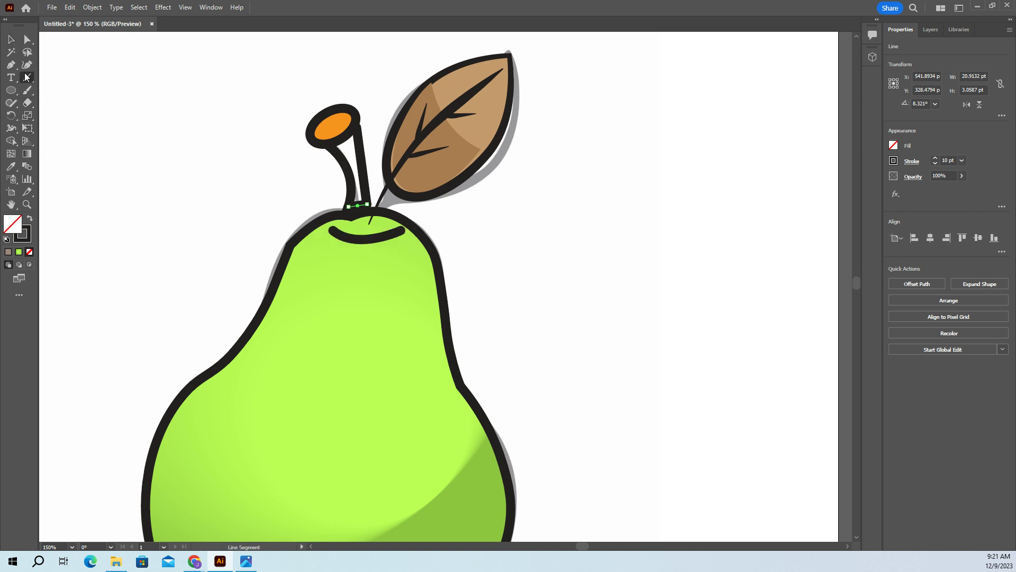
pyautogui.click(327, 144)
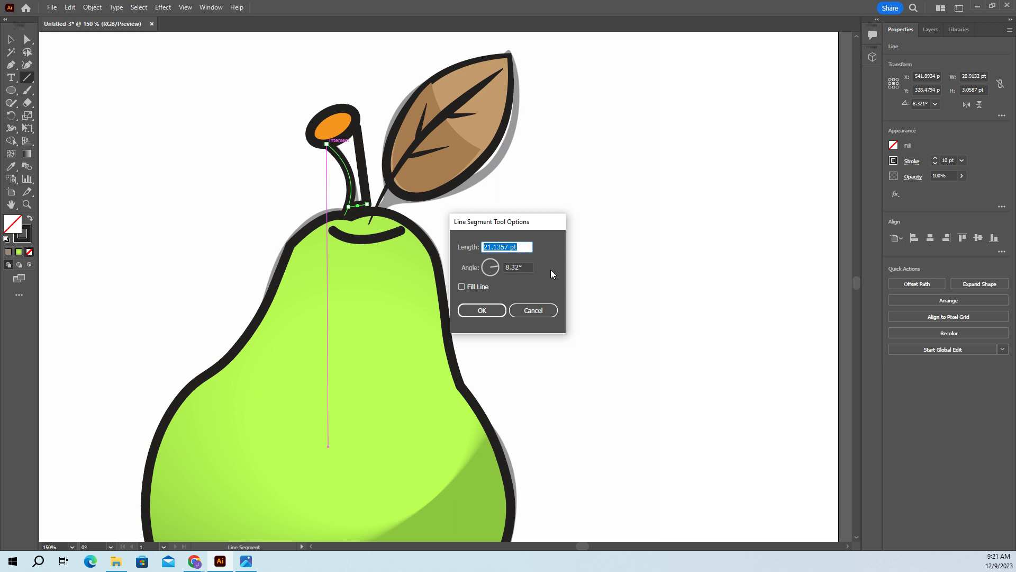
pyautogui.click(533, 309)
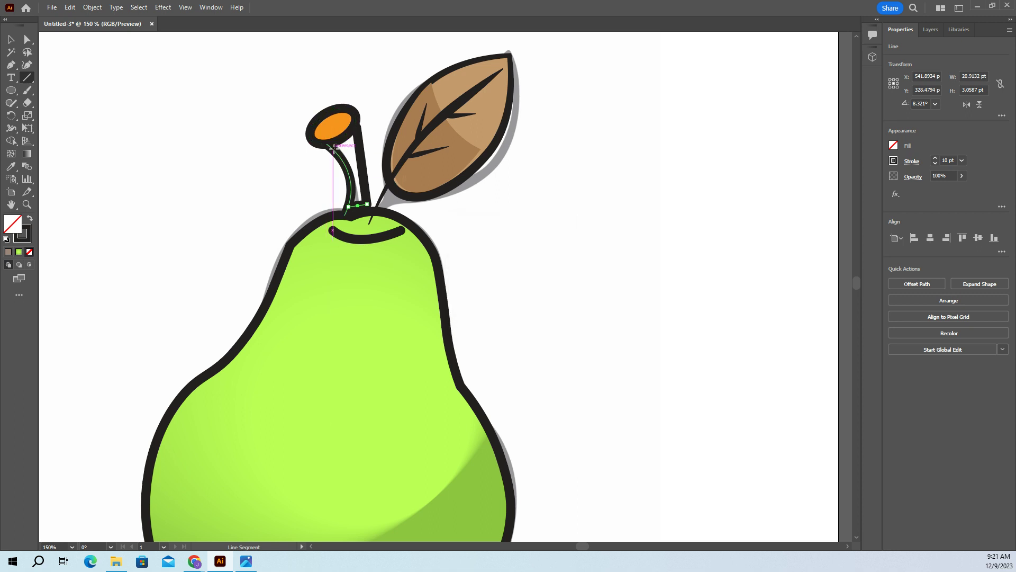
pyautogui.moveTo(327, 143)
pyautogui.mouseDown()
pyautogui.moveTo(353, 131)
pyautogui.moveTo(357, 140)
pyautogui.moveTo(357, 129)
pyautogui.mouseUp()
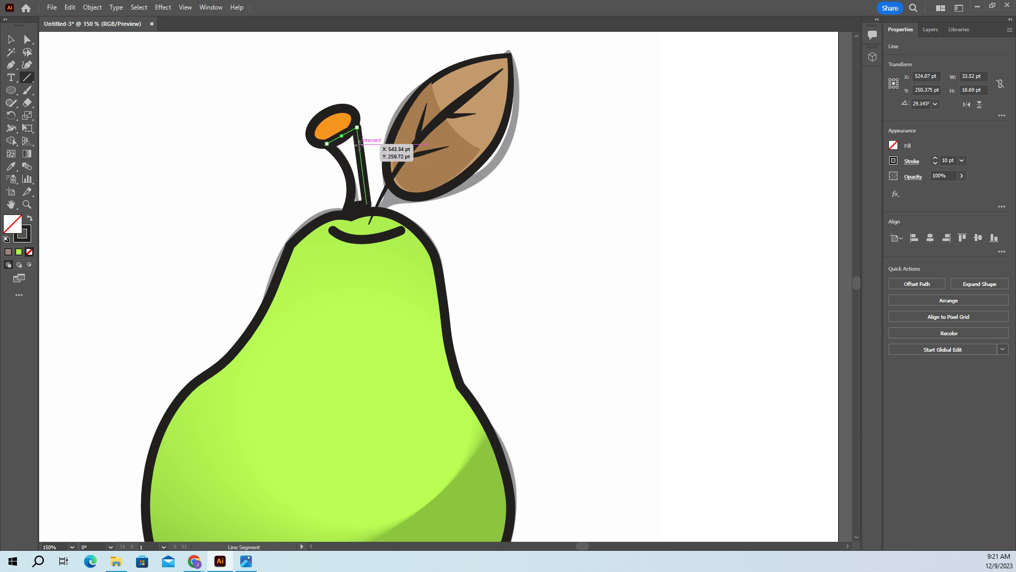
pyautogui.click(369, 216)
pyautogui.click(524, 311)
# Group the stem with its two closing lines and try to convert the group to a shape.
pyautogui.click(11, 40)
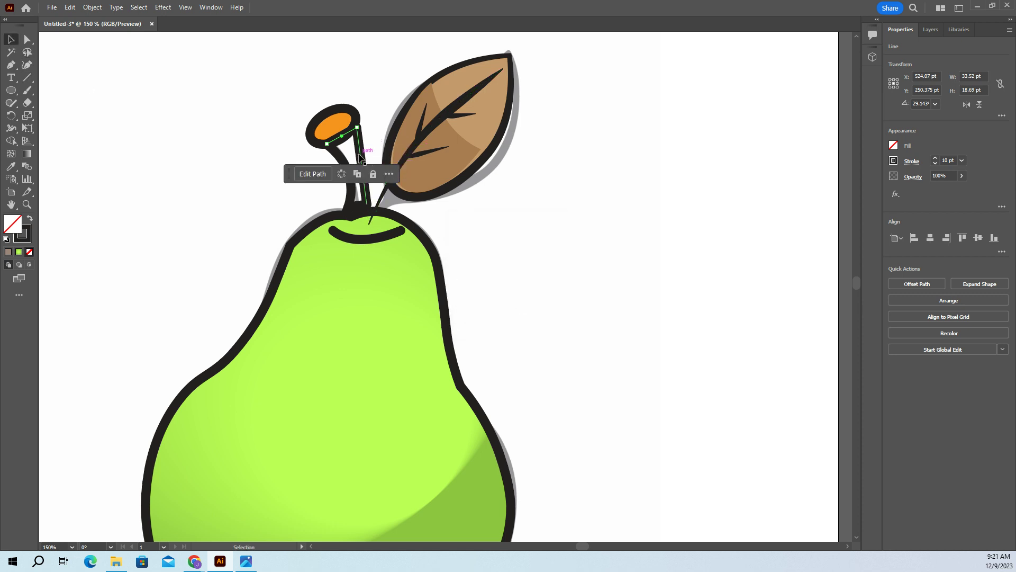
pyautogui.keyDown('shift'); pyautogui.click(362, 177); pyautogui.keyUp('shift')
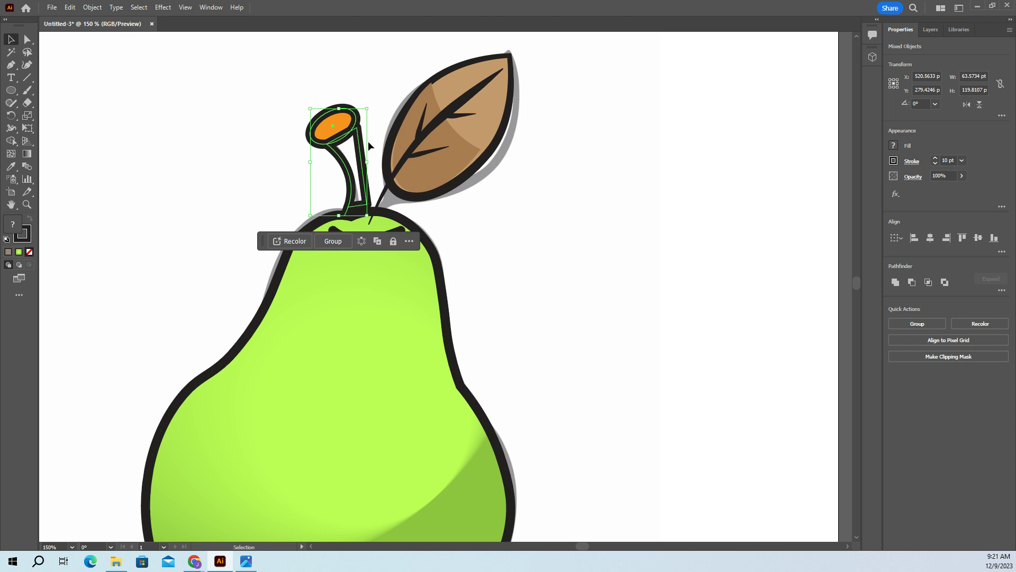
pyautogui.hotkey('ctrl', 'g')
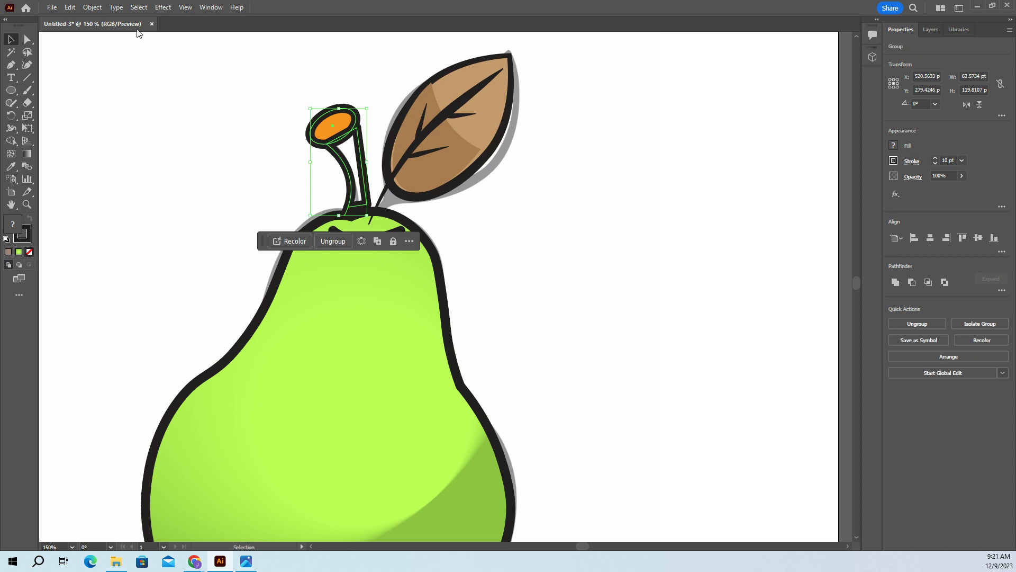
pyautogui.click(95, 9)
pyautogui.moveTo(150, 281)
pyautogui.click(263, 283)
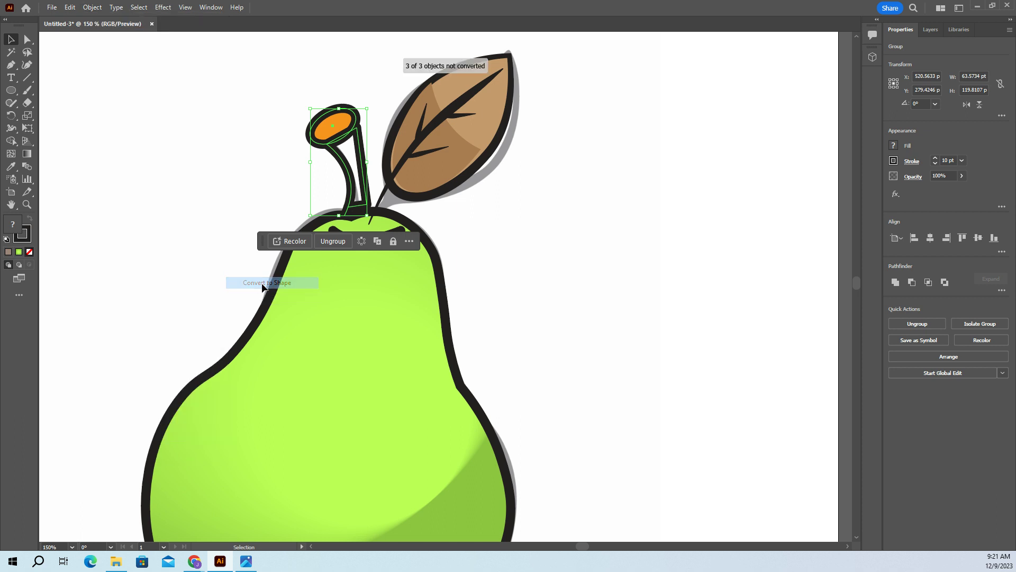
# Reselect the stem group and fill it with a dark brown swatch.
pyautogui.click(556, 236)
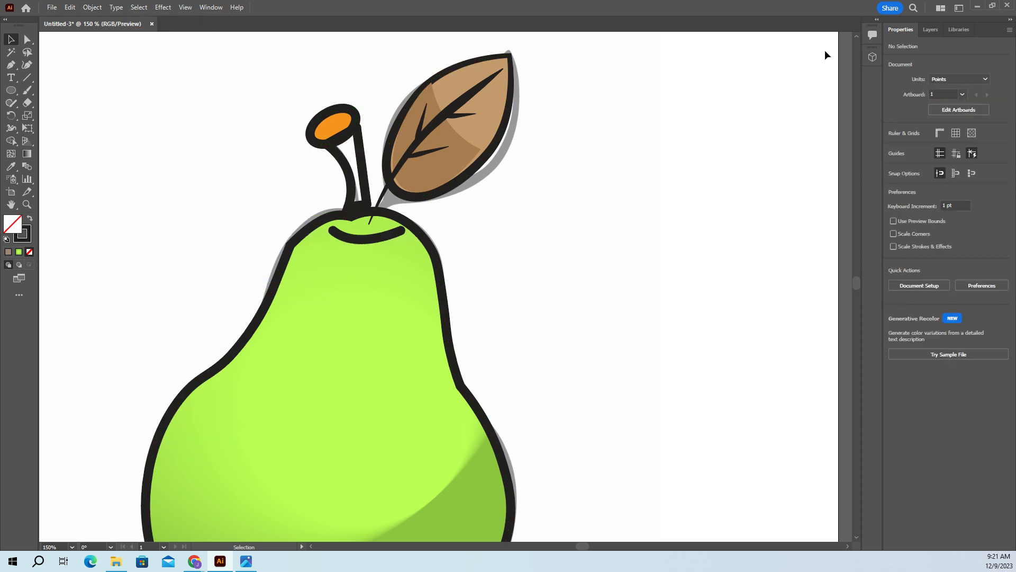
pyautogui.click(354, 134)
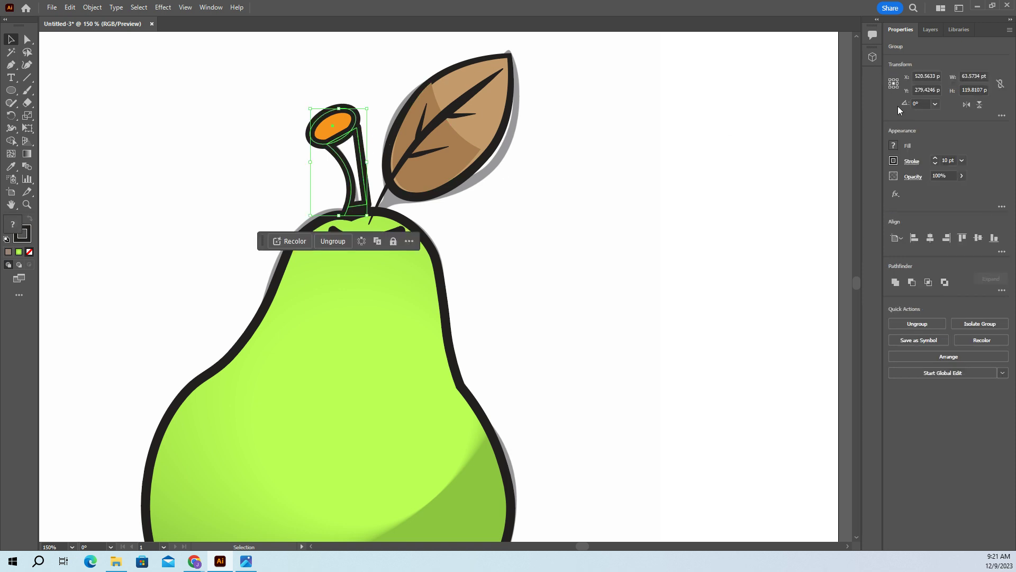
pyautogui.click(893, 144)
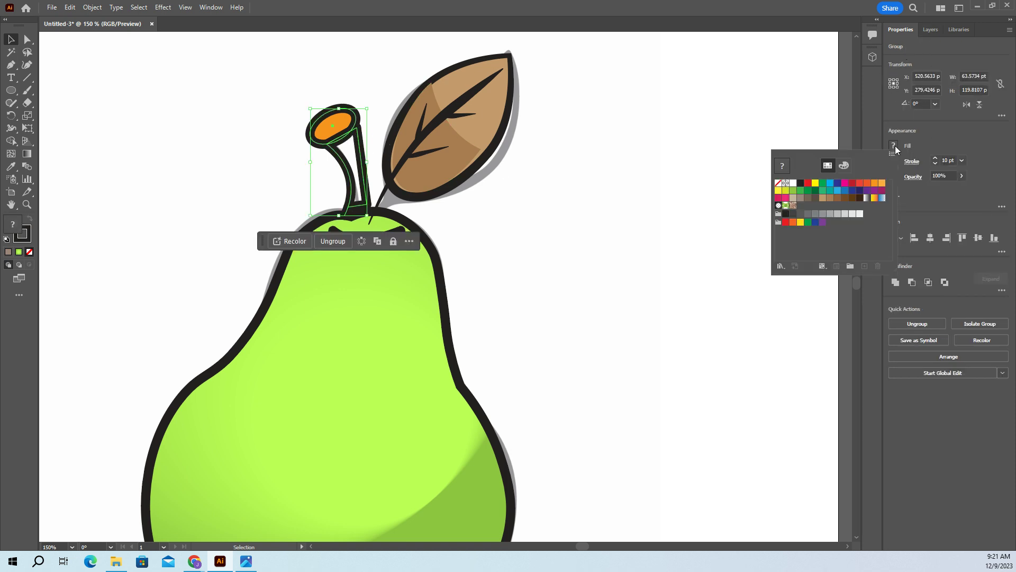
pyautogui.click(809, 199)
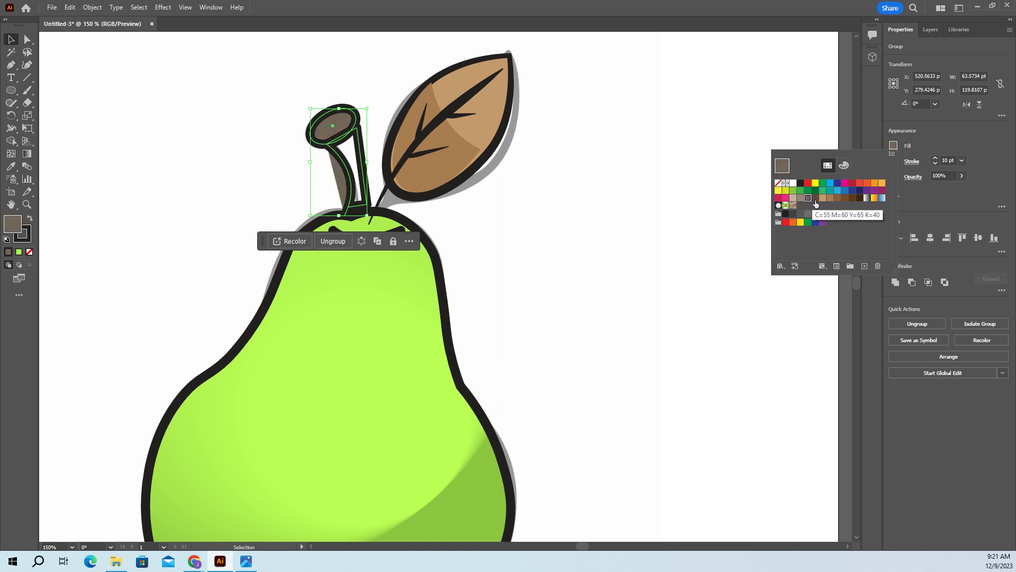
pyautogui.click(823, 198)
pyautogui.click(837, 198)
pyautogui.click(843, 198)
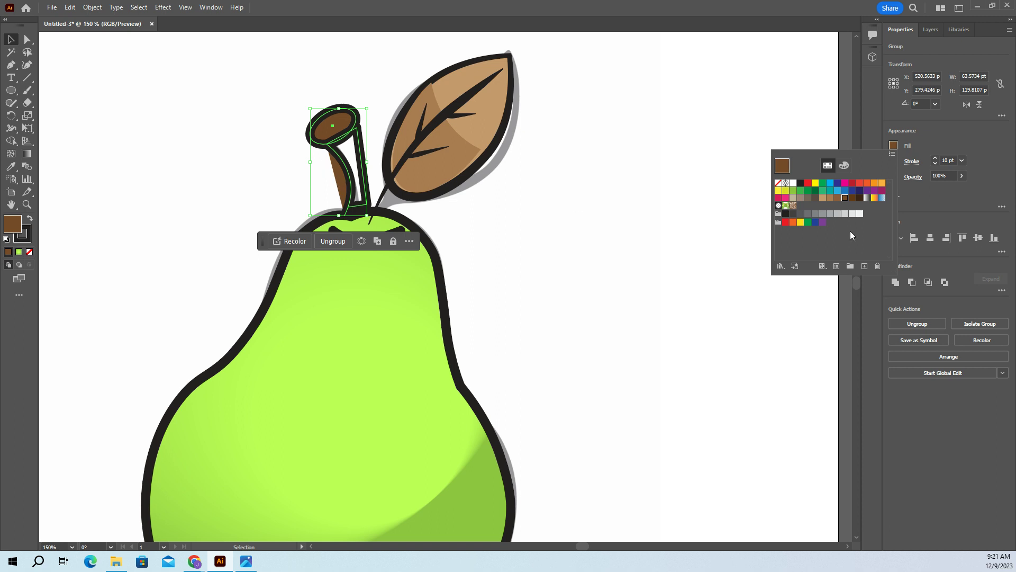
# Delete the whole grouped stem, leaving the traced sketch beneath it.
pyautogui.click(591, 247)
pyautogui.moveTo(260, 95); pyautogui.dragTo(376, 214)
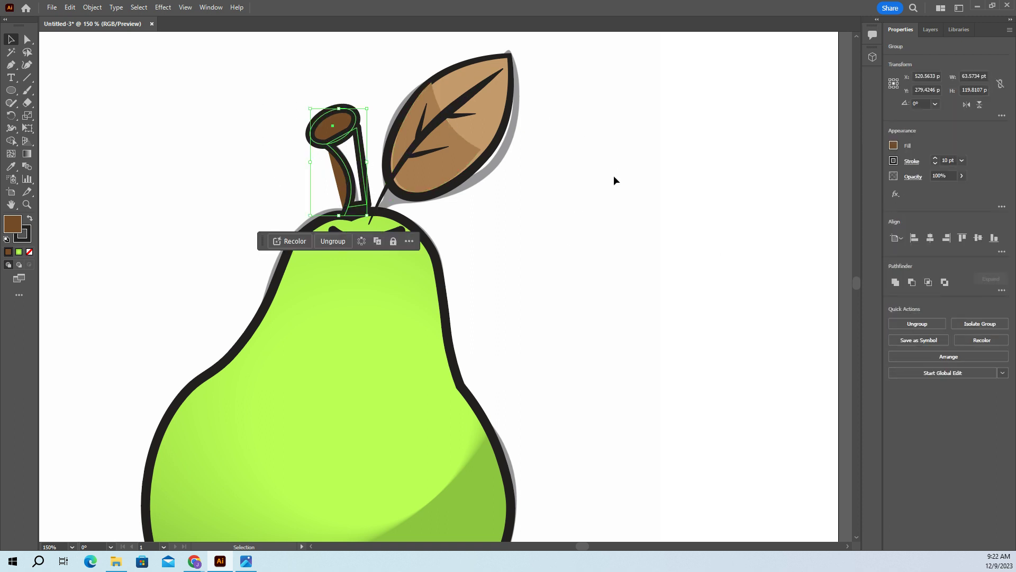
pyautogui.press('Delete')
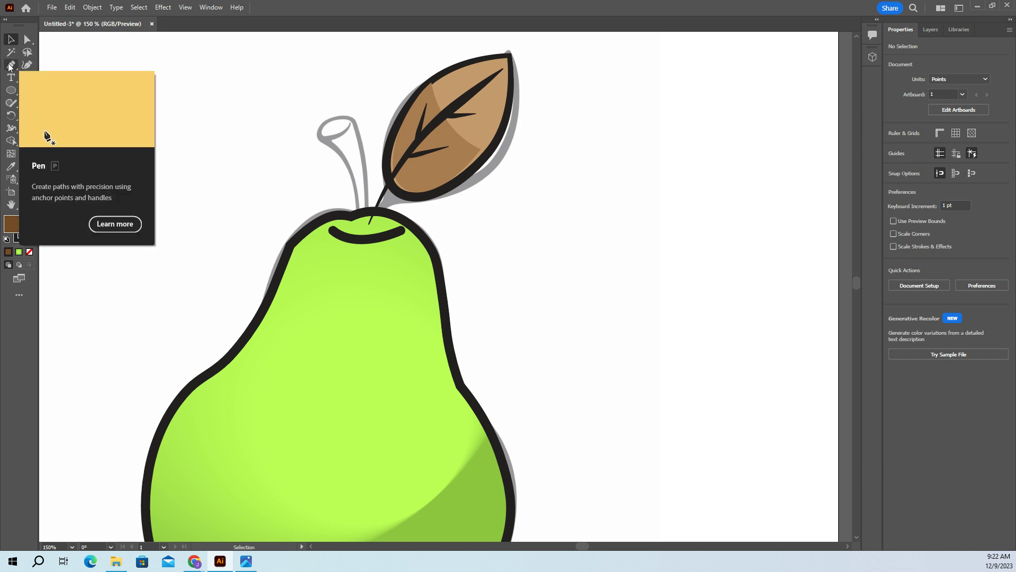
# Draw a closed three-cornered stem about 46 pt wide and 104 pt high over the sketch and curve both long sides to follow it.
pyautogui.press('p')
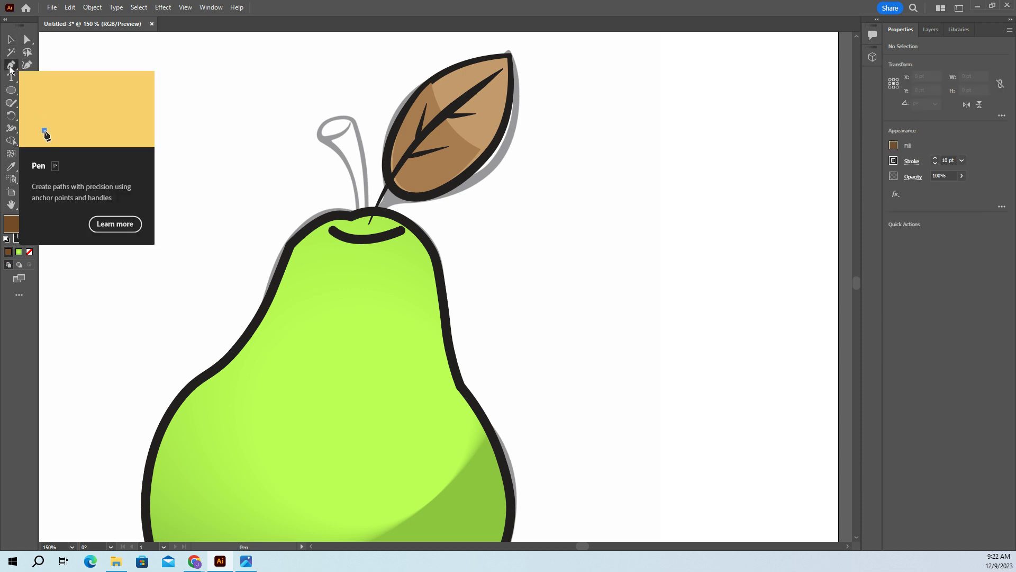
pyautogui.click(362, 213)
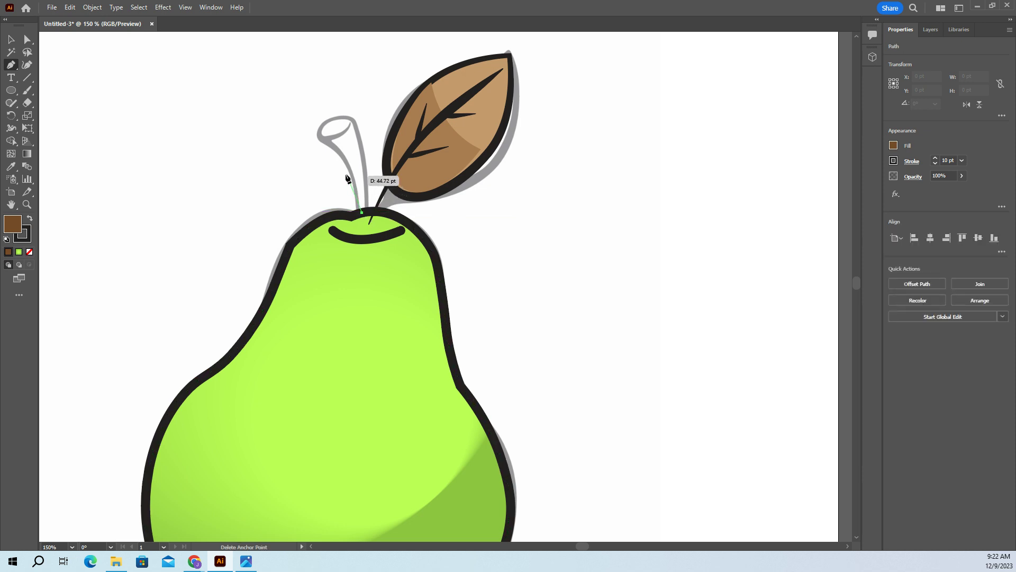
pyautogui.click(320, 137)
pyautogui.click(353, 120)
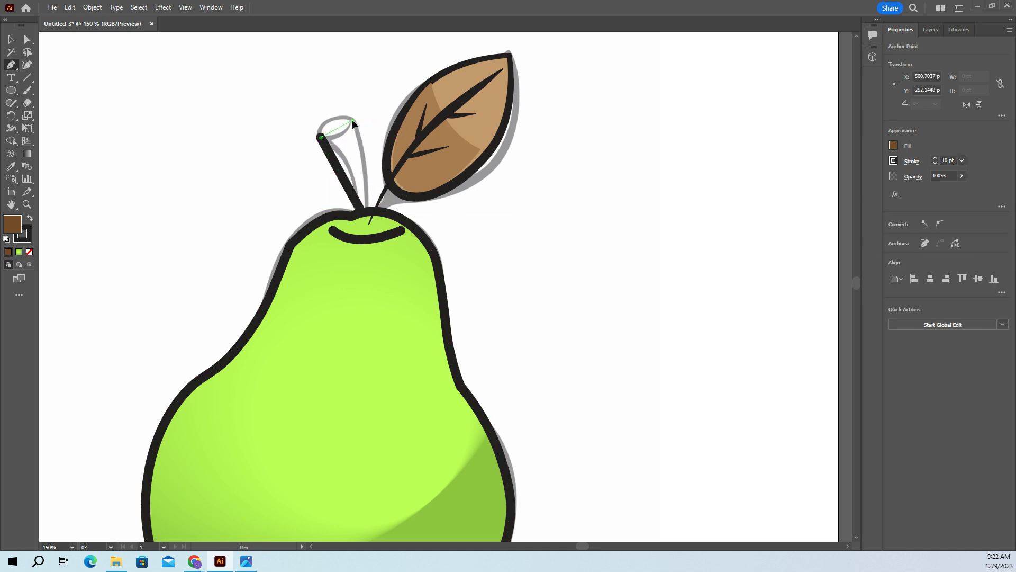
pyautogui.click(362, 213)
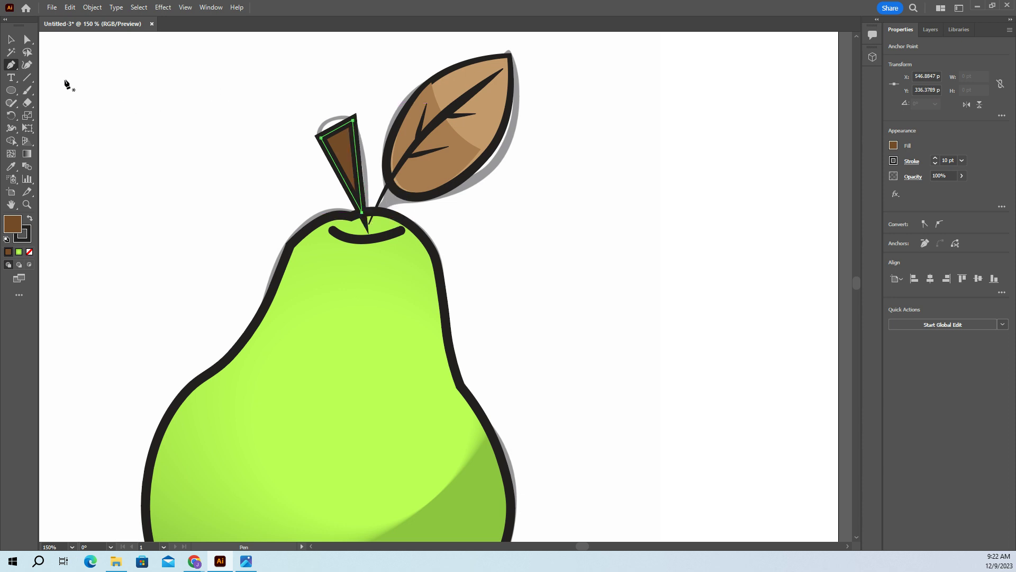
pyautogui.click(27, 65)
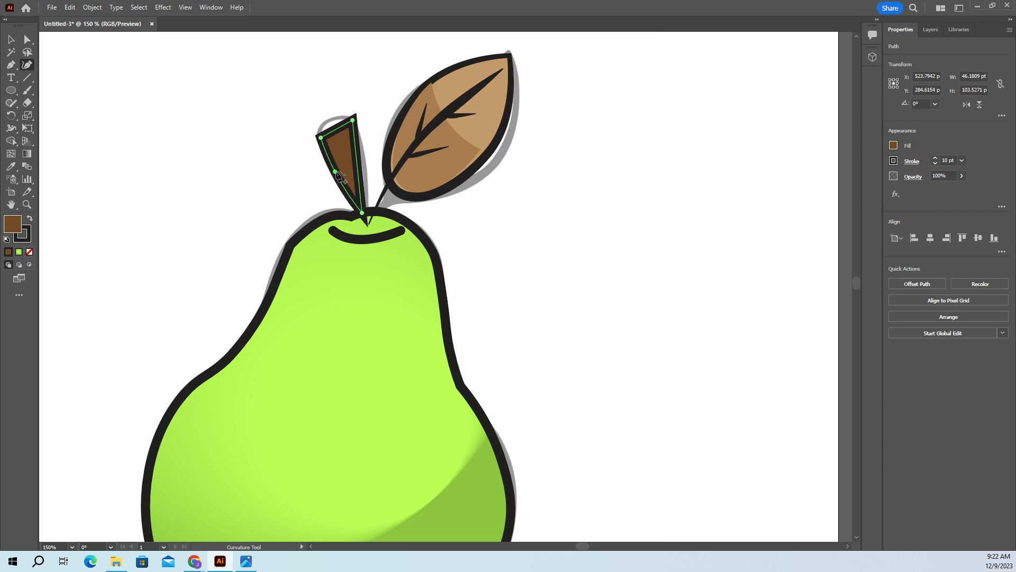
pyautogui.moveTo(357, 161); pyautogui.dragTo(363, 160)
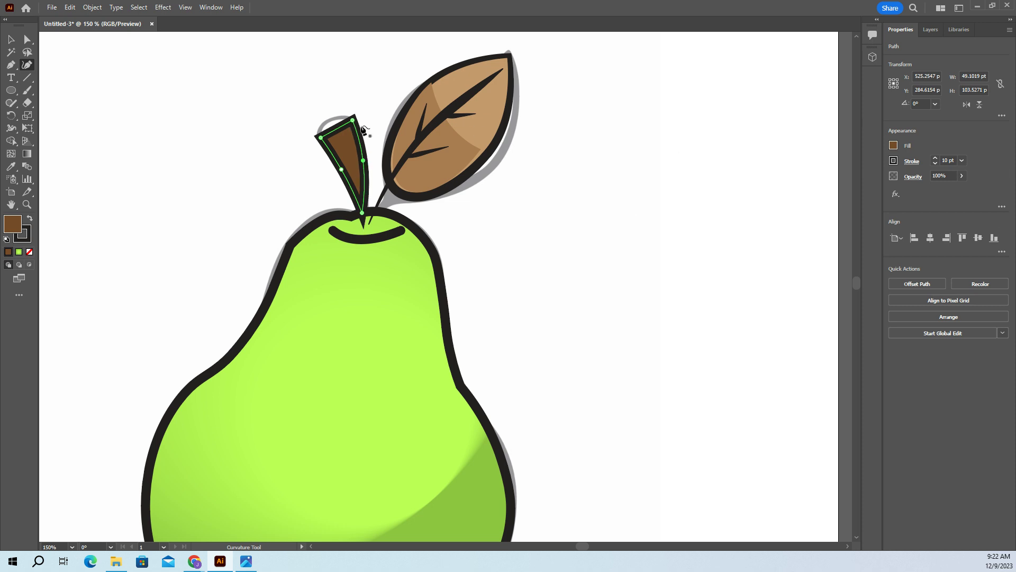
# Give the new stem's outline round caps and round corner joins.
pyautogui.click(910, 162)
pyautogui.click(859, 189)
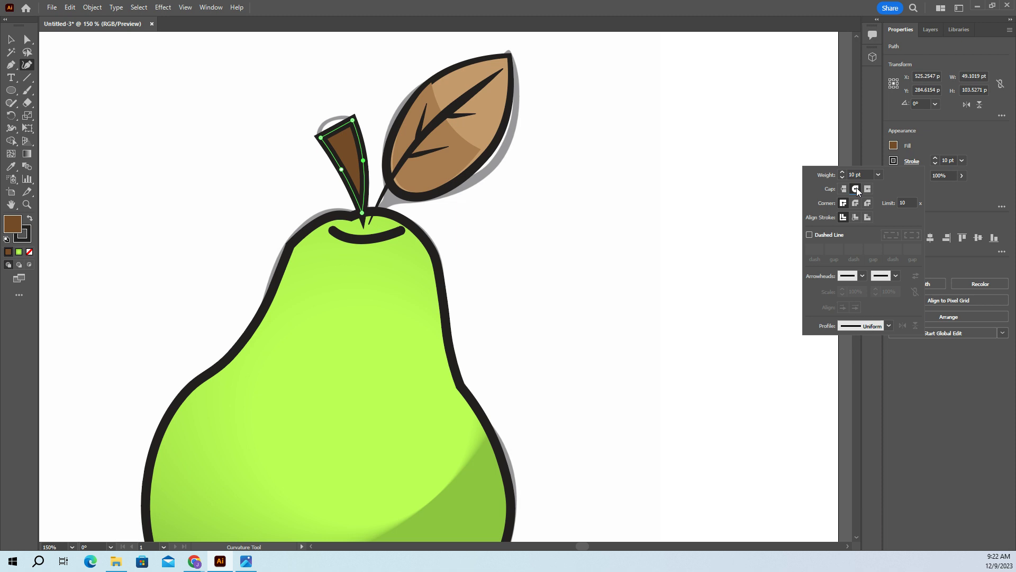
pyautogui.click(856, 204)
pyautogui.click(964, 133)
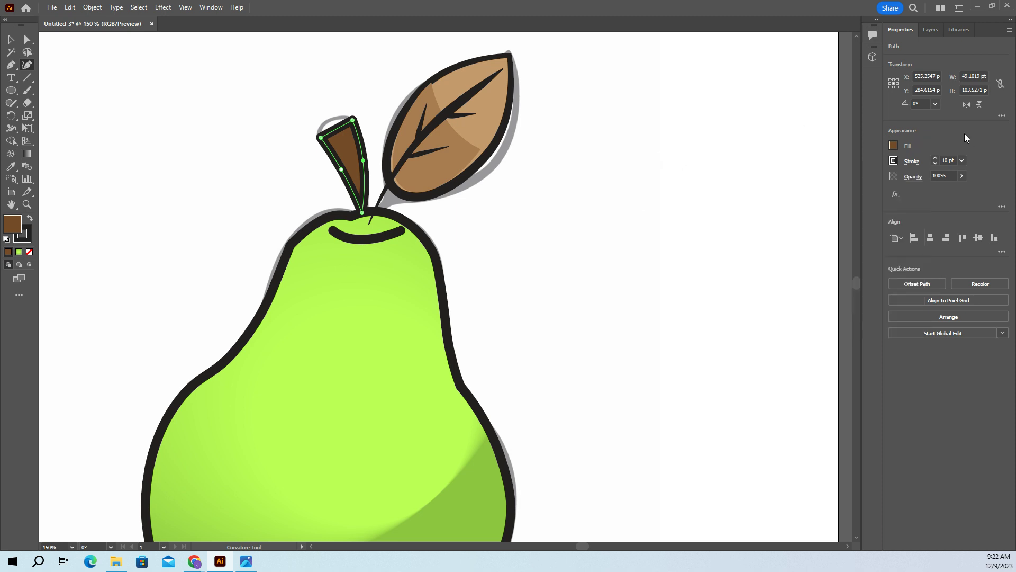
# Apply the triangular tapered width profile to the stem's outline and deselect it.
pyautogui.click(912, 163)
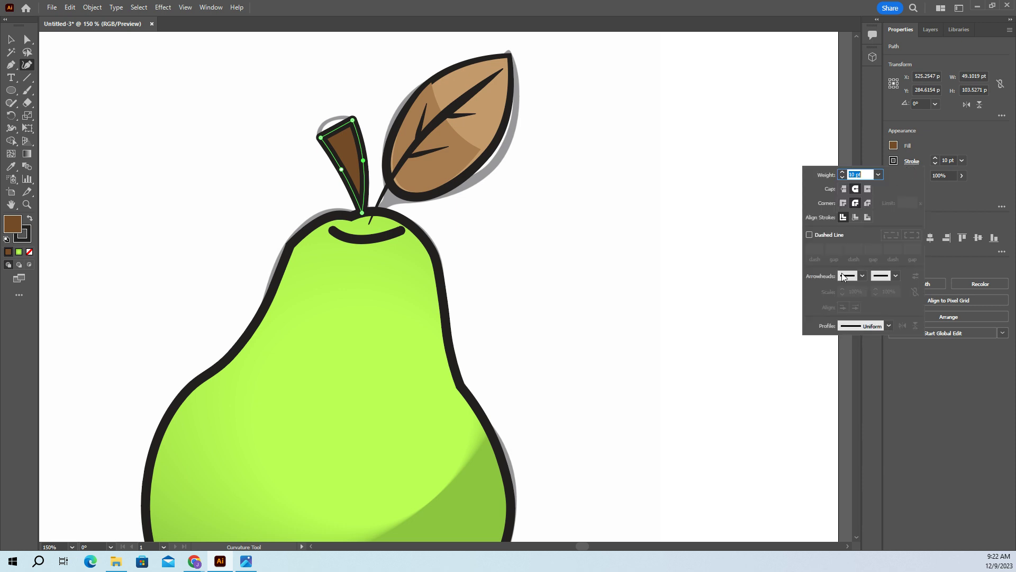
pyautogui.click(889, 325)
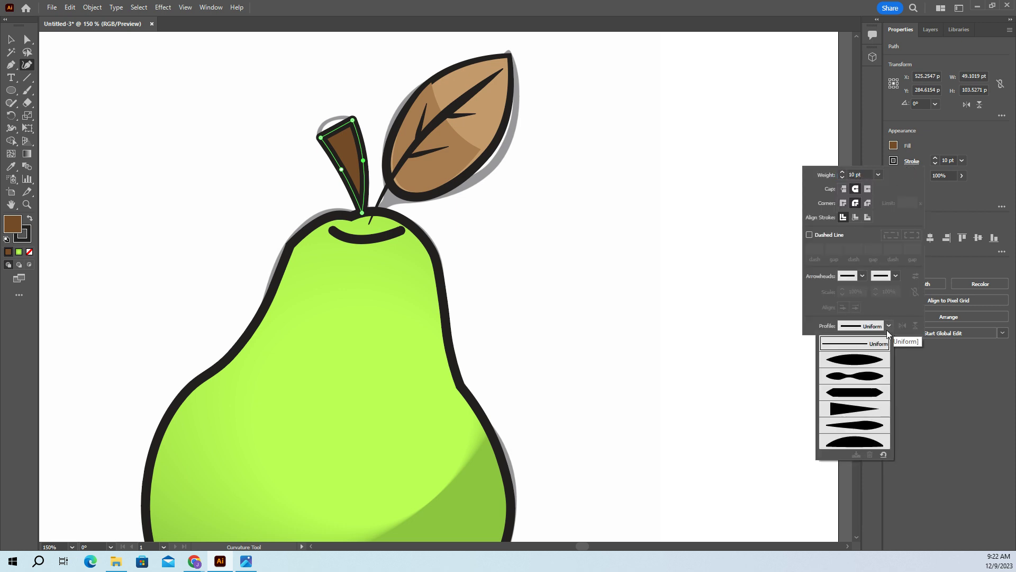
pyautogui.click(858, 402)
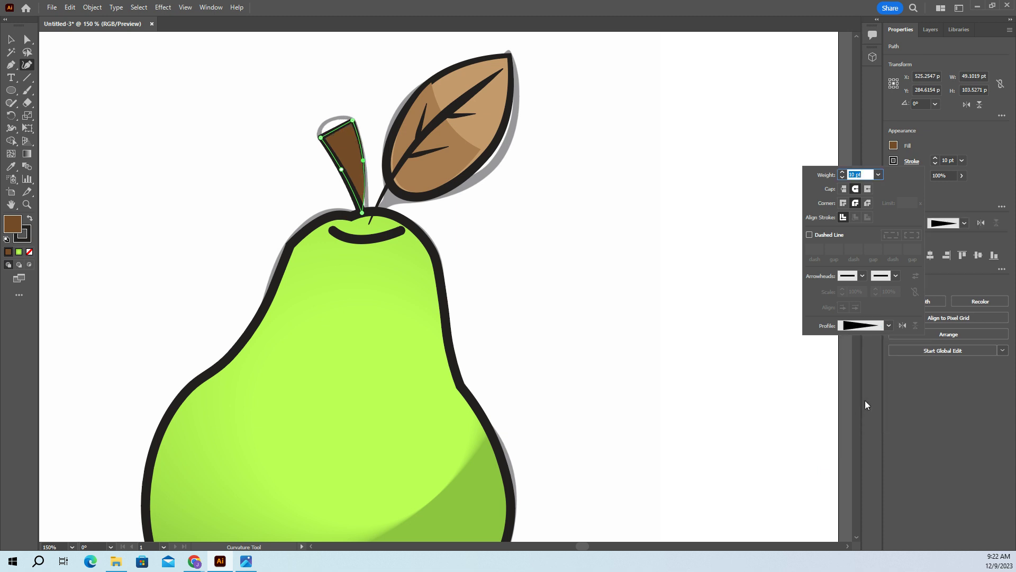
pyautogui.press('v')
pyautogui.click(144, 91)
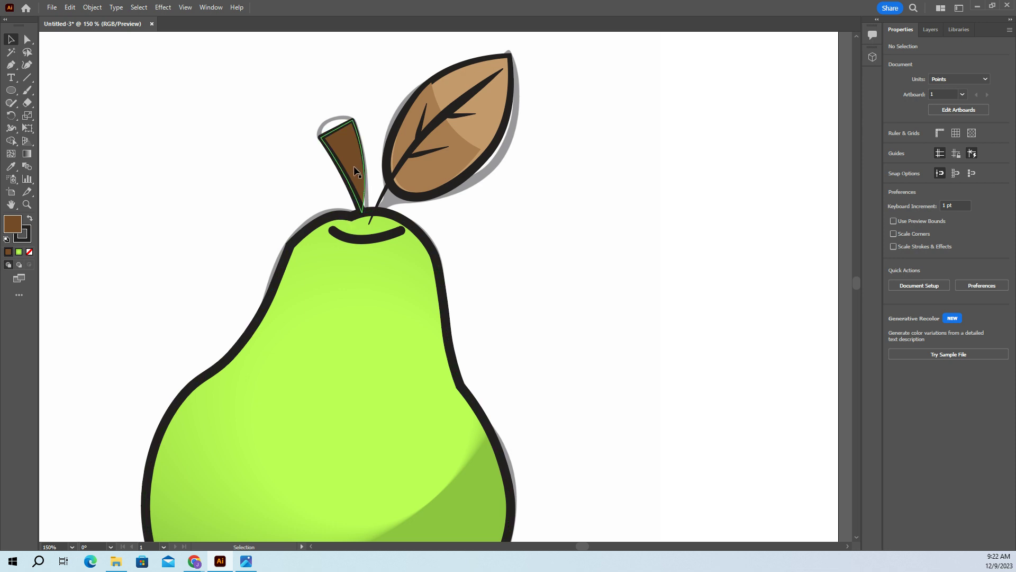
# Move the stem slightly down onto the pear and bow its upper edge inward to match the sketched rim.
pyautogui.moveTo(355, 167); pyautogui.dragTo(356, 174)
pyautogui.moveTo(358, 167); pyautogui.dragTo(358, 170)
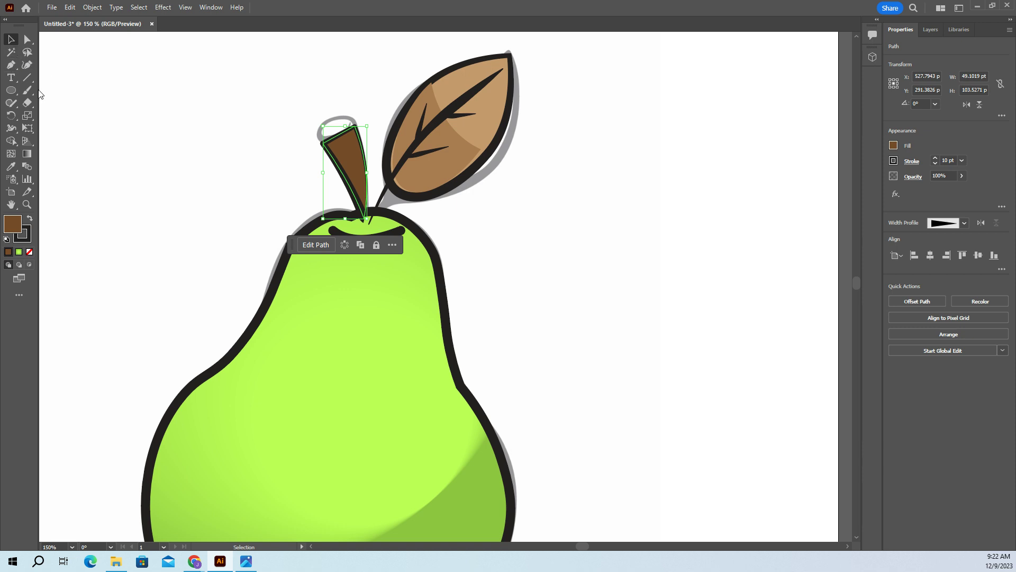
pyautogui.click(27, 65)
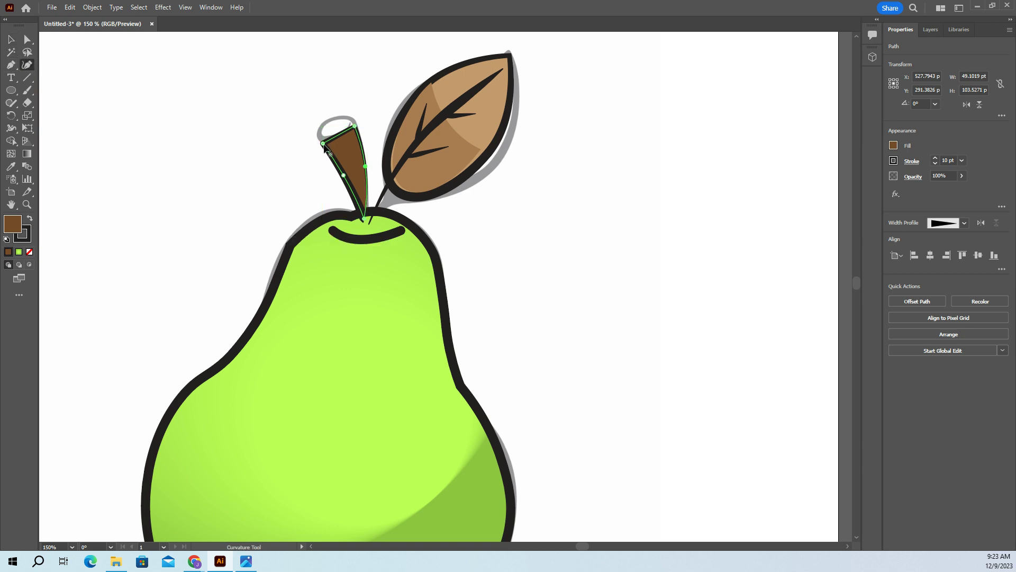
pyautogui.moveTo(338, 136); pyautogui.dragTo(340, 141)
pyautogui.click(331, 115)
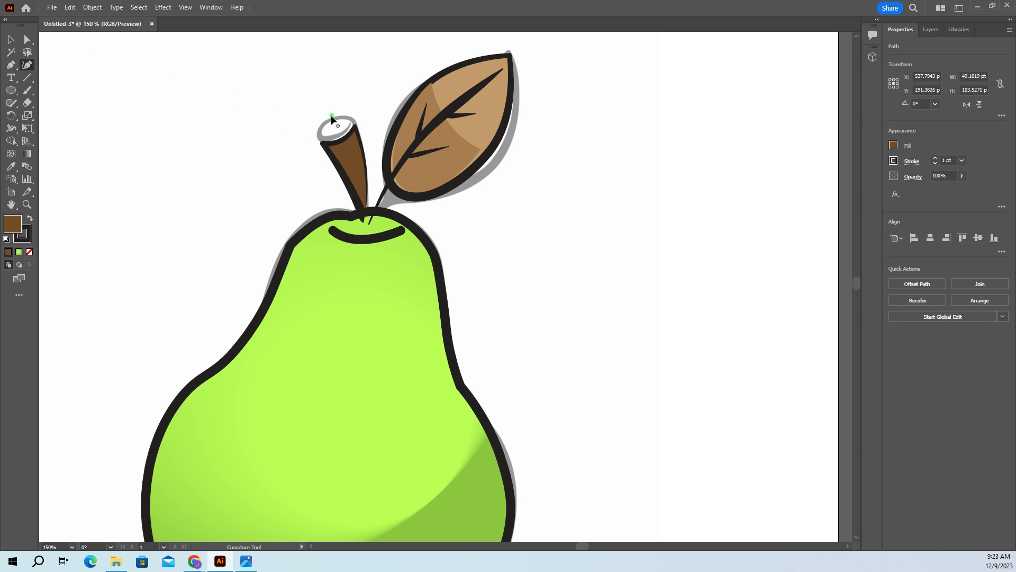
pyautogui.click(326, 106)
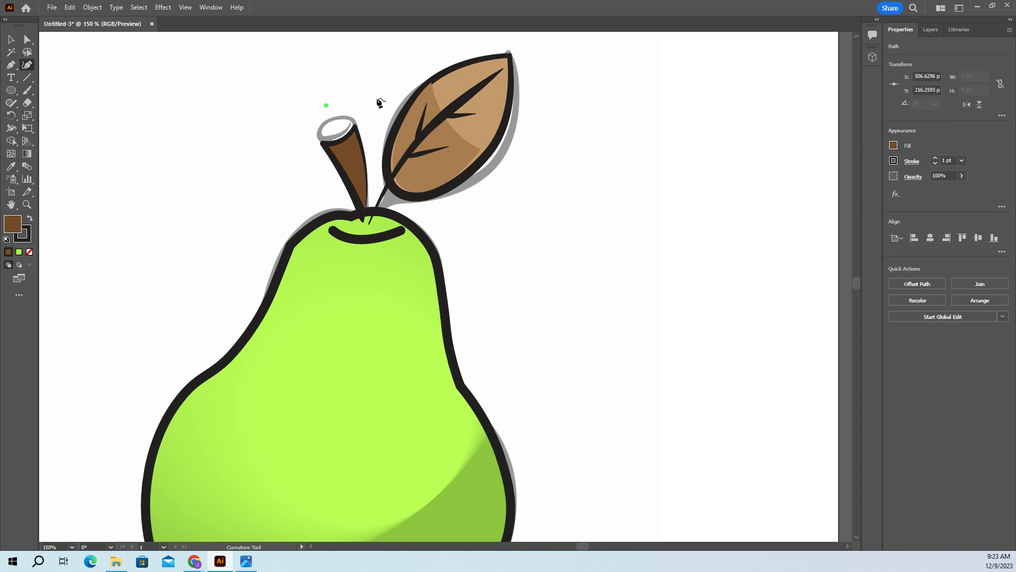
pyautogui.press('Escape')
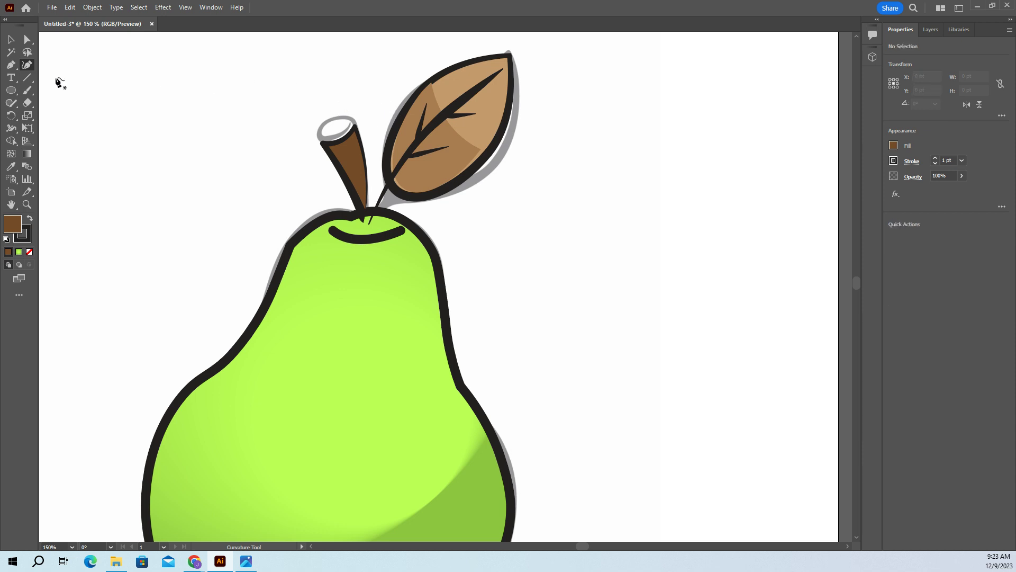
# Draw a closed cap shape about 42 pt wide and 27 pt high over the sketched oval at the stem's upper end.
pyautogui.click(10, 66)
pyautogui.click(53, 66)
pyautogui.moveTo(354, 117); pyautogui.dragTo(317, 129)
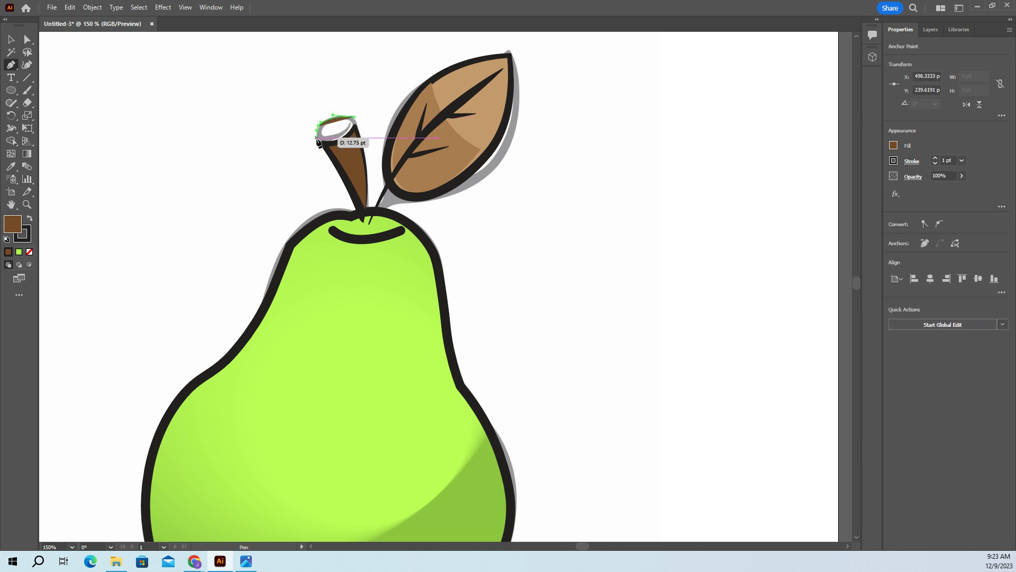
pyautogui.click(320, 139)
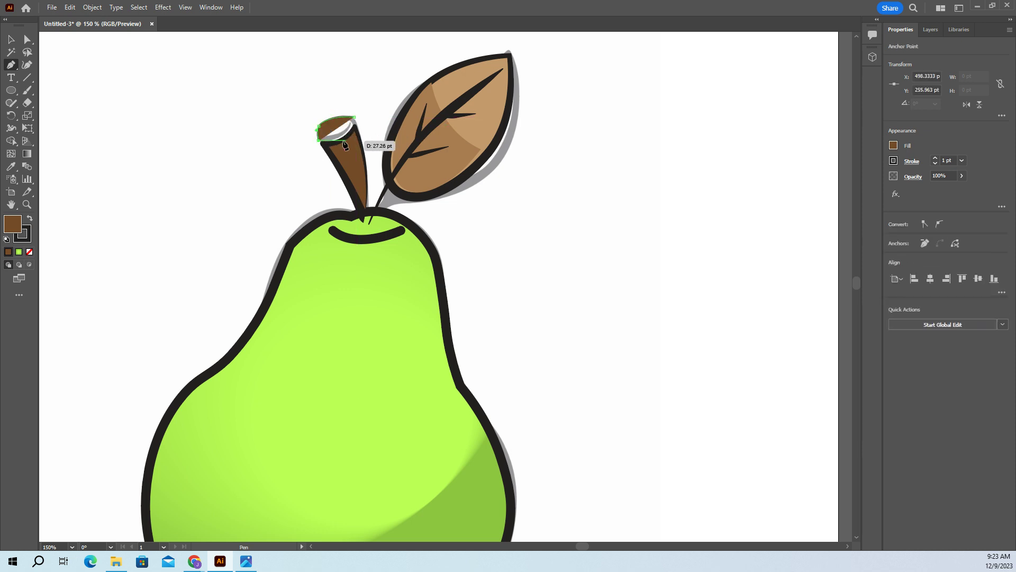
pyautogui.click(354, 124)
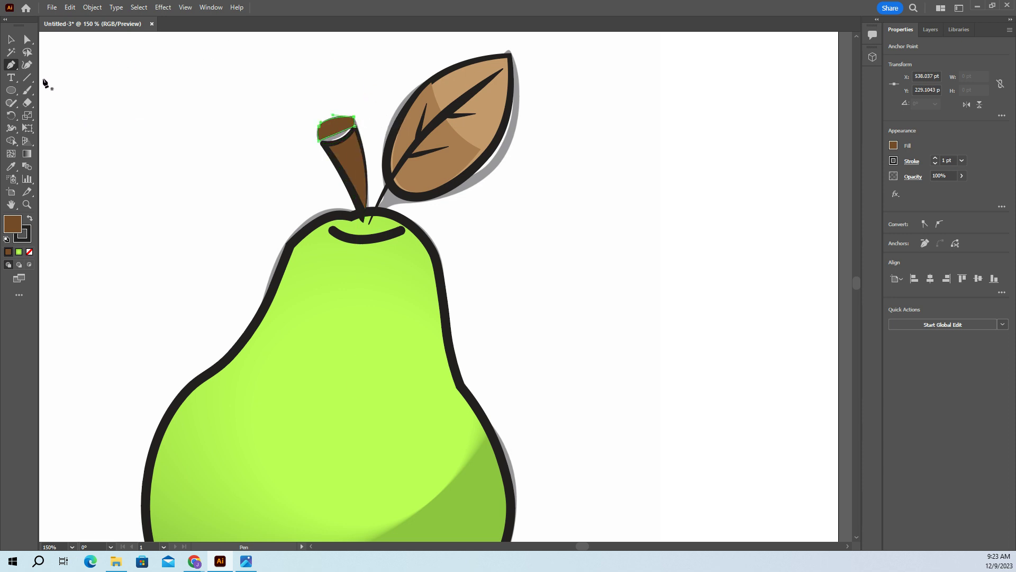
# Curve the cap's lower edge downward to meet the stem and set its stroke to 2 pt.
pyautogui.click(27, 65)
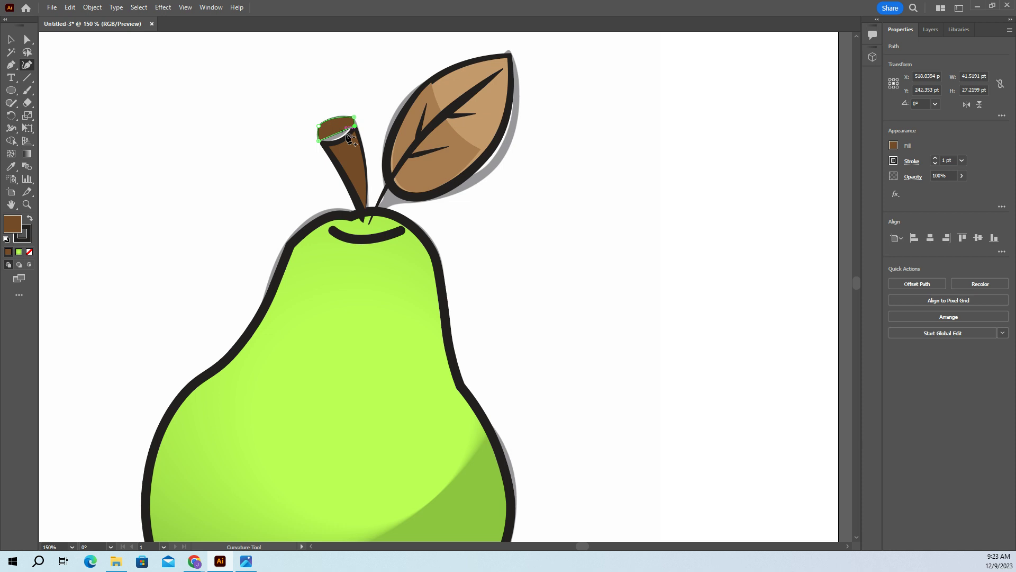
pyautogui.moveTo(337, 133); pyautogui.dragTo(345, 146)
pyautogui.click(935, 159)
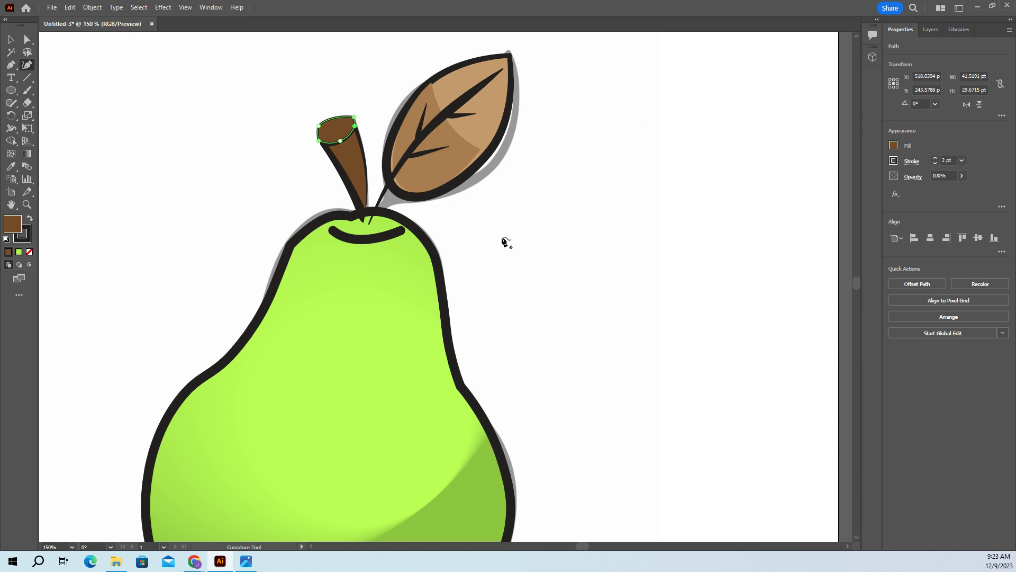
# Deselect the cap and examine the whole pear illustration on the artboard.
pyautogui.hotkey('ctrl', '-')
pyautogui.hotkey('ctrl', '-')
pyautogui.hotkey('ctrl', '-')
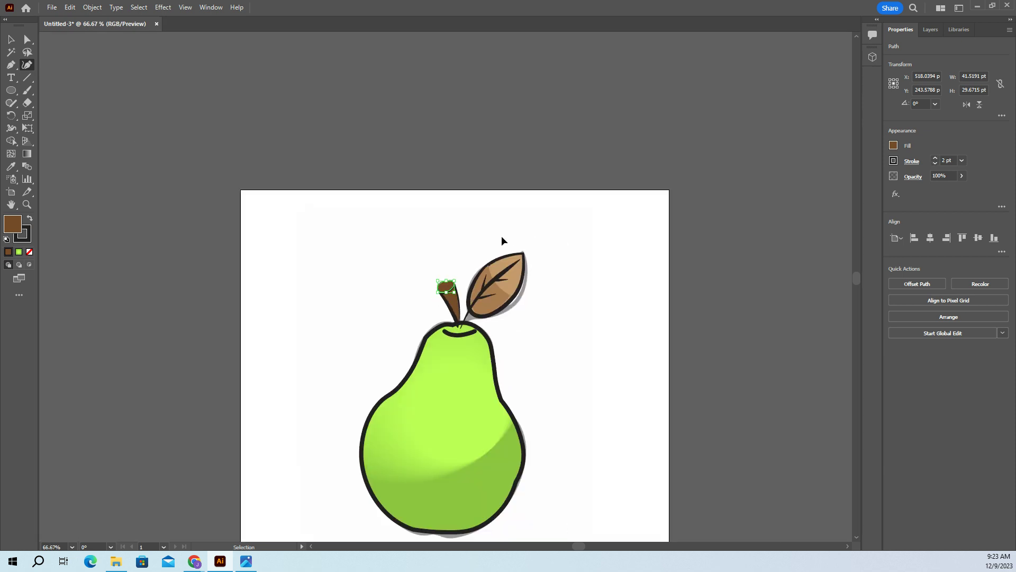
pyautogui.press('v')
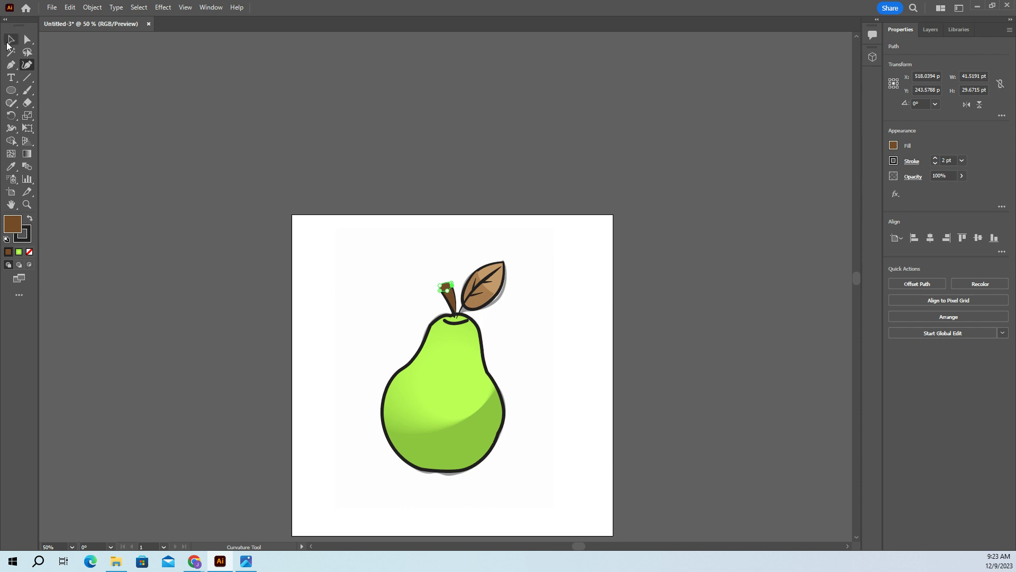
pyautogui.click(345, 274)
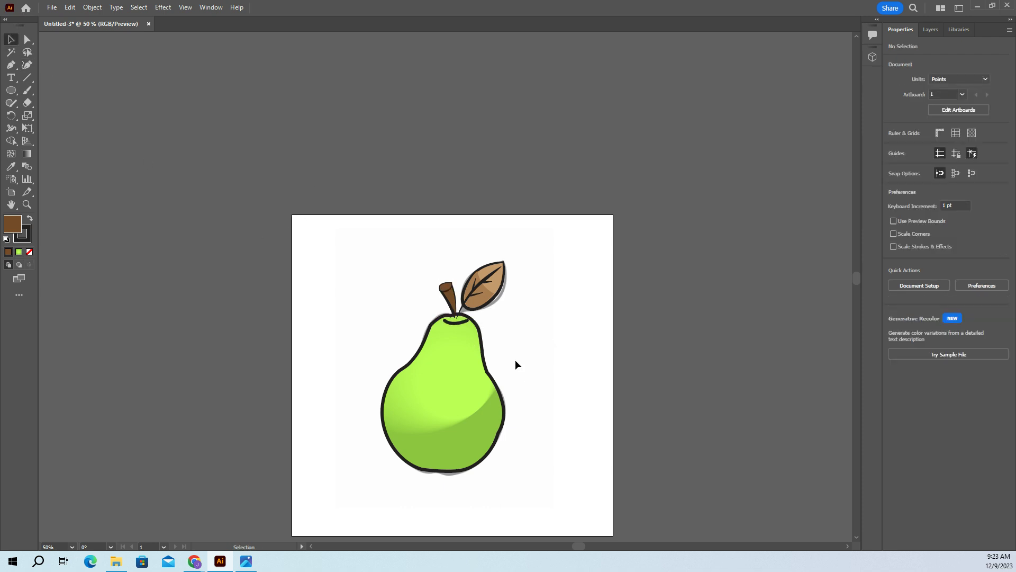
pyautogui.scroll(-2, 515, 360)
pyautogui.scroll(1, 523, 350)
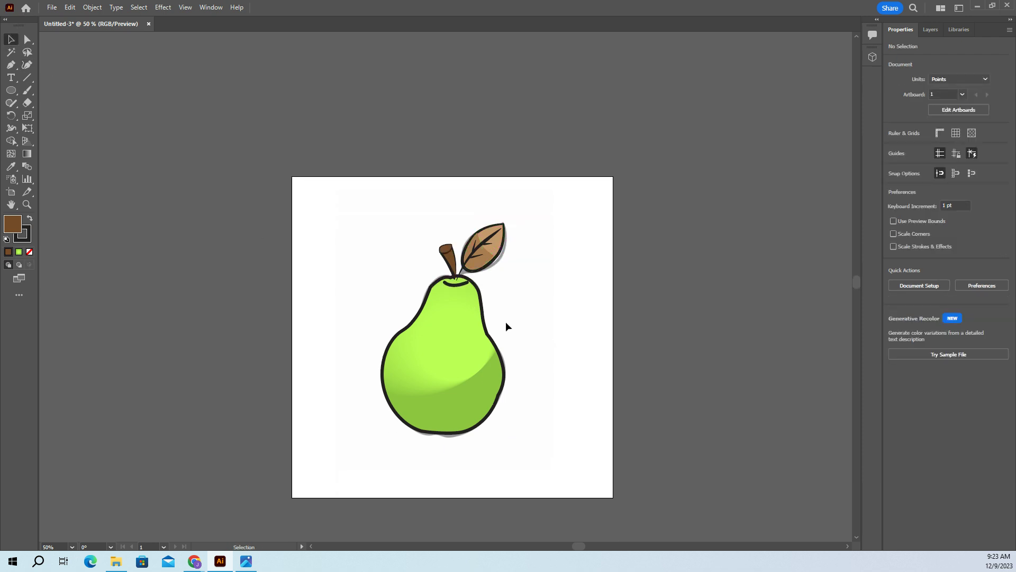